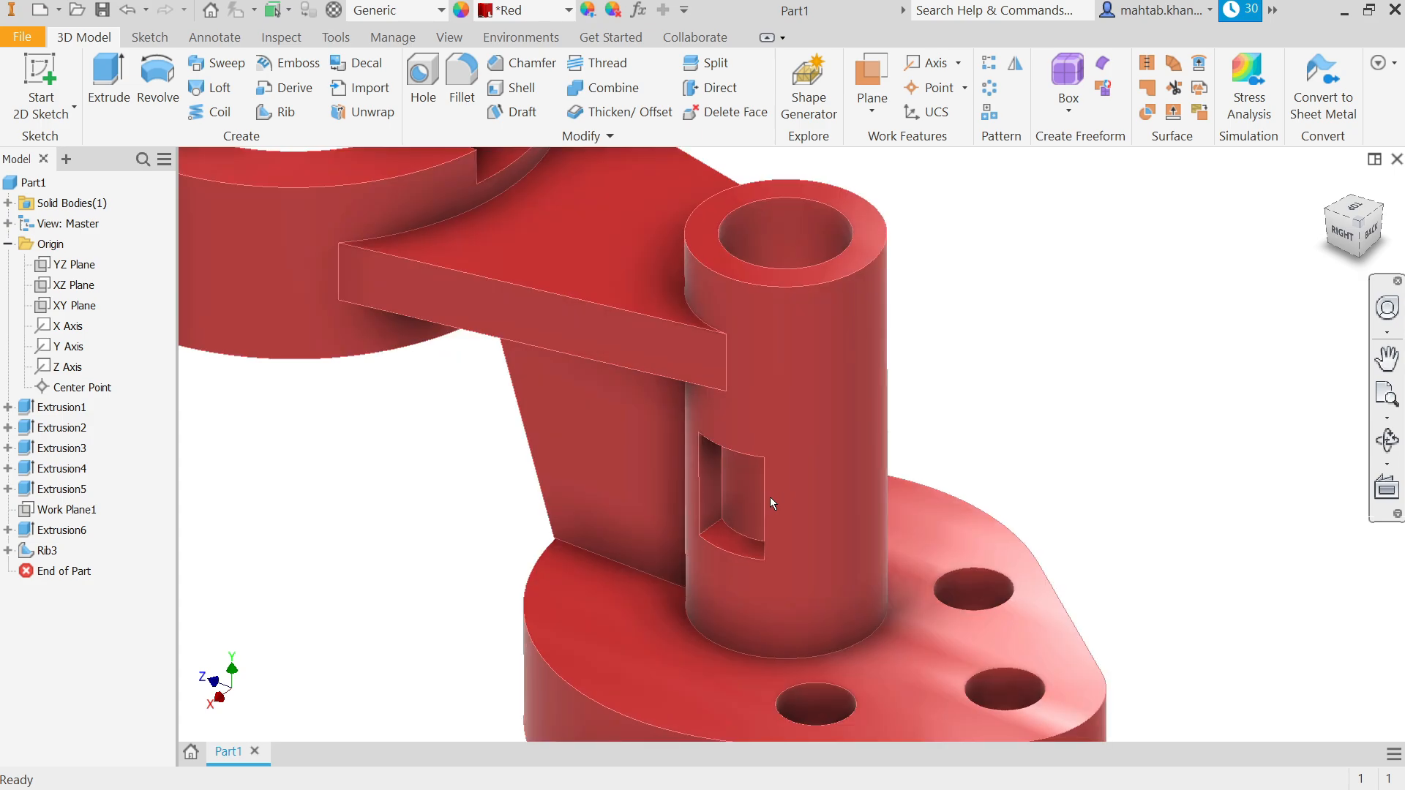
pyautogui.scroll(-3, 700, 458)
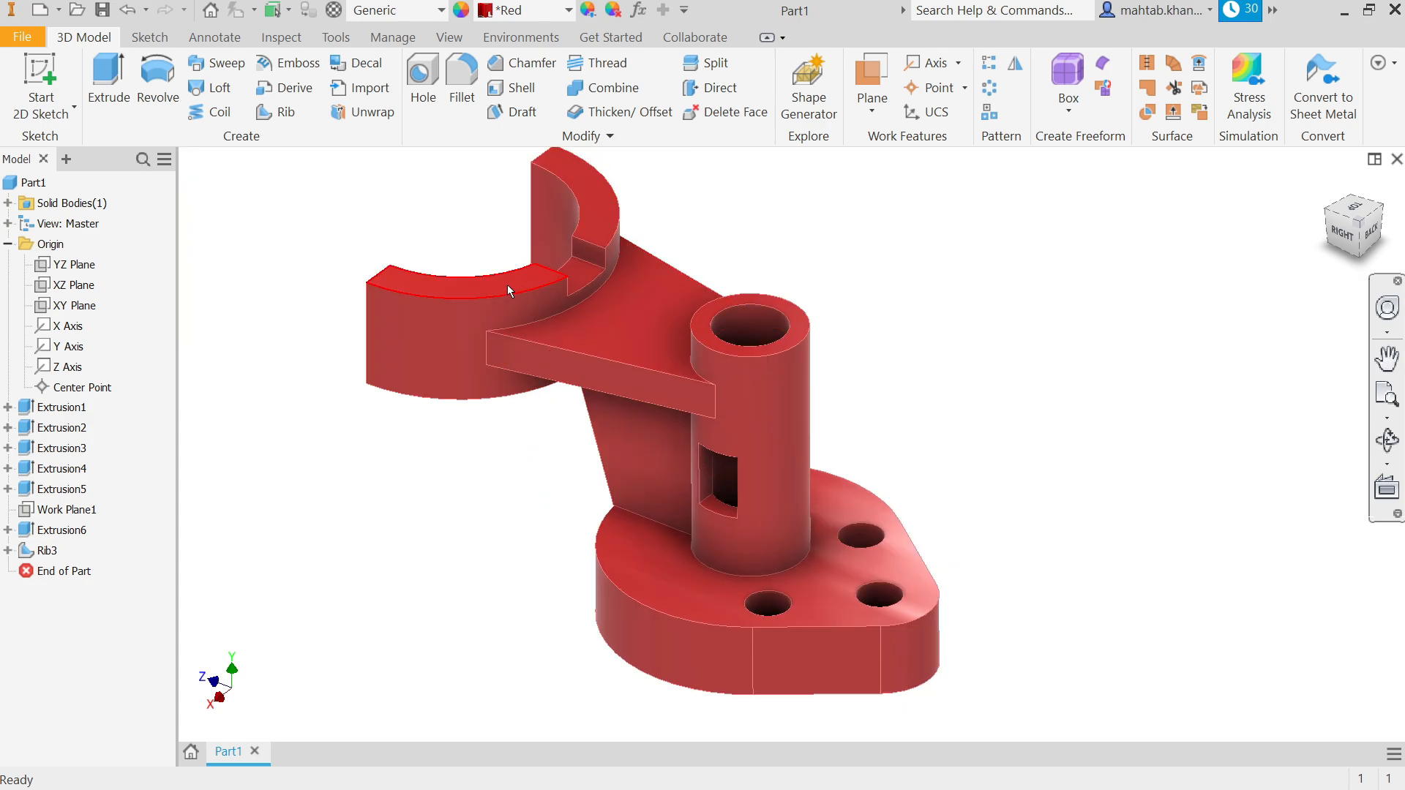
pyautogui.moveTo(859, 412)
pyautogui.keyDown('shift'); pyautogui.mouseDown(button='middle')
pyautogui.moveTo(831, 388)
pyautogui.moveTo(684, 395)
pyautogui.moveTo(825, 382)
pyautogui.moveTo(841, 314)
pyautogui.moveTo(880, 414)
pyautogui.moveTo(844, 404)
pyautogui.moveTo(862, 398)
pyautogui.mouseUp(button='middle'); pyautogui.keyUp('shift')
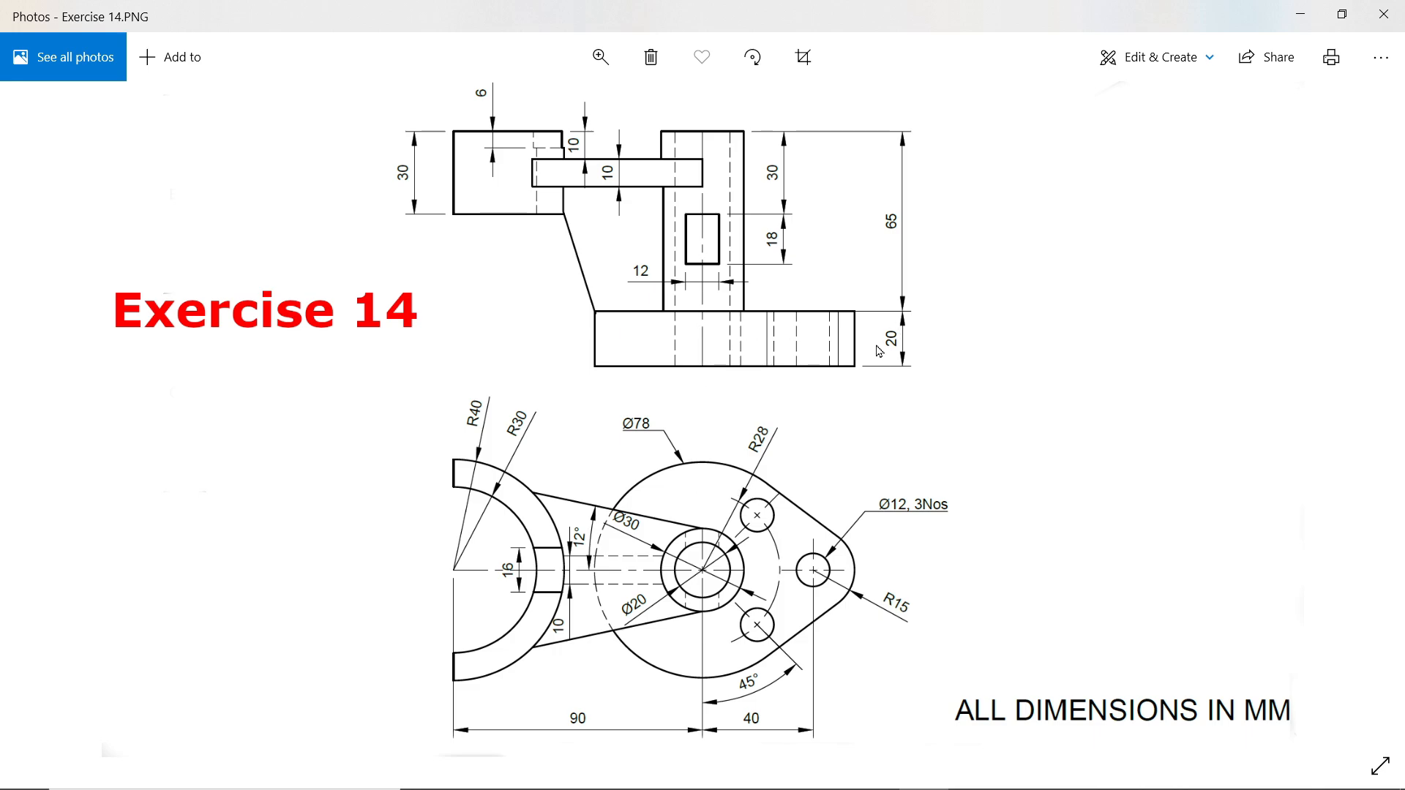
# - Switch to Autodesk Inventor and create a new part from the metric Standard (mm).ipt template
pyautogui.click(1300, 28)
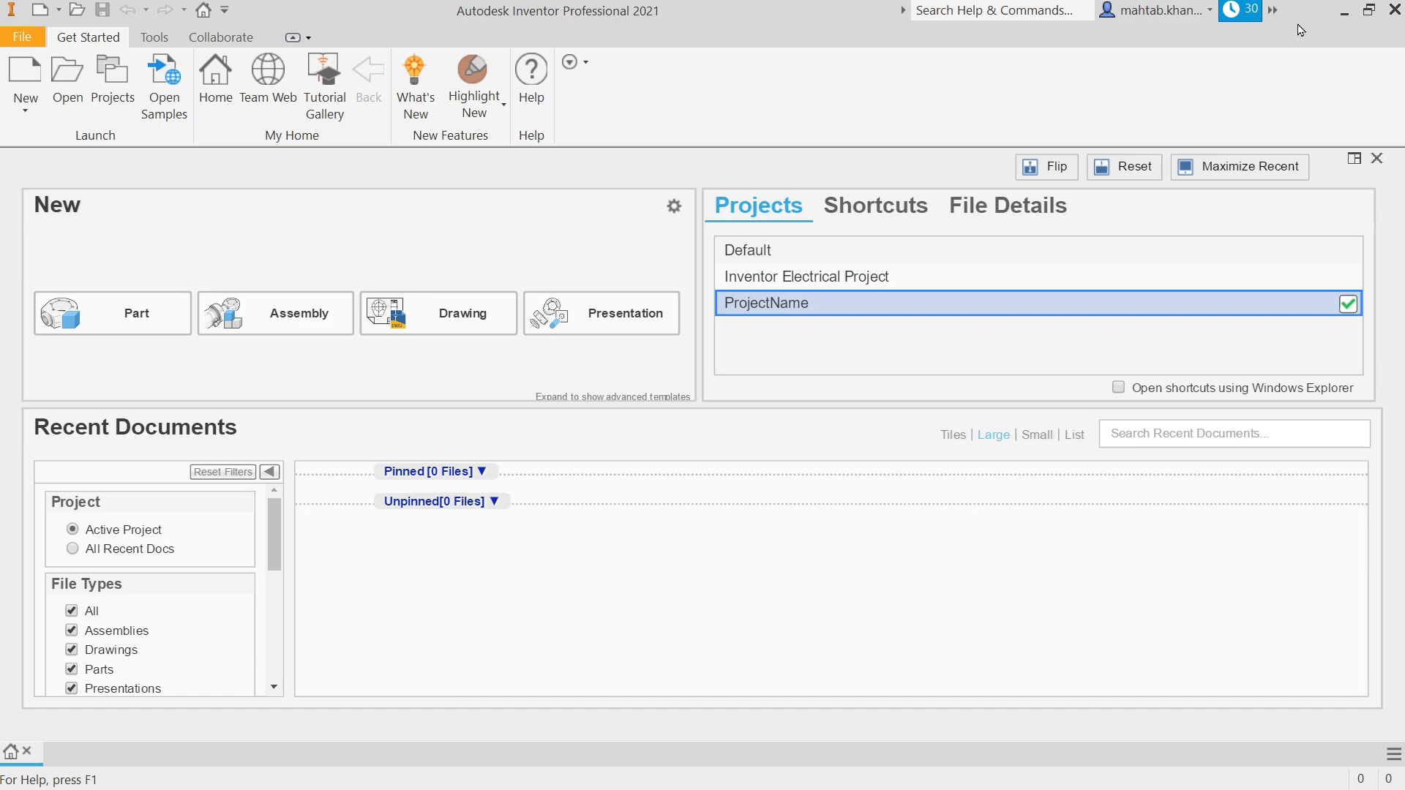
pyautogui.click(26, 106)
pyautogui.click(61, 146)
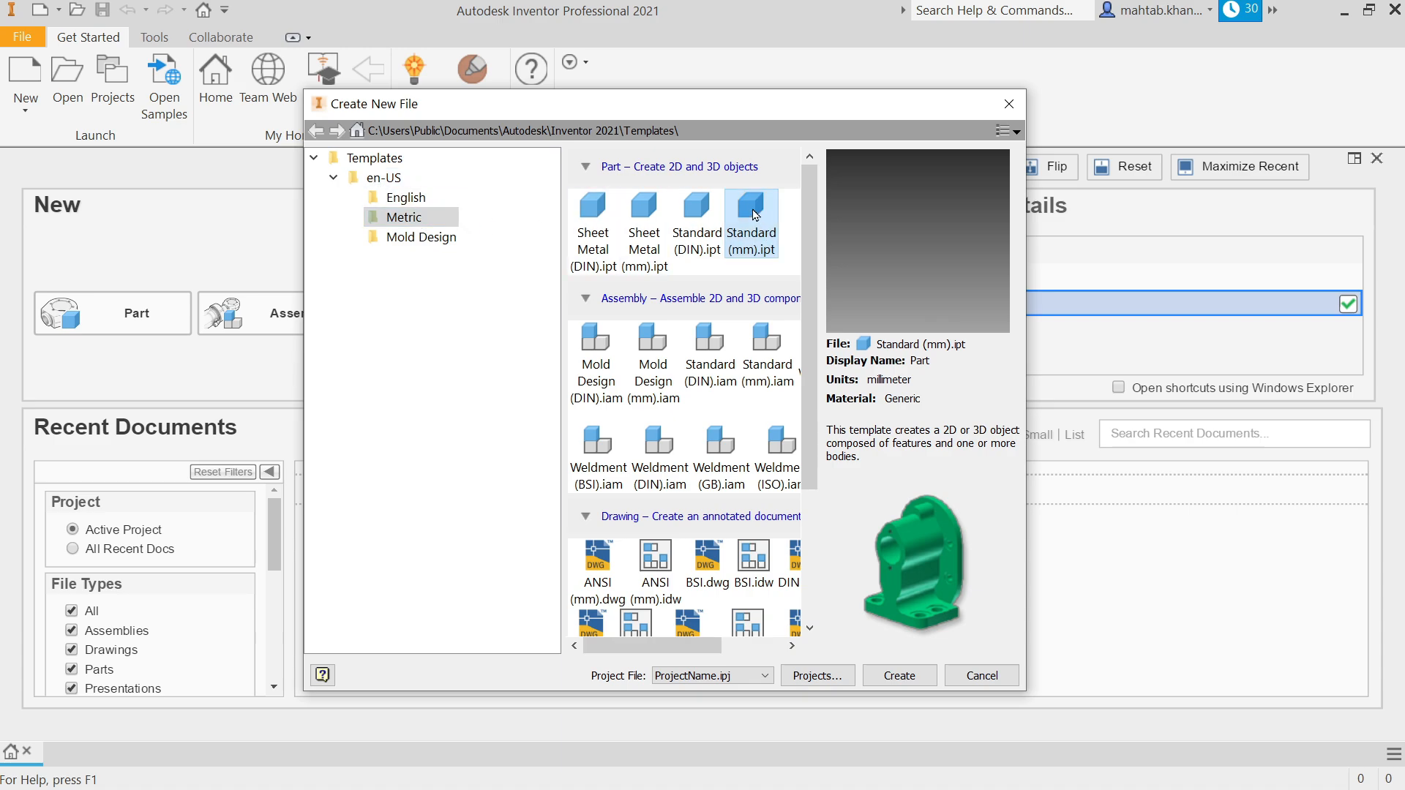
pyautogui.click(898, 675)
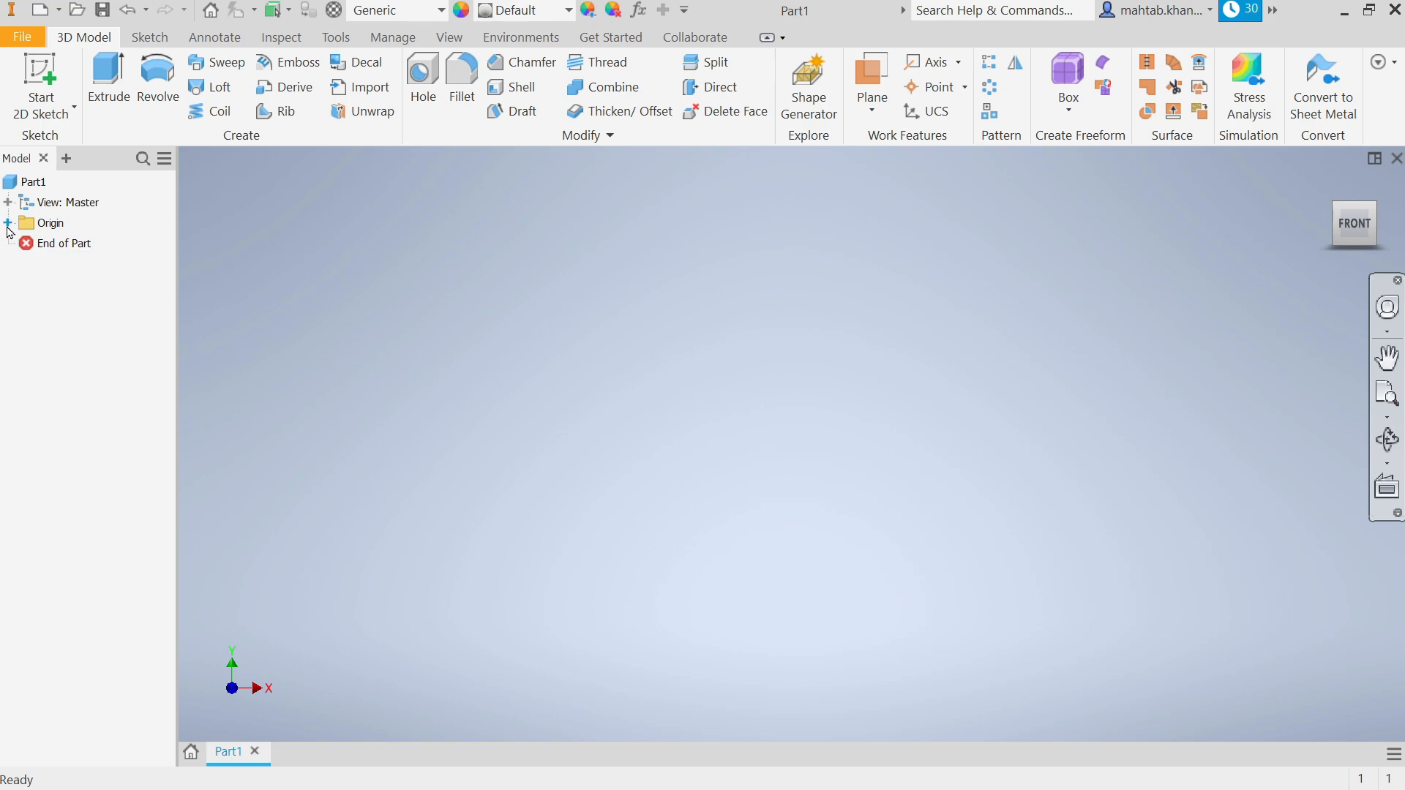
# - Start a 2D sketch on the horizontal XZ origin plane
pyautogui.click(57, 116)
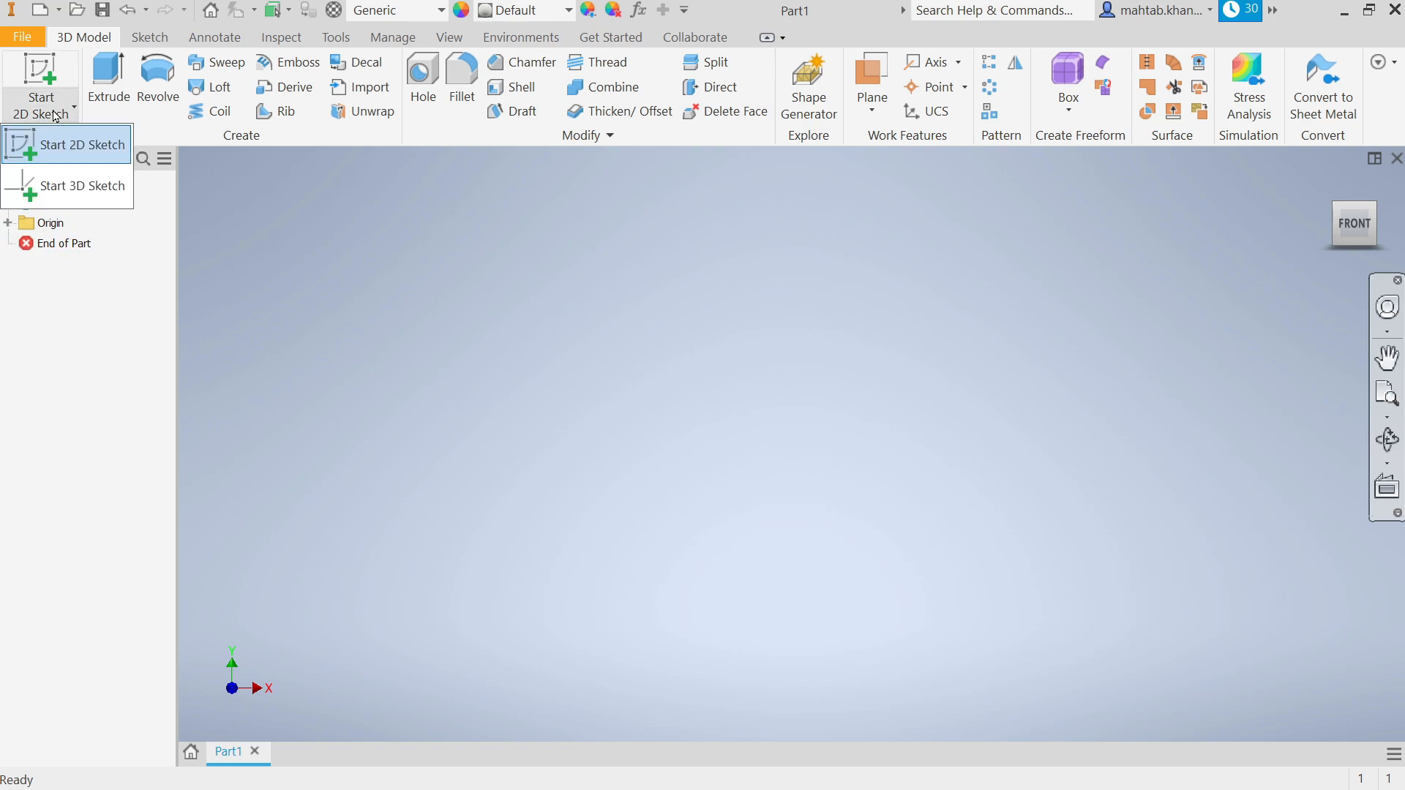
pyautogui.click(55, 156)
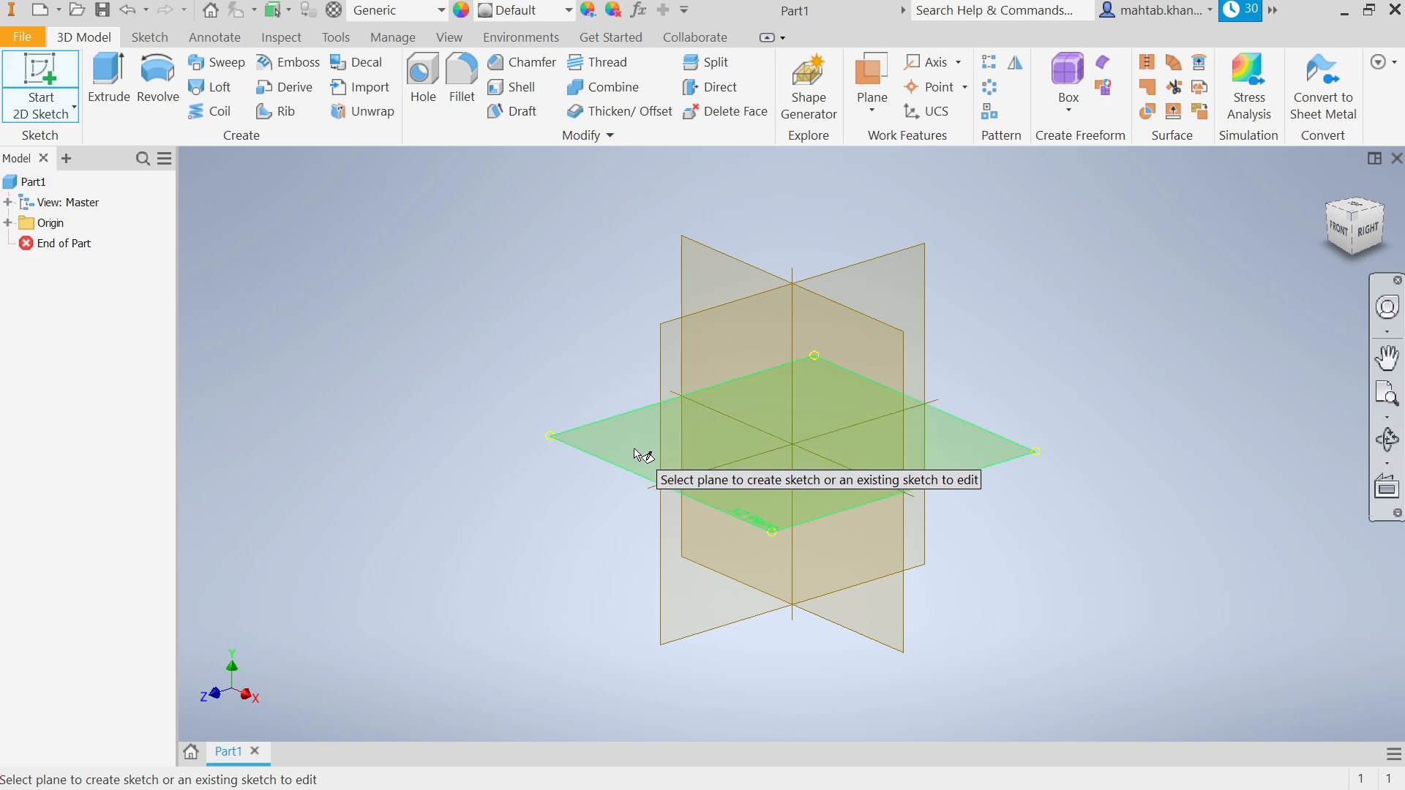
pyautogui.click(634, 450)
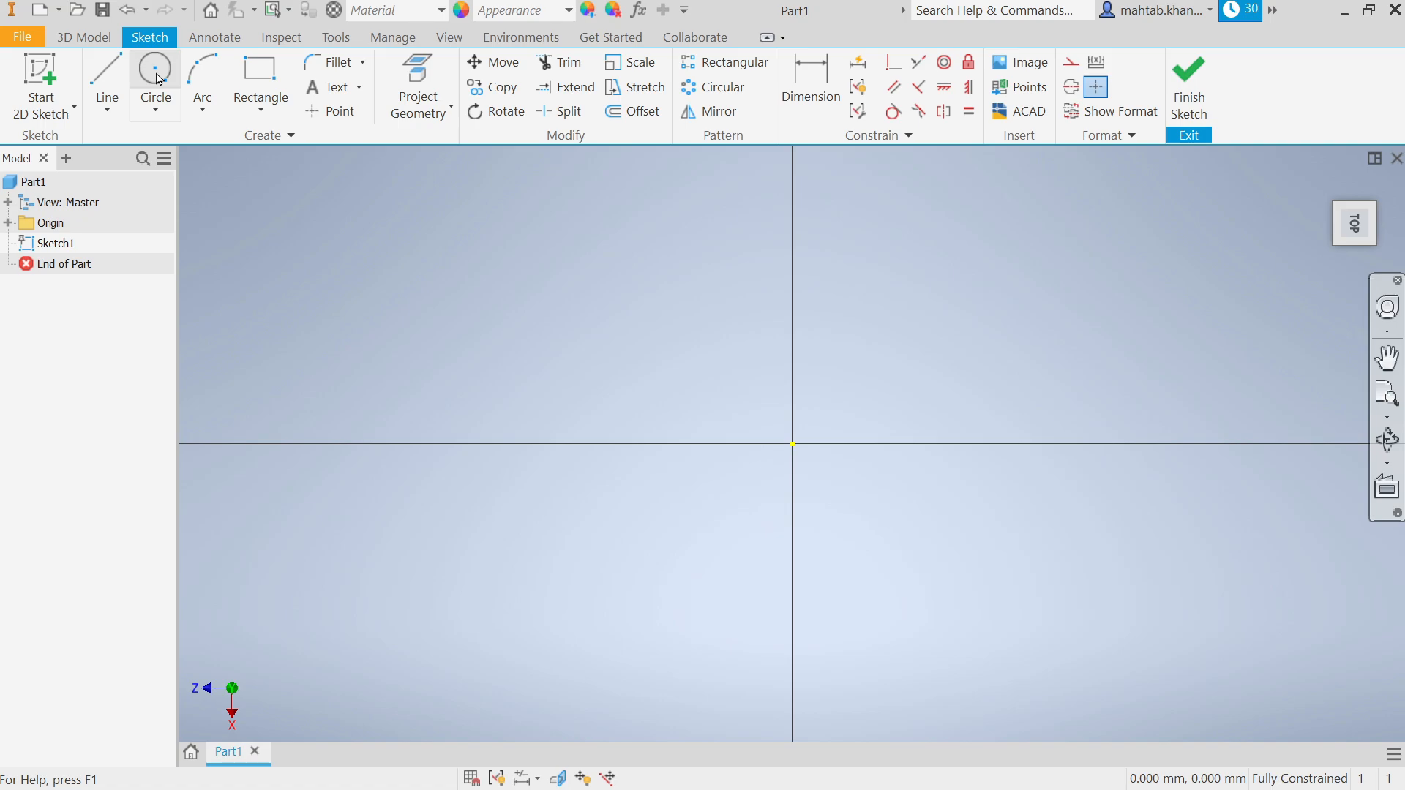
# - Draw a 78 mm diameter circle centred on the sketch origin
pyautogui.click(159, 78)
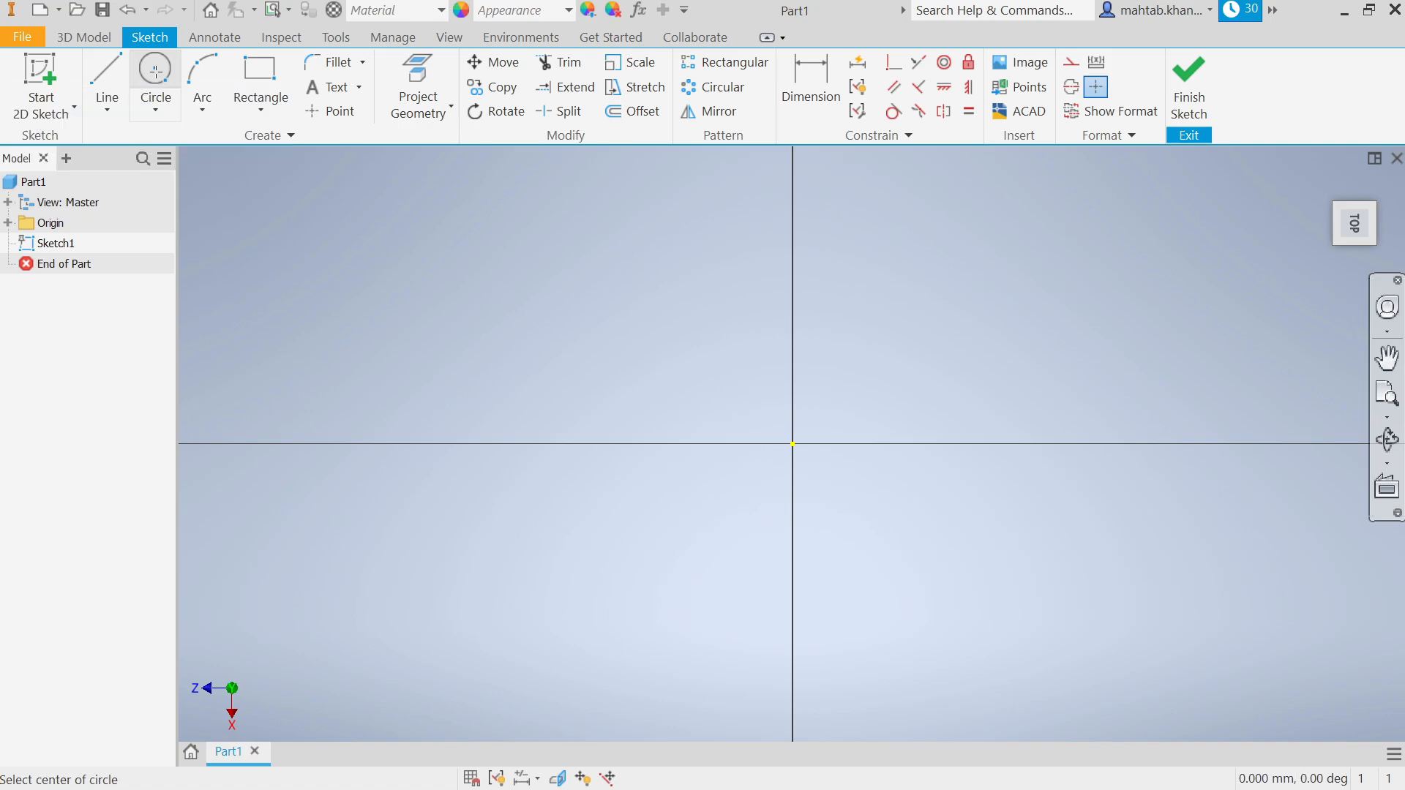
pyautogui.click(792, 443)
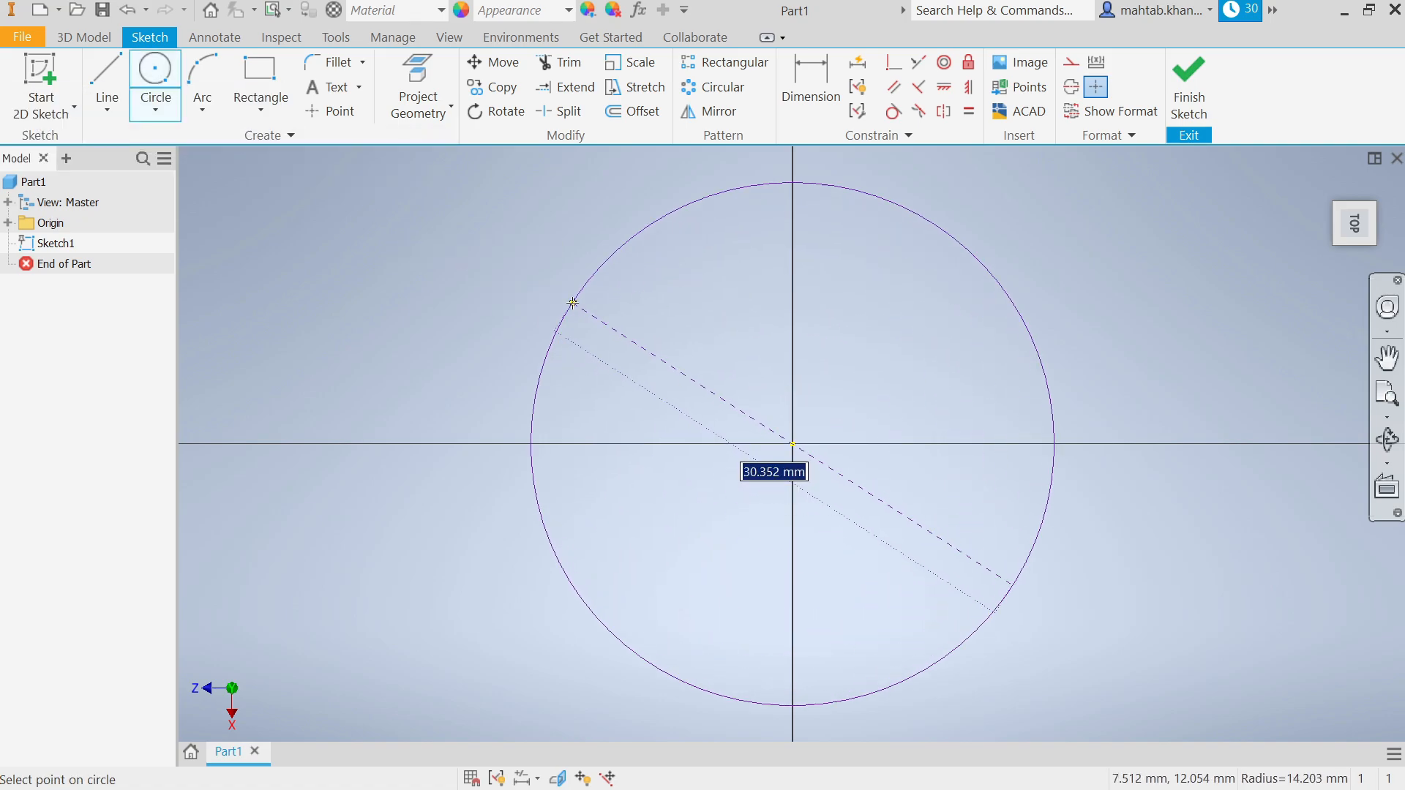
pyautogui.write('7')
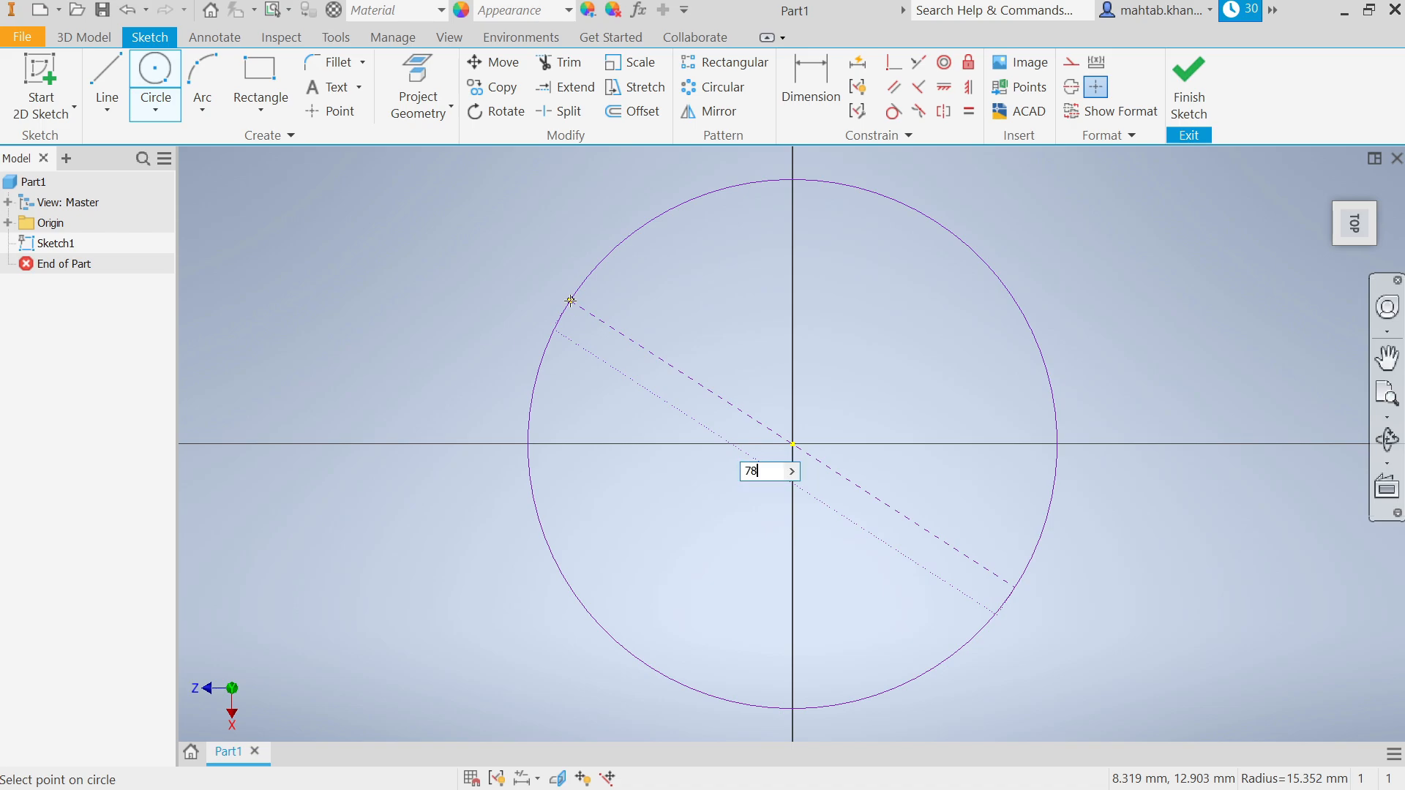
pyautogui.write('8')
pyautogui.press('Return')
pyautogui.scroll(-5, 687, 388)
pyautogui.scroll(2, 680, 396)
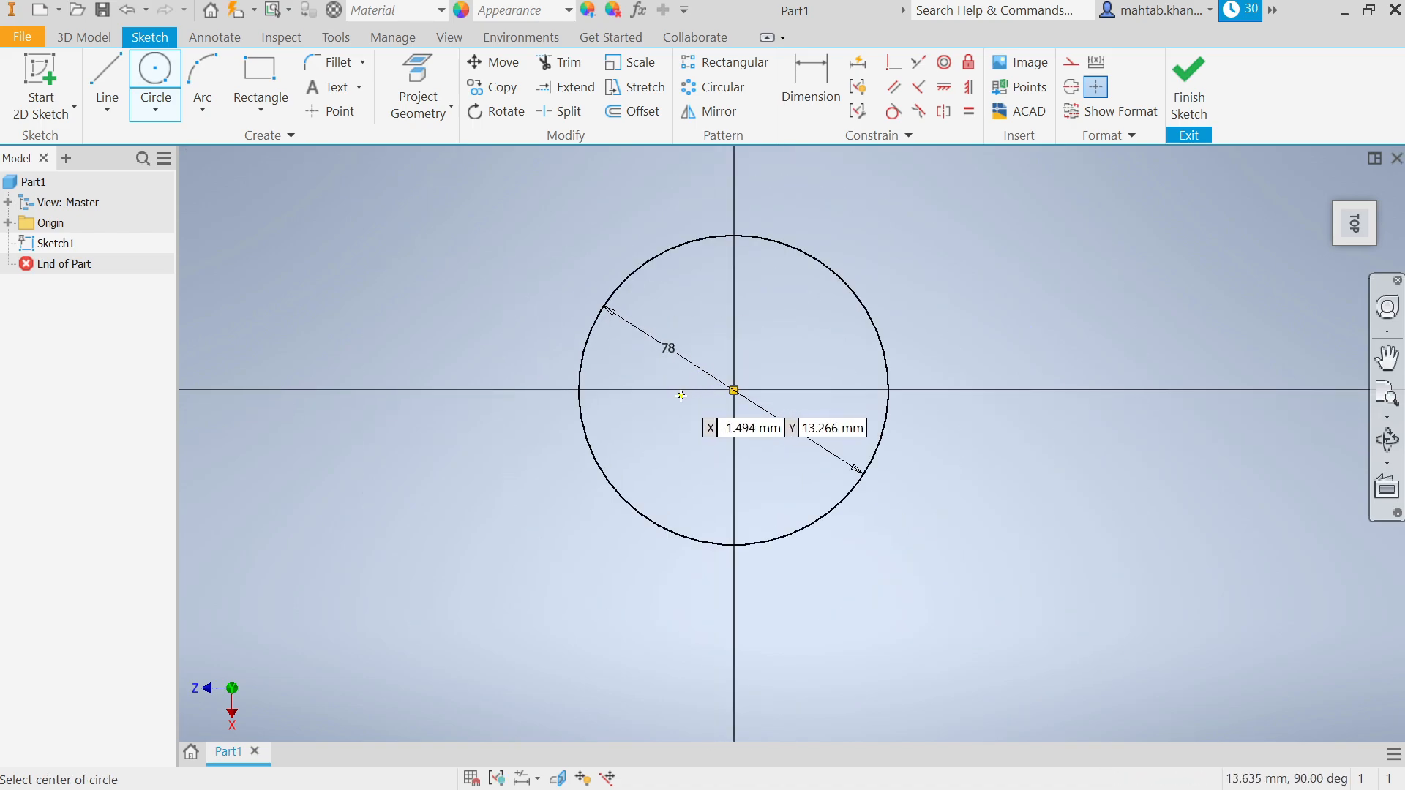
# - Draw a separate 30 mm diameter circle to the right of the 78 mm circle
pyautogui.click(1006, 354)
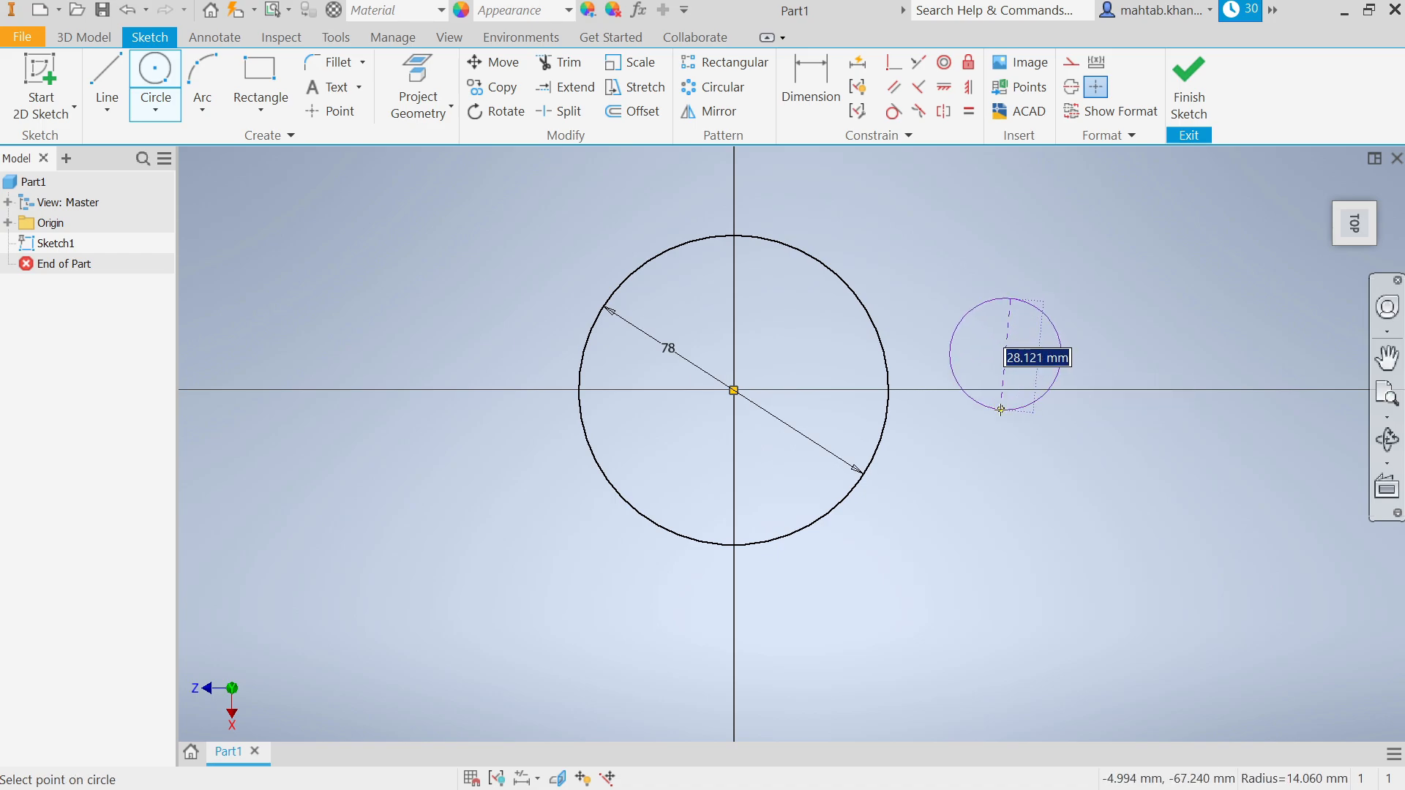
pyautogui.write('30')
pyautogui.press('Return')
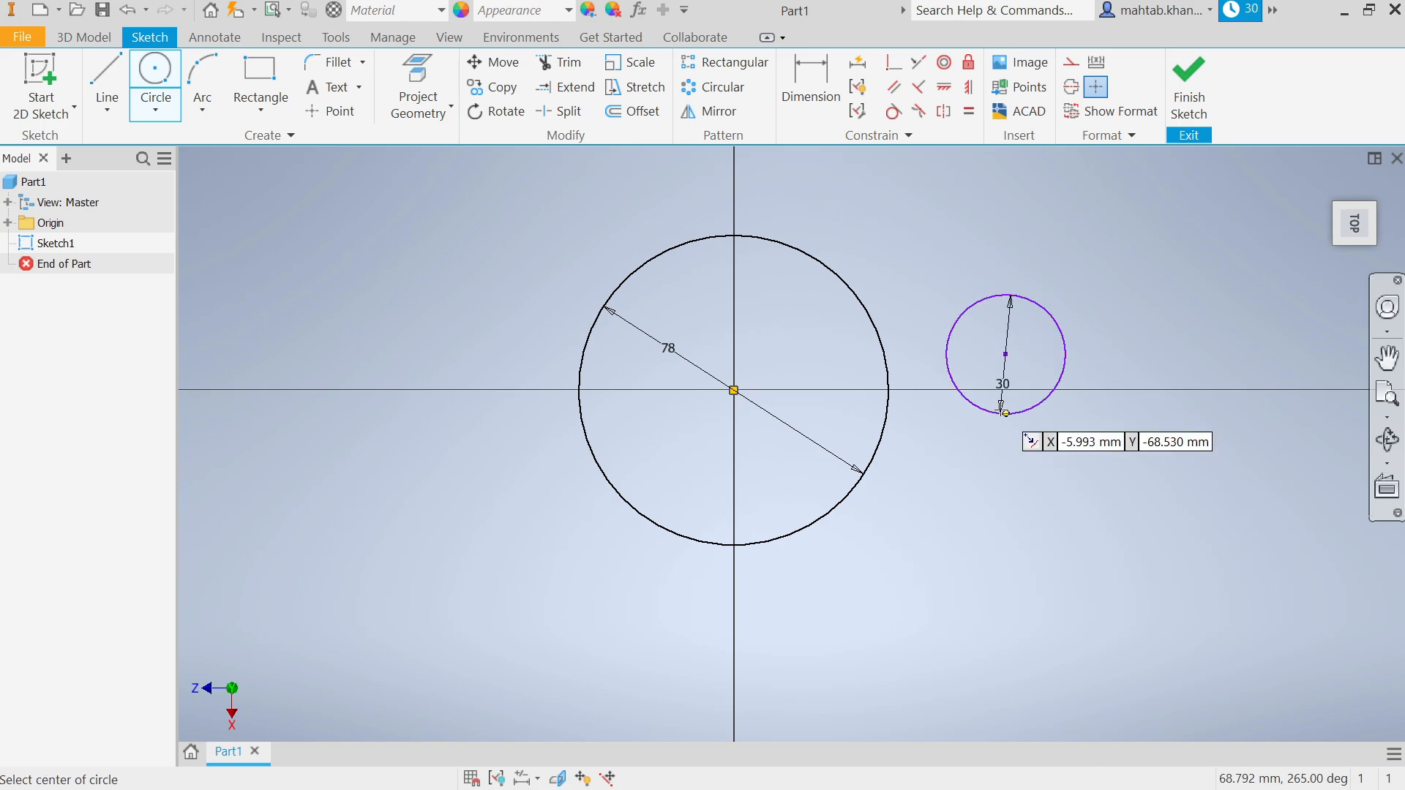
pyautogui.rightClick(946, 251)
pyautogui.click(1010, 249)
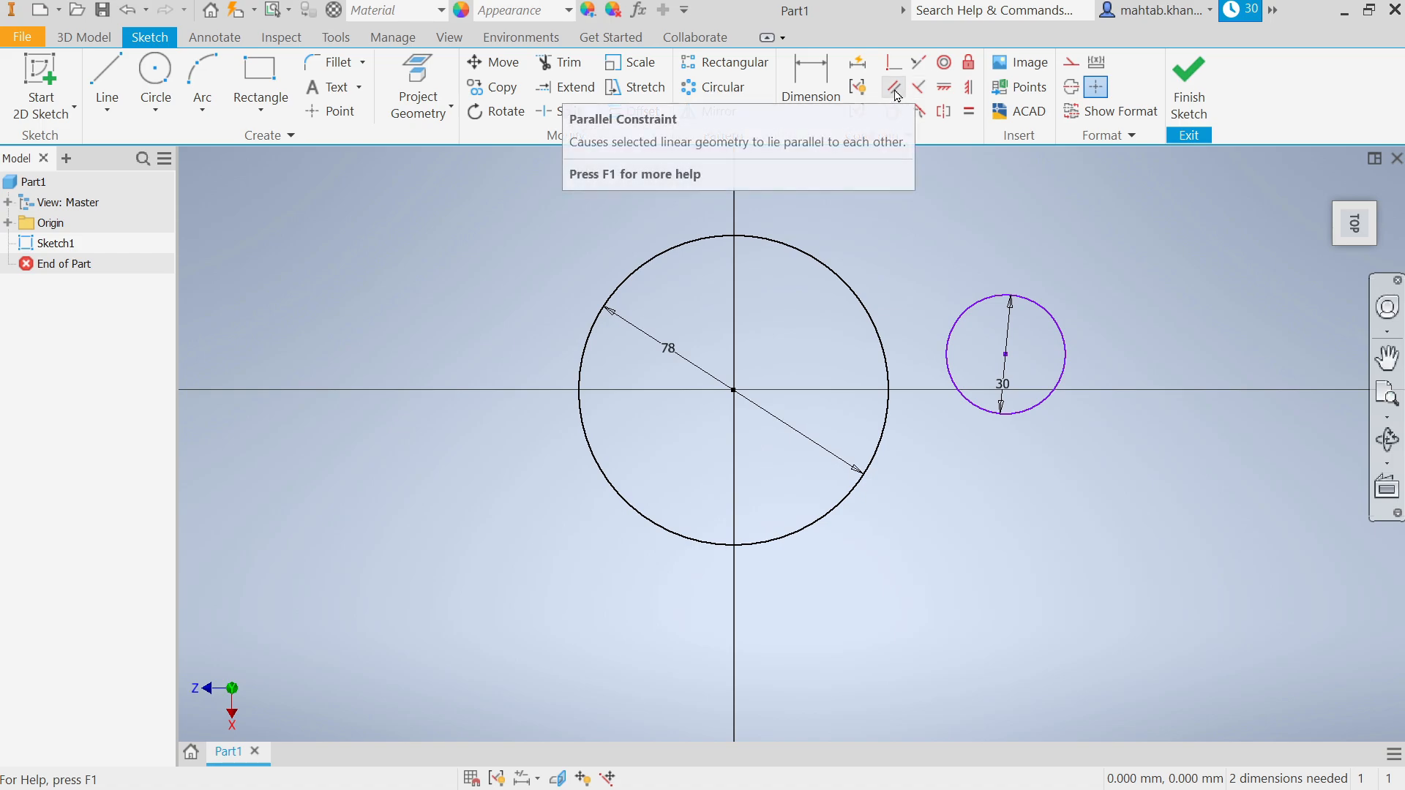
# - Align the 30 mm circle's centre with the 78 mm circle's centre using a Vertical constraint
pyautogui.click(970, 91)
pyautogui.click(1005, 354)
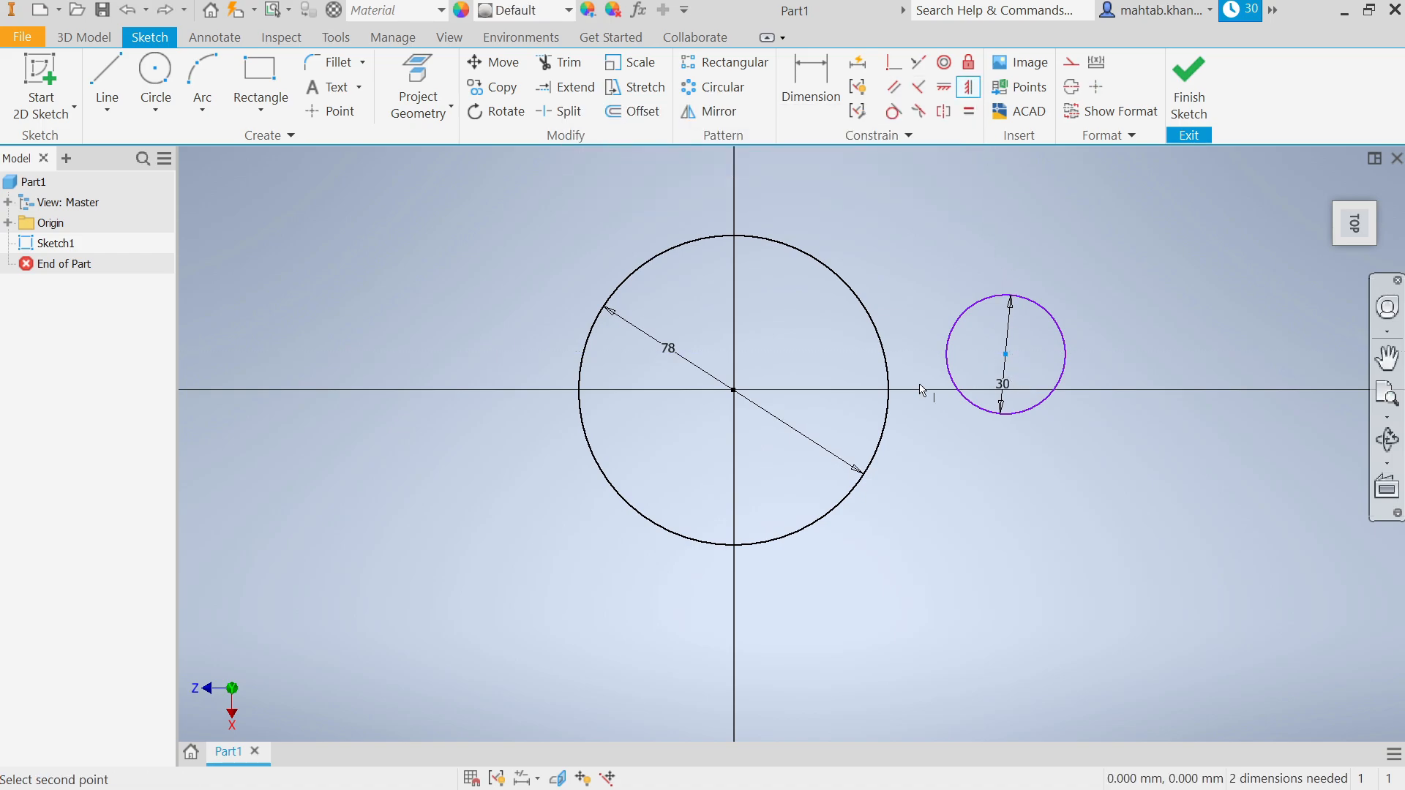
pyautogui.click(733, 392)
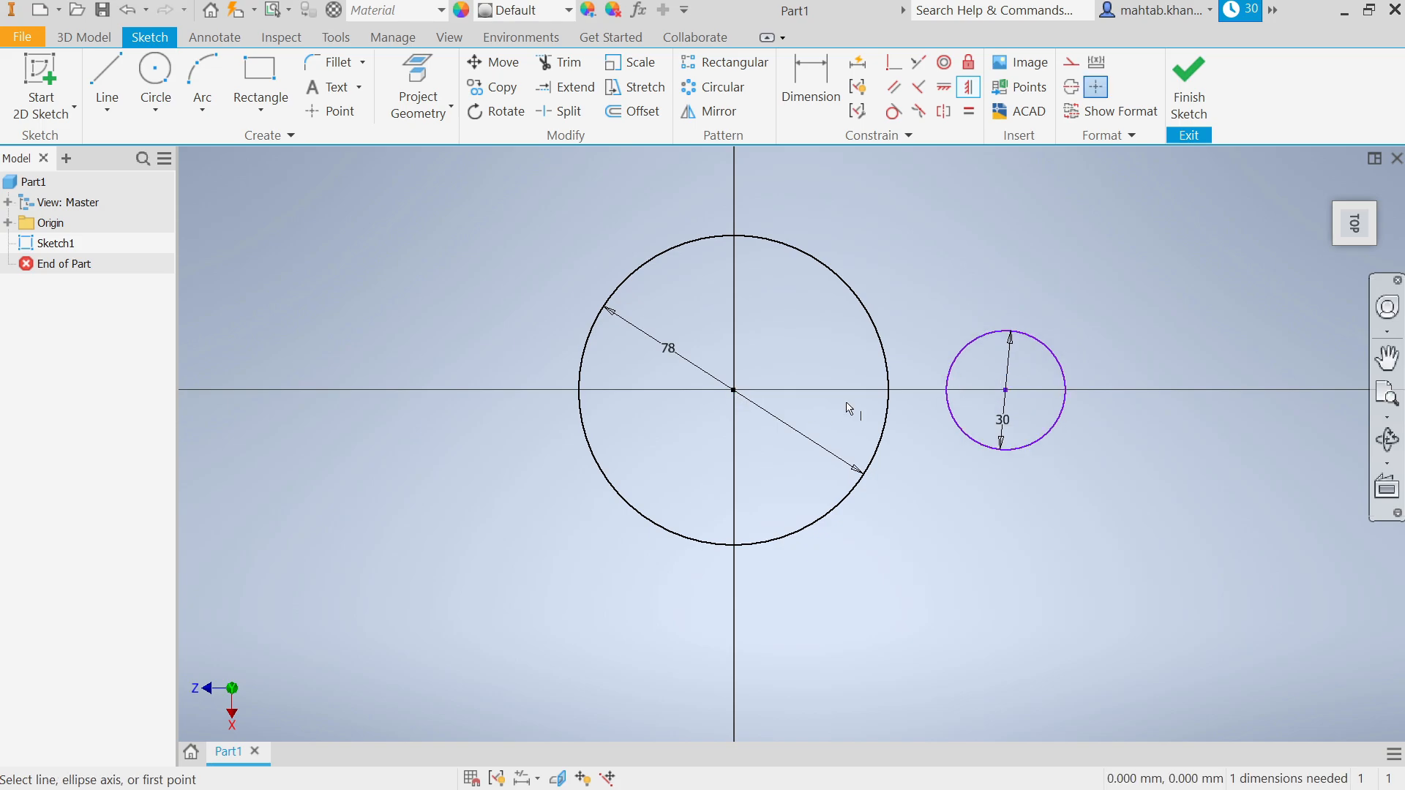
# - Dimension the distance between the two circle centres as 40 mm
pyautogui.click(810, 80)
pyautogui.click(733, 391)
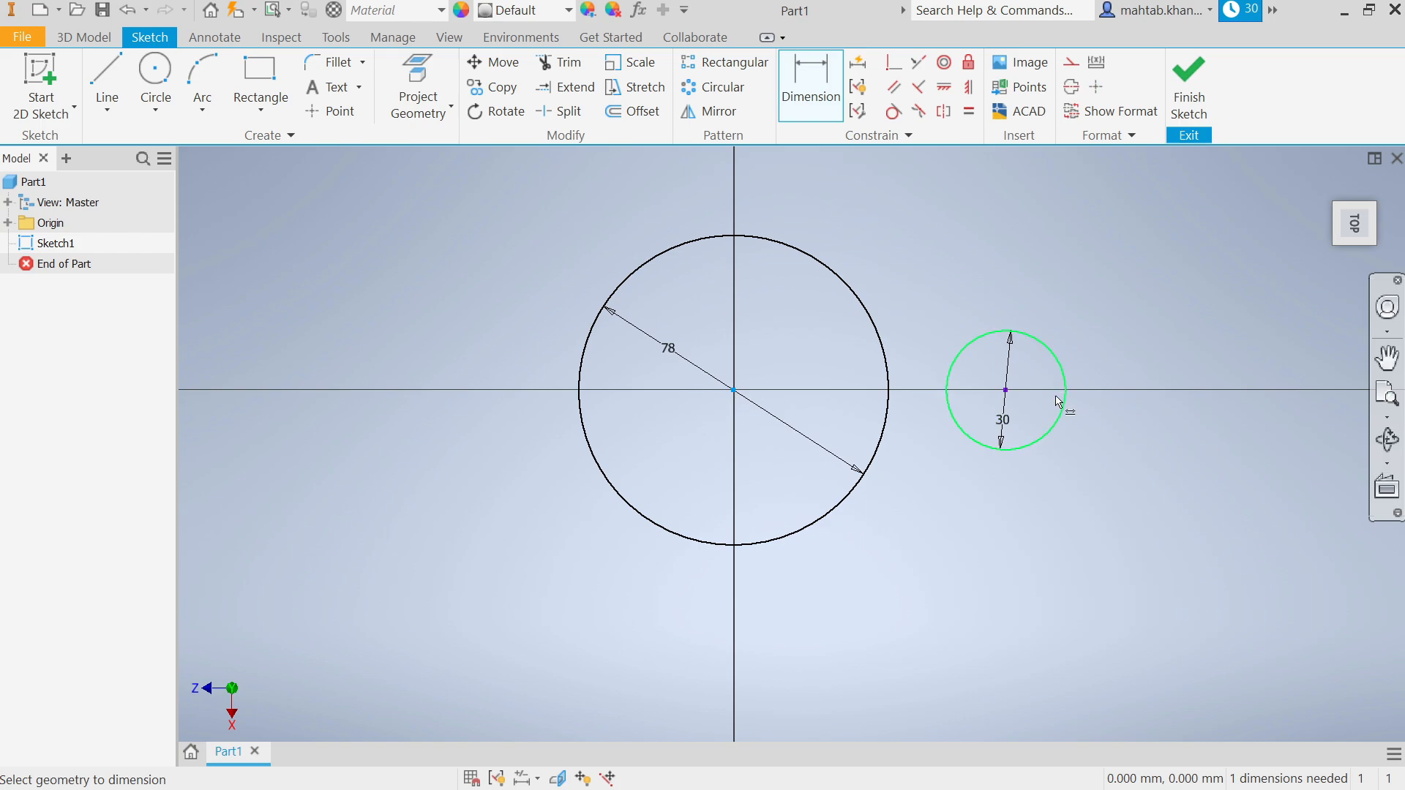
pyautogui.click(1005, 390)
pyautogui.click(914, 574)
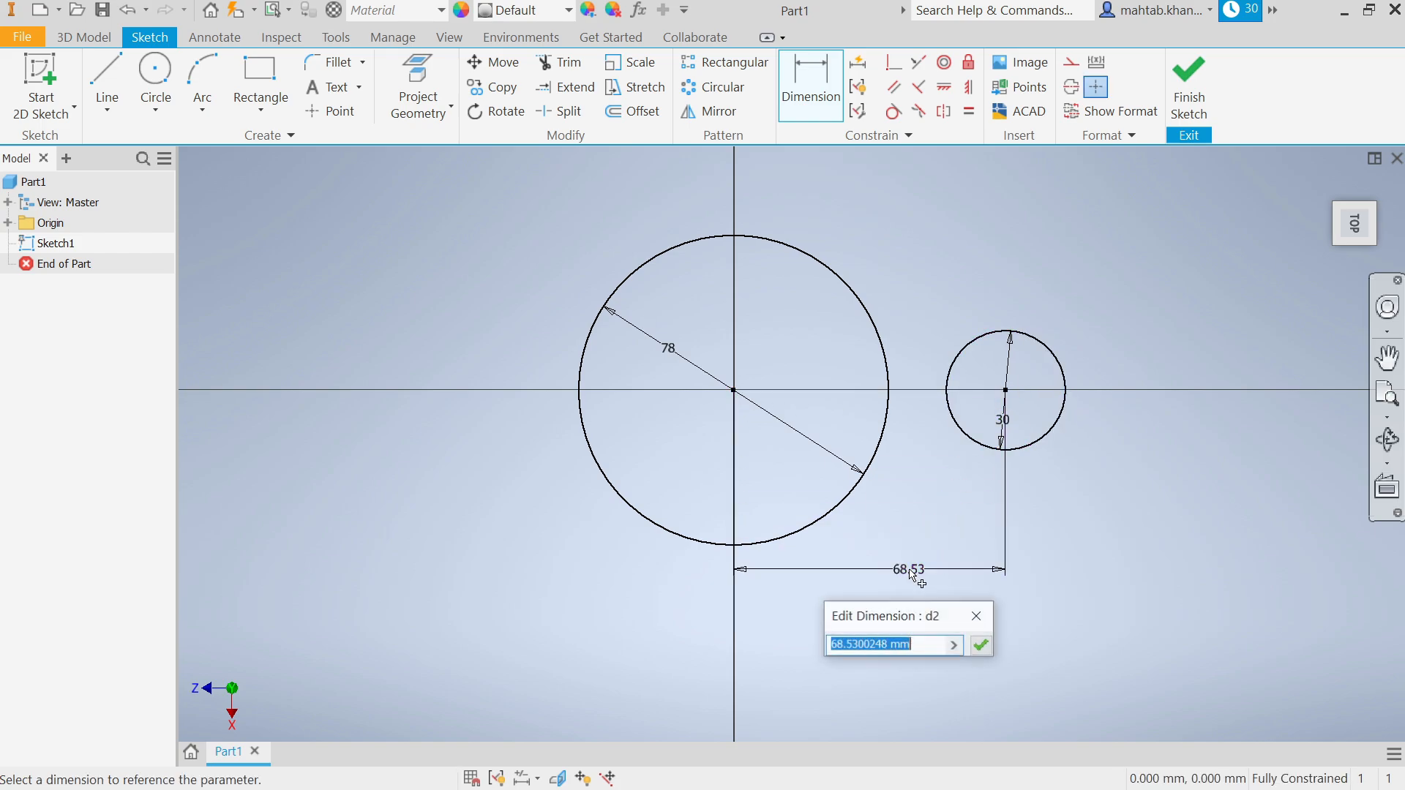
pyautogui.write('40')
pyautogui.press('Return')
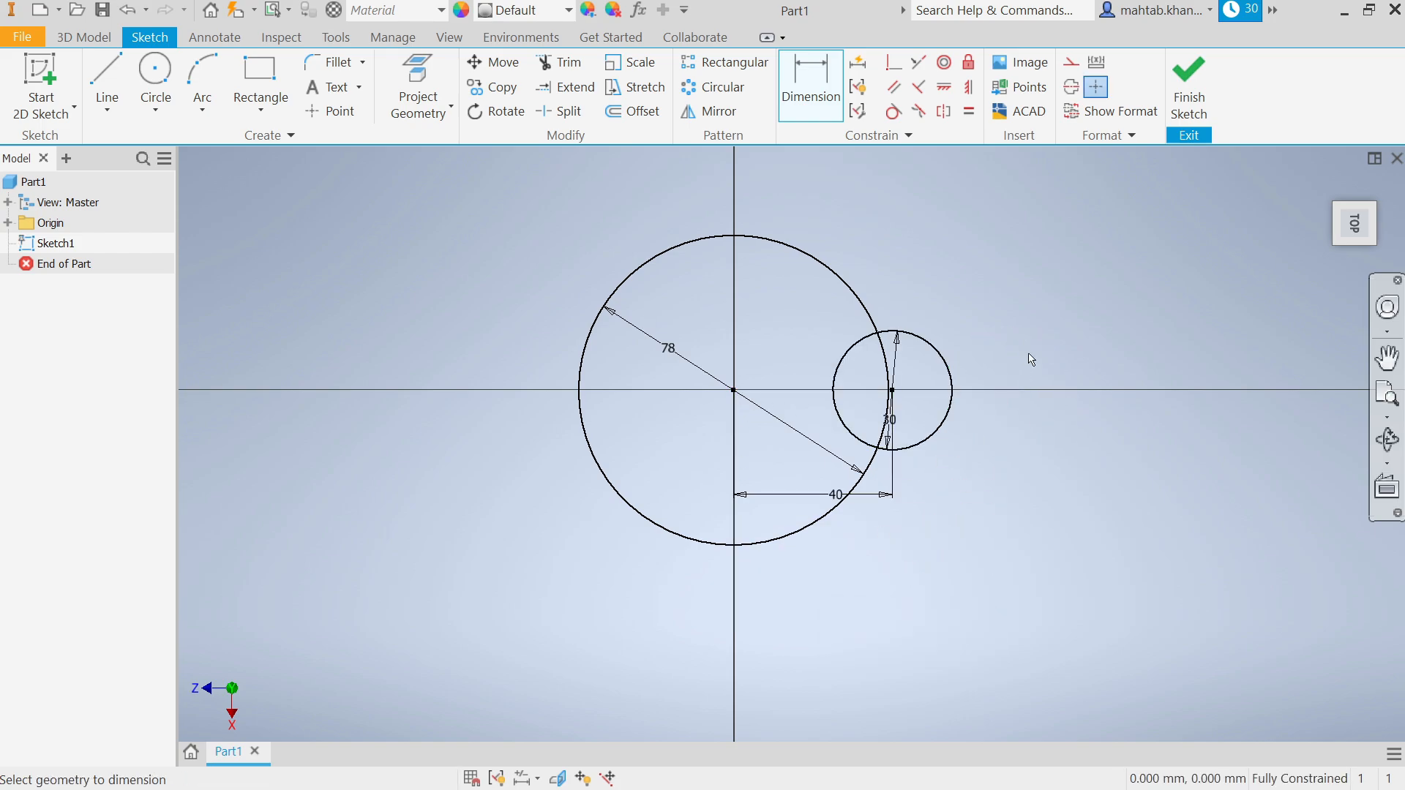
# - Draw a centre-point arc about the origin with a 28 mm radius, 45° start angle and 90° sweep towards the small circle
pyautogui.scroll(-3, 815, 417)
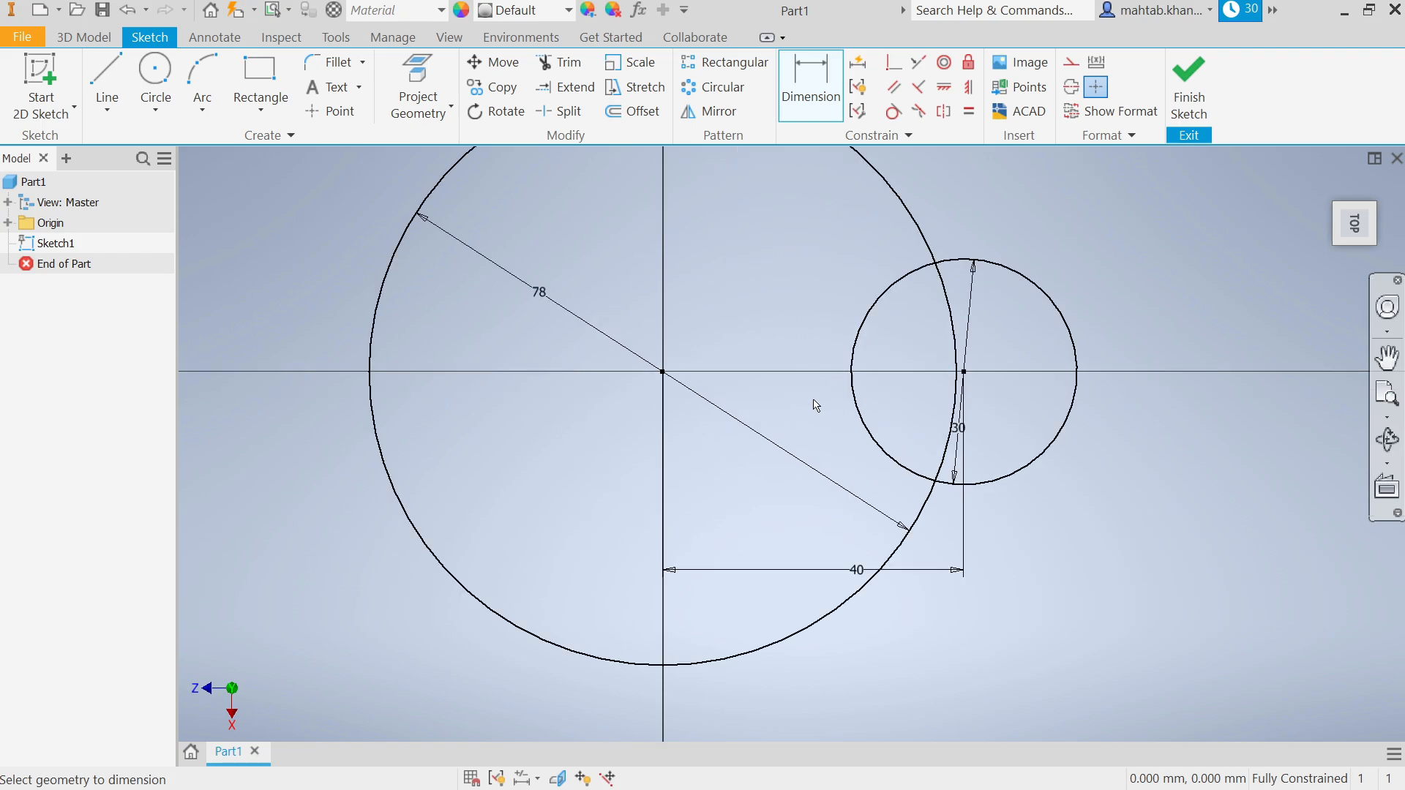
pyautogui.click(210, 115)
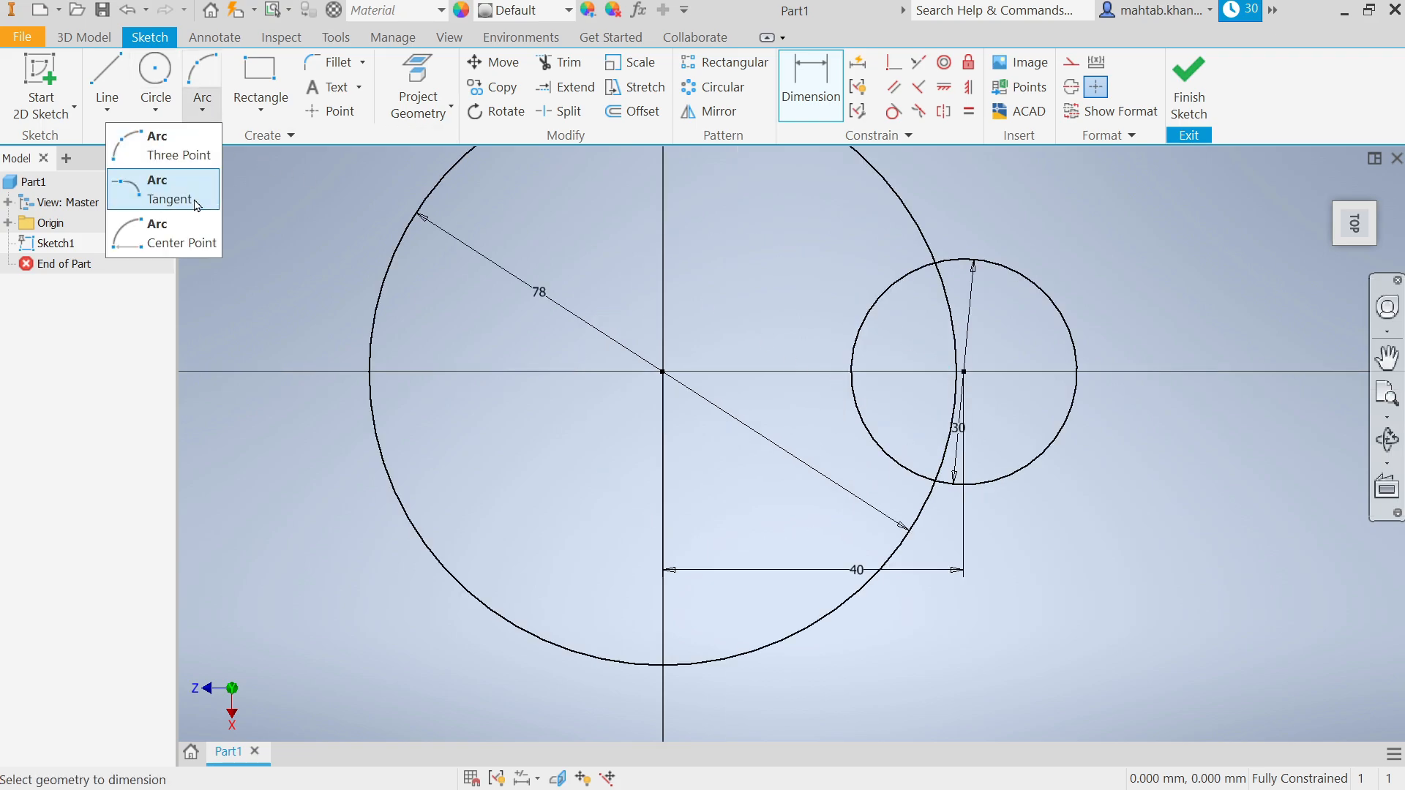
pyautogui.click(162, 240)
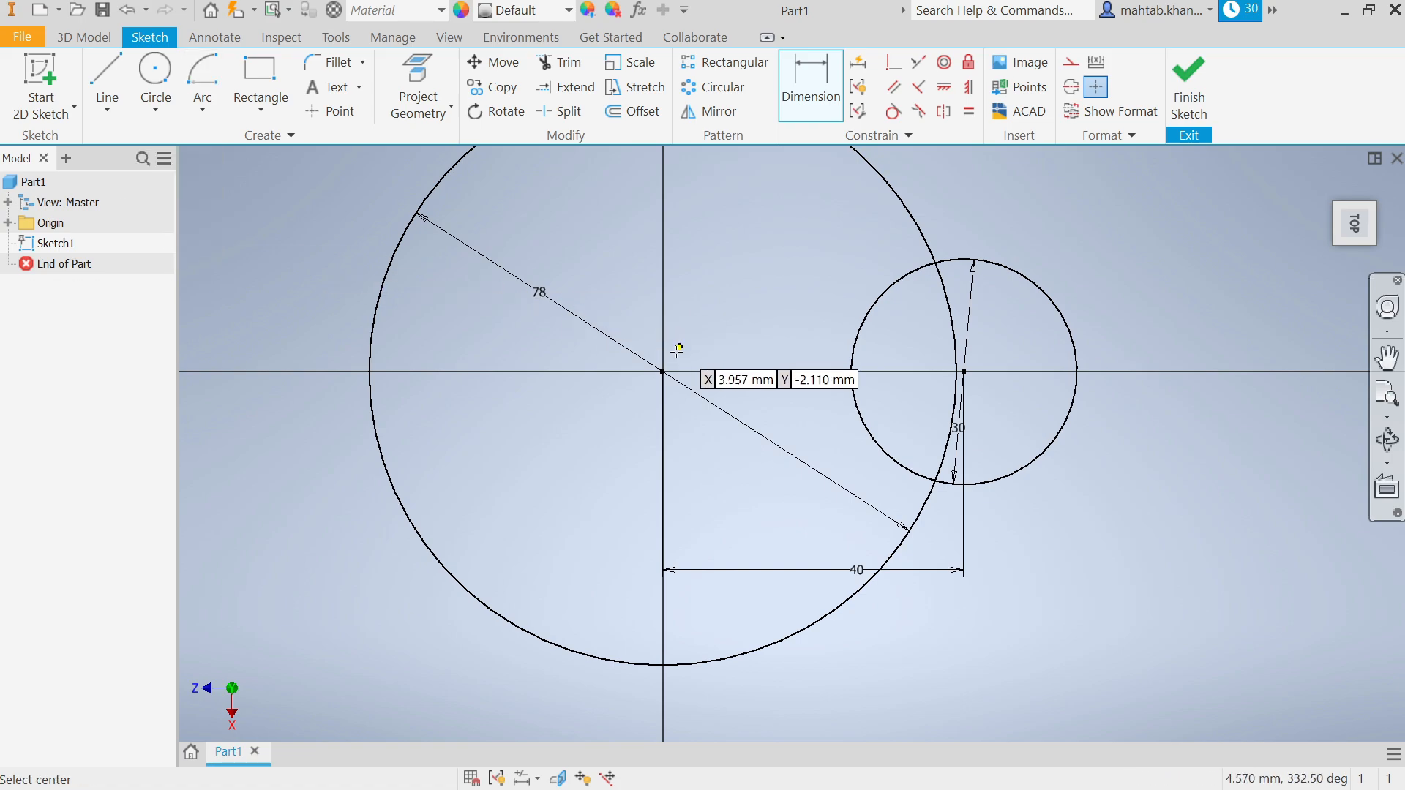
pyautogui.click(663, 371)
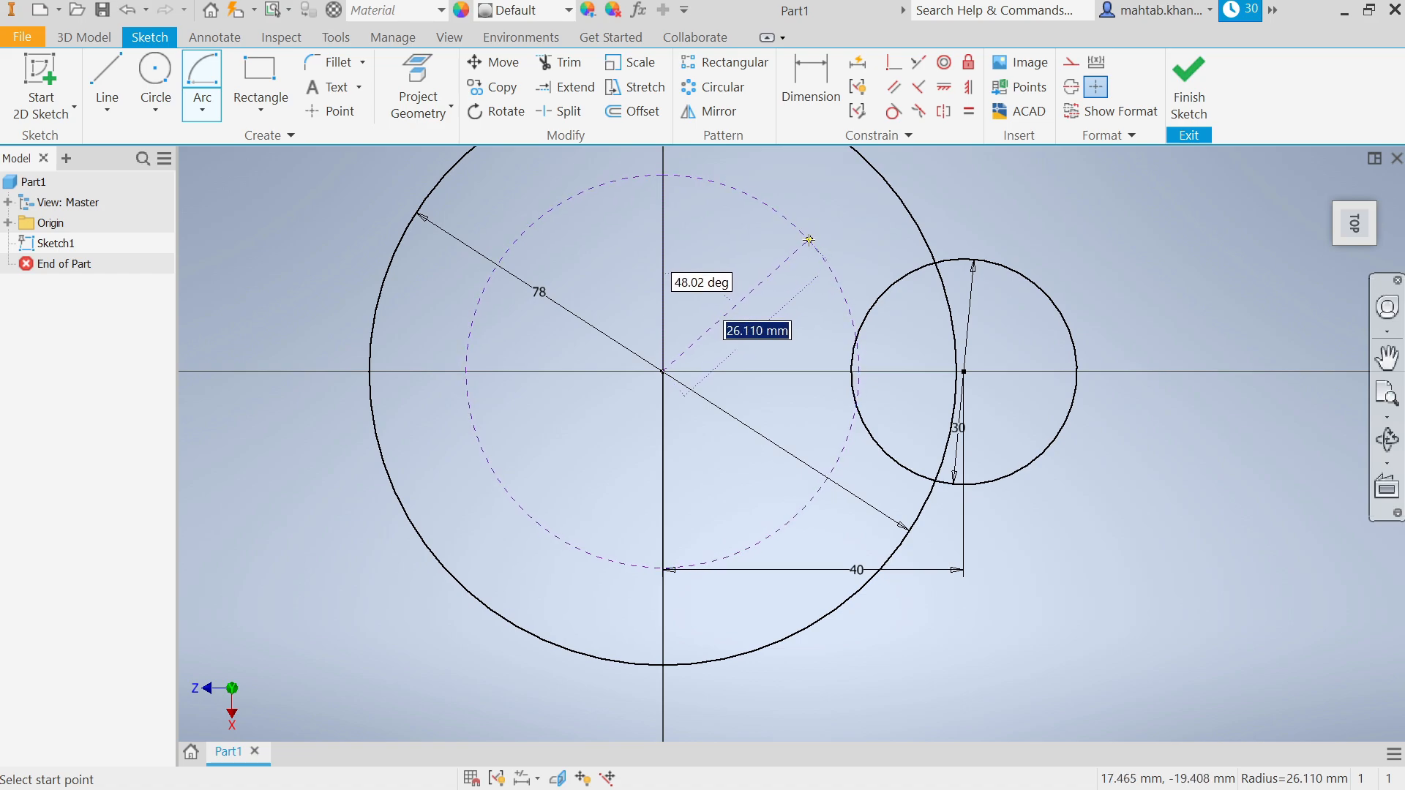
pyautogui.write('28')
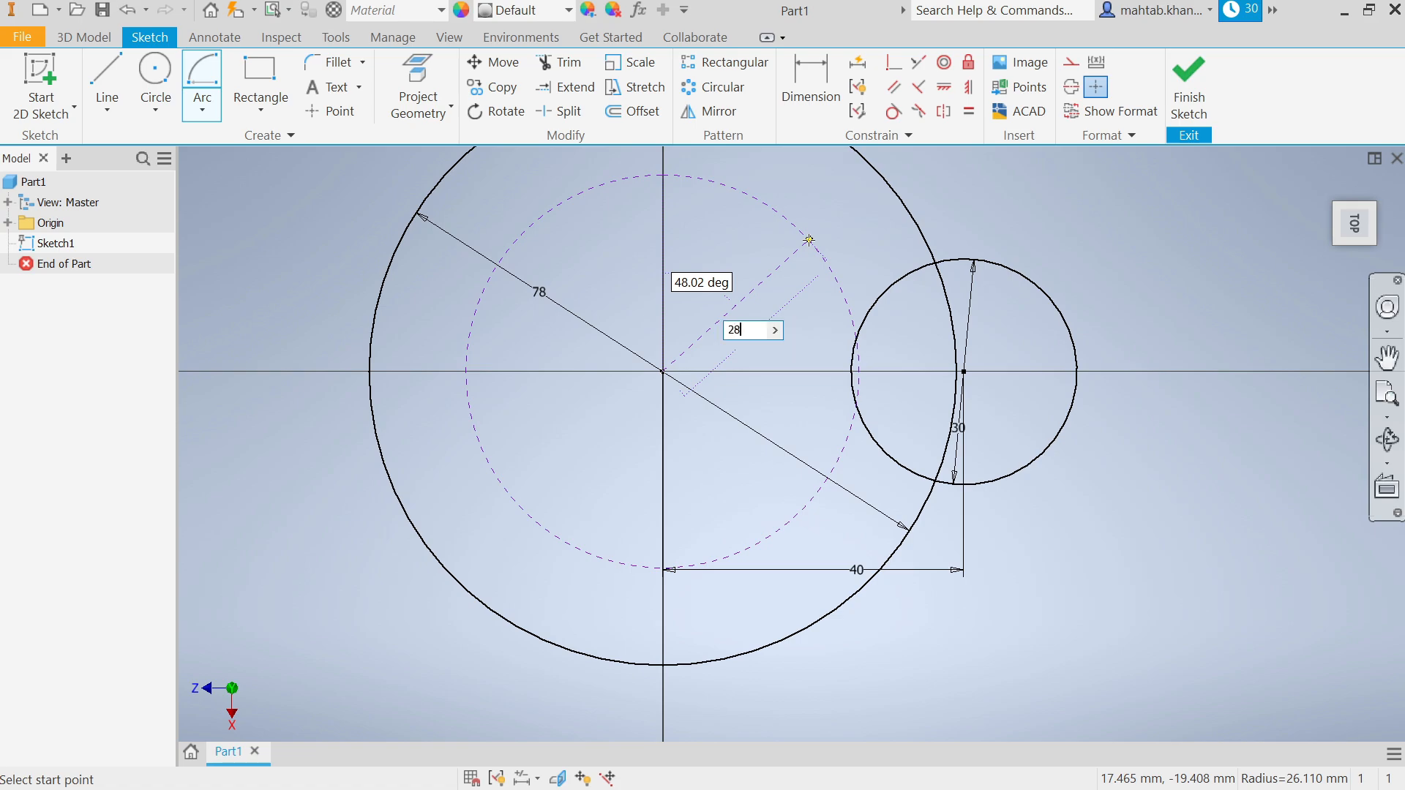
pyautogui.press('Tab')
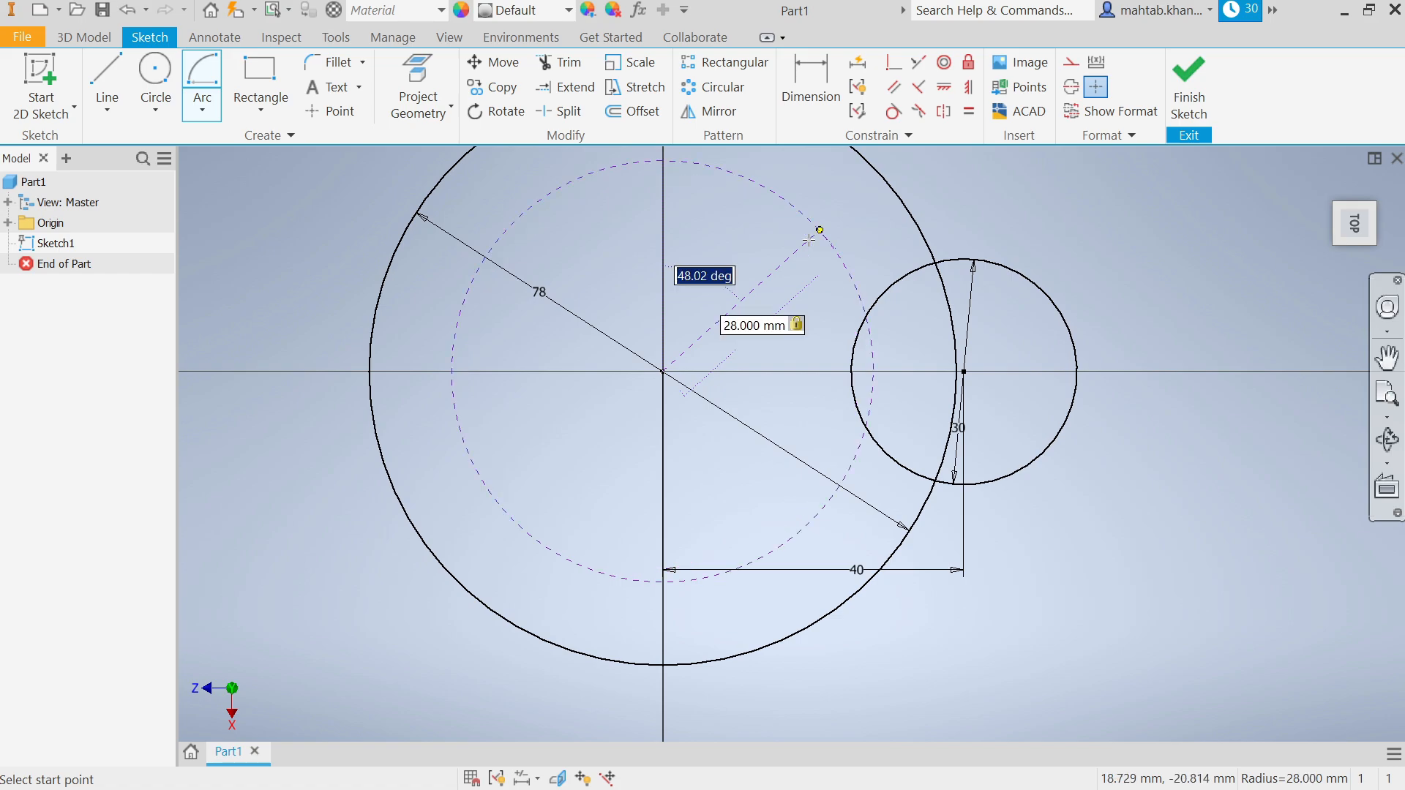
pyautogui.write('45')
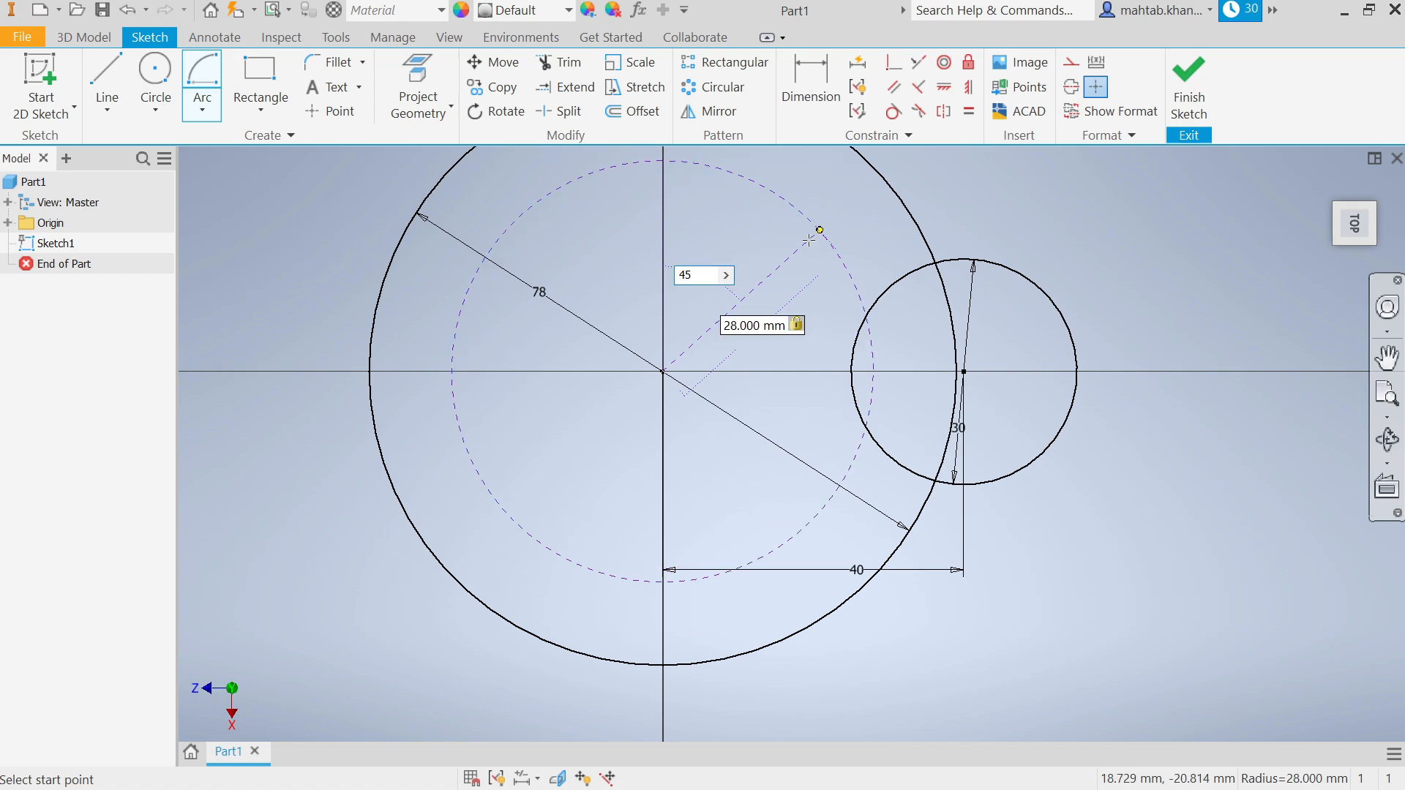
pyautogui.press('Tab')
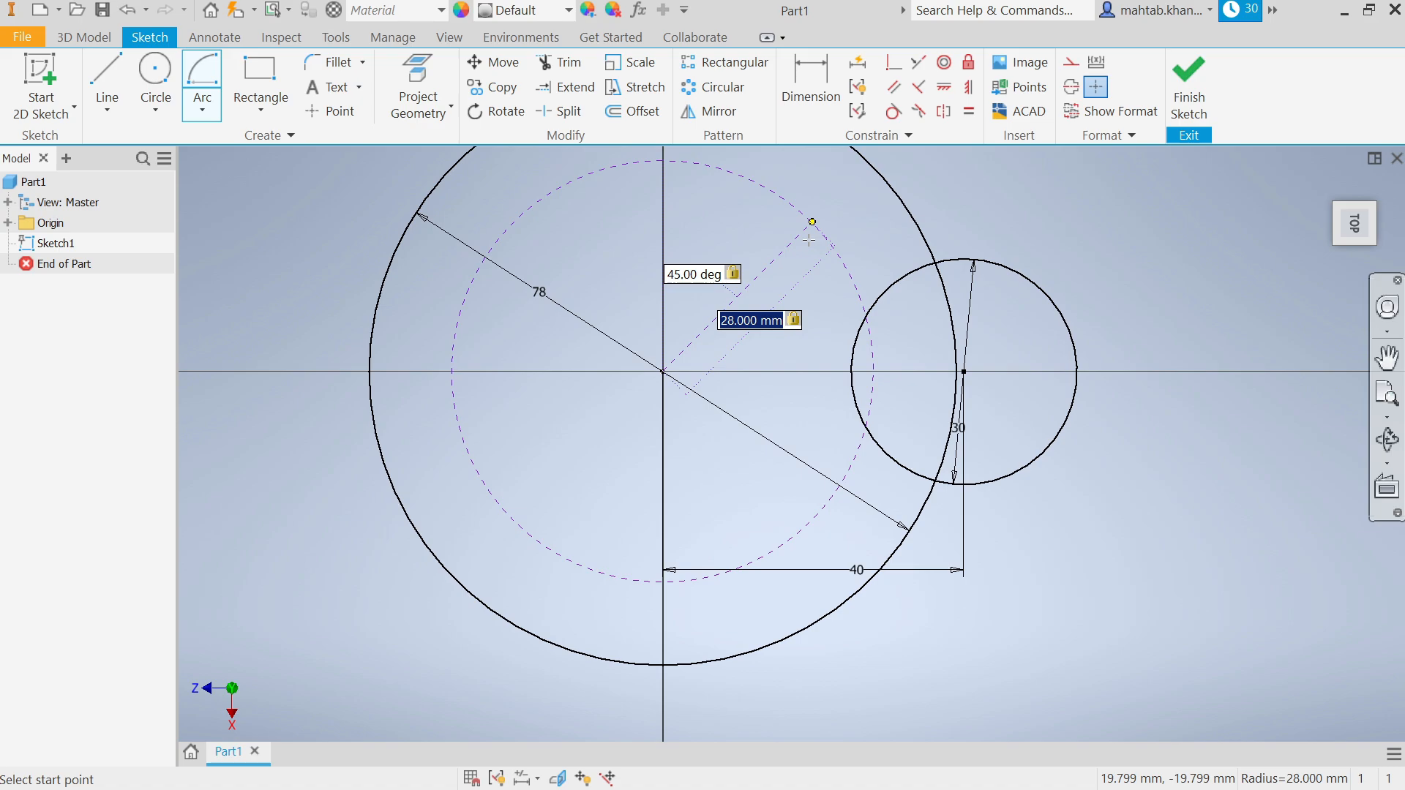
pyautogui.press('Return')
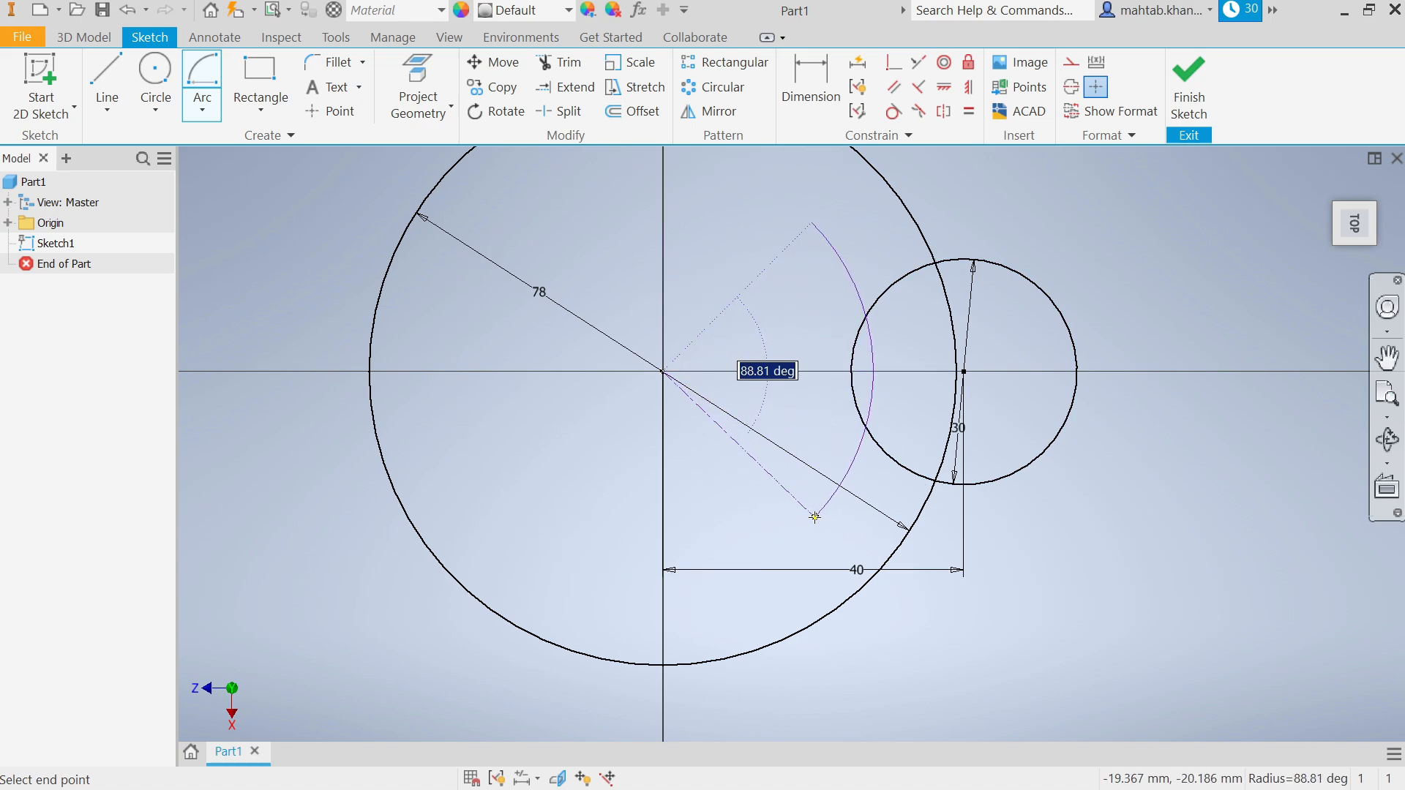
pyautogui.write('90')
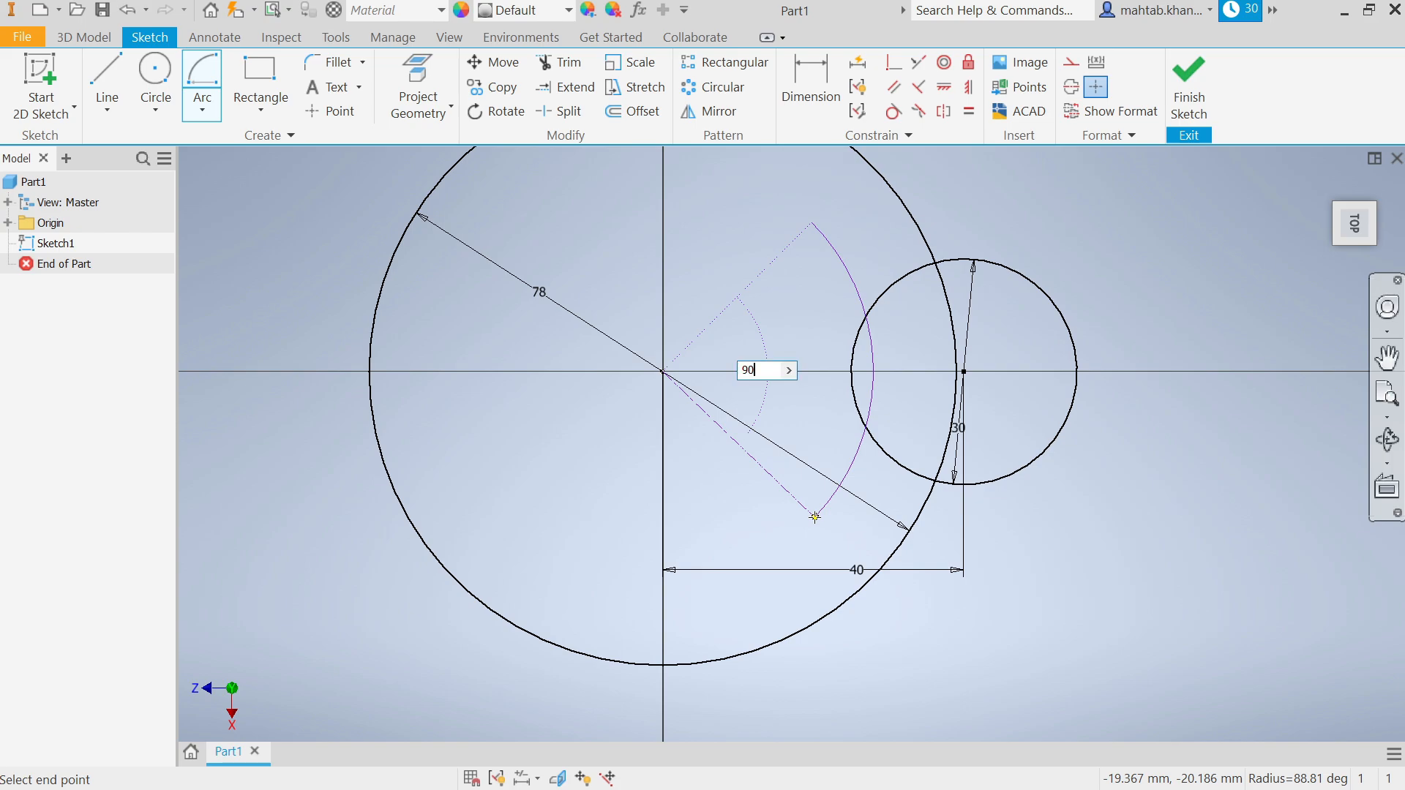
pyautogui.press('Return')
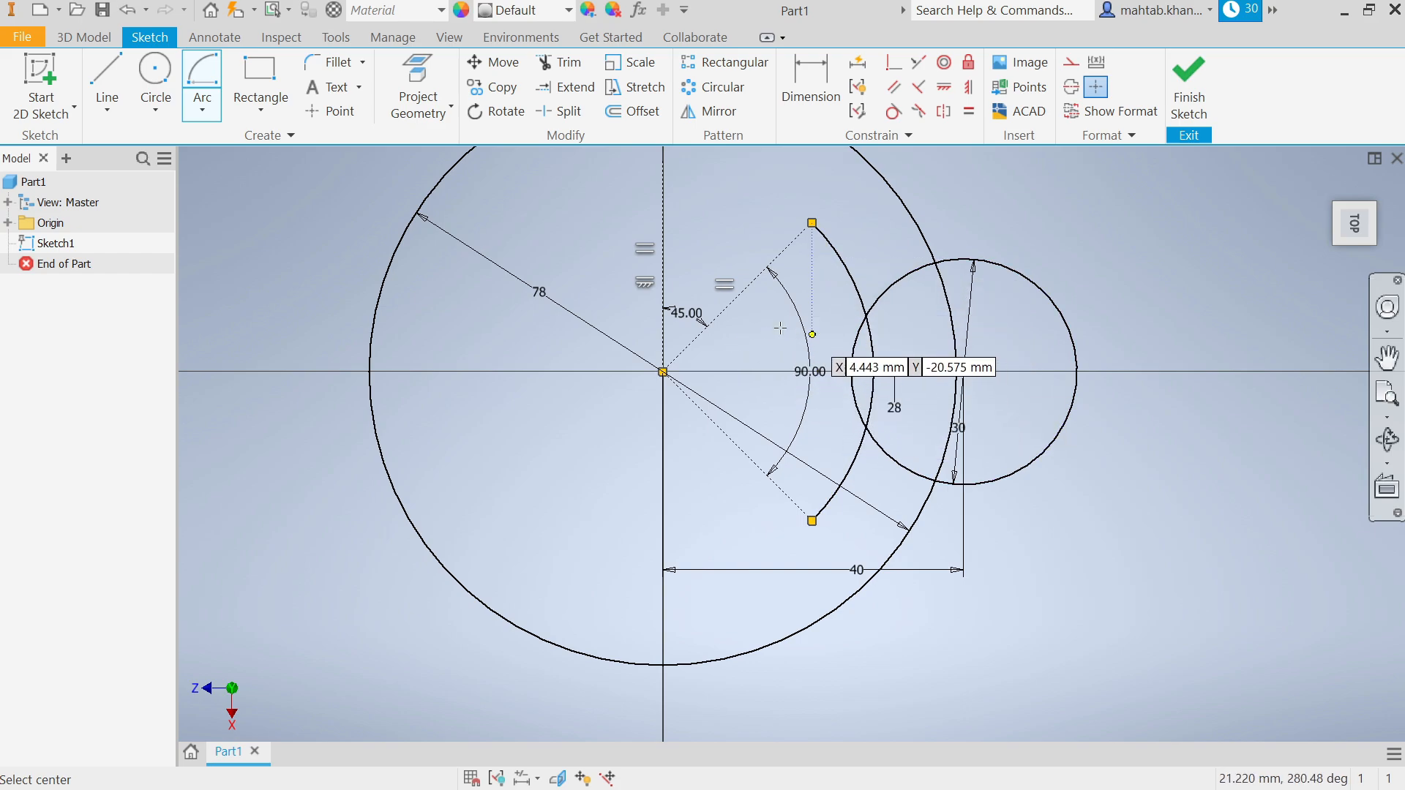
pyautogui.rightClick(313, 229)
pyautogui.click(371, 233)
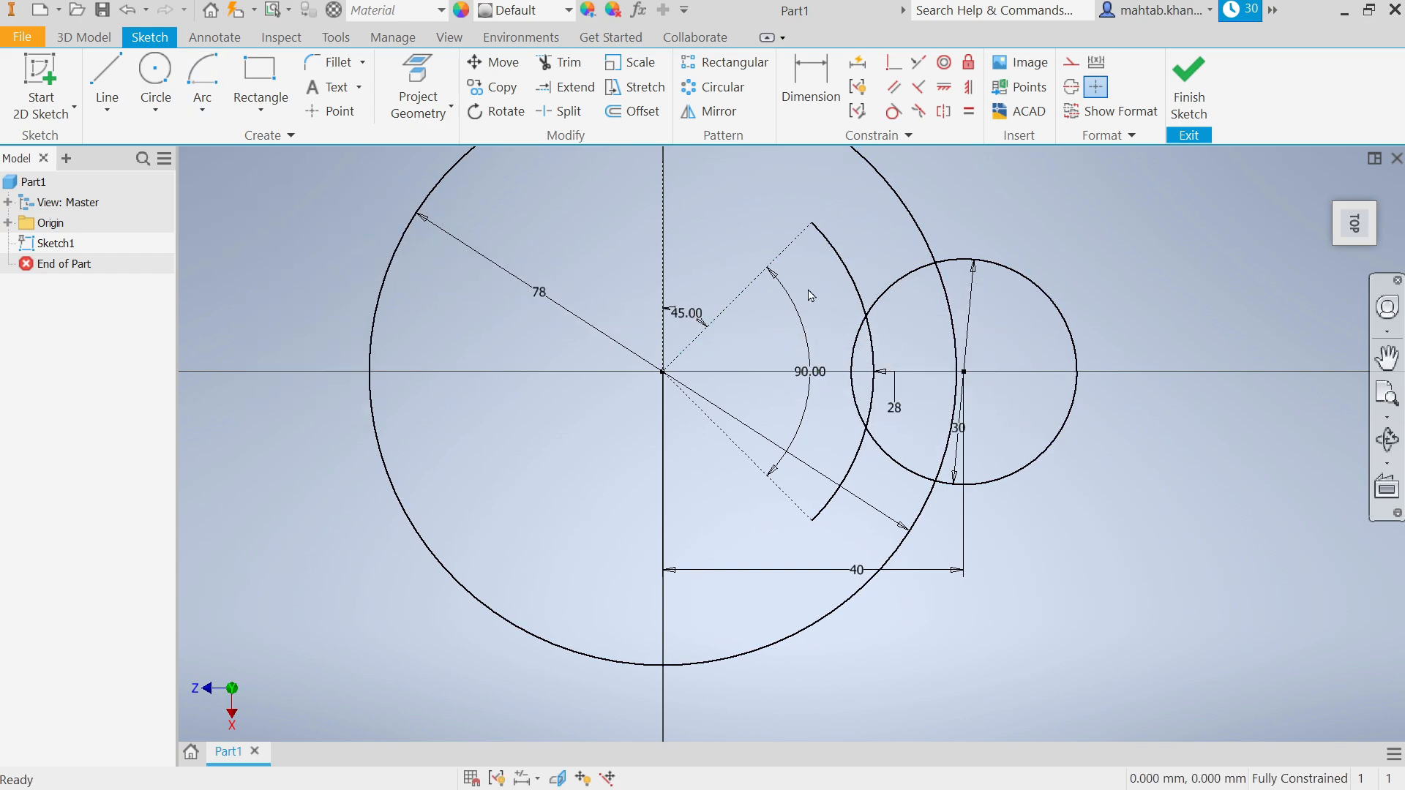
# - Convert the 28 mm radius arc to construction geometry
pyautogui.rightClick(854, 287)
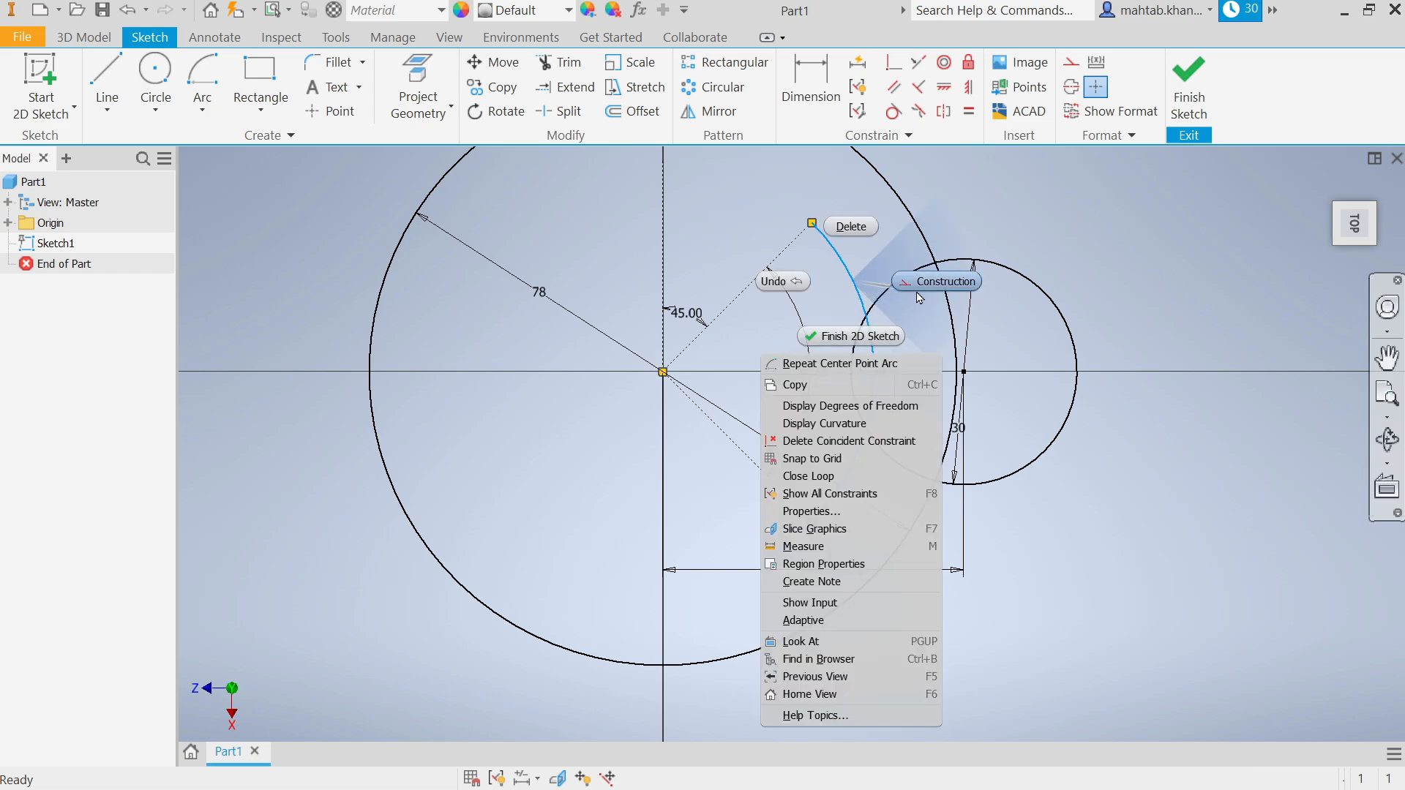
pyautogui.click(937, 281)
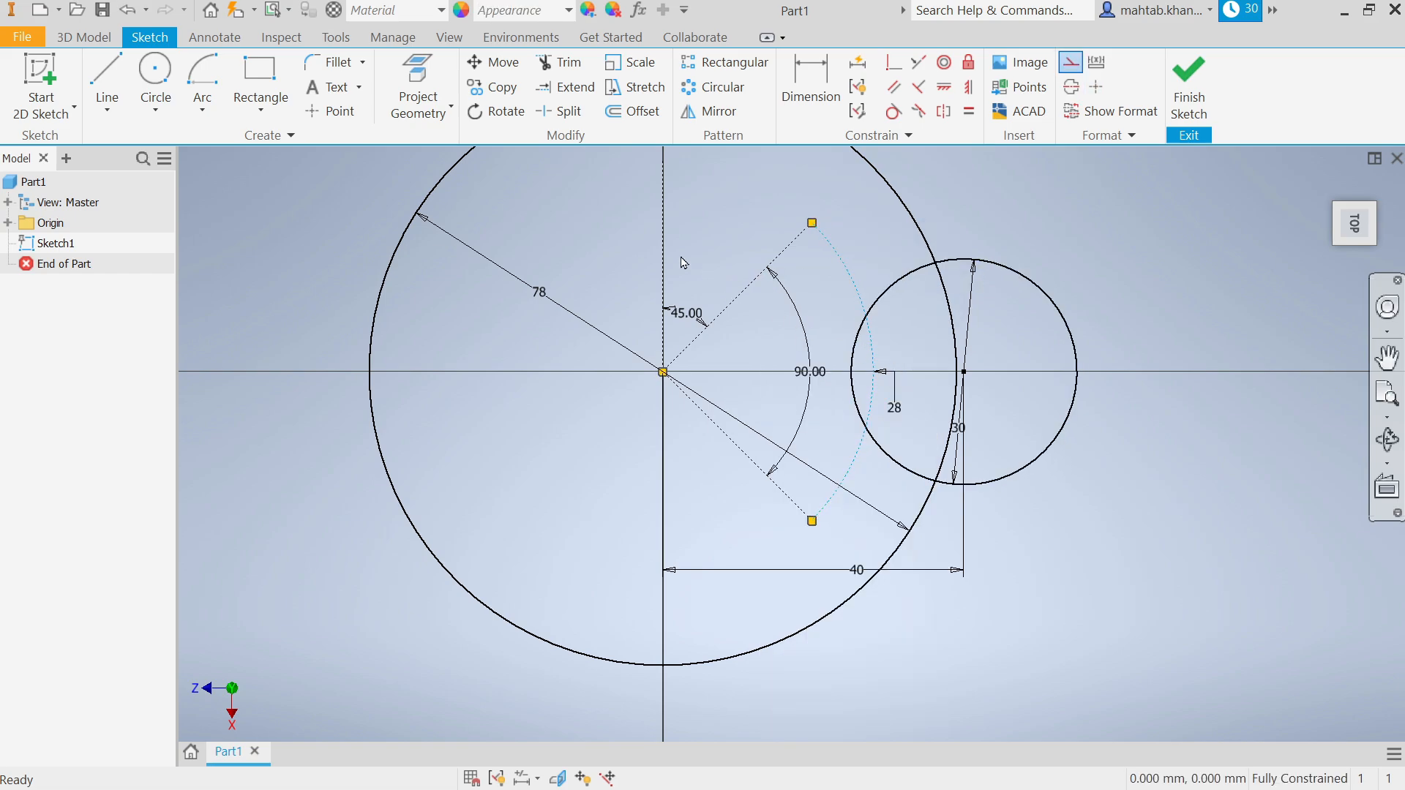
# - Draw small circles centred on both ends of the construction arc, and one about 12 mm in diameter at the 30 mm circle's centre
pyautogui.click(155, 73)
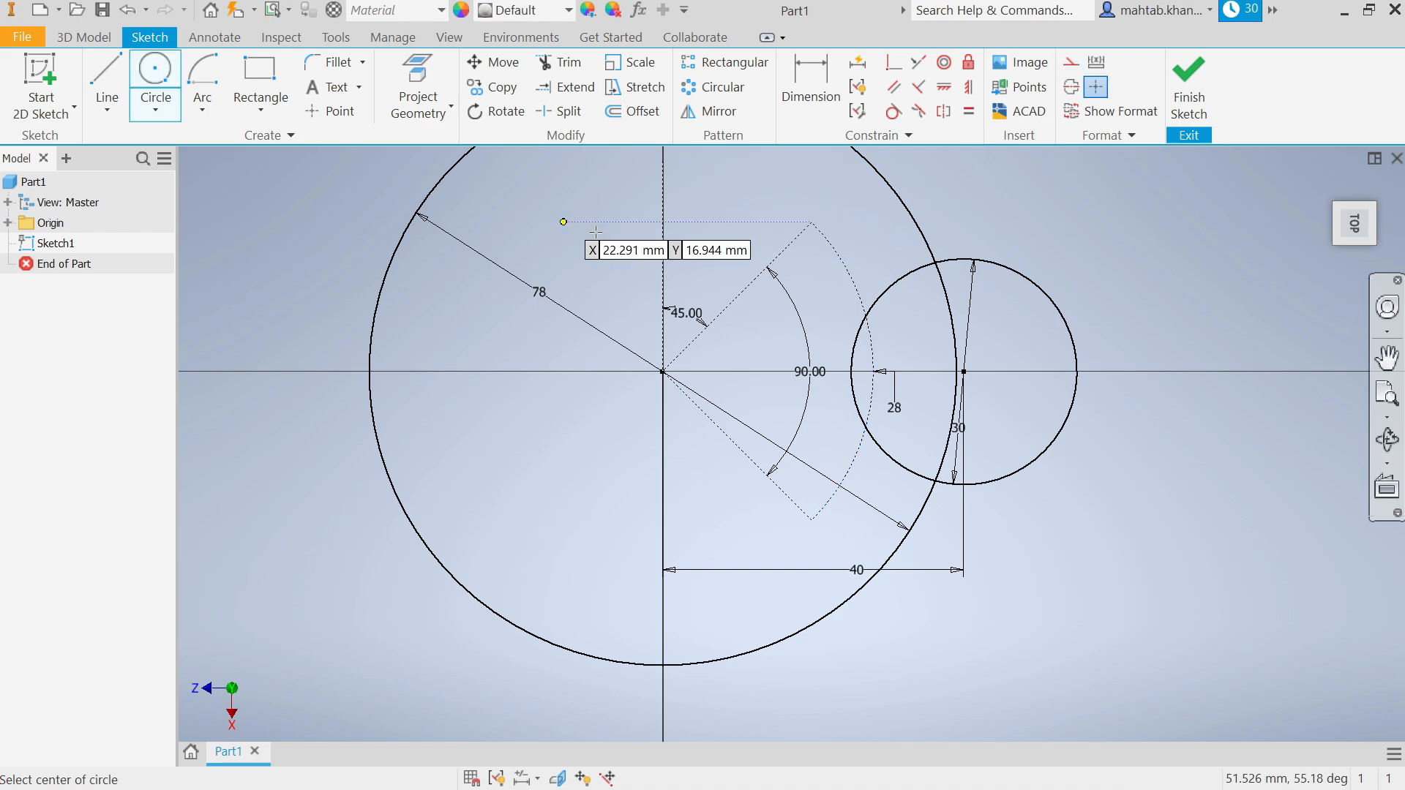
pyautogui.click(812, 222)
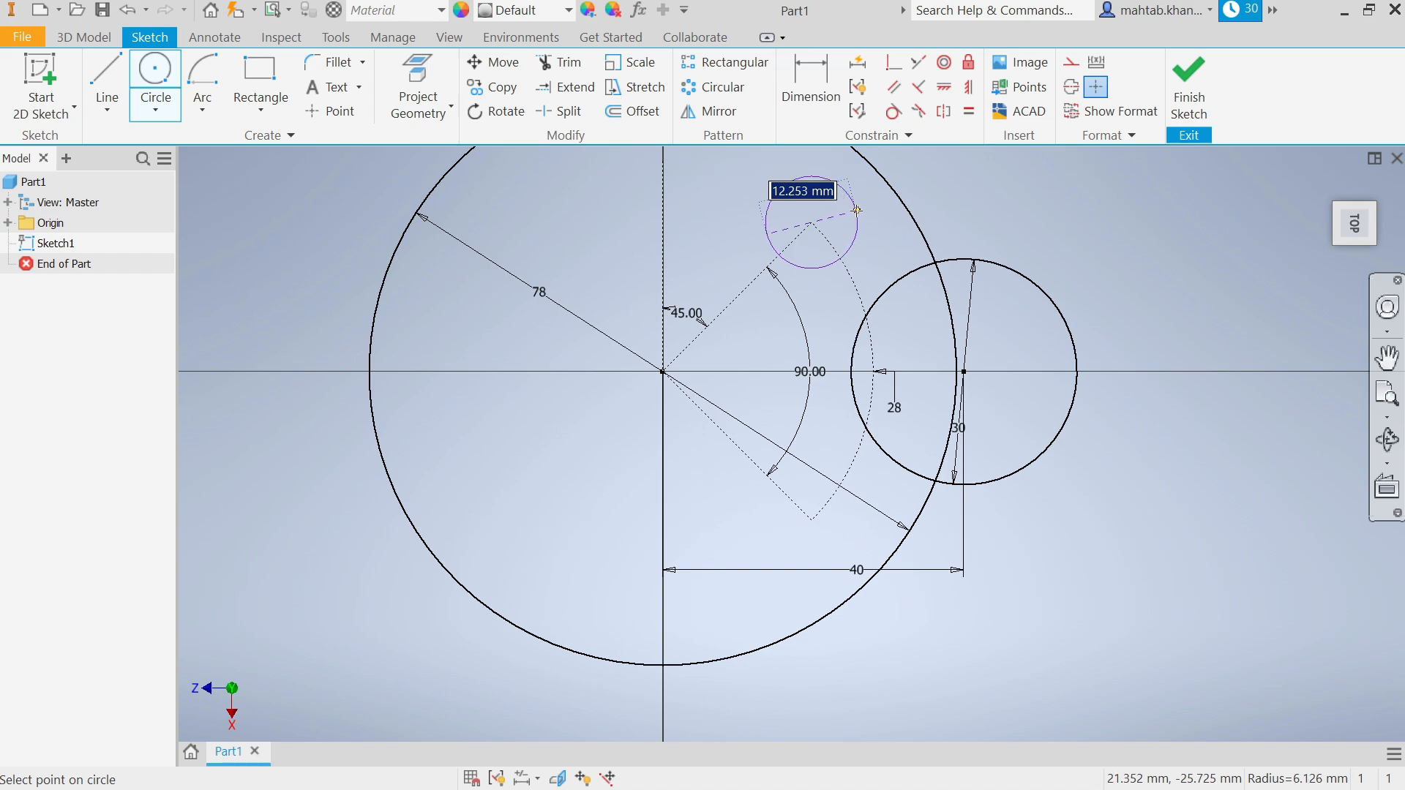
pyautogui.click(843, 220)
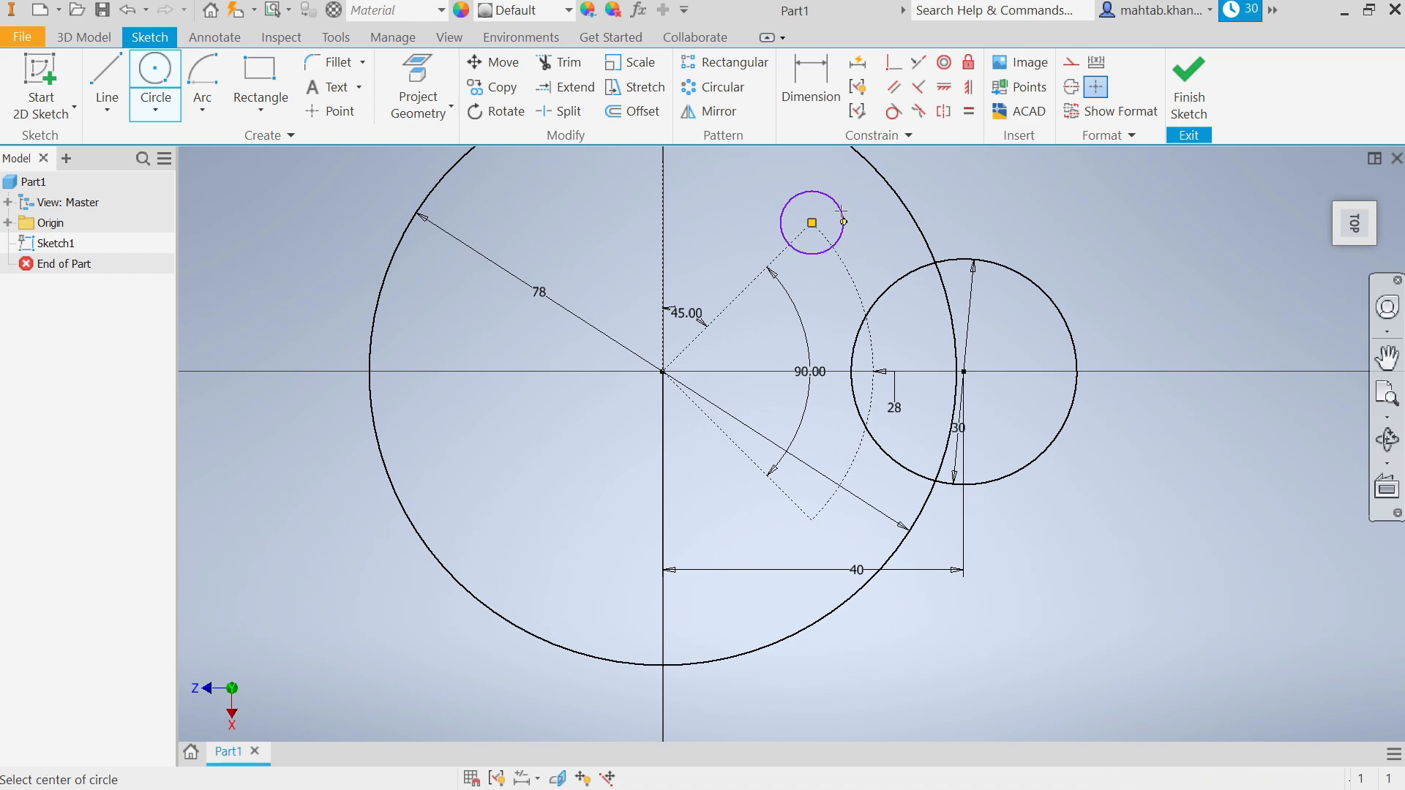
pyautogui.click(812, 521)
pyautogui.click(798, 551)
pyautogui.click(964, 370)
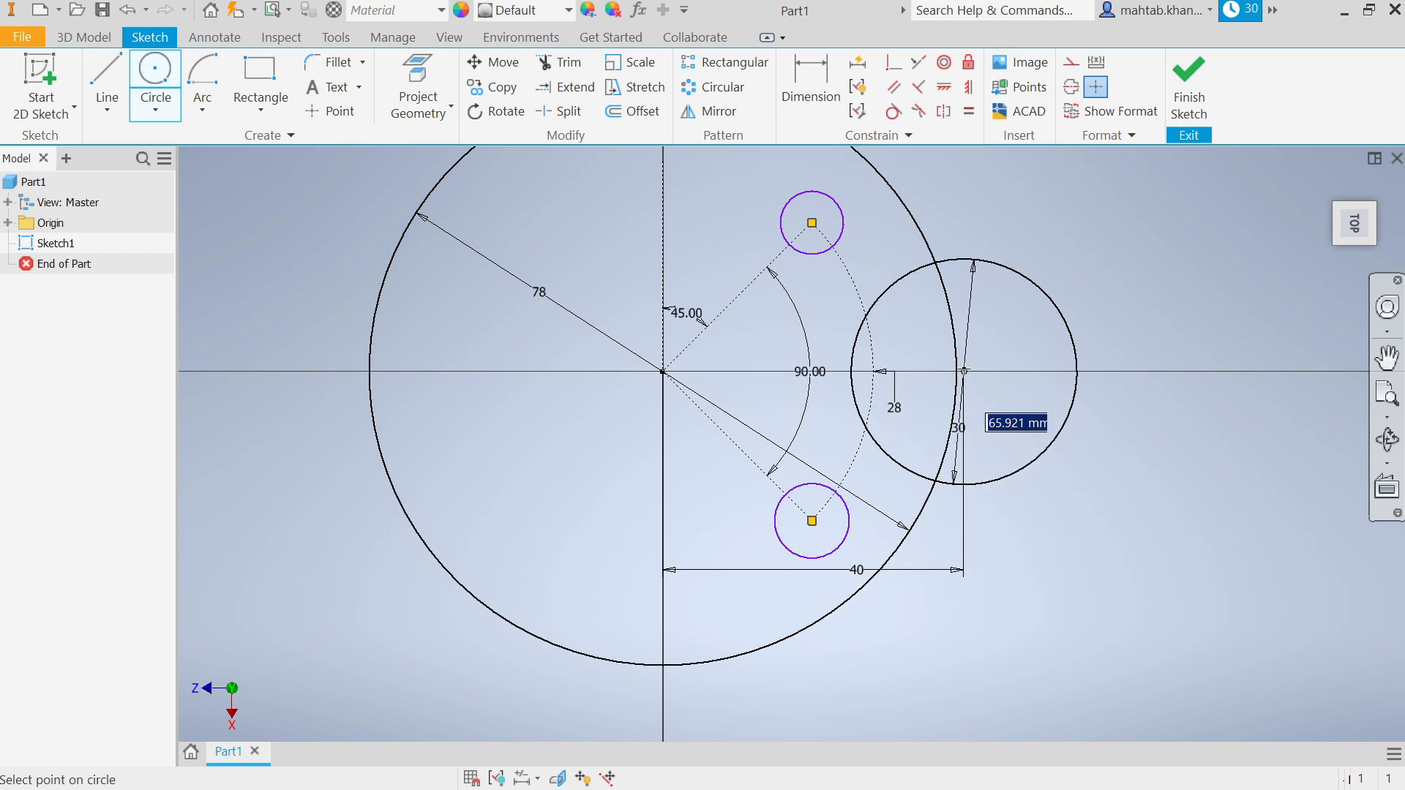
pyautogui.click(993, 338)
pyautogui.rightClick(1076, 266)
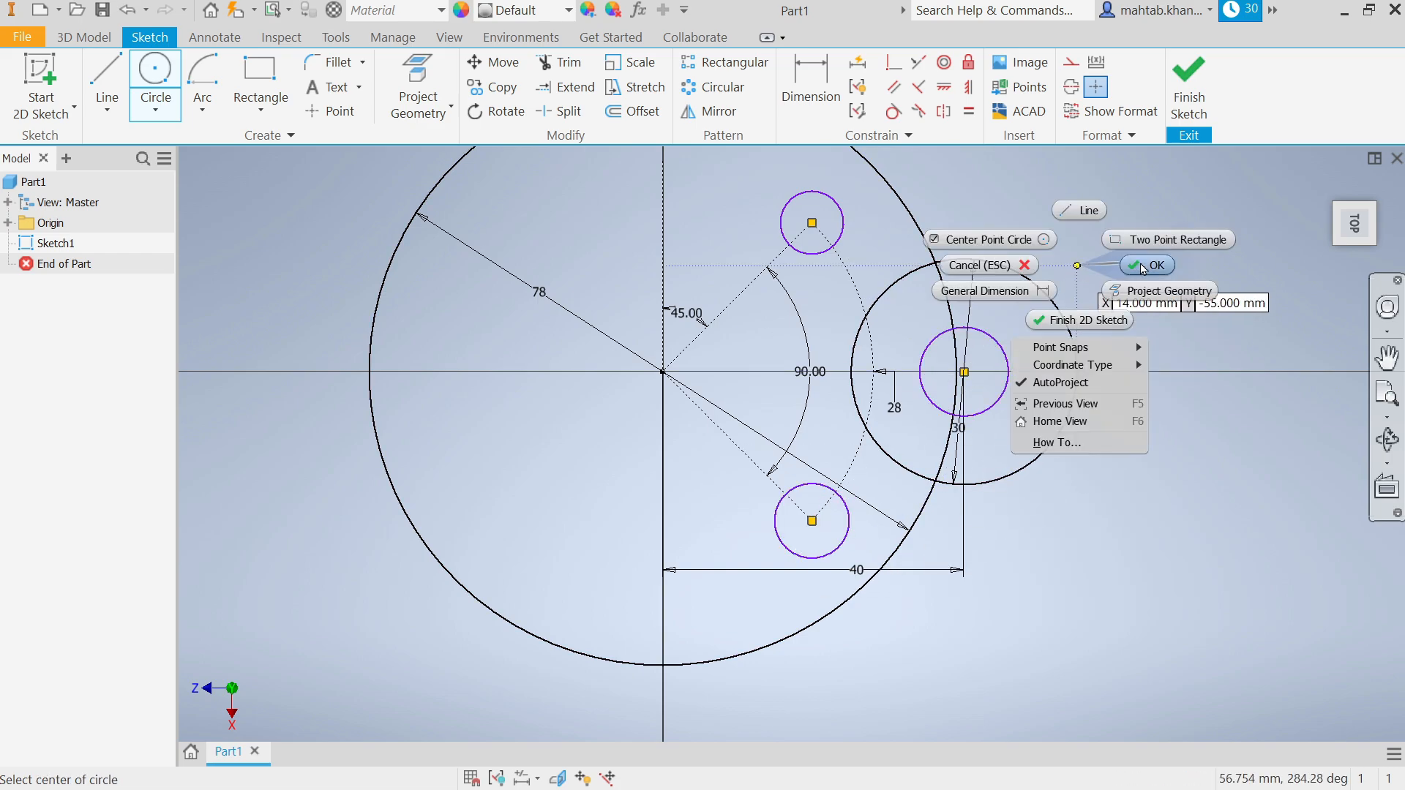
pyautogui.click(1101, 268)
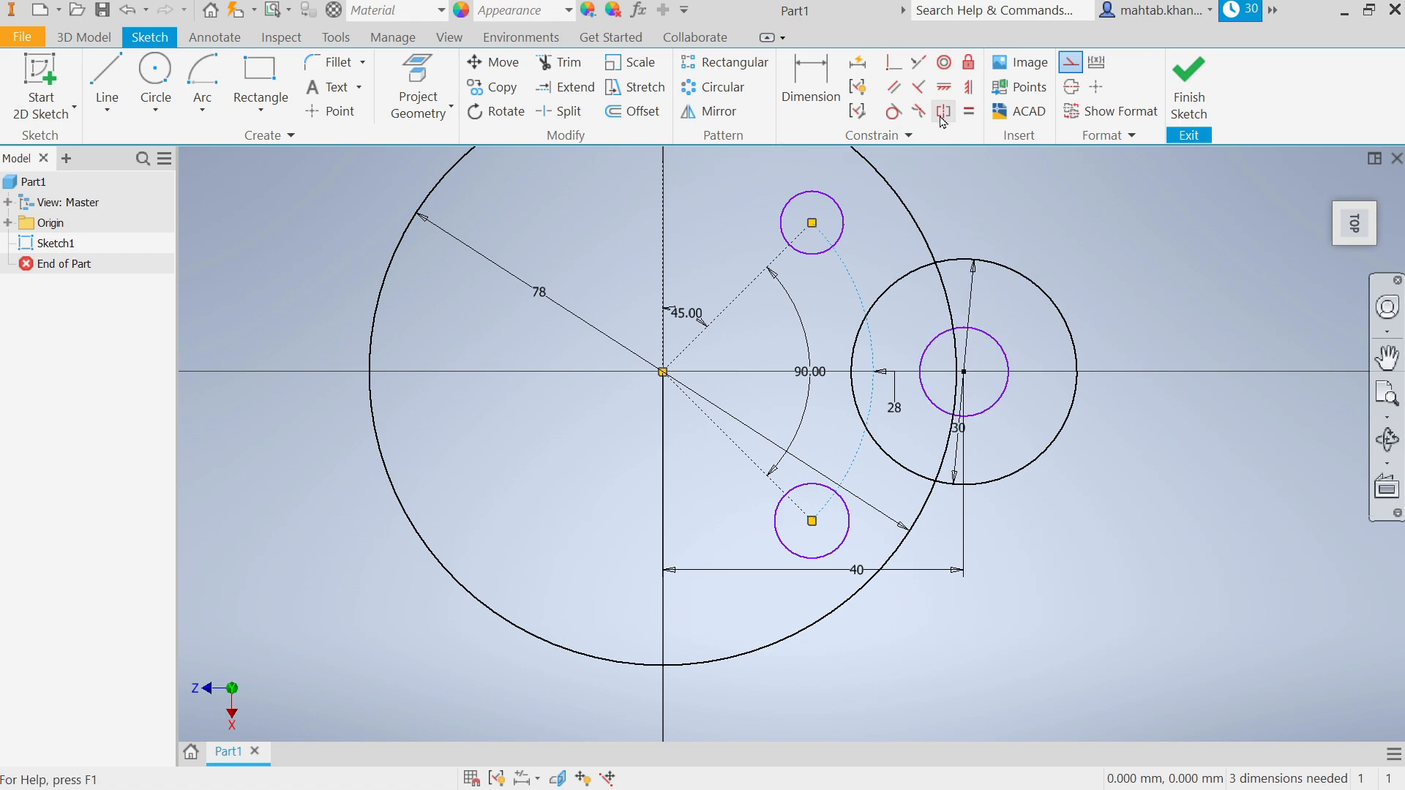
# - Apply Equal constraints so that both arc-end circles match the small circle inside the 30 mm circle
pyautogui.click(893, 88)
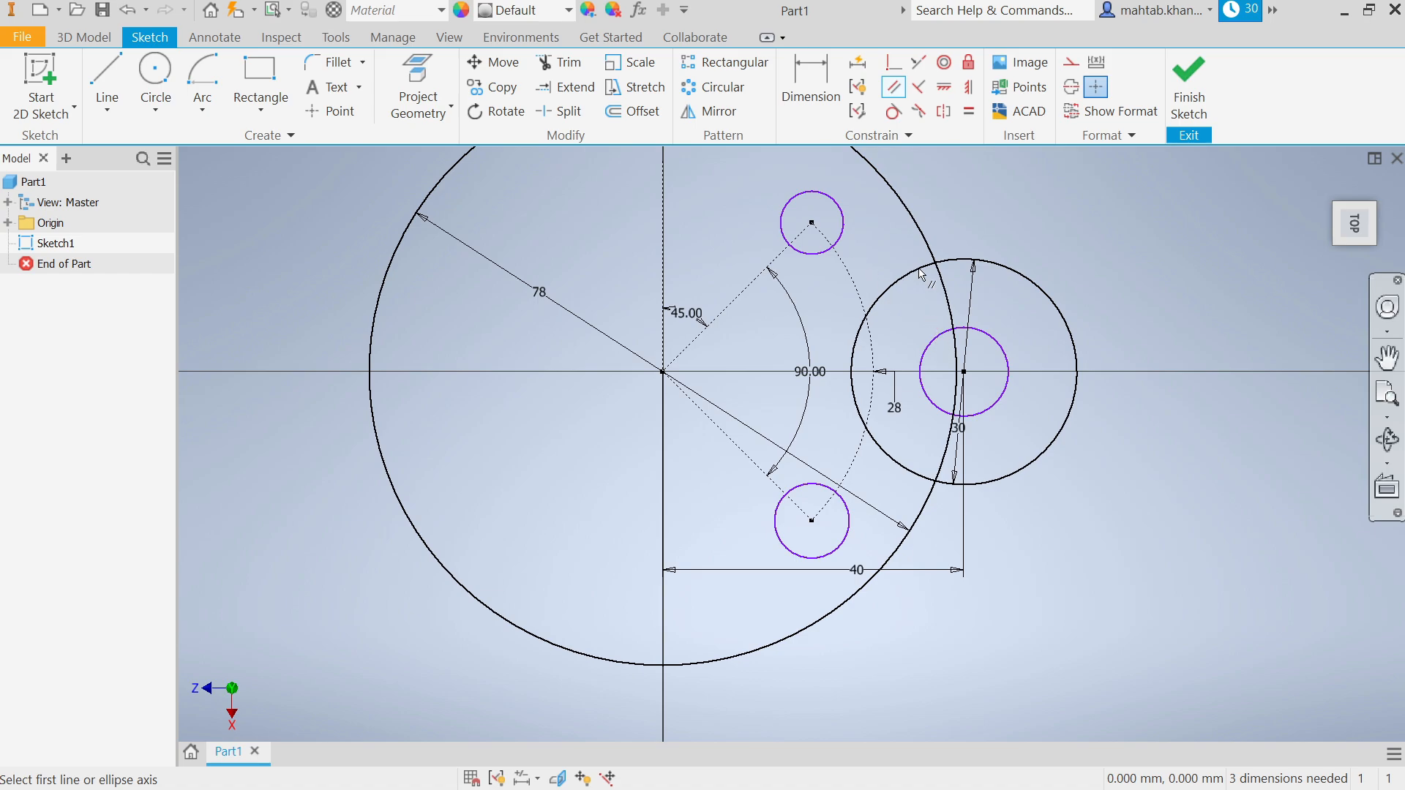
pyautogui.press('Escape')
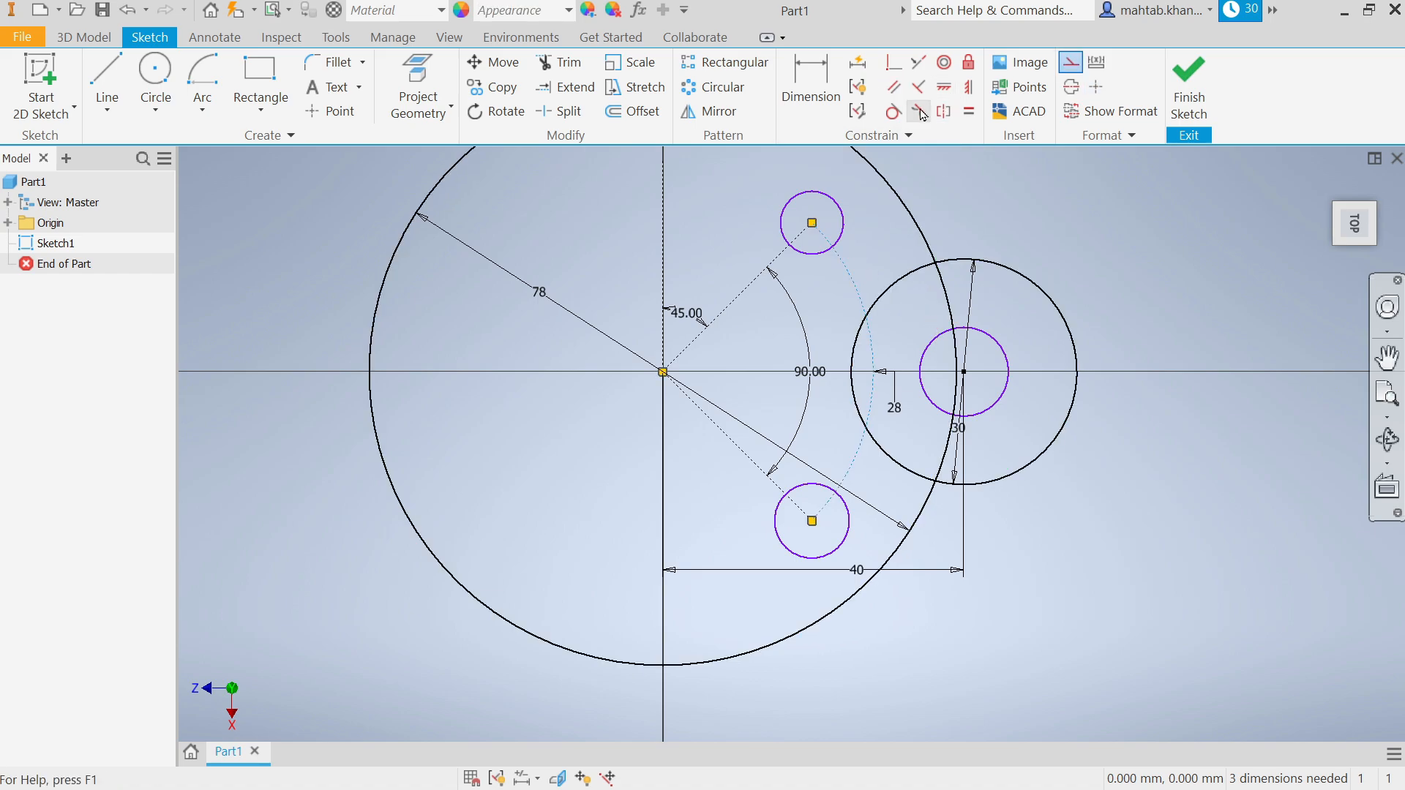
pyautogui.click(968, 114)
pyautogui.click(842, 236)
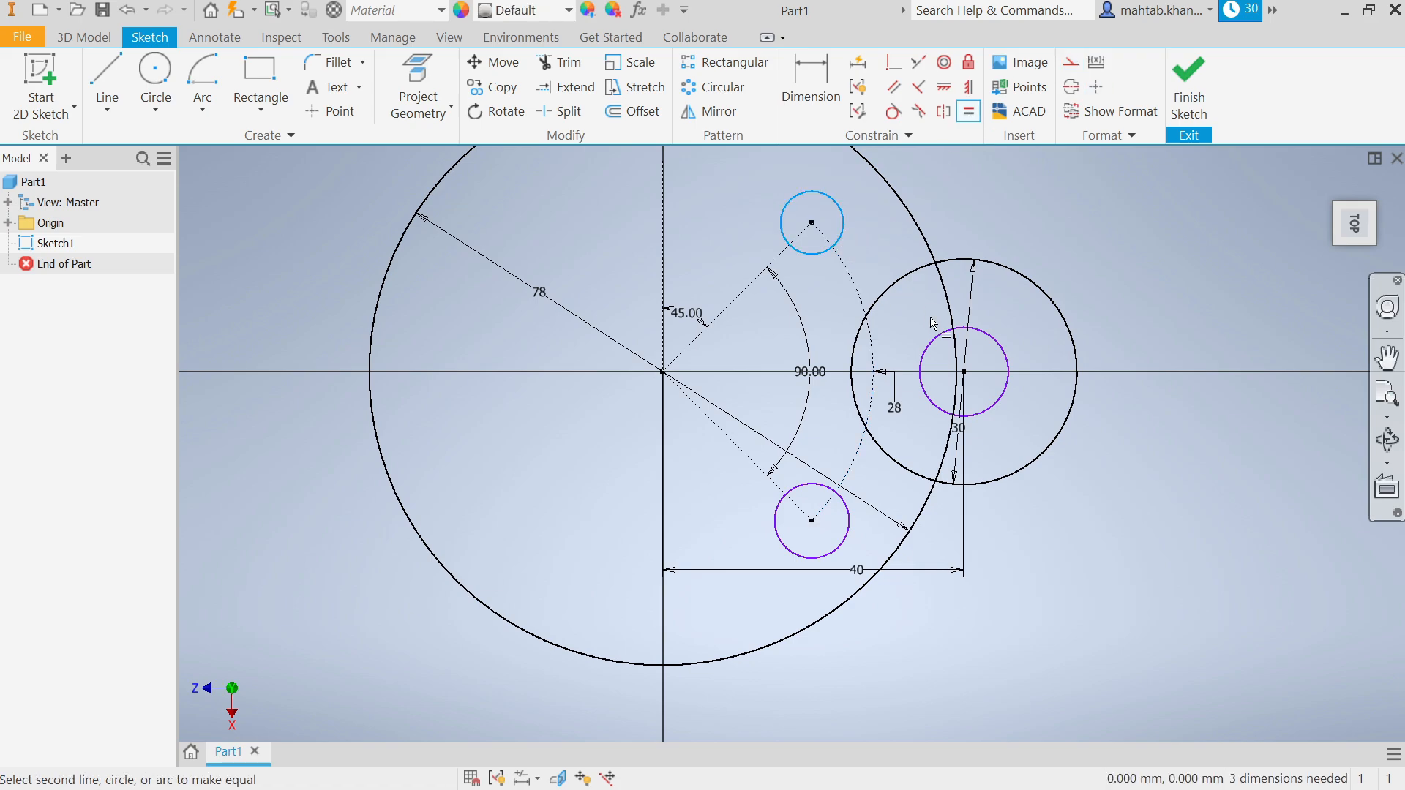
pyautogui.click(941, 345)
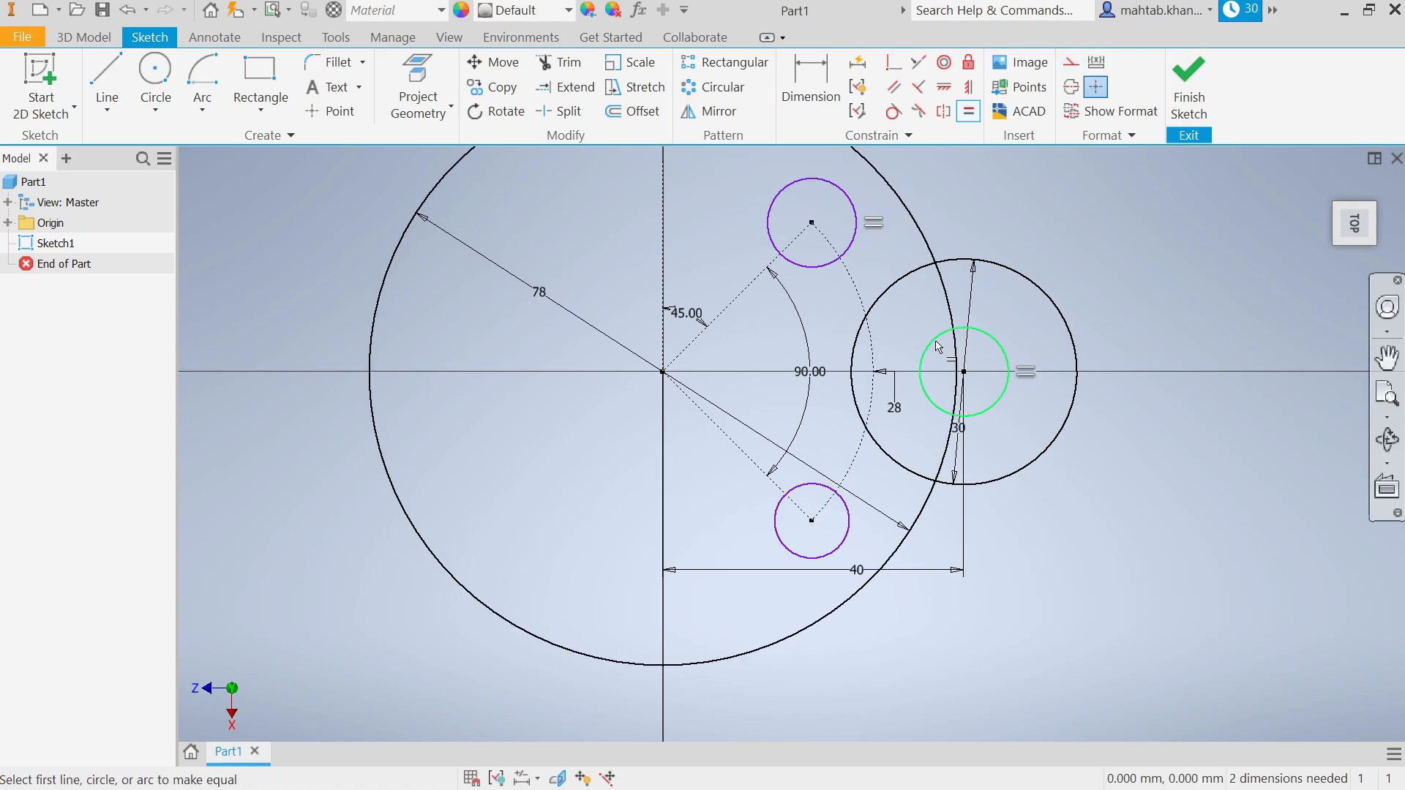
pyautogui.click(847, 512)
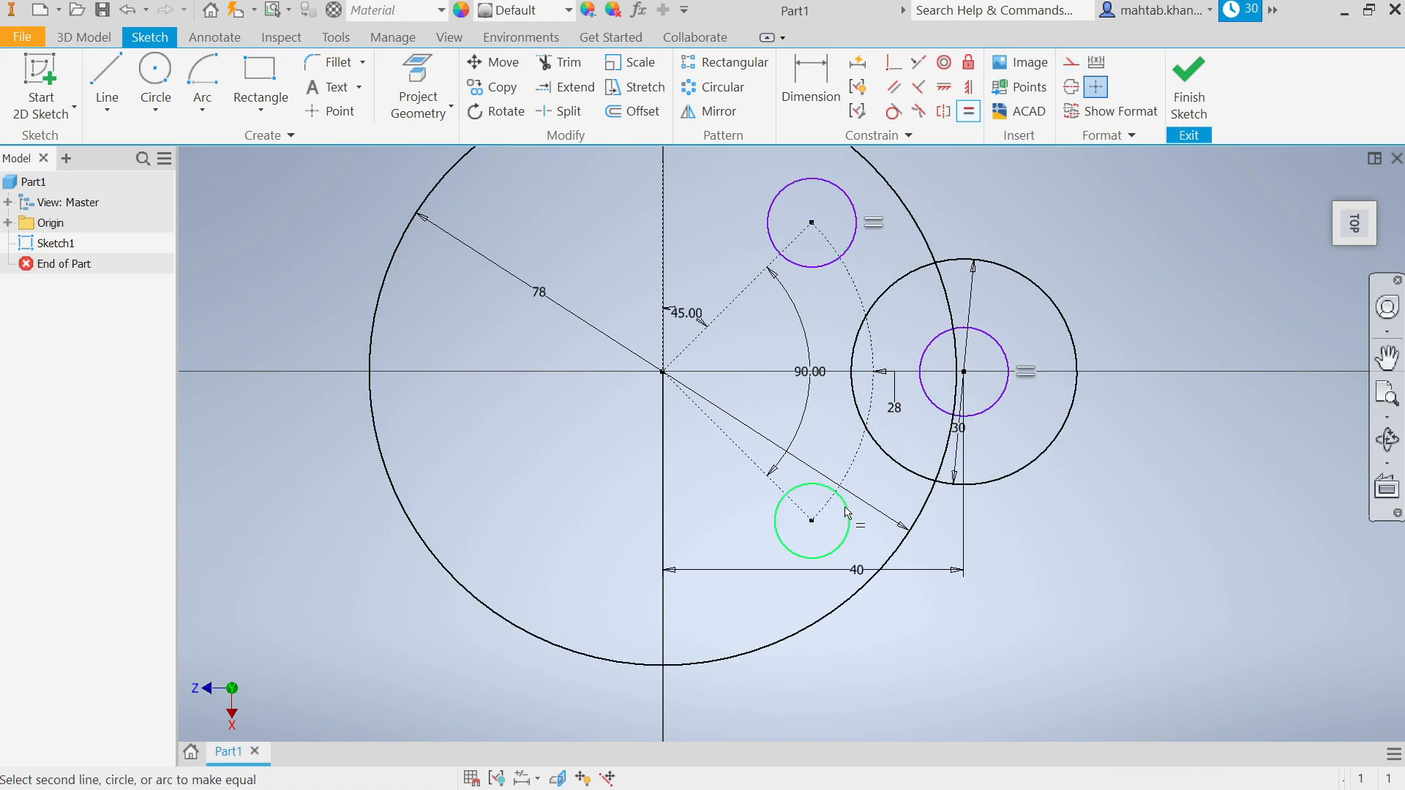
pyautogui.click(989, 415)
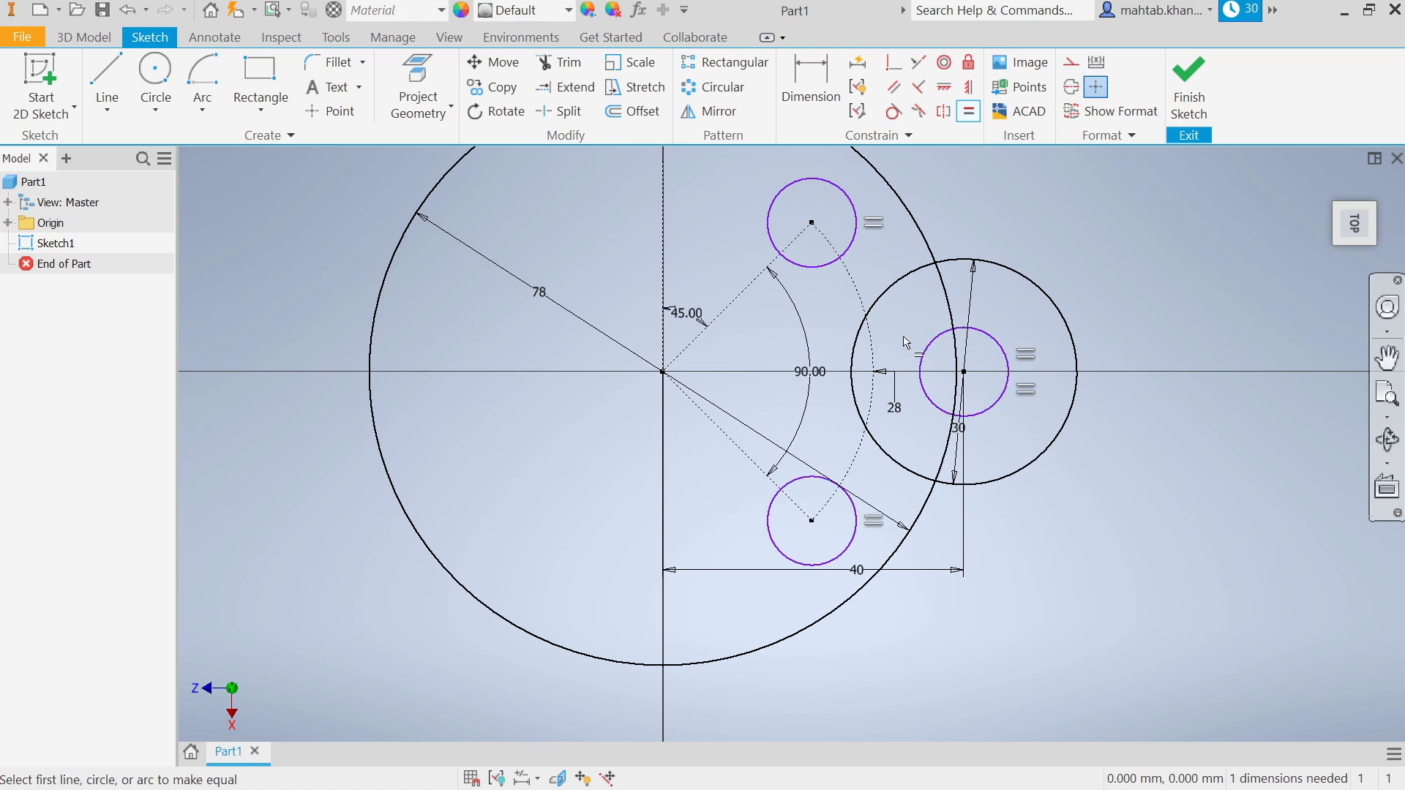
pyautogui.press('Escape')
# - Dimension the lower arc-end circle with a diameter of 12 mm
pyautogui.press('d')
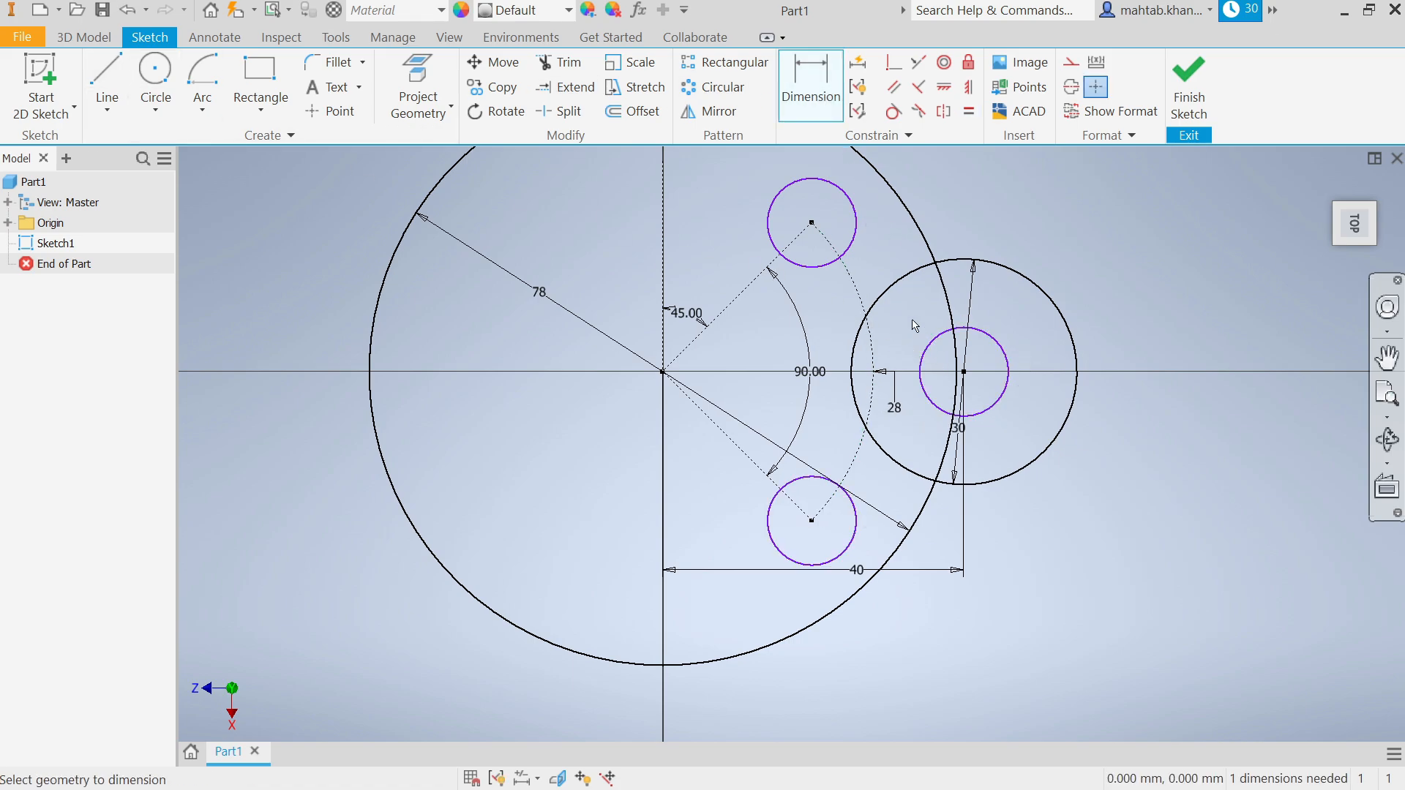
pyautogui.click(811, 565)
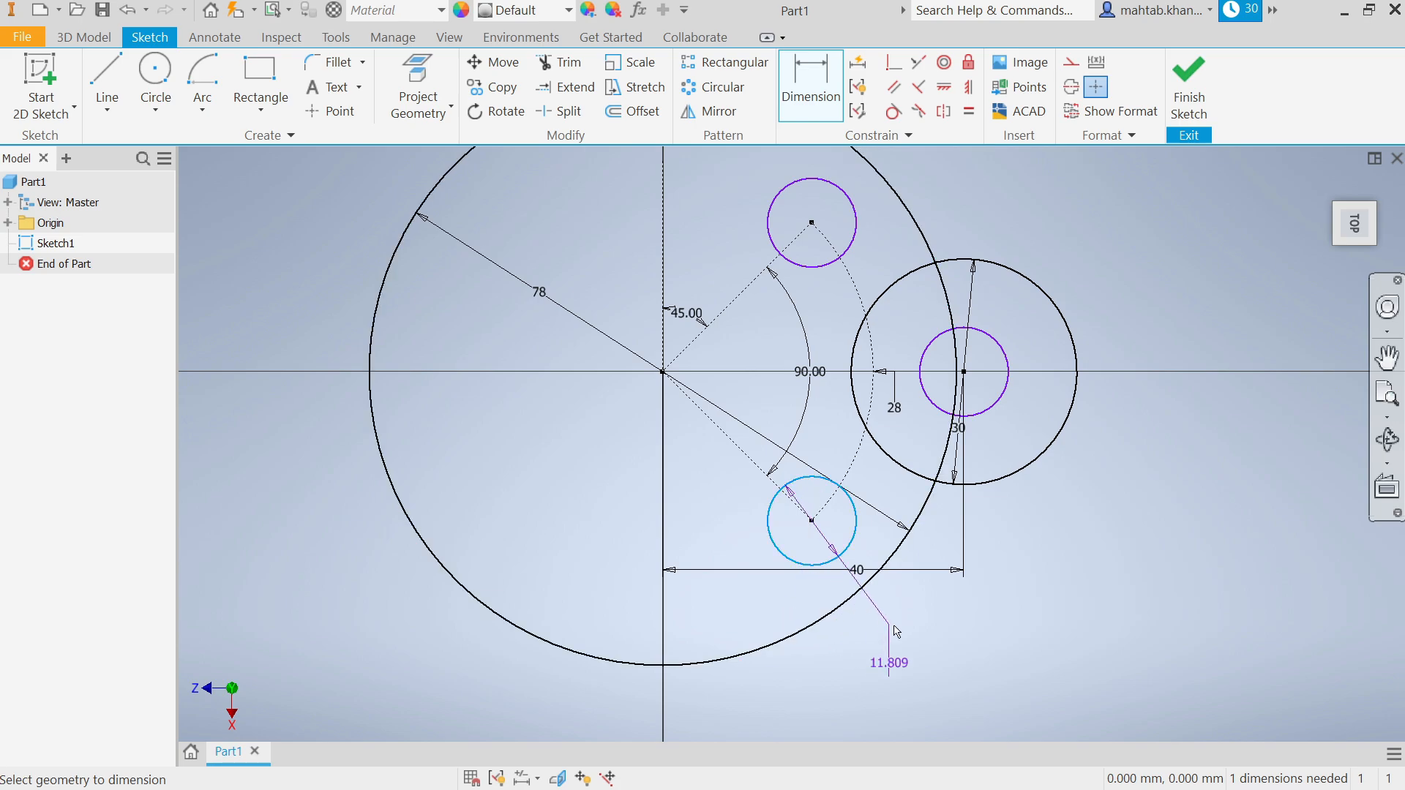
pyautogui.click(930, 617)
pyautogui.write('12')
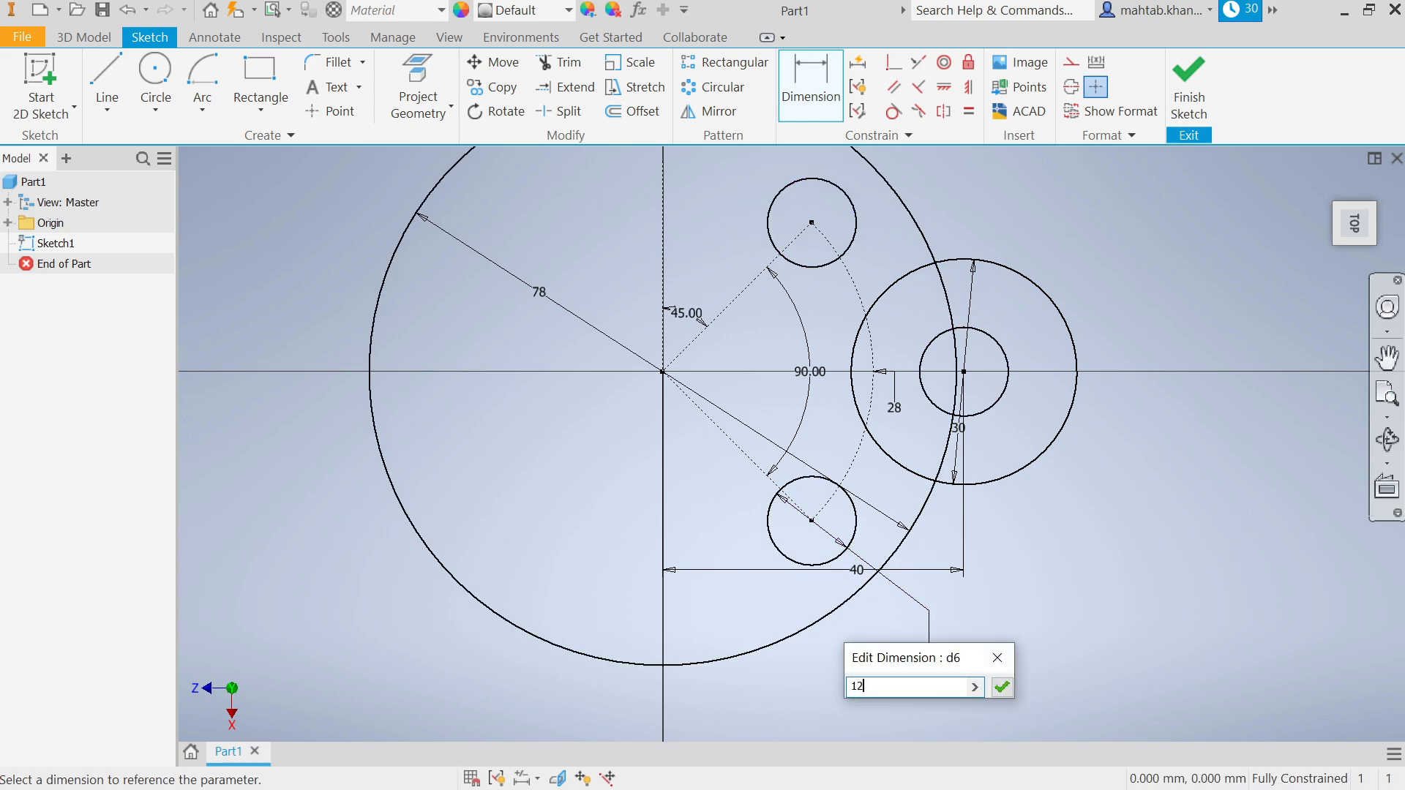
pyautogui.press('Return')
pyautogui.rightClick(1055, 494)
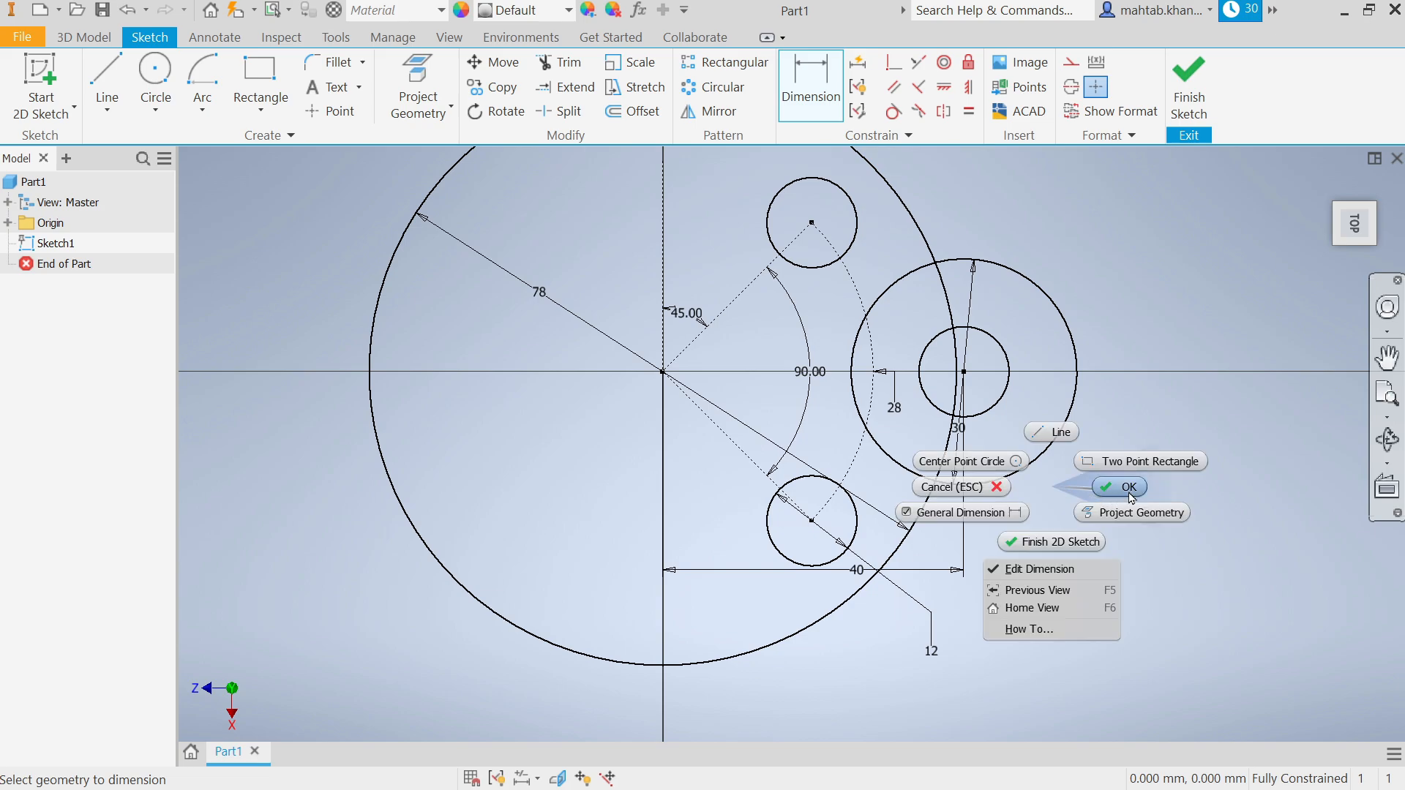
pyautogui.click(1121, 490)
# - Draw a line from the upper part of the 78 mm circle to the upper part of the 30 mm circle
pyautogui.scroll(3, 881, 306)
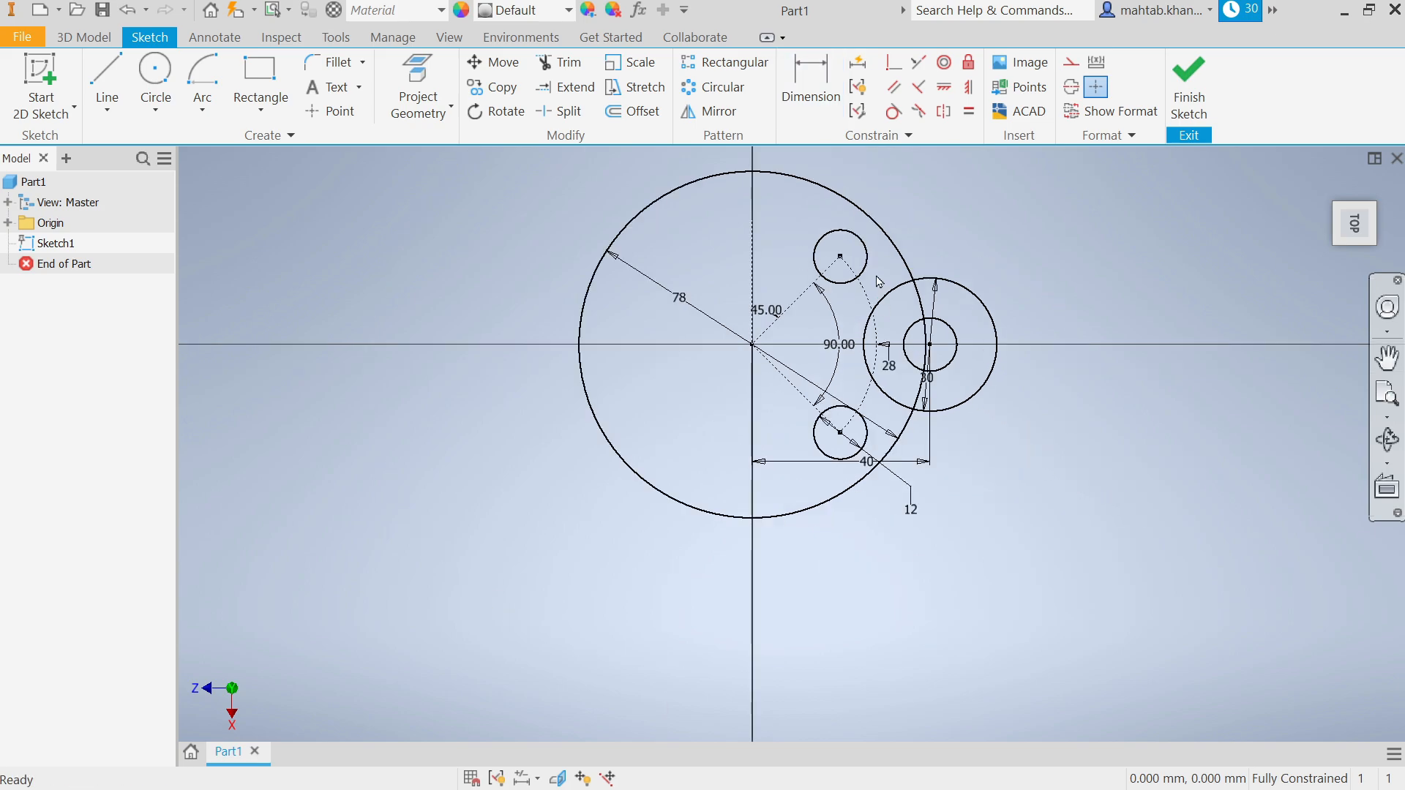
pyautogui.scroll(-3, 878, 282)
pyautogui.moveTo(870, 342); pyautogui.dragTo(863, 437, button='middle')
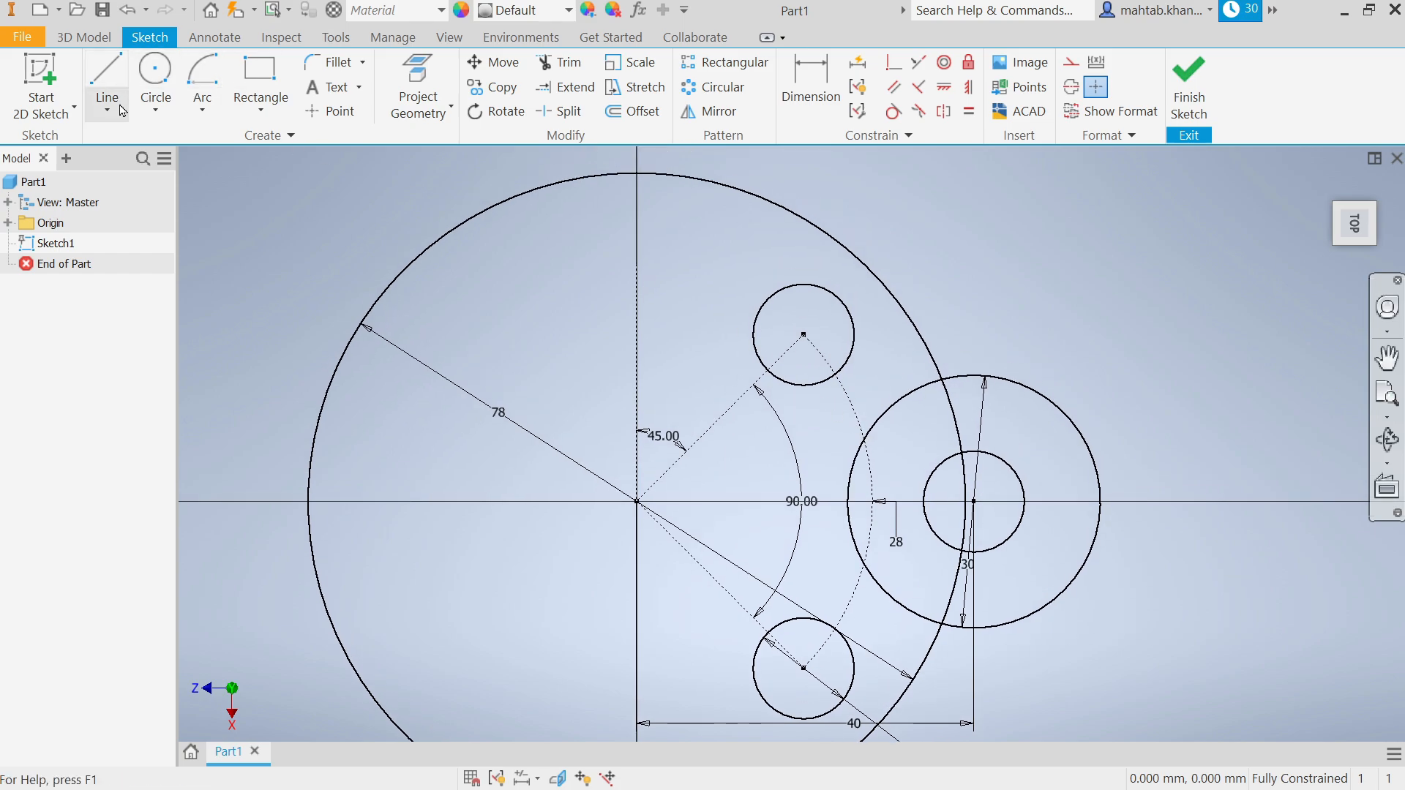
pyautogui.click(107, 87)
pyautogui.click(795, 214)
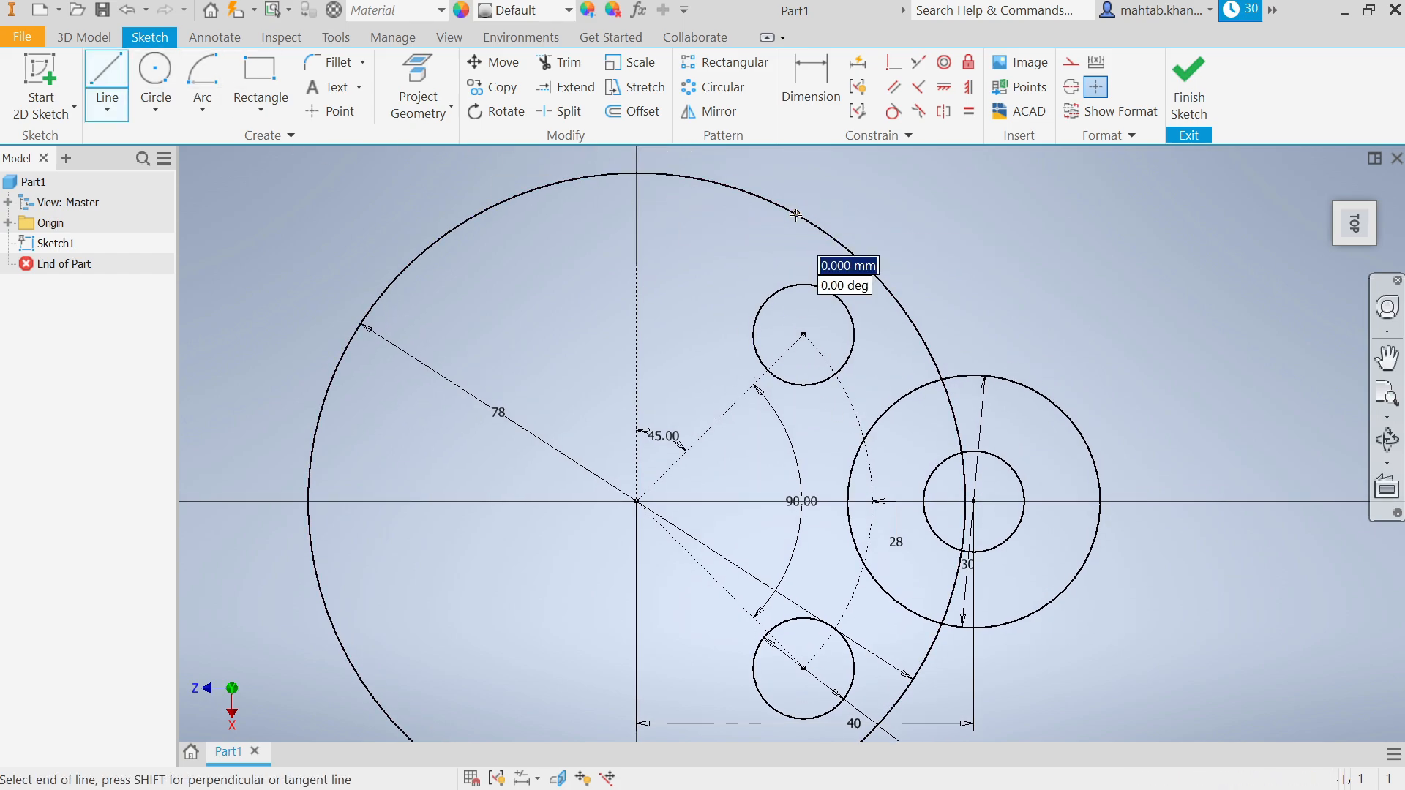
pyautogui.click(1022, 386)
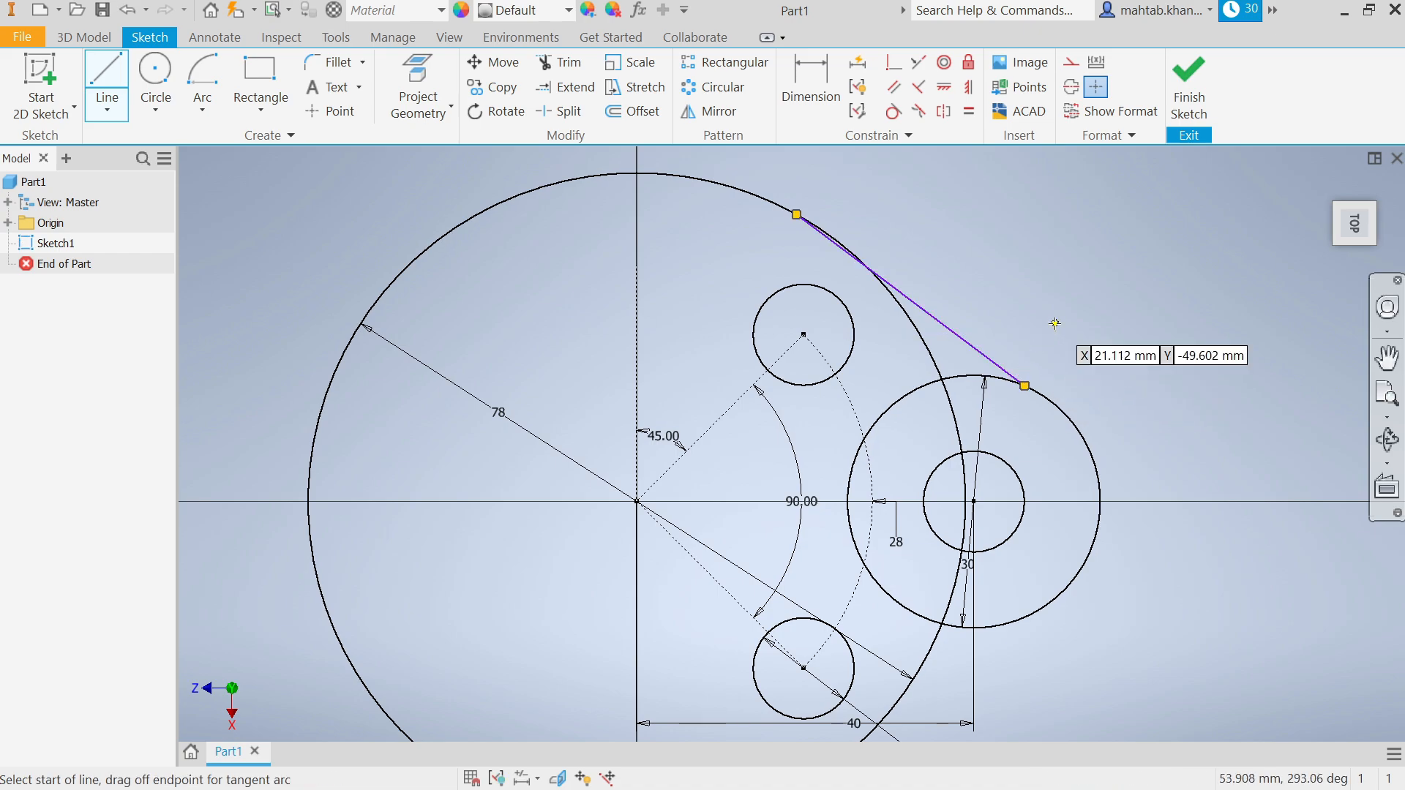
pyautogui.rightClick(1054, 324)
pyautogui.click(1112, 324)
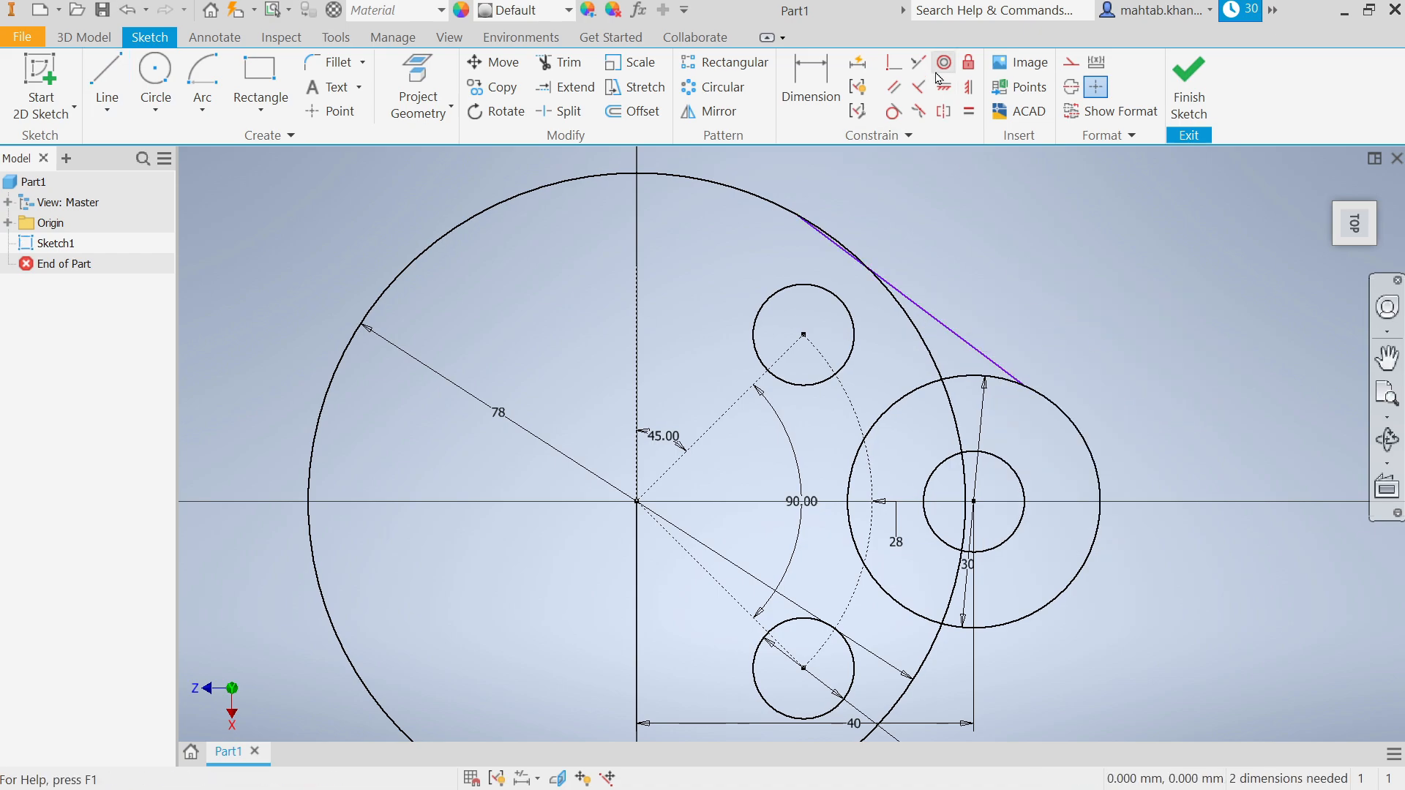
# - Make the upper connecting line tangent to both the 78 mm circle and the 30 mm circle
pyautogui.click(893, 112)
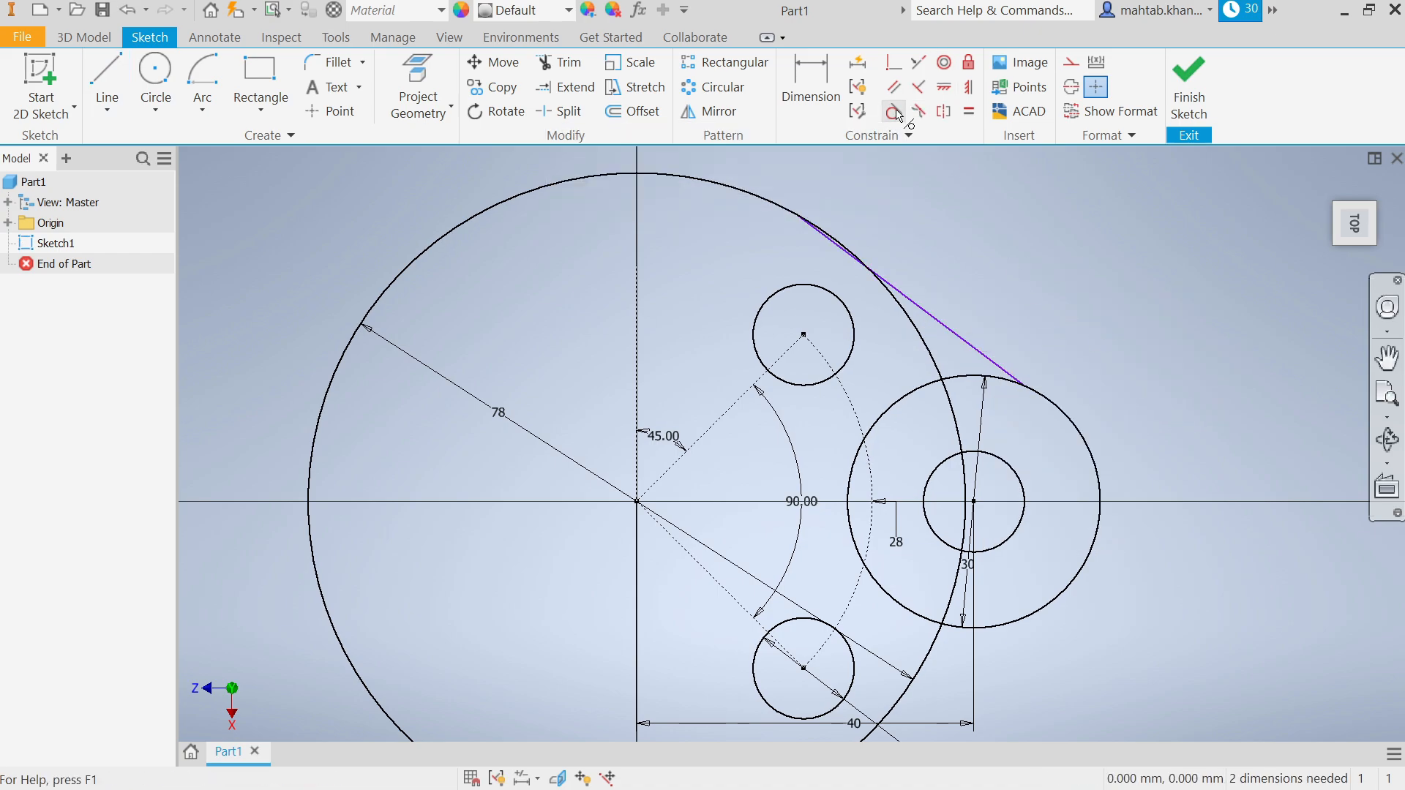
pyautogui.click(932, 319)
pyautogui.click(920, 338)
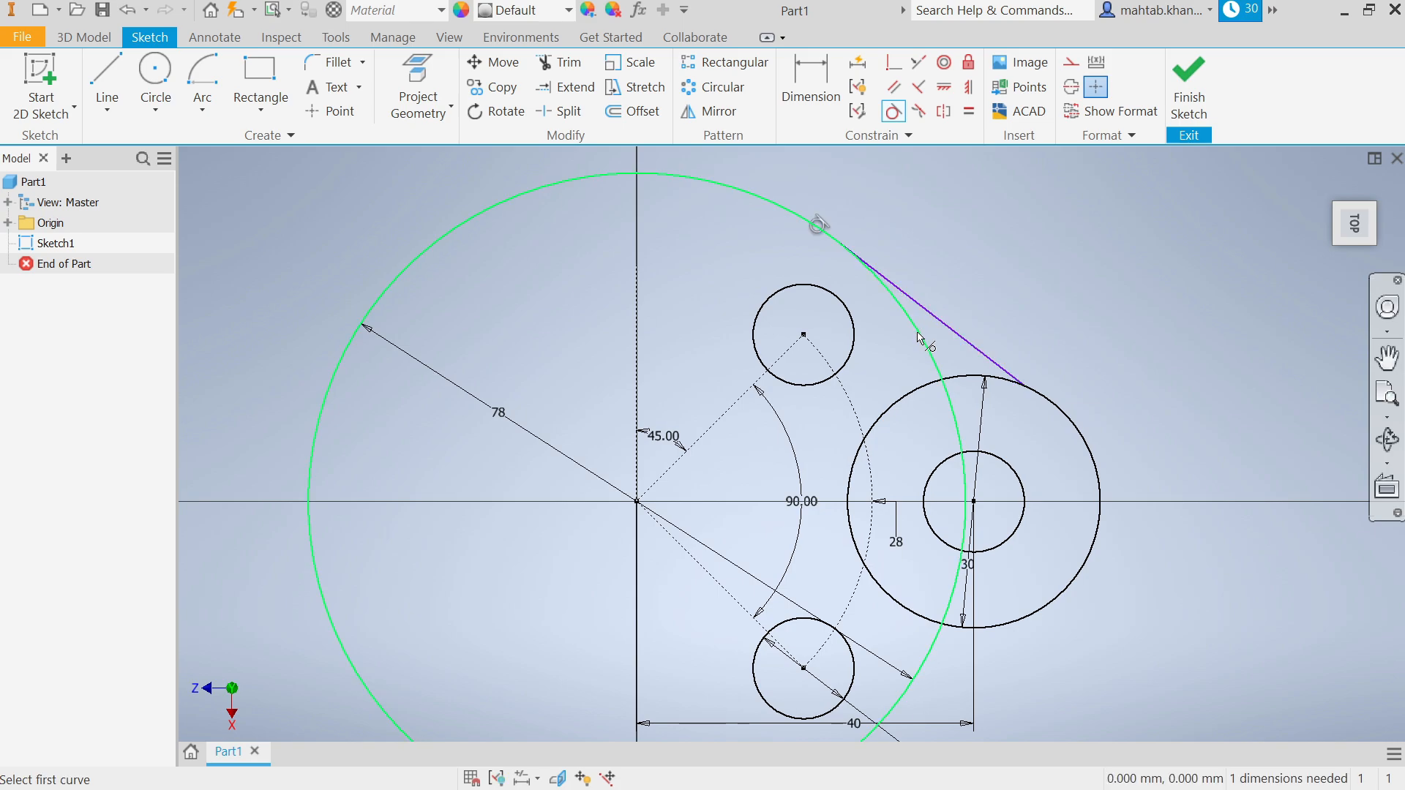
pyautogui.click(1007, 380)
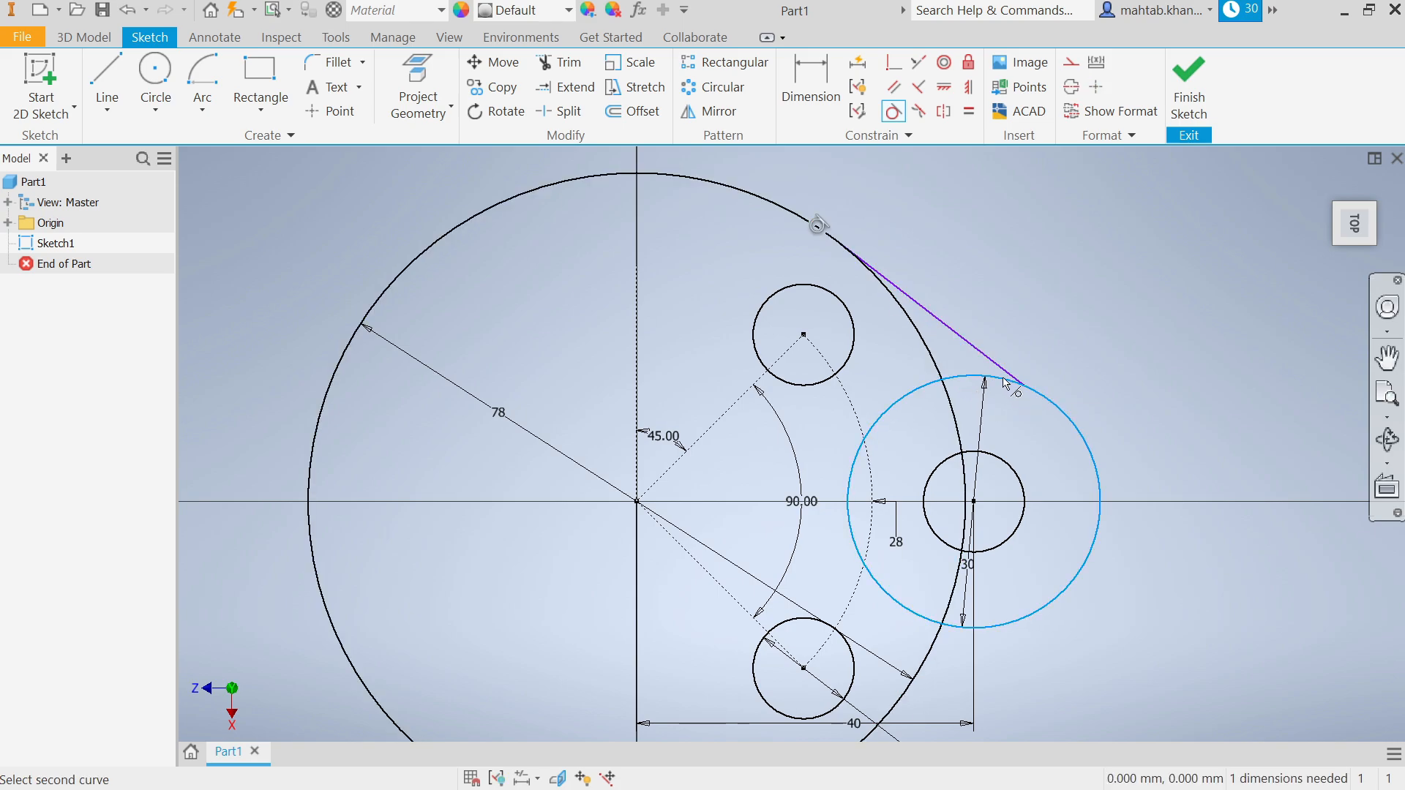
pyautogui.click(985, 362)
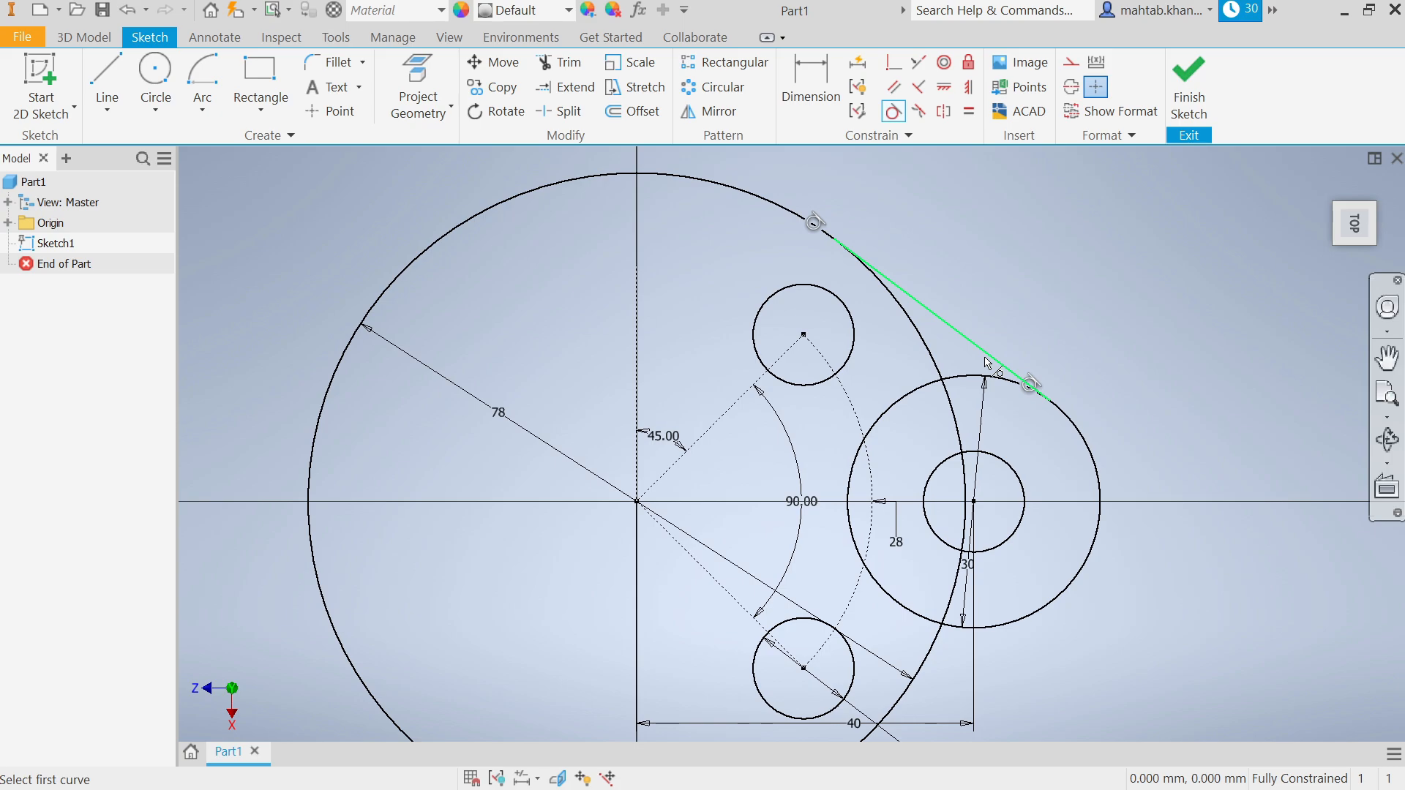
pyautogui.rightClick(1025, 272)
pyautogui.click(1094, 260)
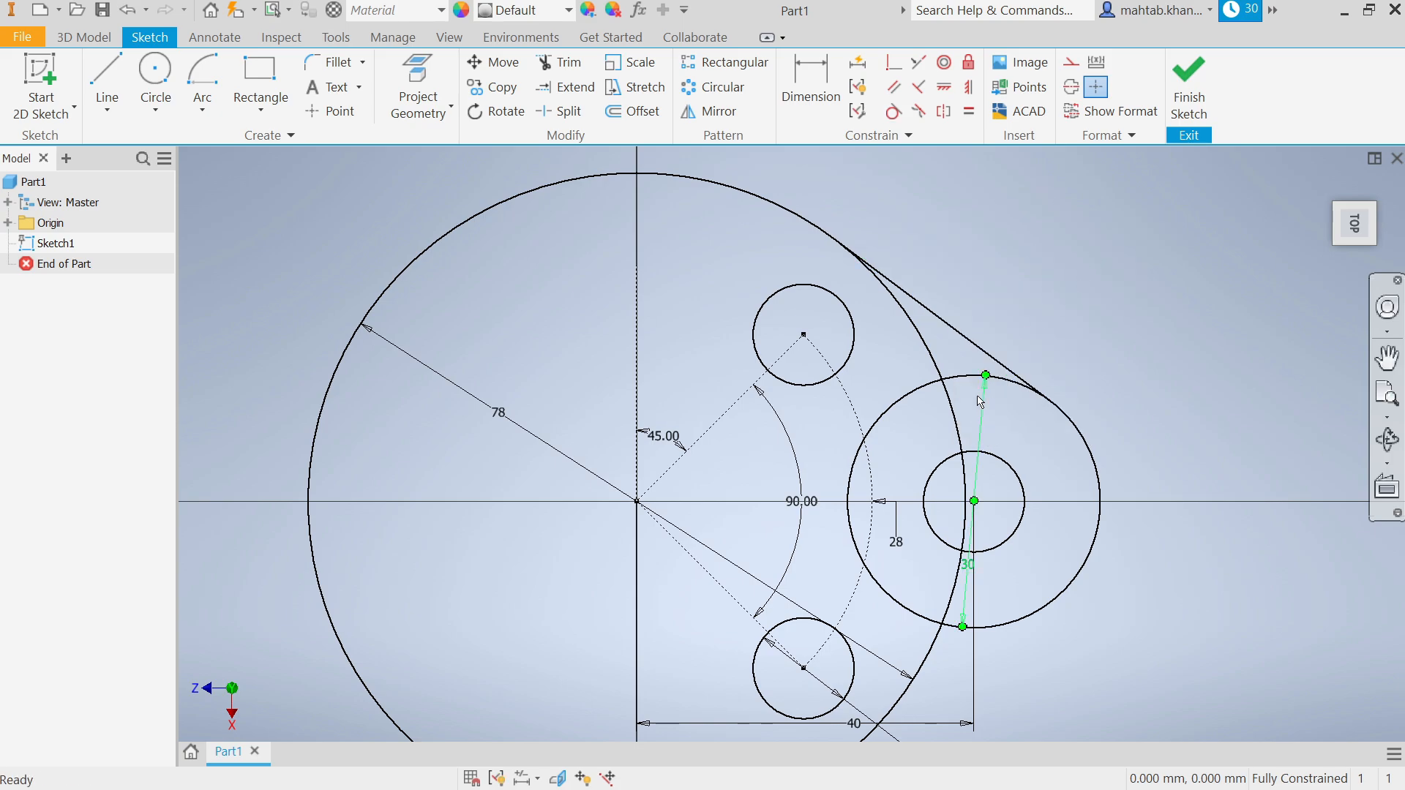
# - Draw a line from the origin to the 30 mm circle's centre and convert it to construction geometry
pyautogui.click(107, 81)
pyautogui.scroll(-5, 882, 280)
pyautogui.scroll(6, 867, 406)
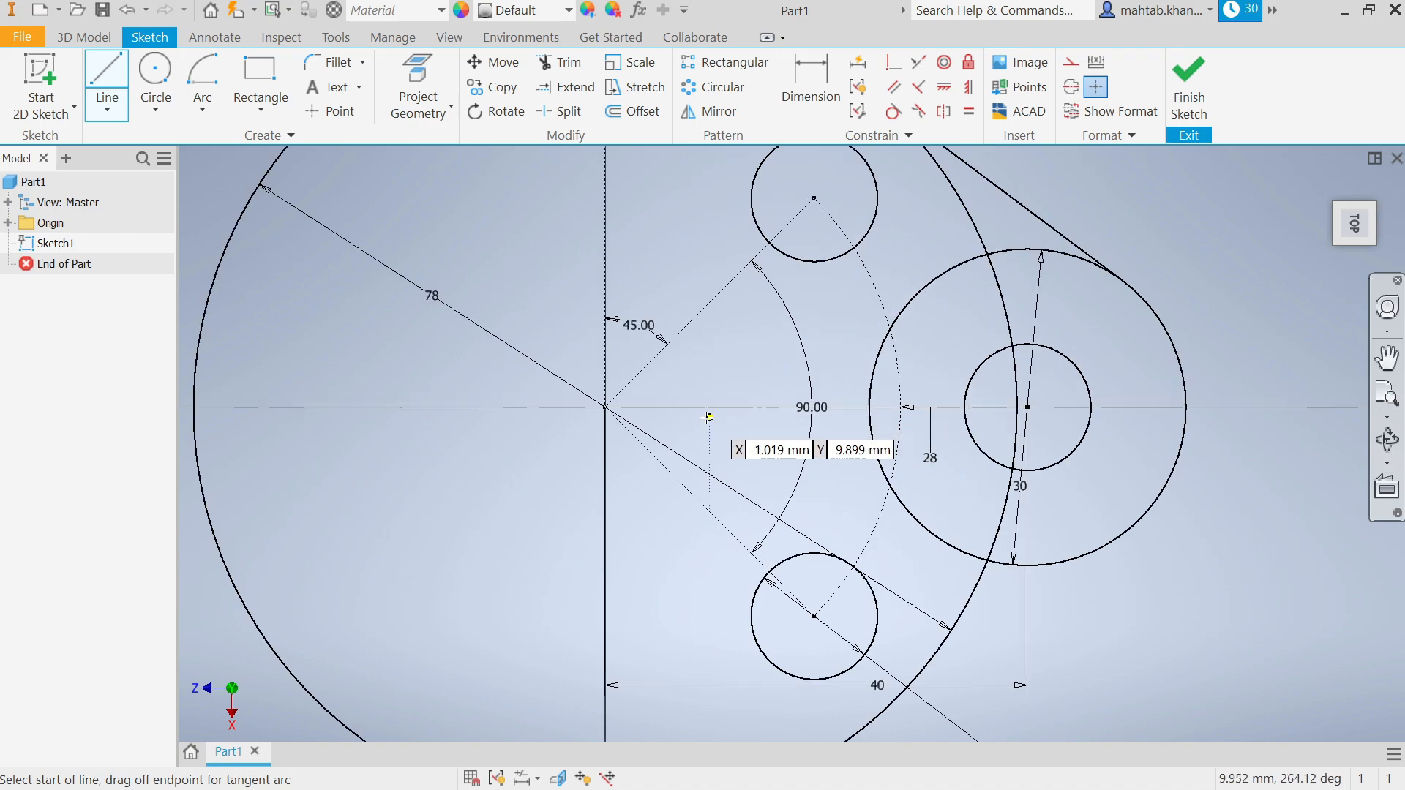
pyautogui.click(604, 407)
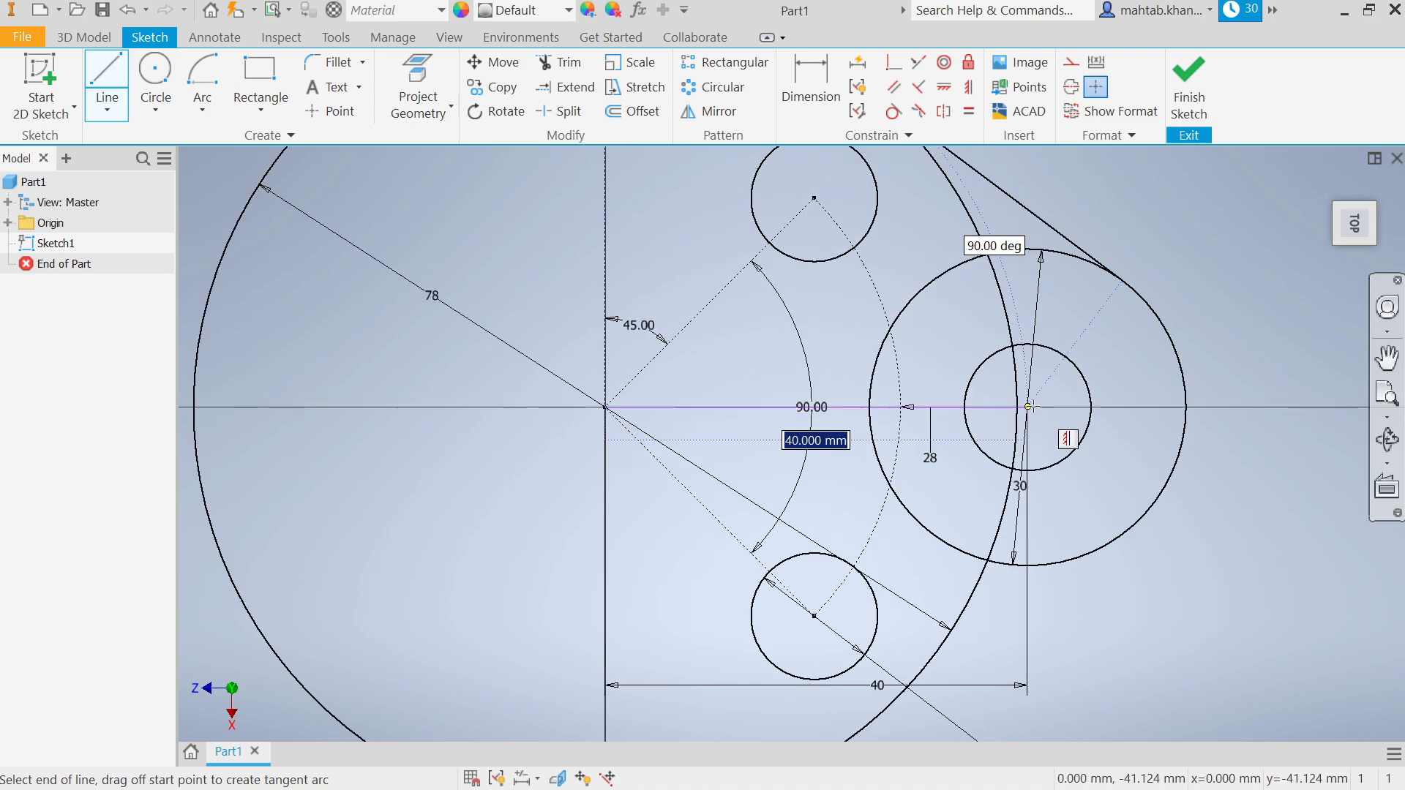
pyautogui.click(1027, 407)
pyautogui.rightClick(1109, 343)
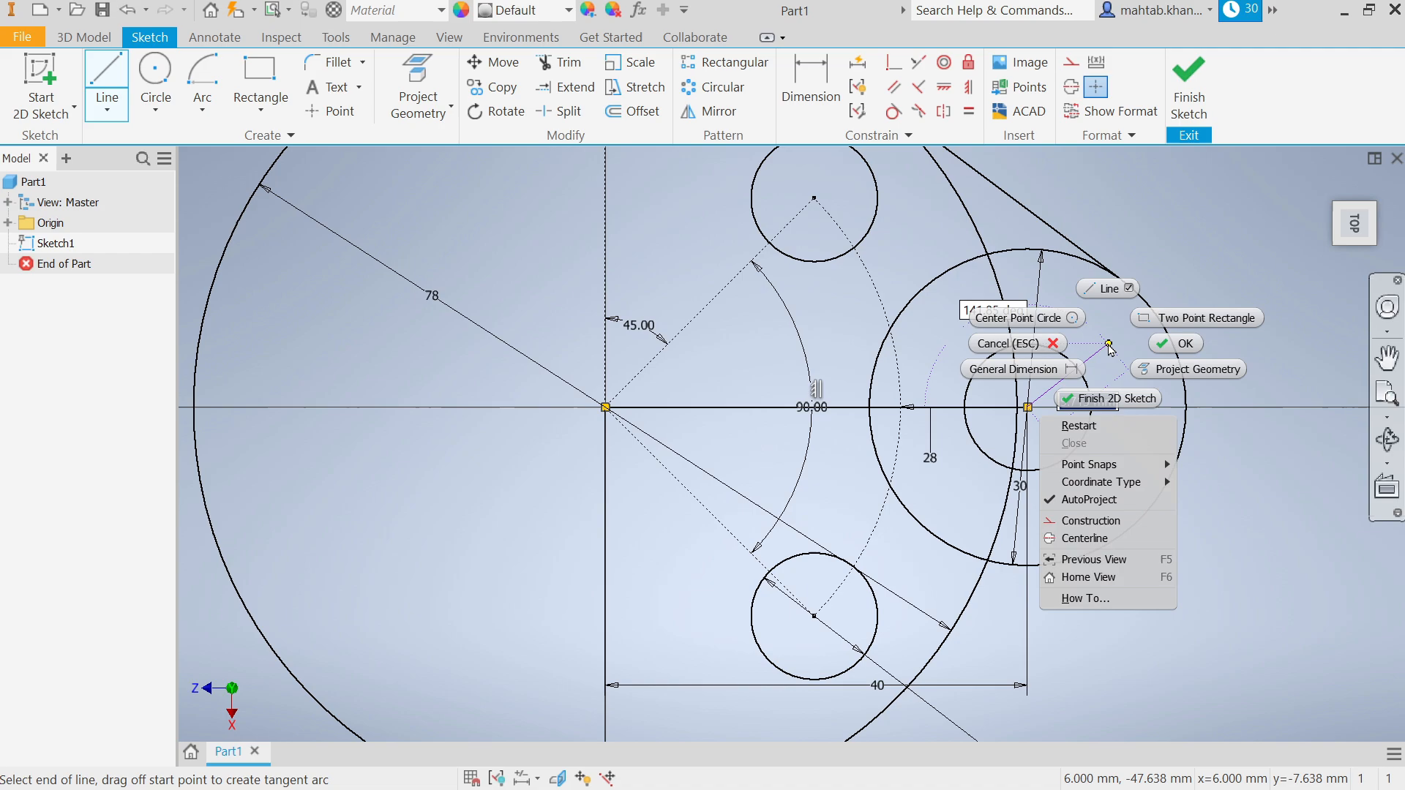
pyautogui.click(1160, 350)
pyautogui.rightClick(954, 409)
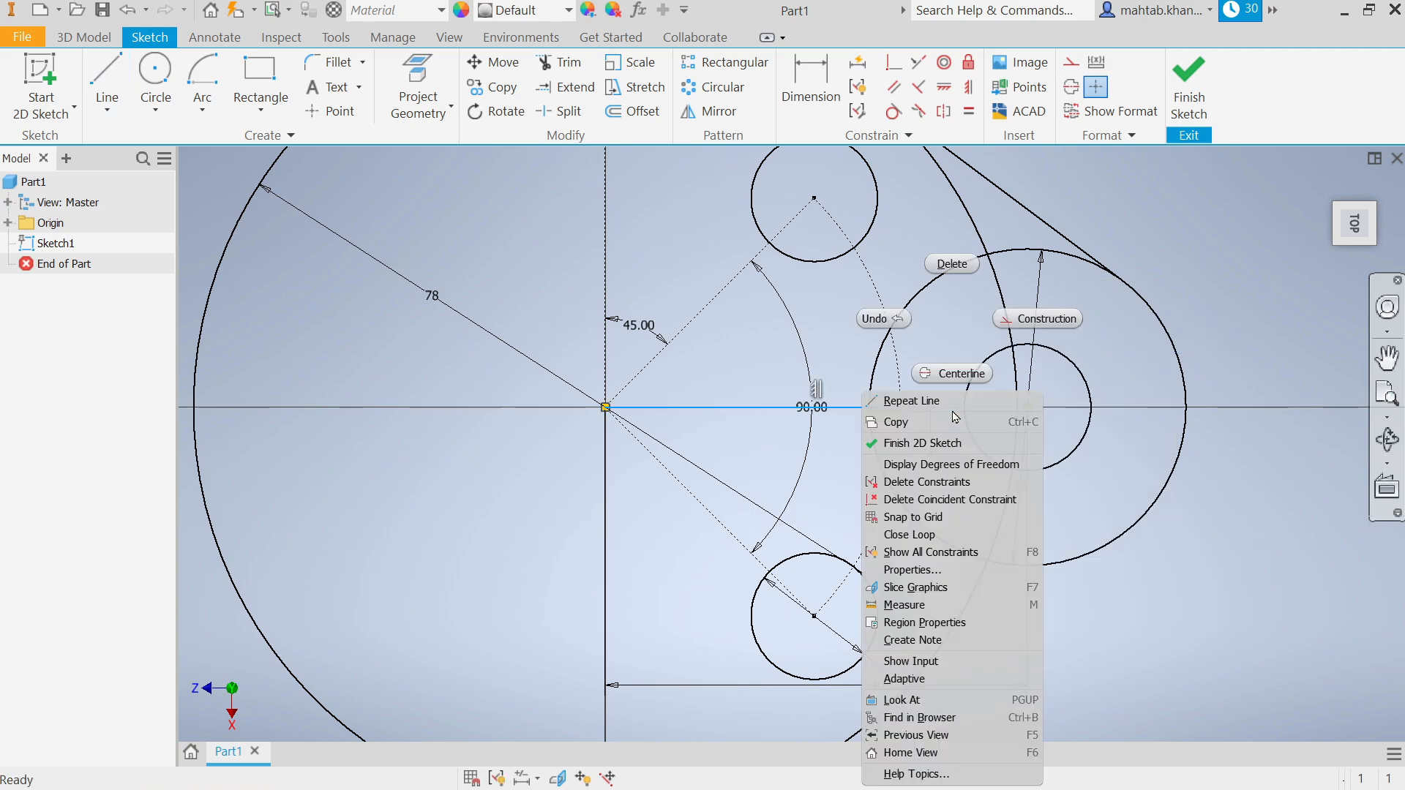
pyautogui.click(1046, 318)
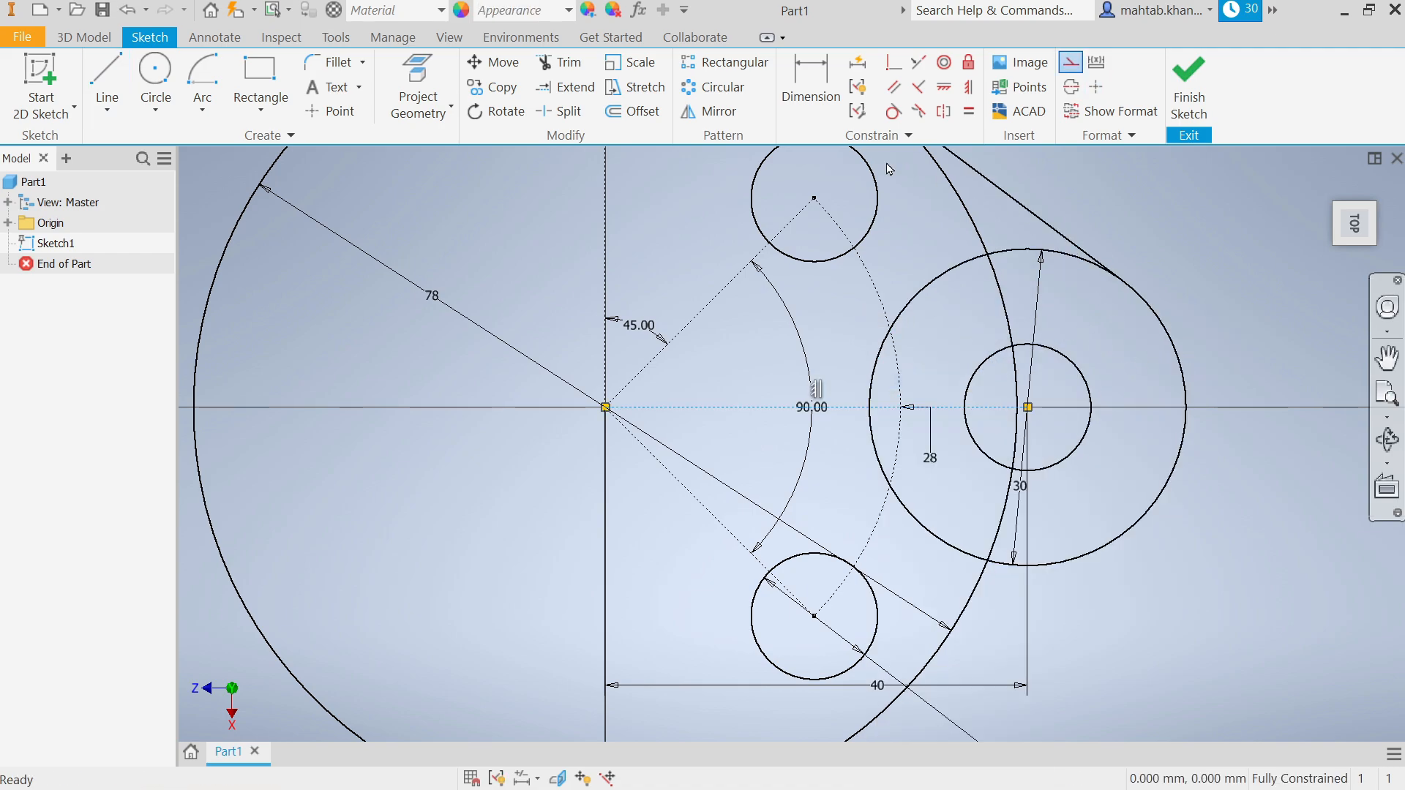
# - Mirror the upper tangent line about the horizontal construction line between the origin and the 30 mm circle's centre
pyautogui.click(714, 112)
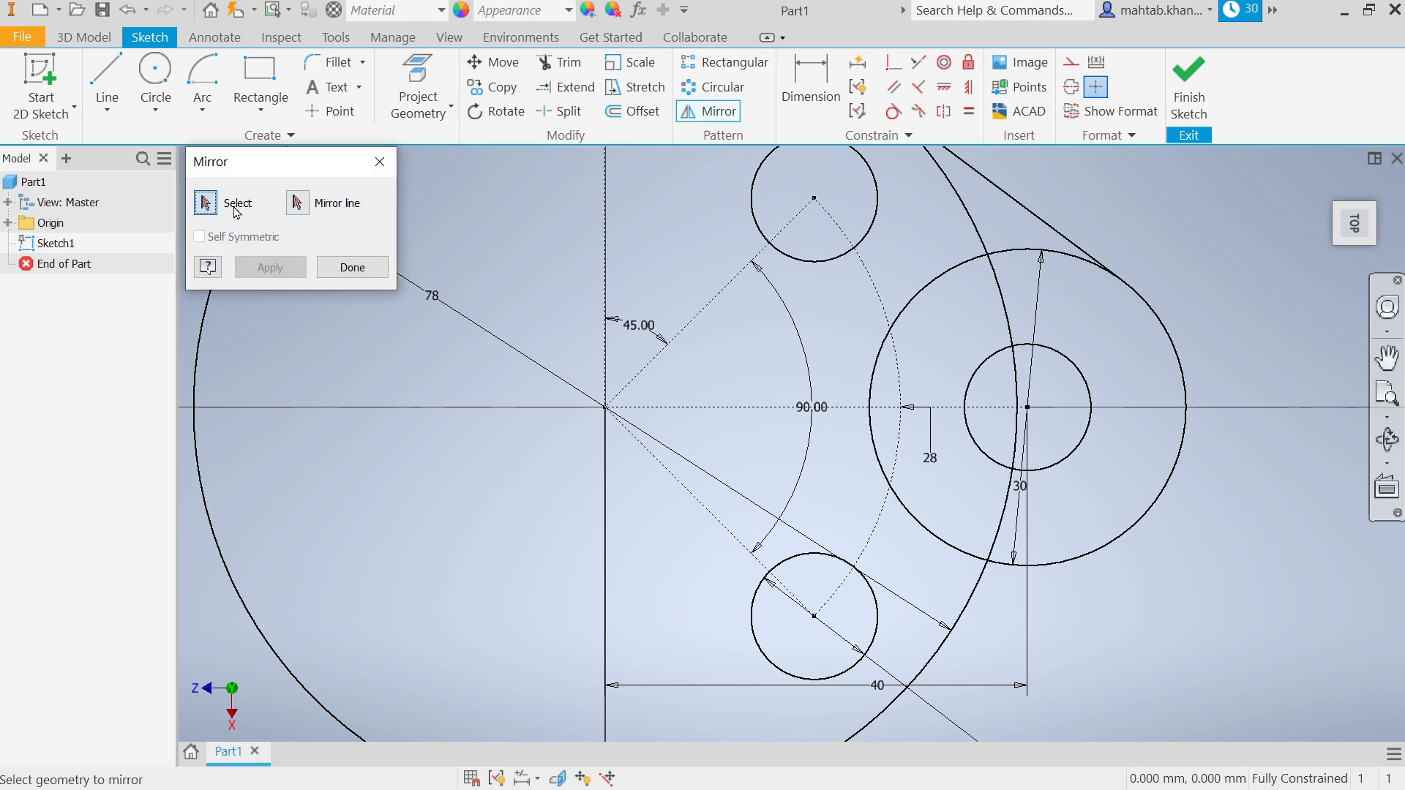
pyautogui.click(1054, 240)
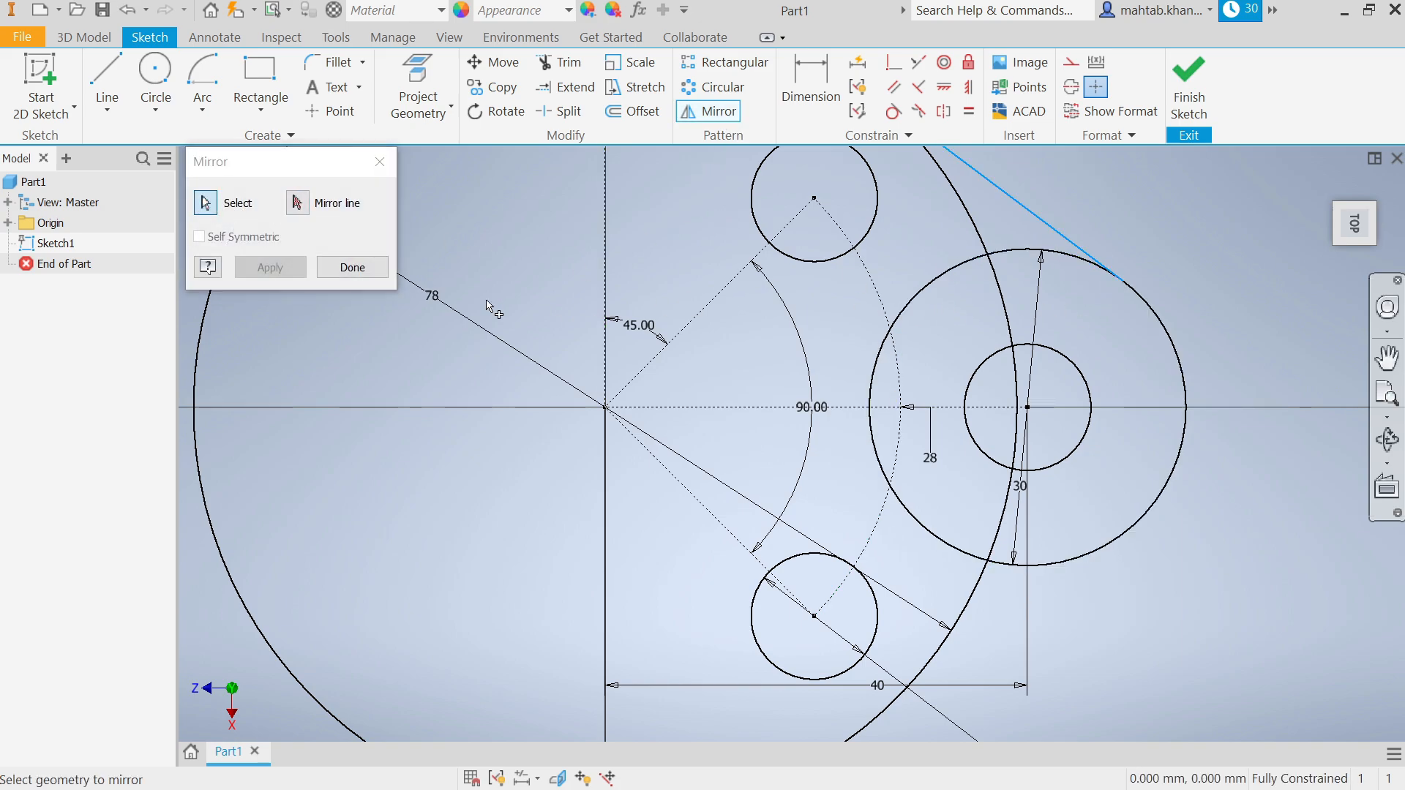
pyautogui.click(341, 210)
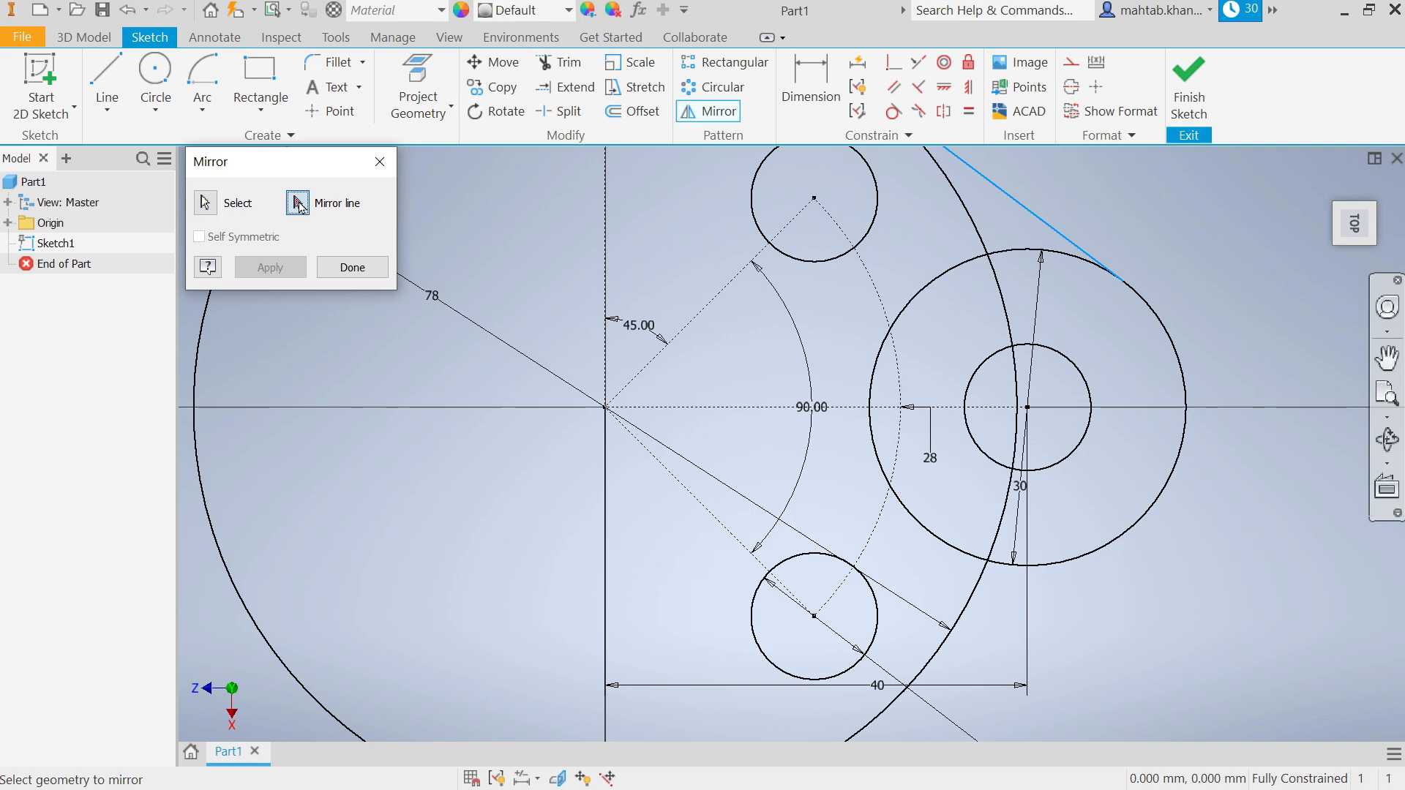
pyautogui.click(861, 408)
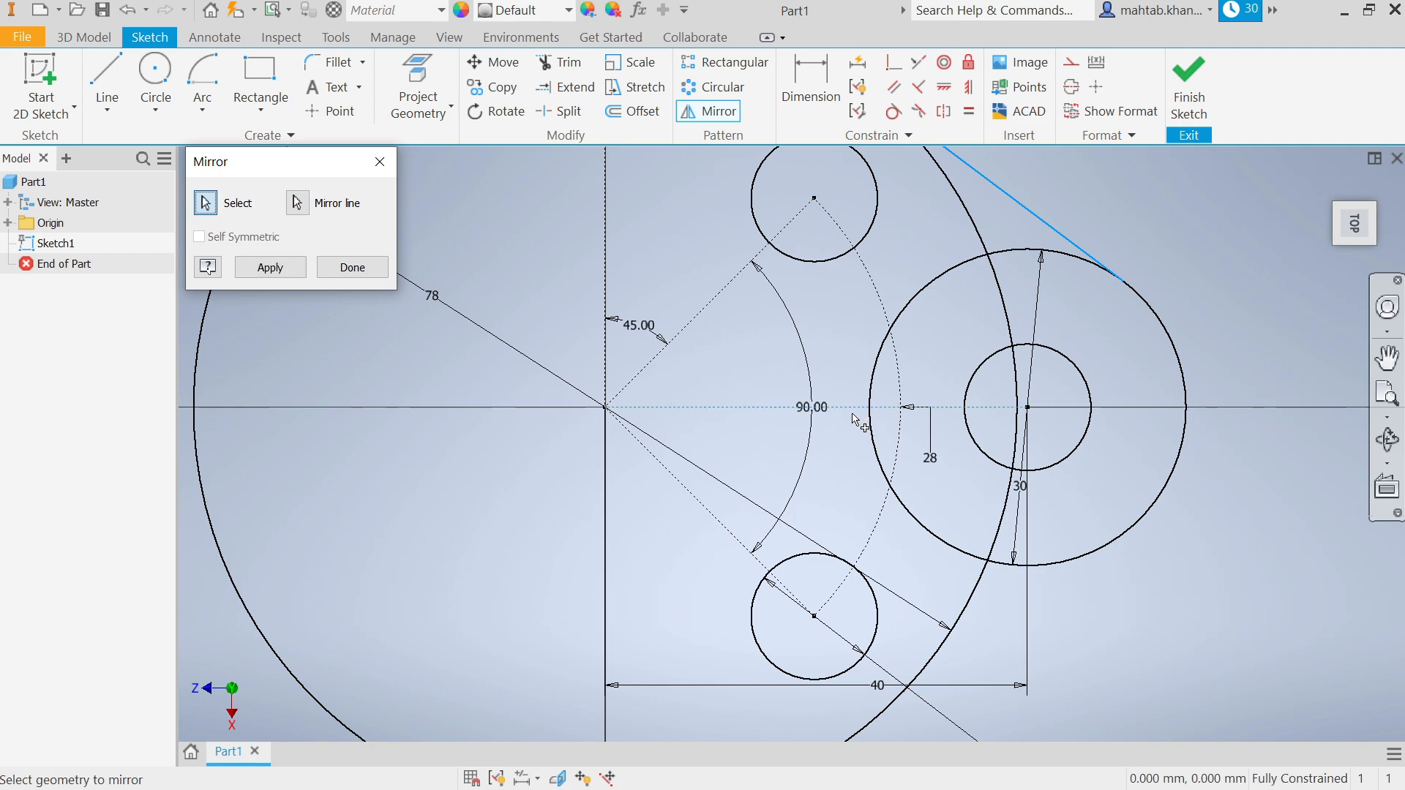
pyautogui.click(297, 268)
pyautogui.scroll(3, 862, 389)
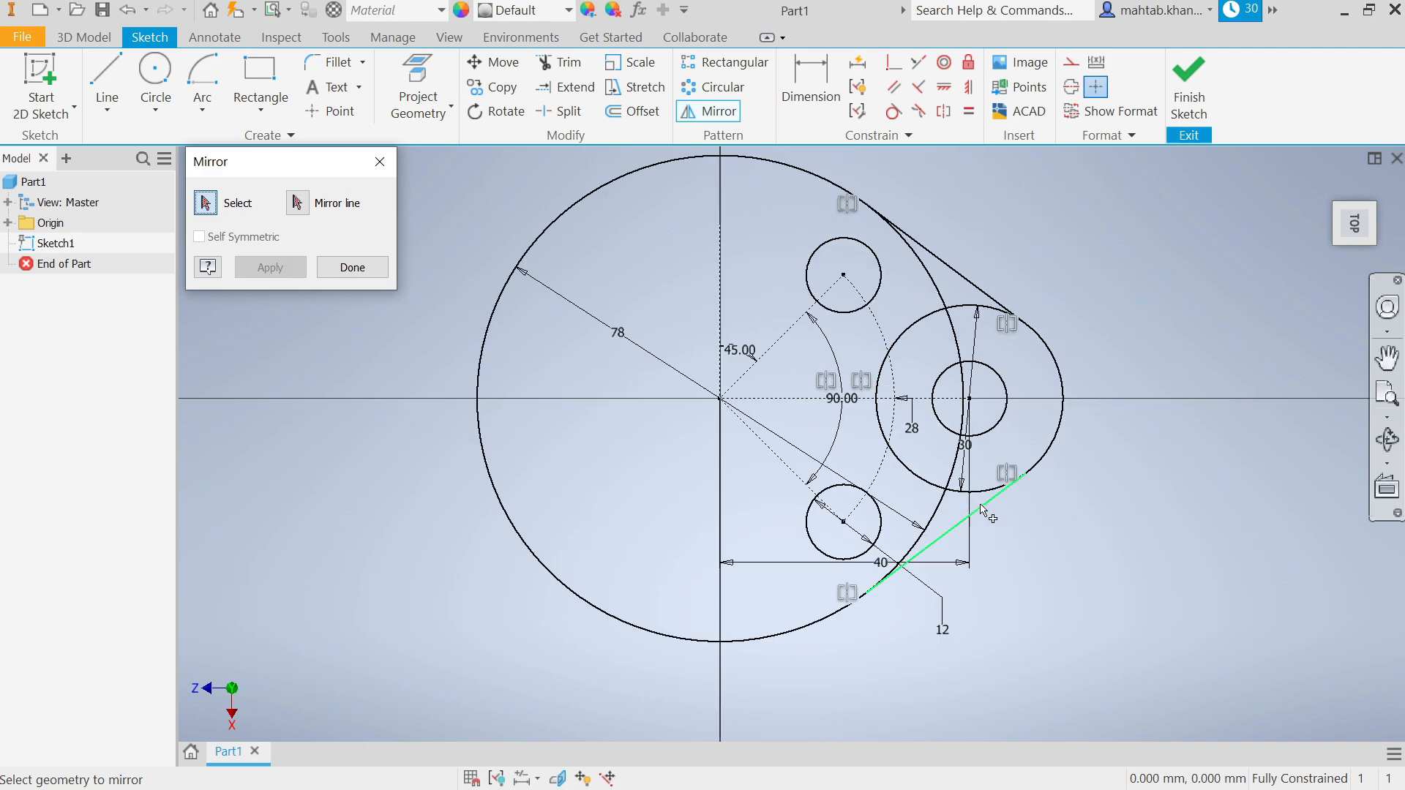
pyautogui.click(352, 267)
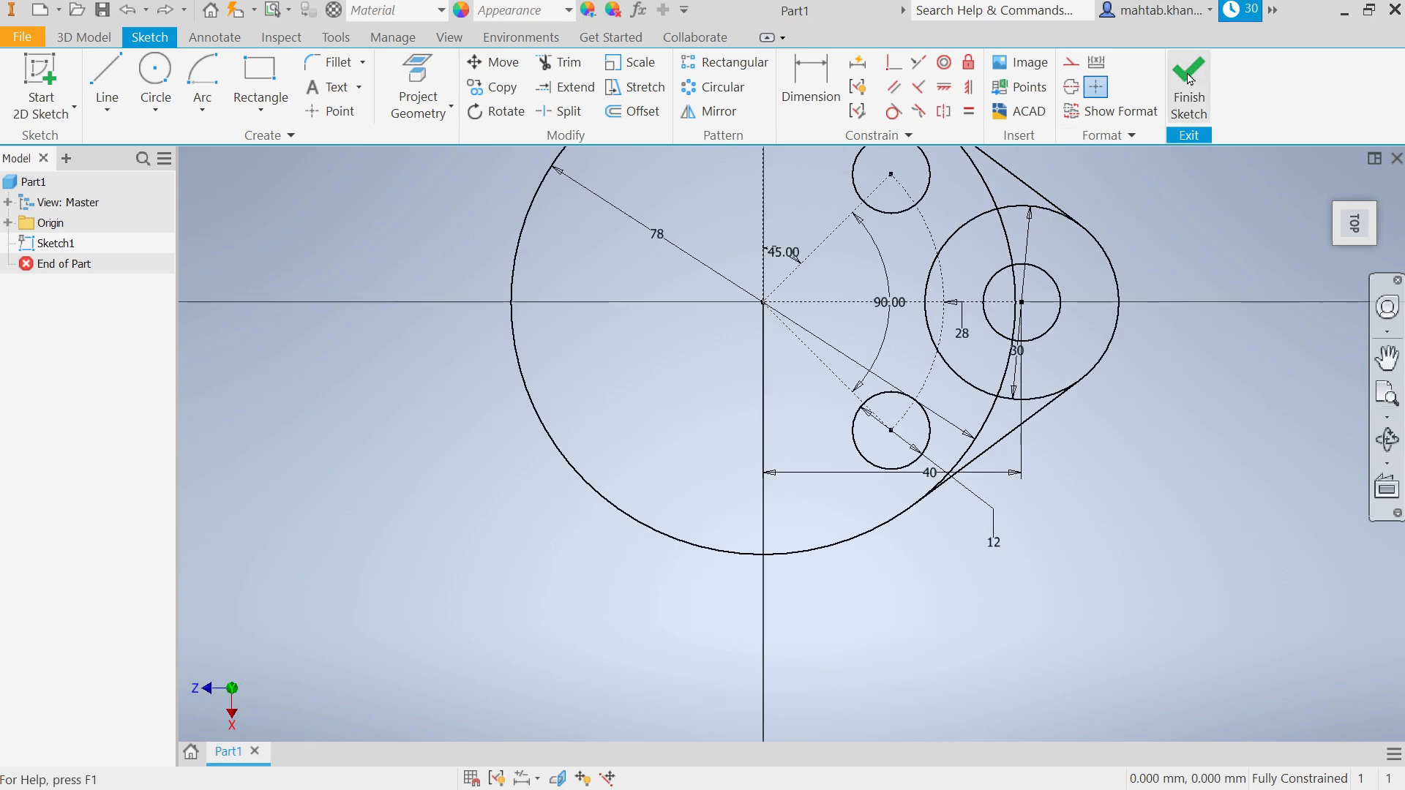
# - Finish the sketch and select all five base plate regions as the Extrude profile, leaving out the three 12 mm hole circles
pyautogui.click(1191, 79)
pyautogui.click(111, 77)
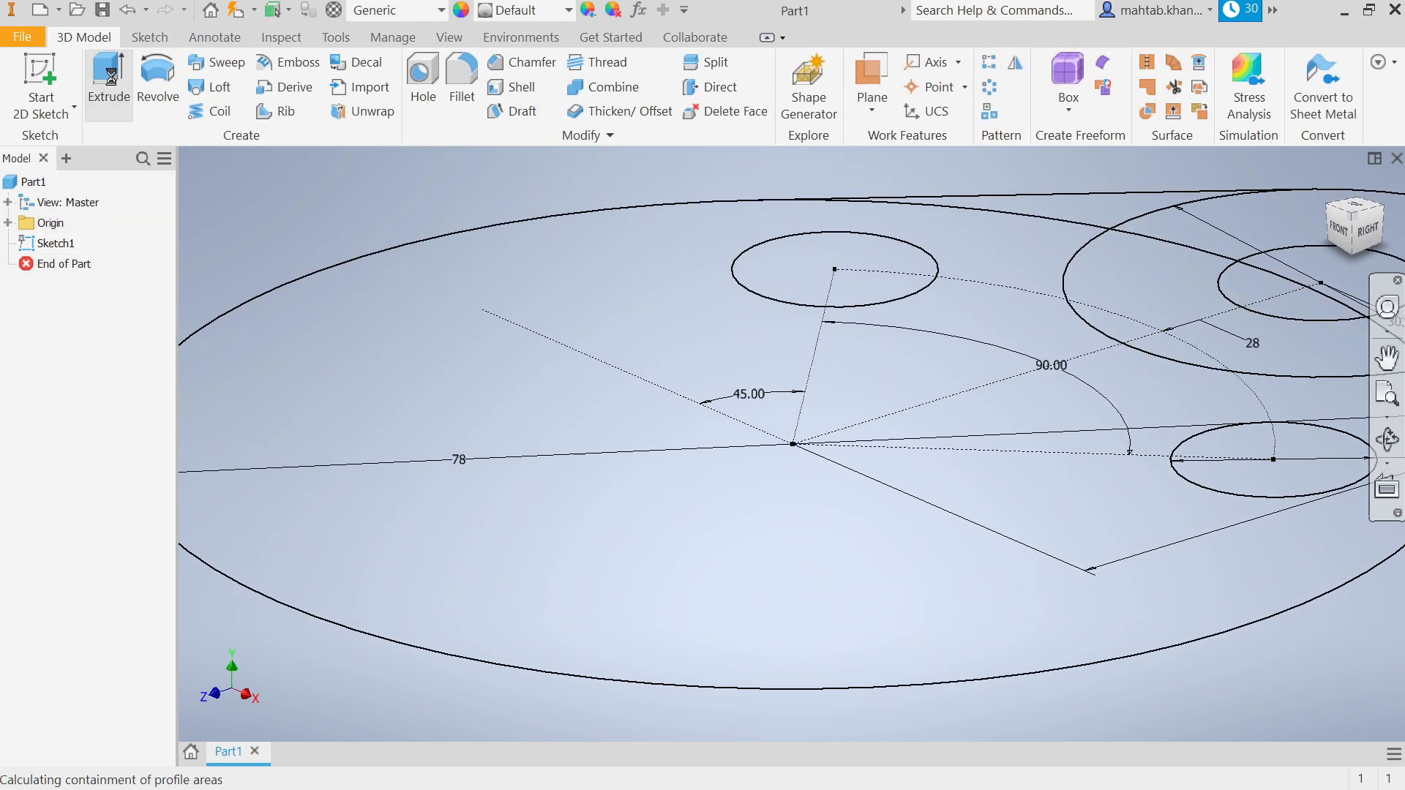
pyautogui.scroll(-5, 832, 379)
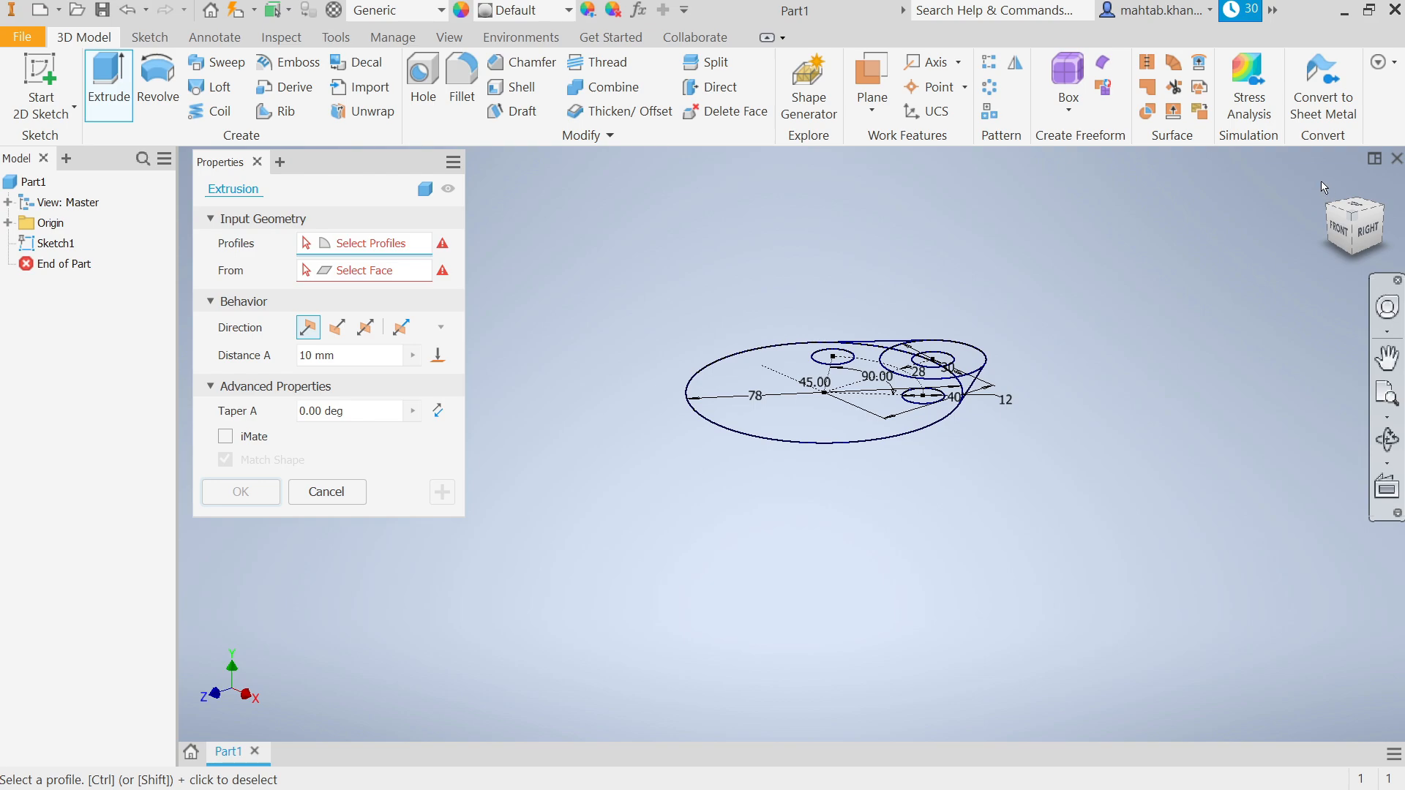
pyautogui.moveTo(1282, 245)
pyautogui.mouseDown(button='middle')
pyautogui.moveTo(1254, 254)
pyautogui.moveTo(1264, 270)
pyautogui.mouseUp(button='middle')
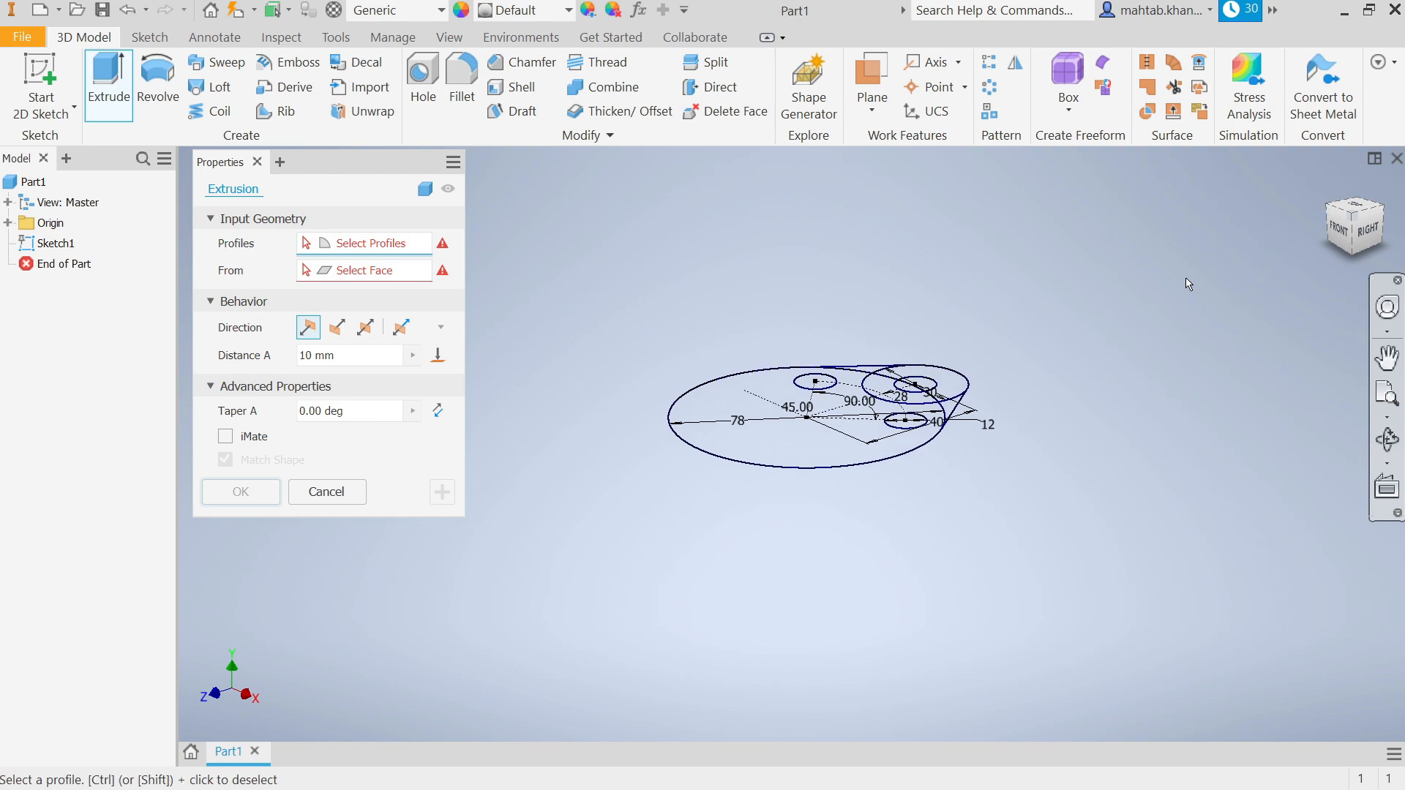
pyautogui.moveTo(1111, 318)
pyautogui.keyDown('shift'); pyautogui.mouseDown(button='middle')
pyautogui.moveTo(1075, 336)
pyautogui.moveTo(1097, 332)
pyautogui.mouseUp(button='middle'); pyautogui.keyUp('shift')
pyautogui.scroll(3, 820, 399)
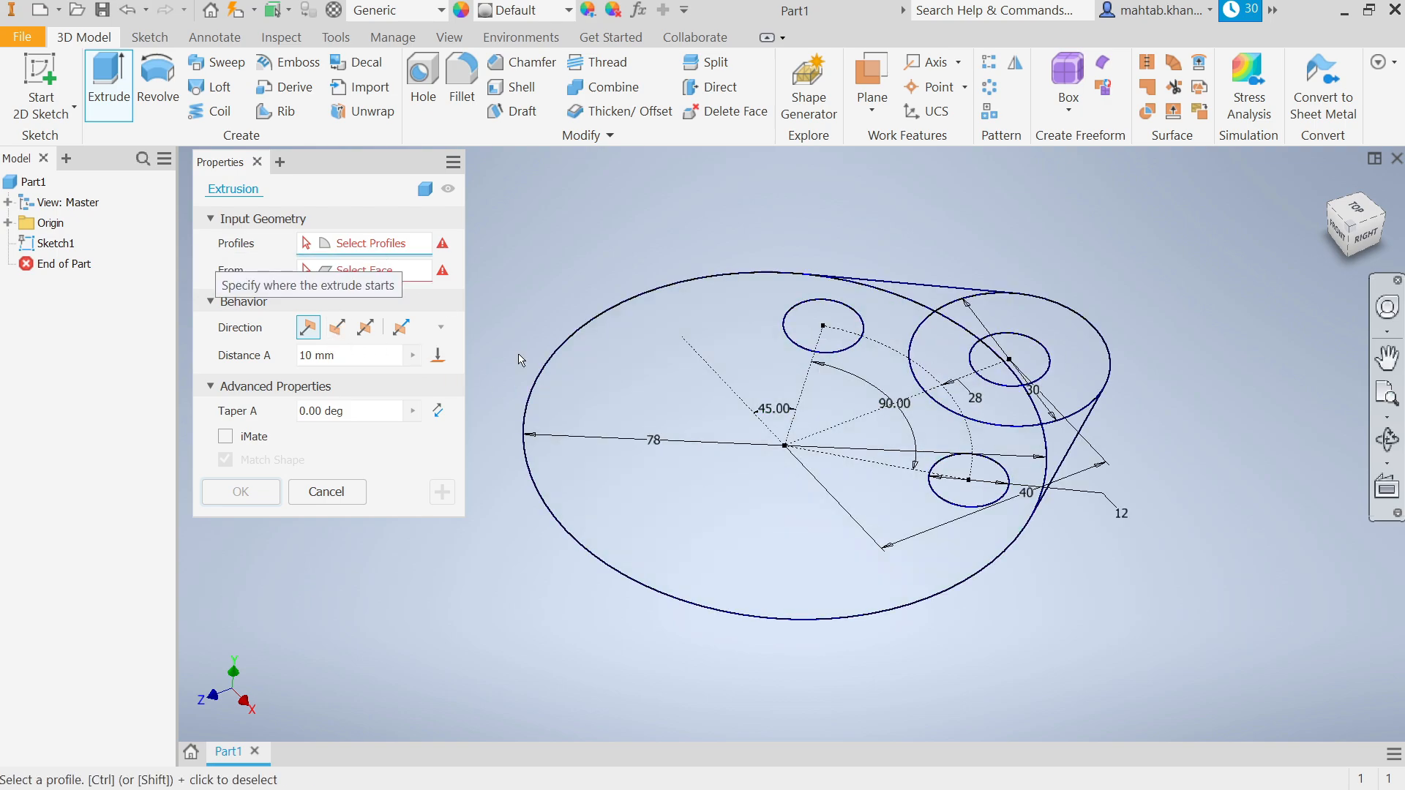
pyautogui.click(795, 523)
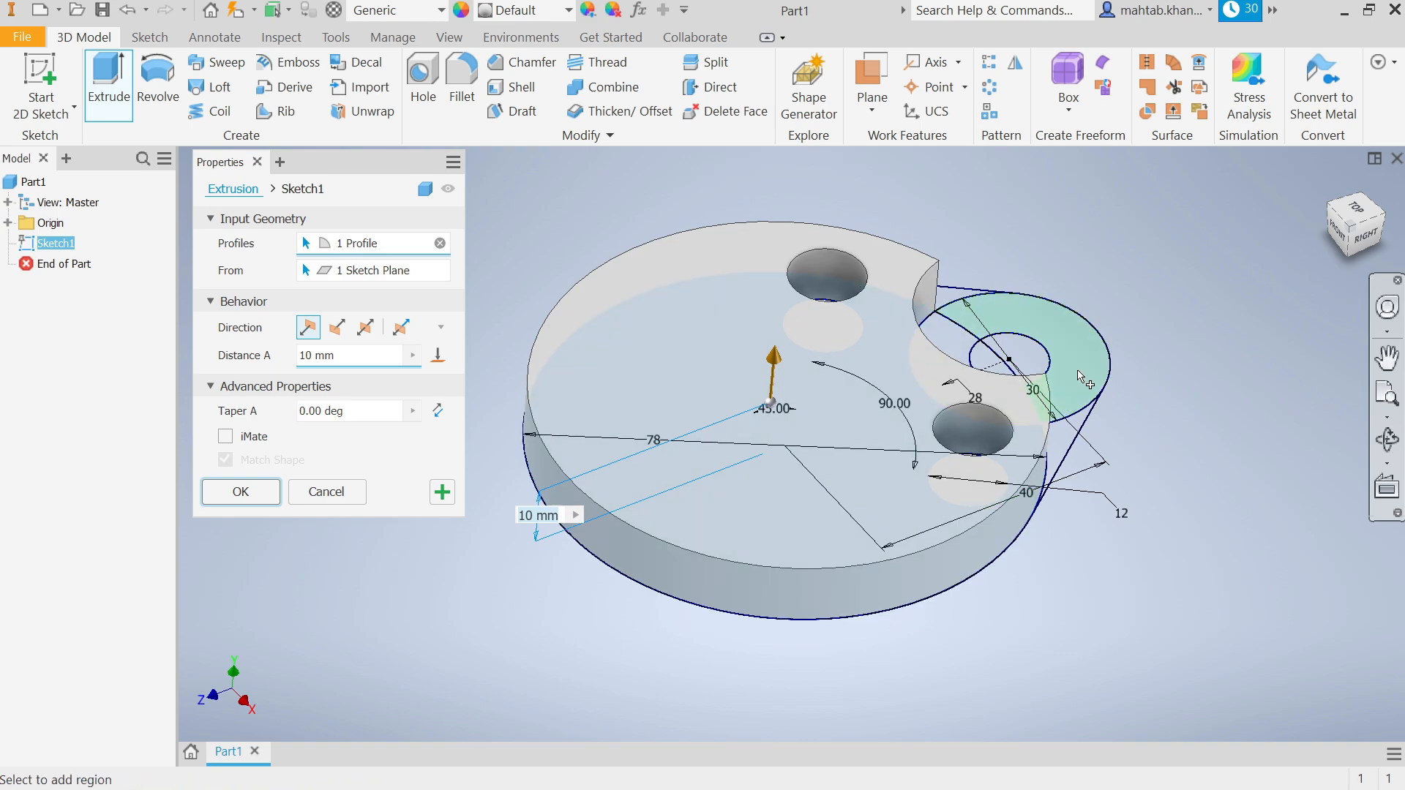
pyautogui.click(958, 352)
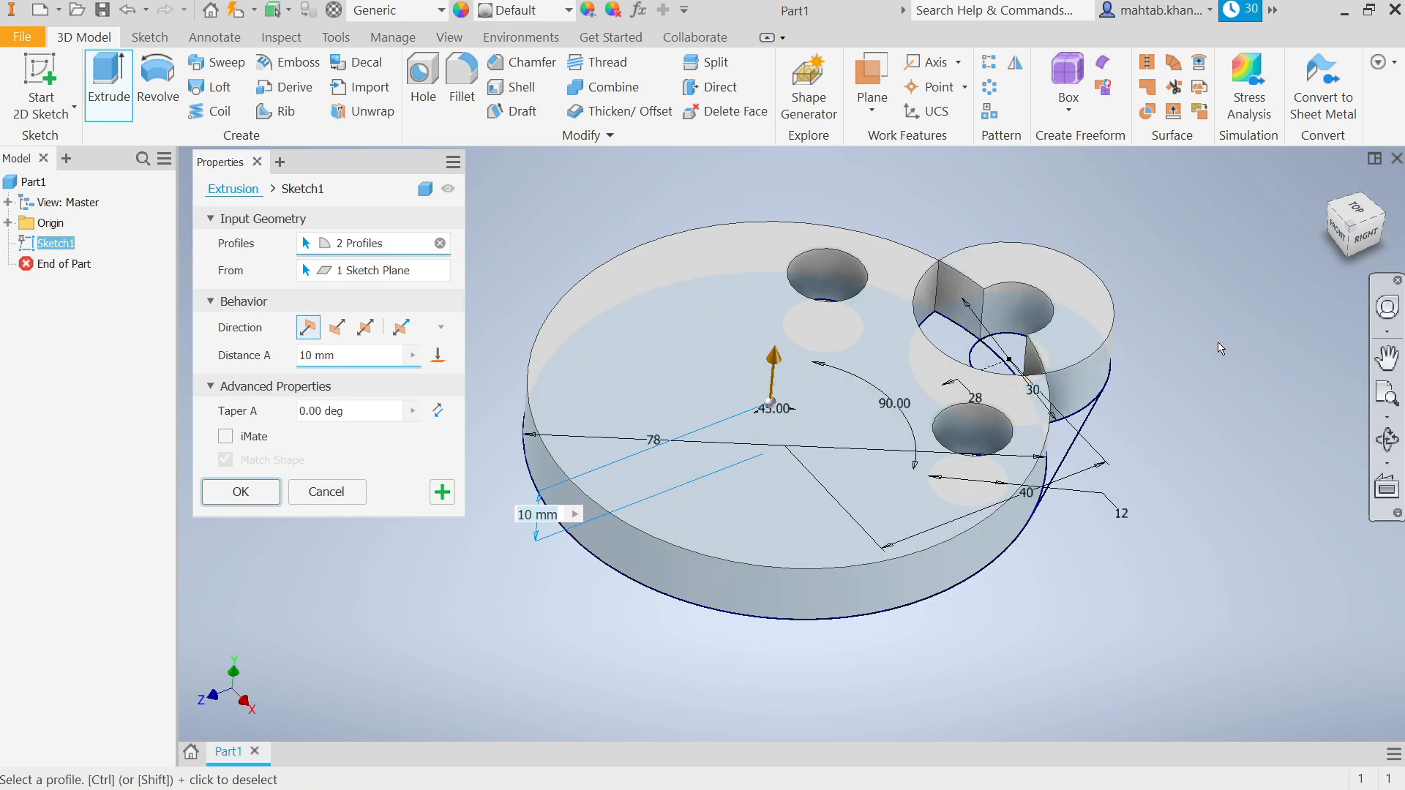
pyautogui.keyDown('shift'); pyautogui.moveTo(1208, 344); pyautogui.dragTo(1192, 380, button='middle'); pyautogui.keyUp('shift')
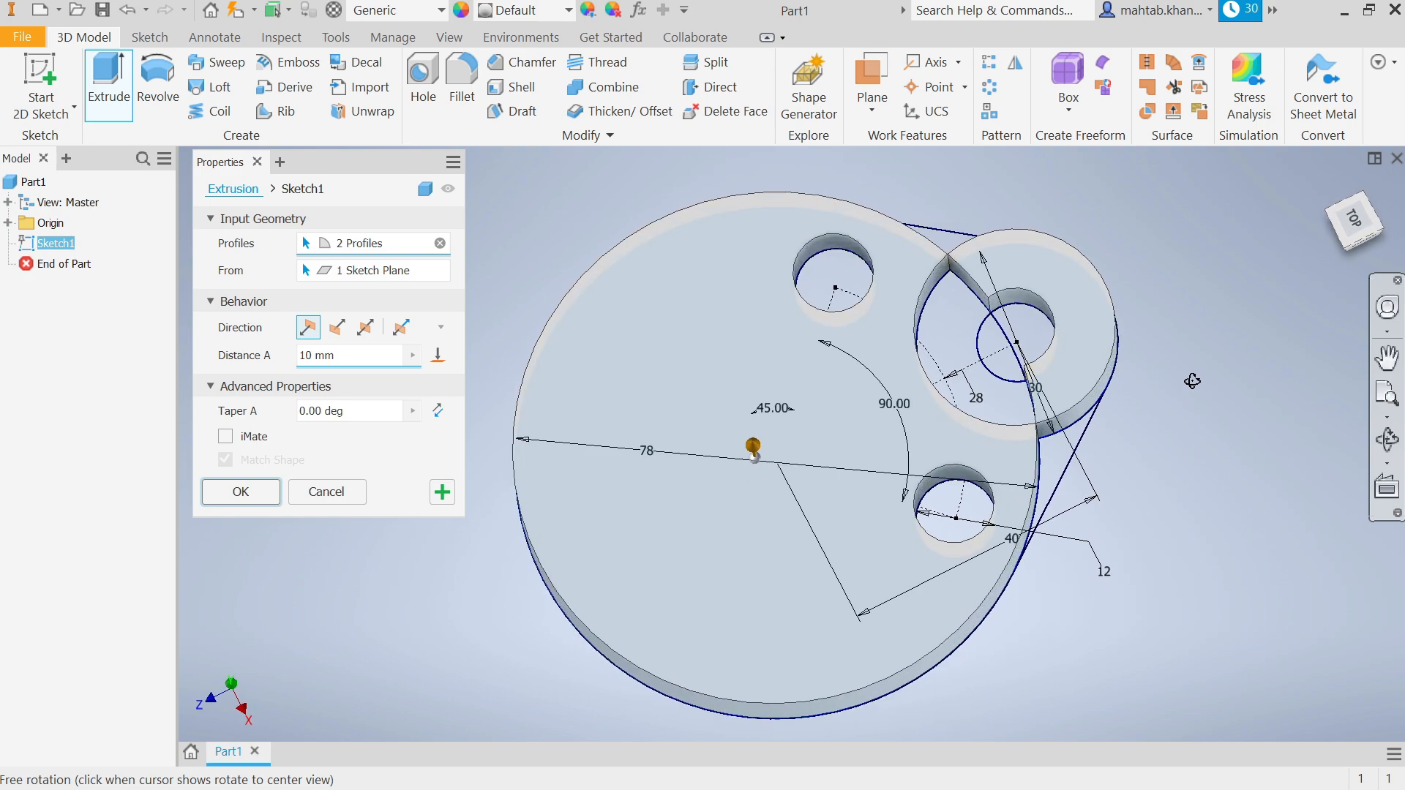
pyautogui.click(996, 408)
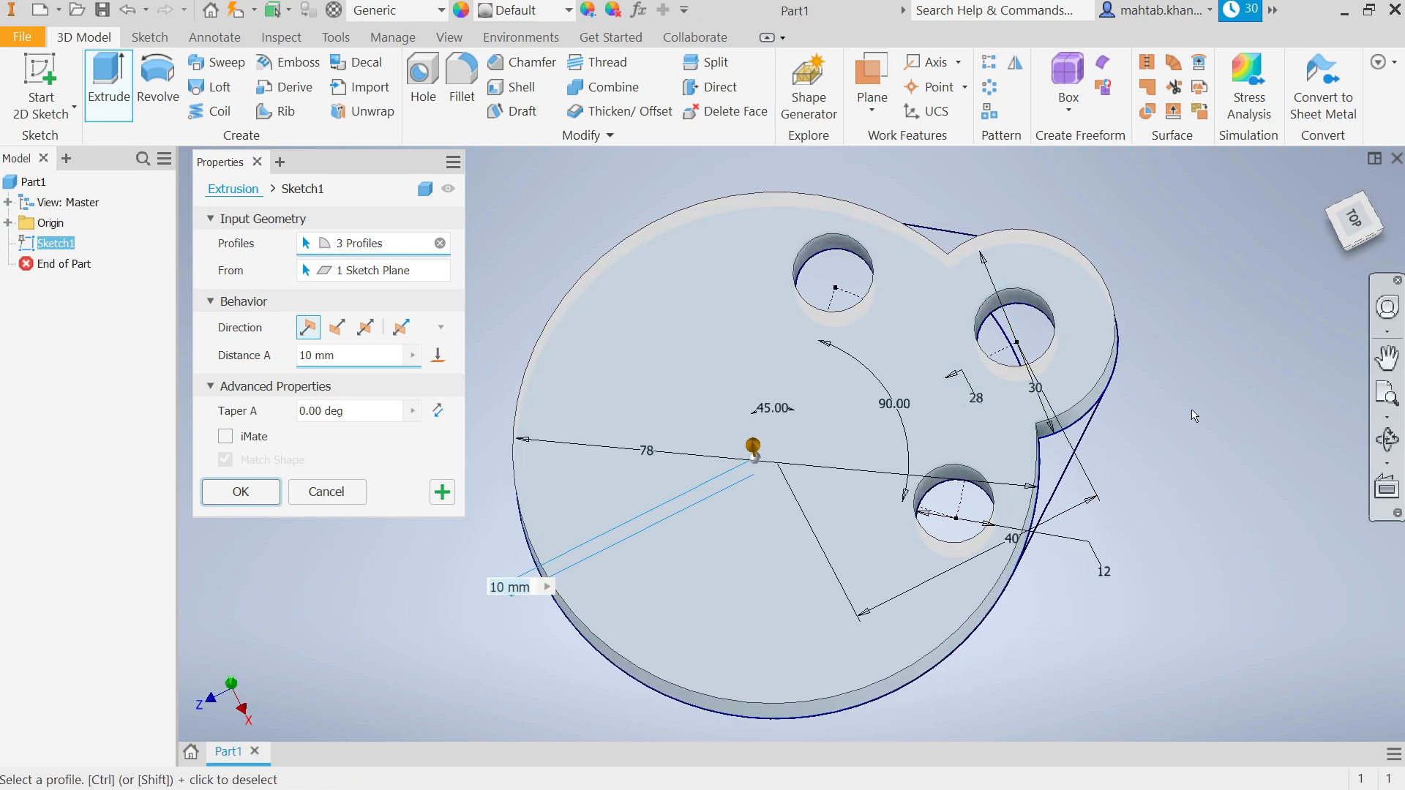
pyautogui.click(1057, 465)
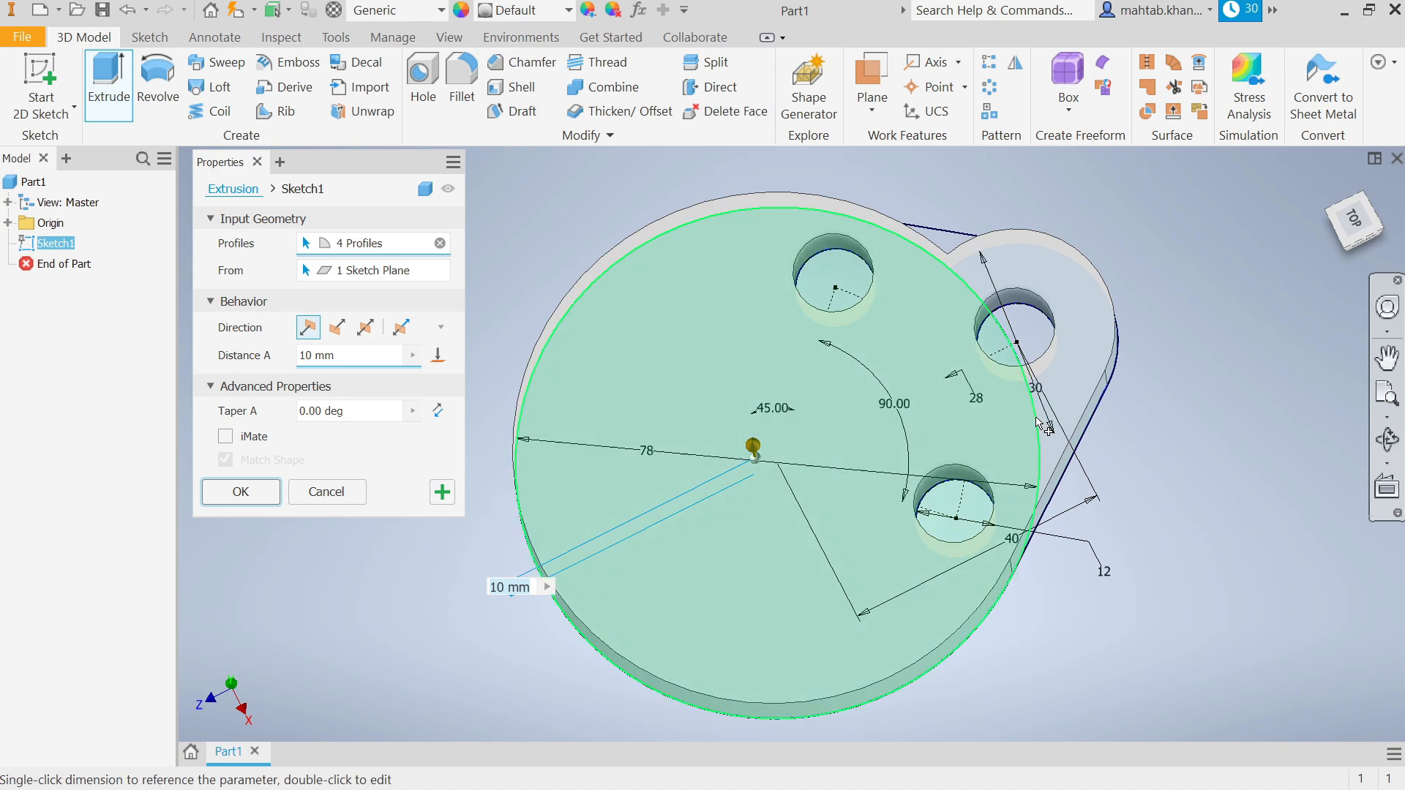
pyautogui.click(952, 261)
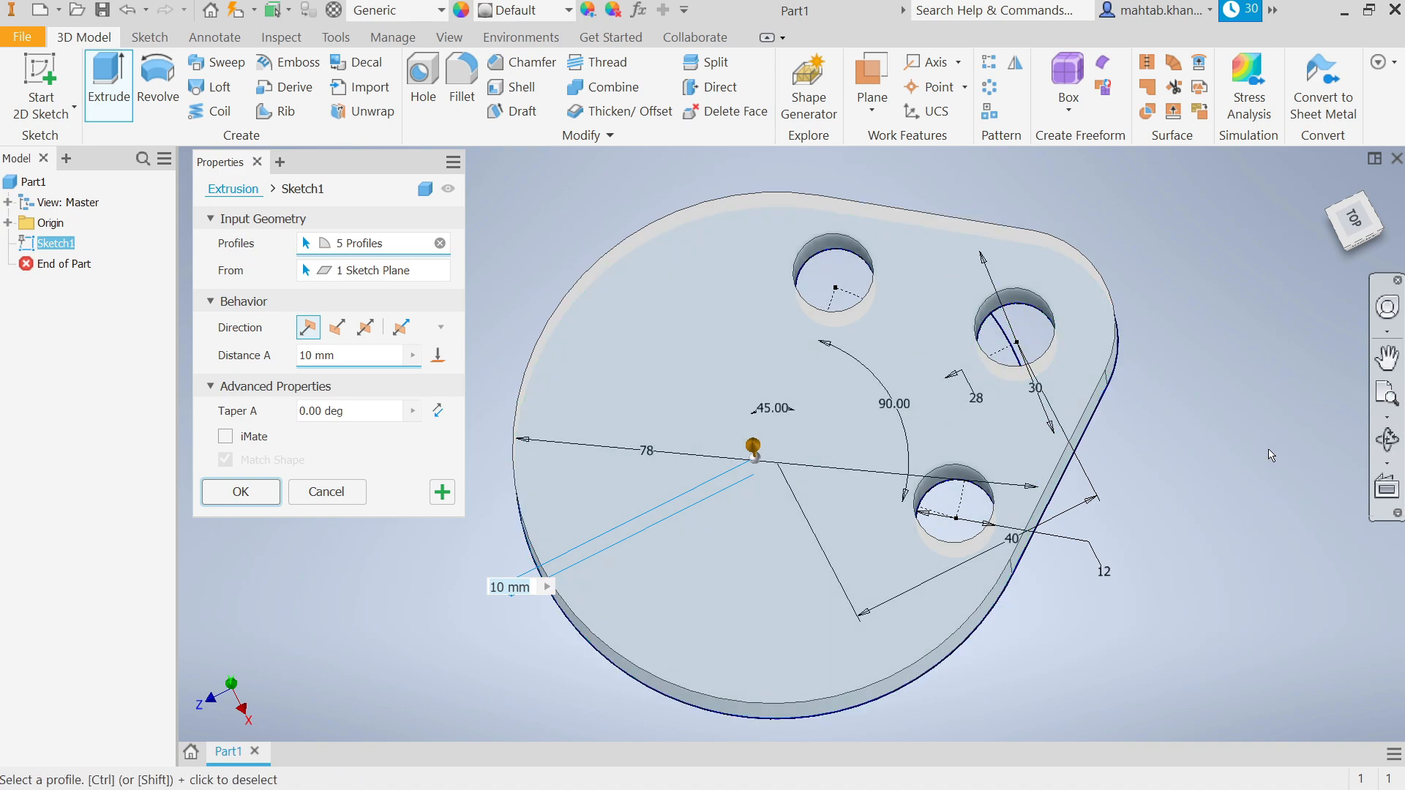
pyautogui.keyDown('shift'); pyautogui.moveTo(1271, 455); pyautogui.dragTo(1276, 419, button='middle'); pyautogui.keyUp('shift')
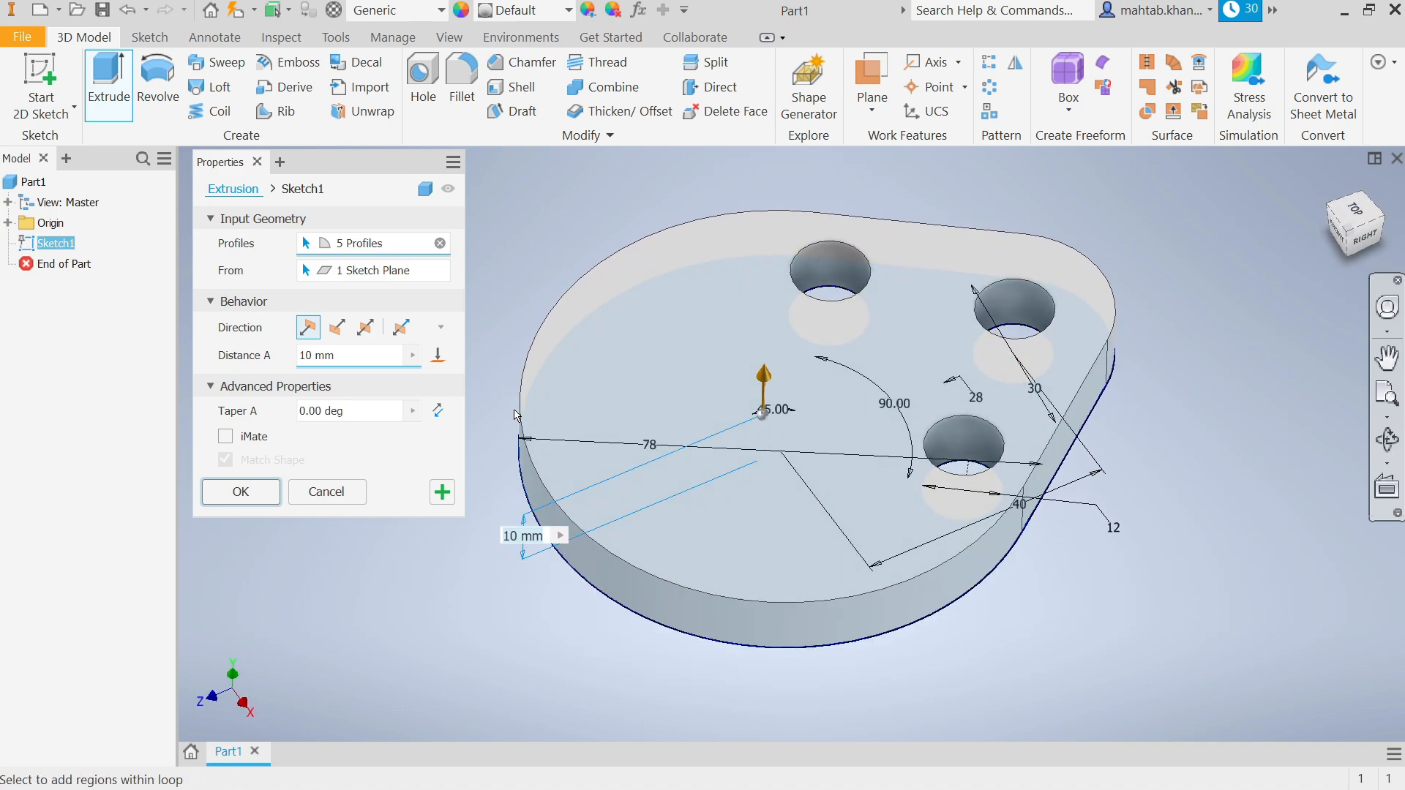
# - Extrude the base plate profile 20 mm upward in the default direction
pyautogui.moveTo(342, 360); pyautogui.dragTo(263, 357)
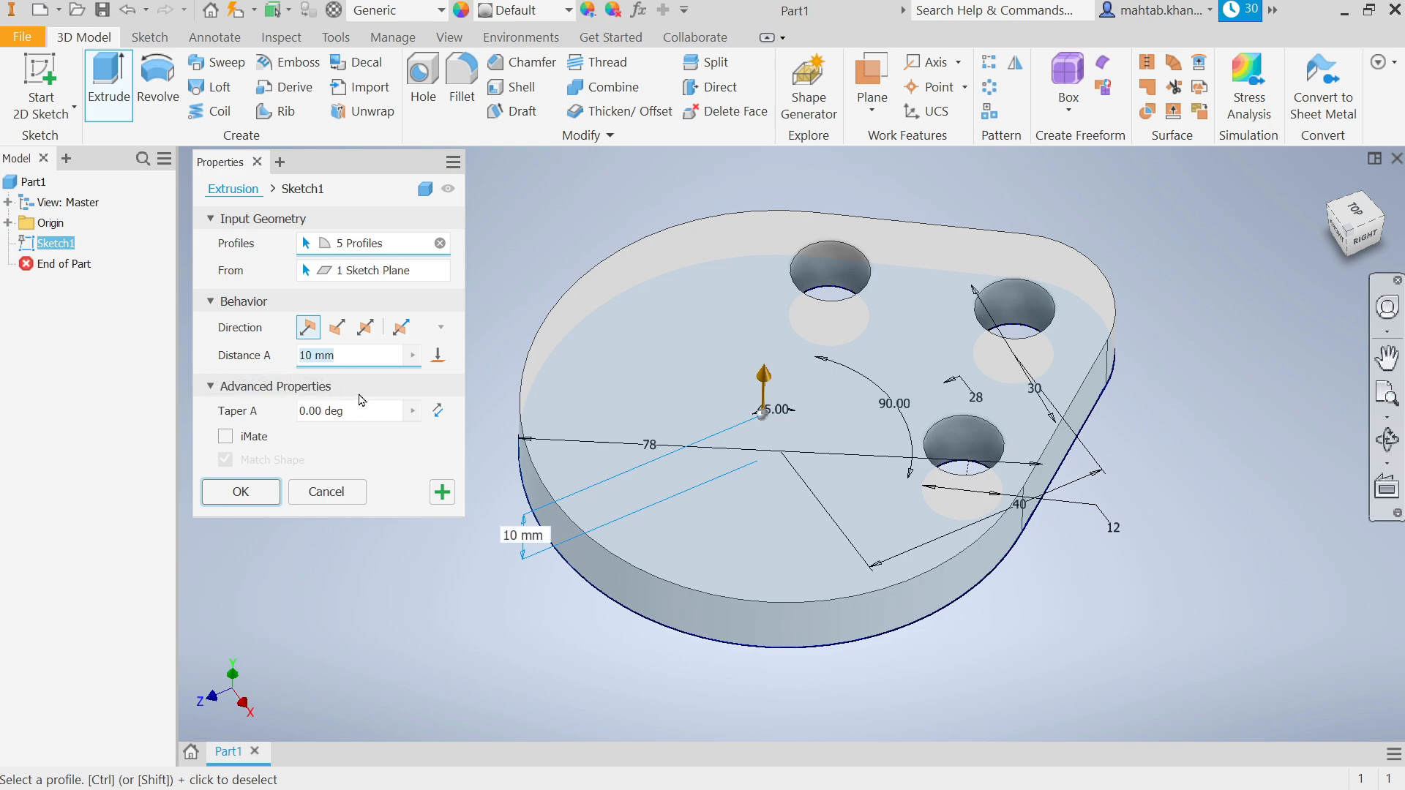
pyautogui.write('20')
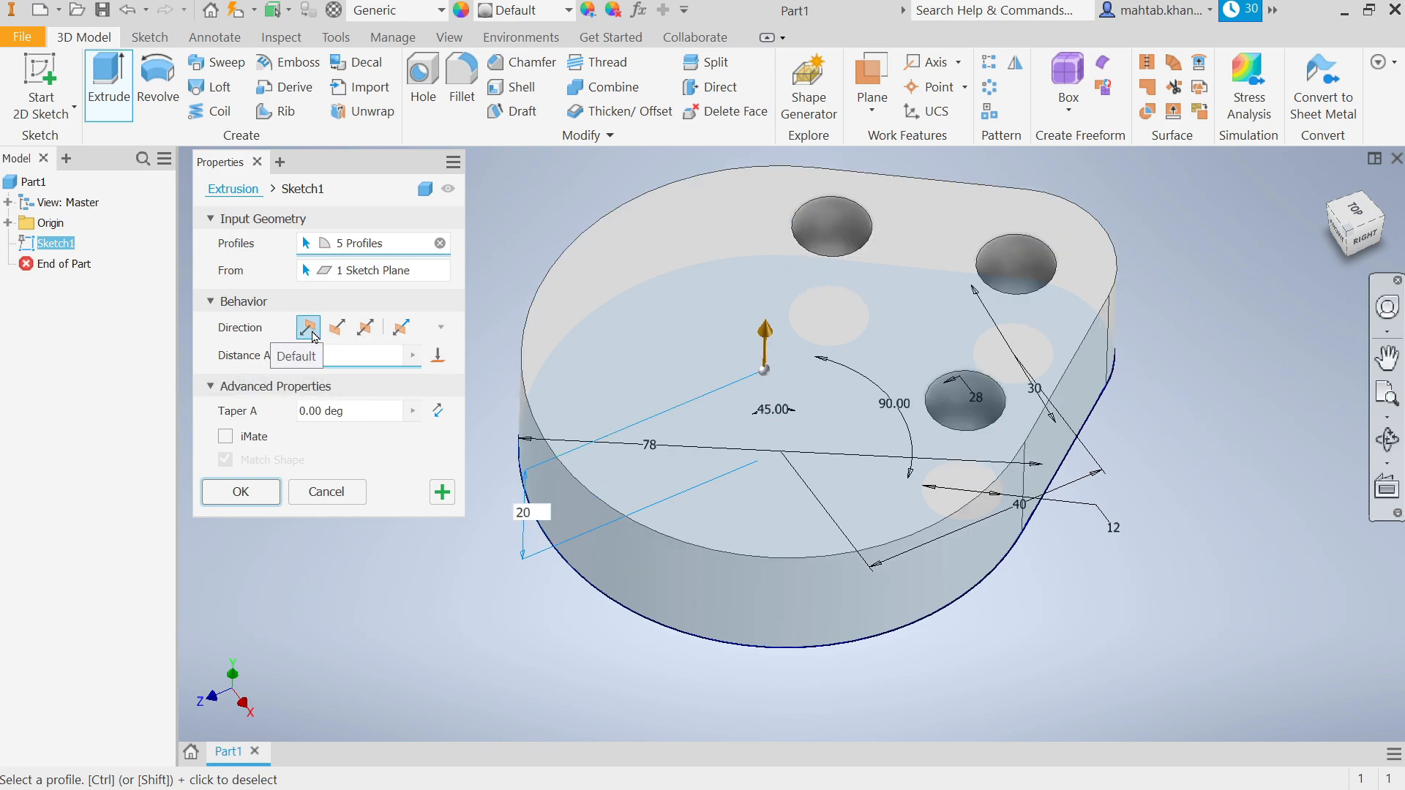
pyautogui.click(337, 328)
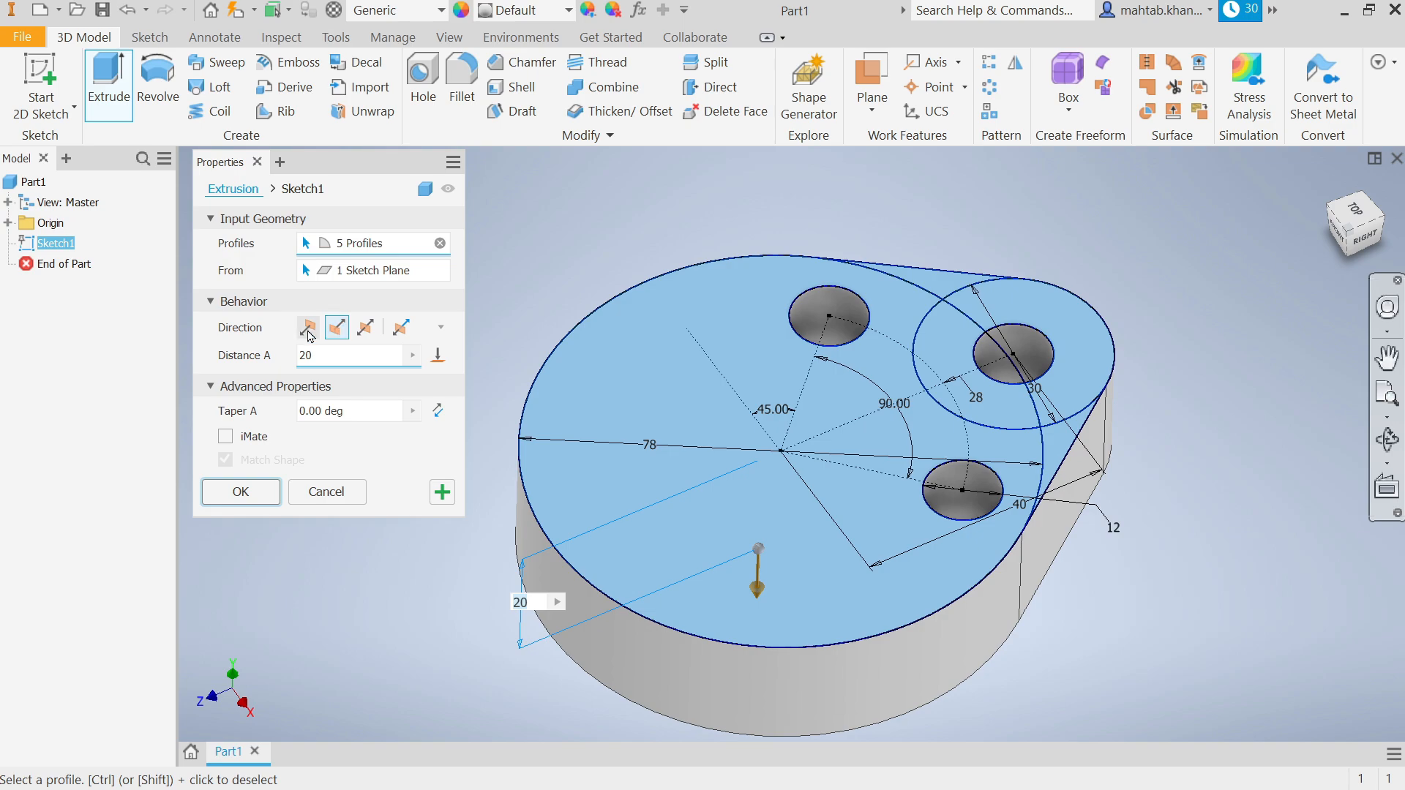
pyautogui.click(309, 329)
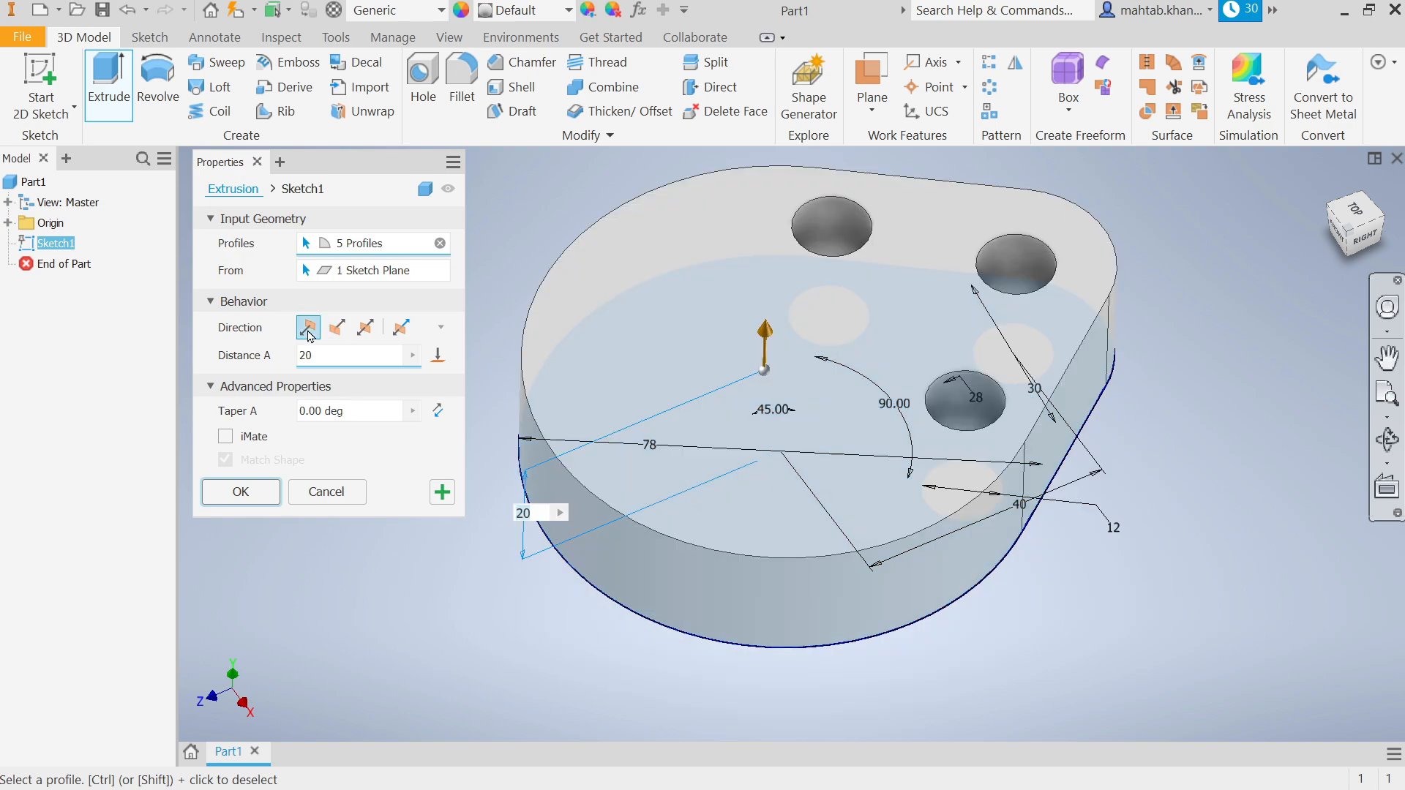
pyautogui.click(241, 492)
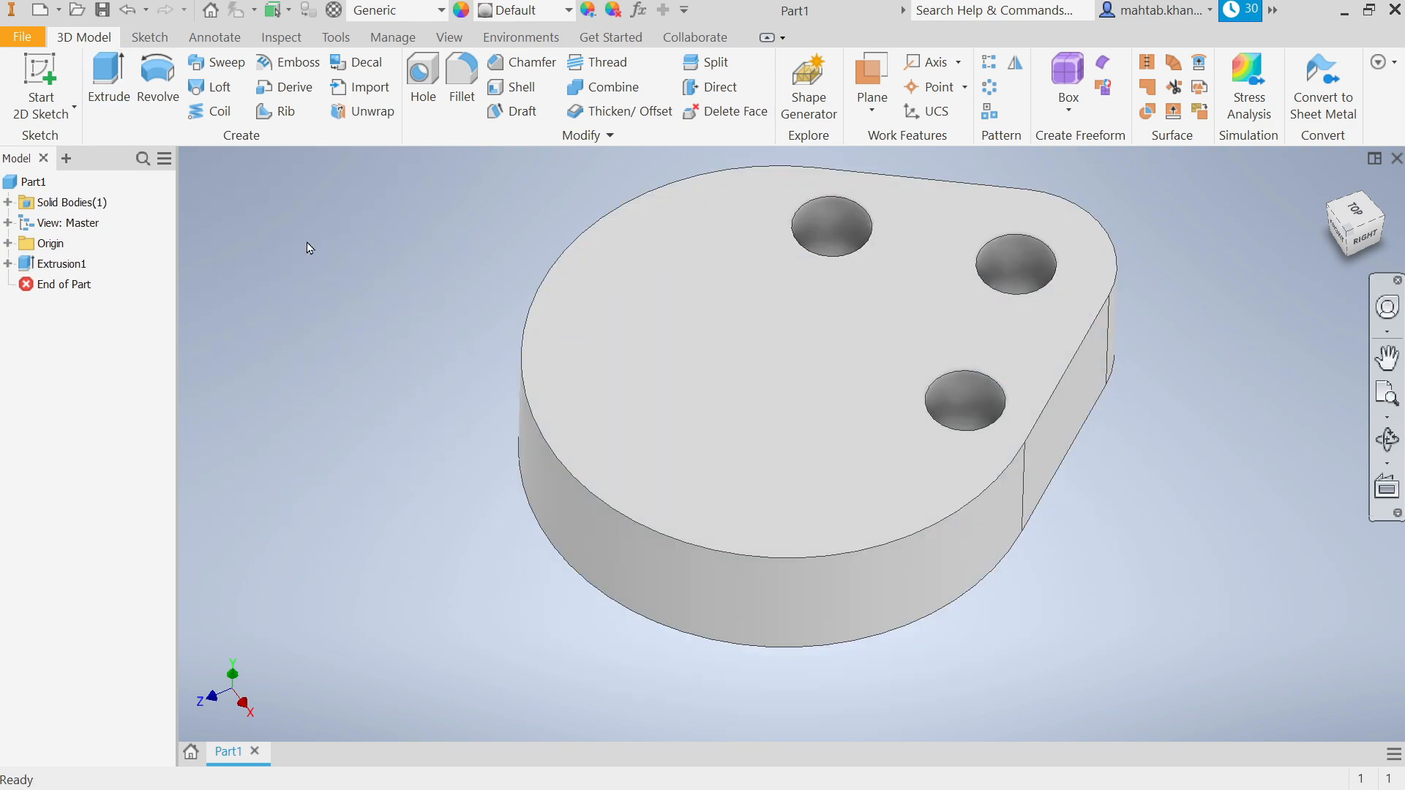
# - Set the part's appearance to Olive Green from the Inventor Material Library
pyautogui.click(568, 9)
pyautogui.scroll(-6, 561, 313)
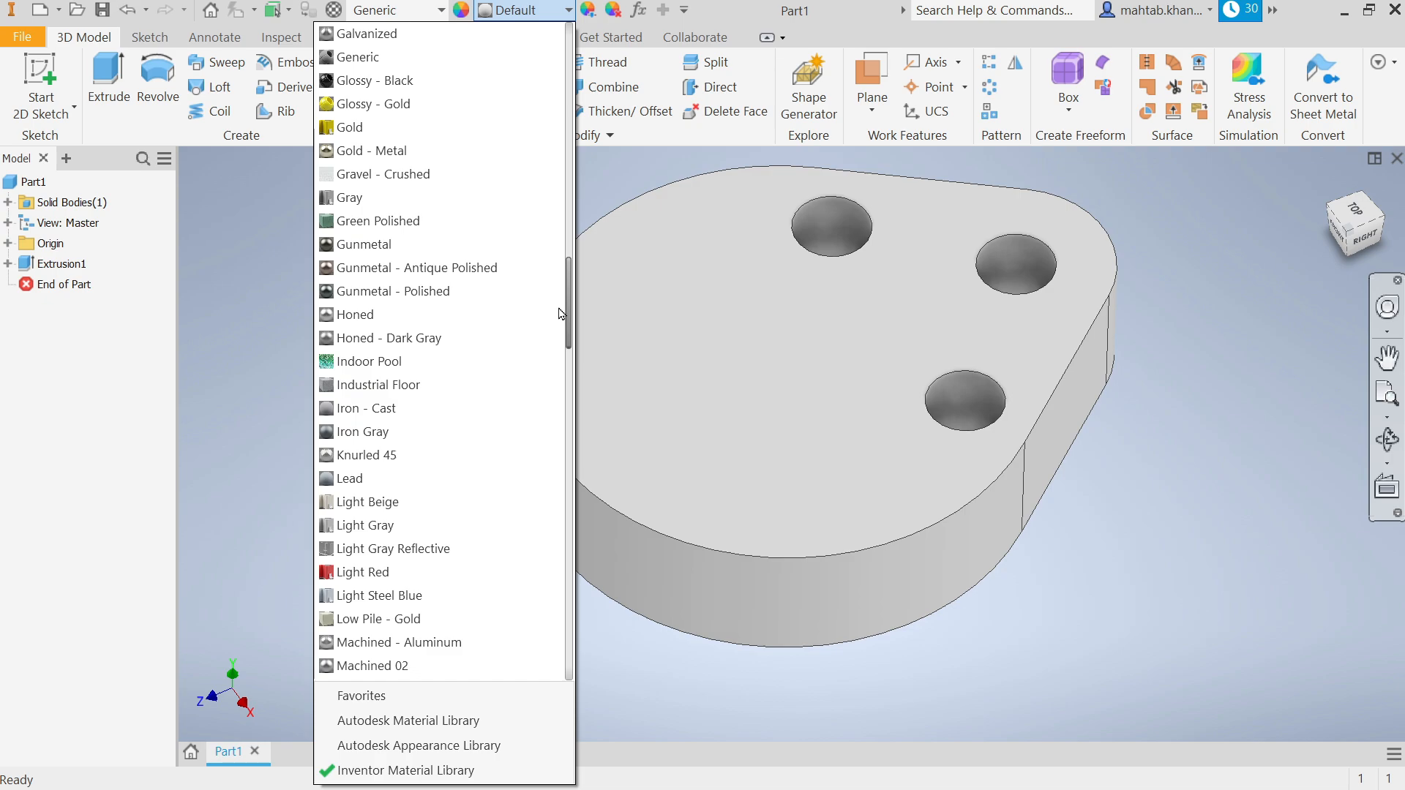
pyautogui.scroll(-7, 561, 313)
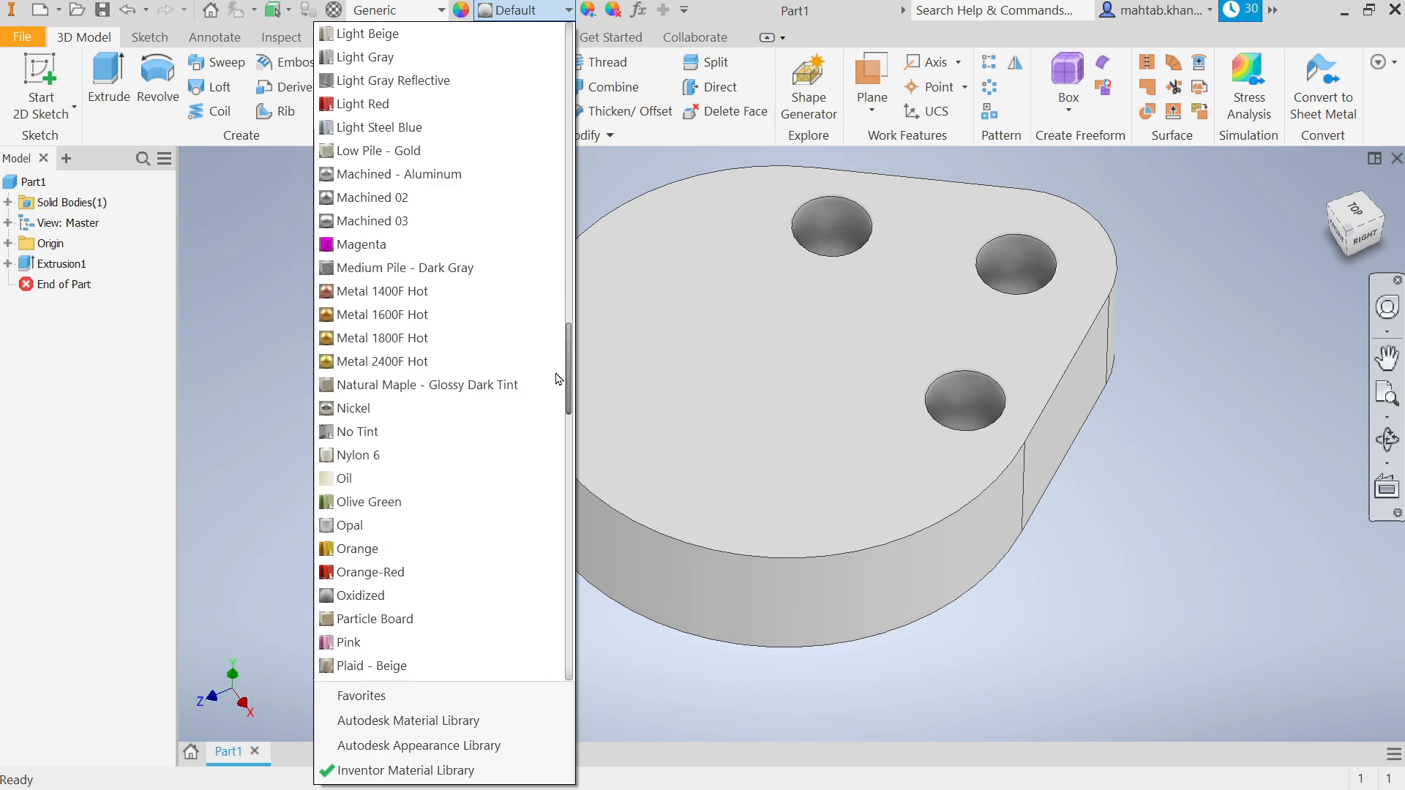
pyautogui.click(386, 502)
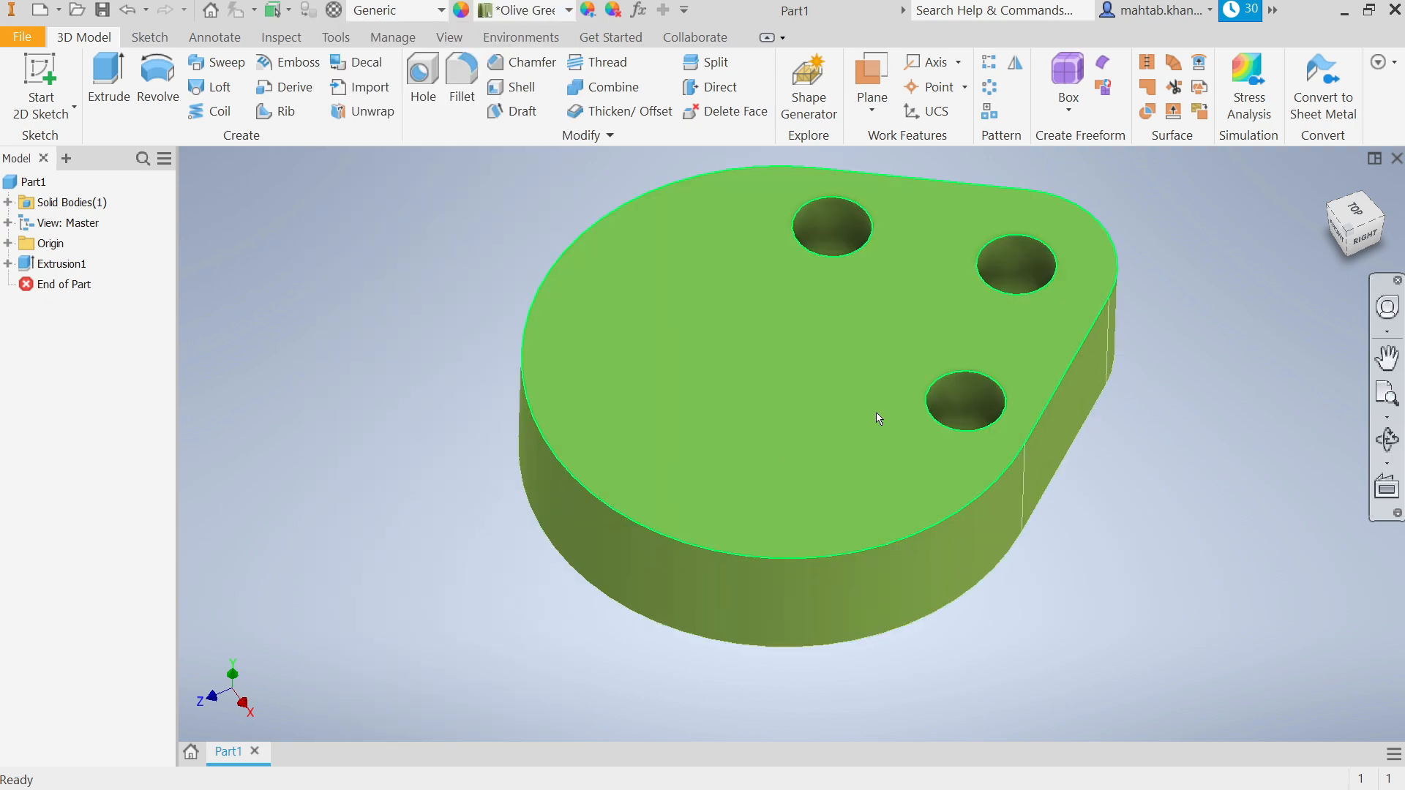
# - Check the Exercise 14 drawing in Photos, return to the Inventor part, and start a new sketch on the plate's top face
pyautogui.scroll(3, 876, 413)
pyautogui.hotkey('alt', 'Tab')
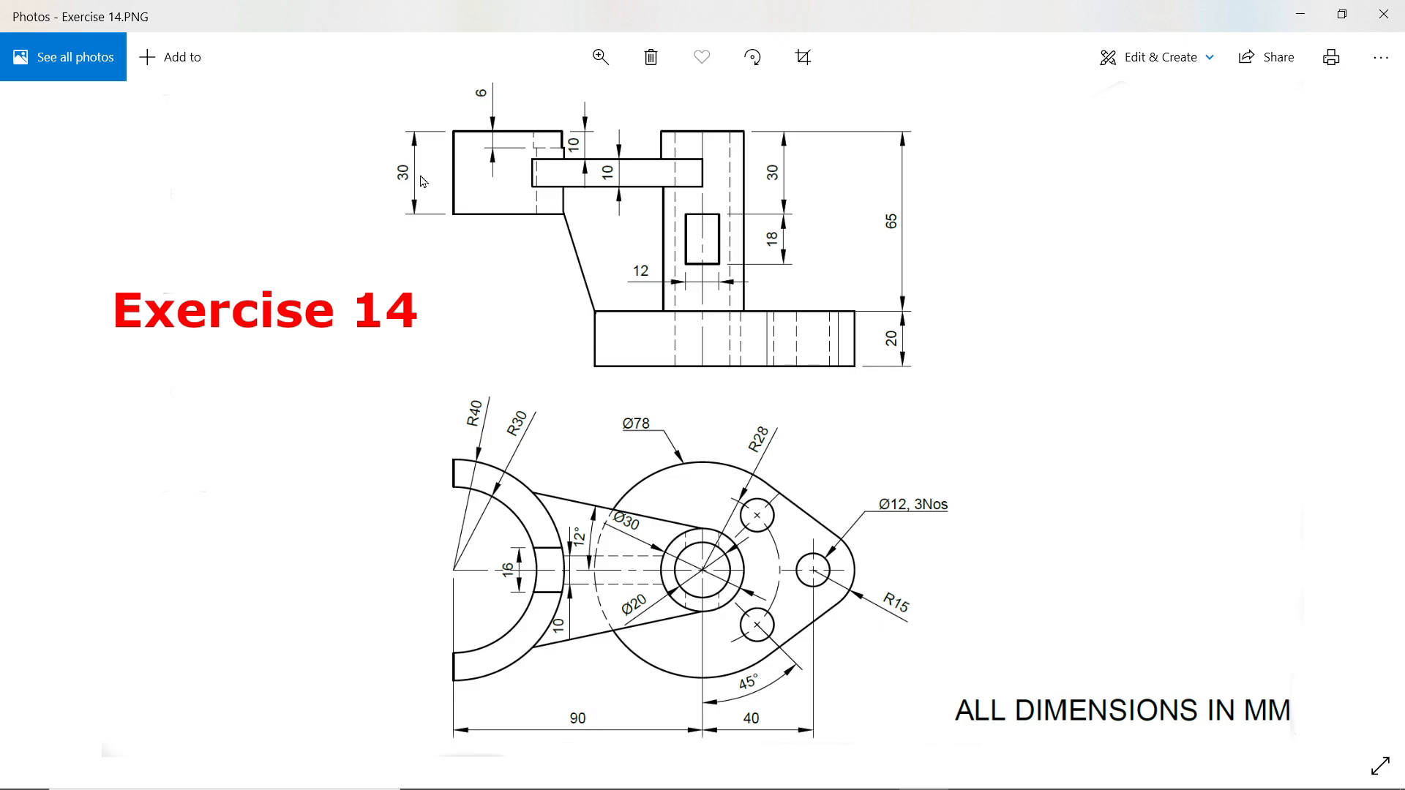
pyautogui.click(1300, 14)
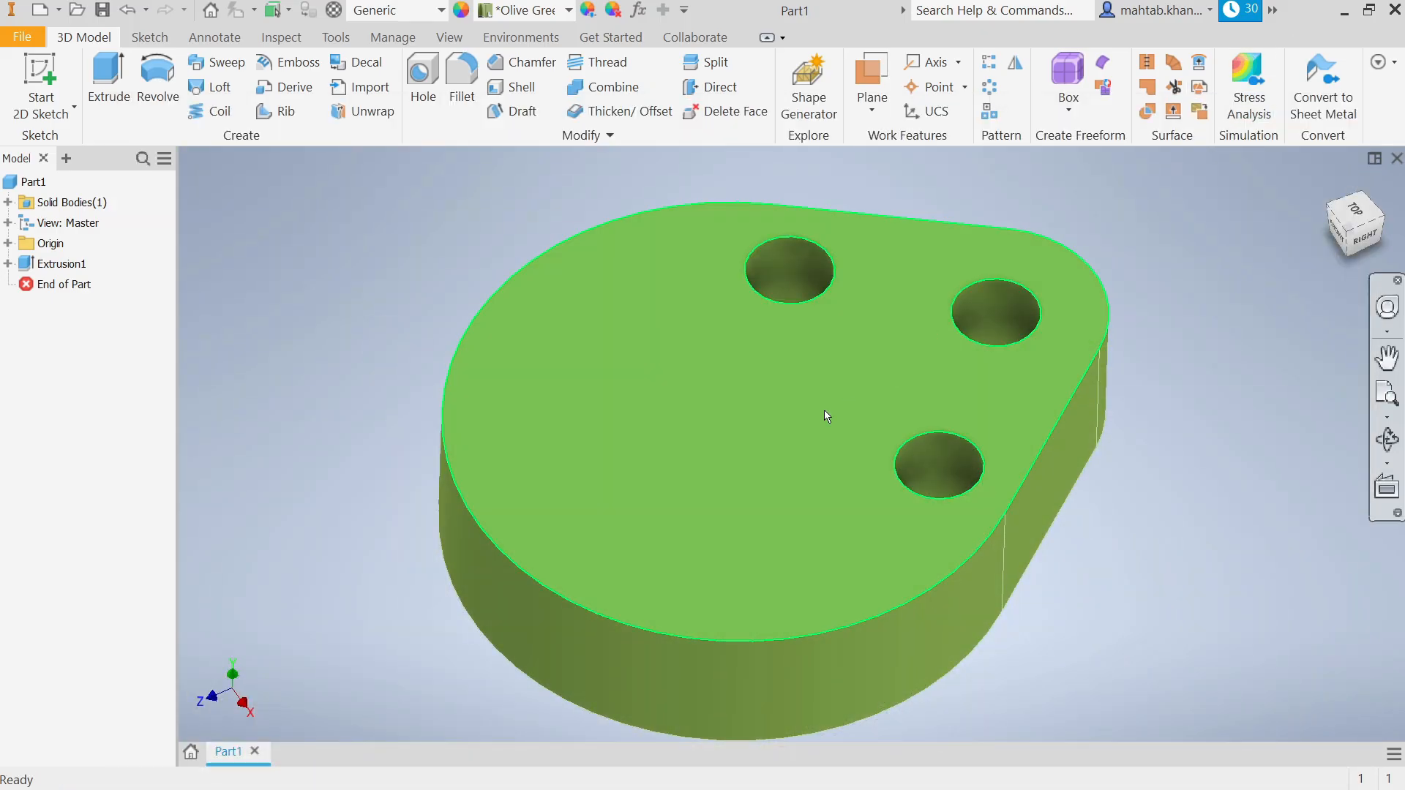
pyautogui.click(739, 434)
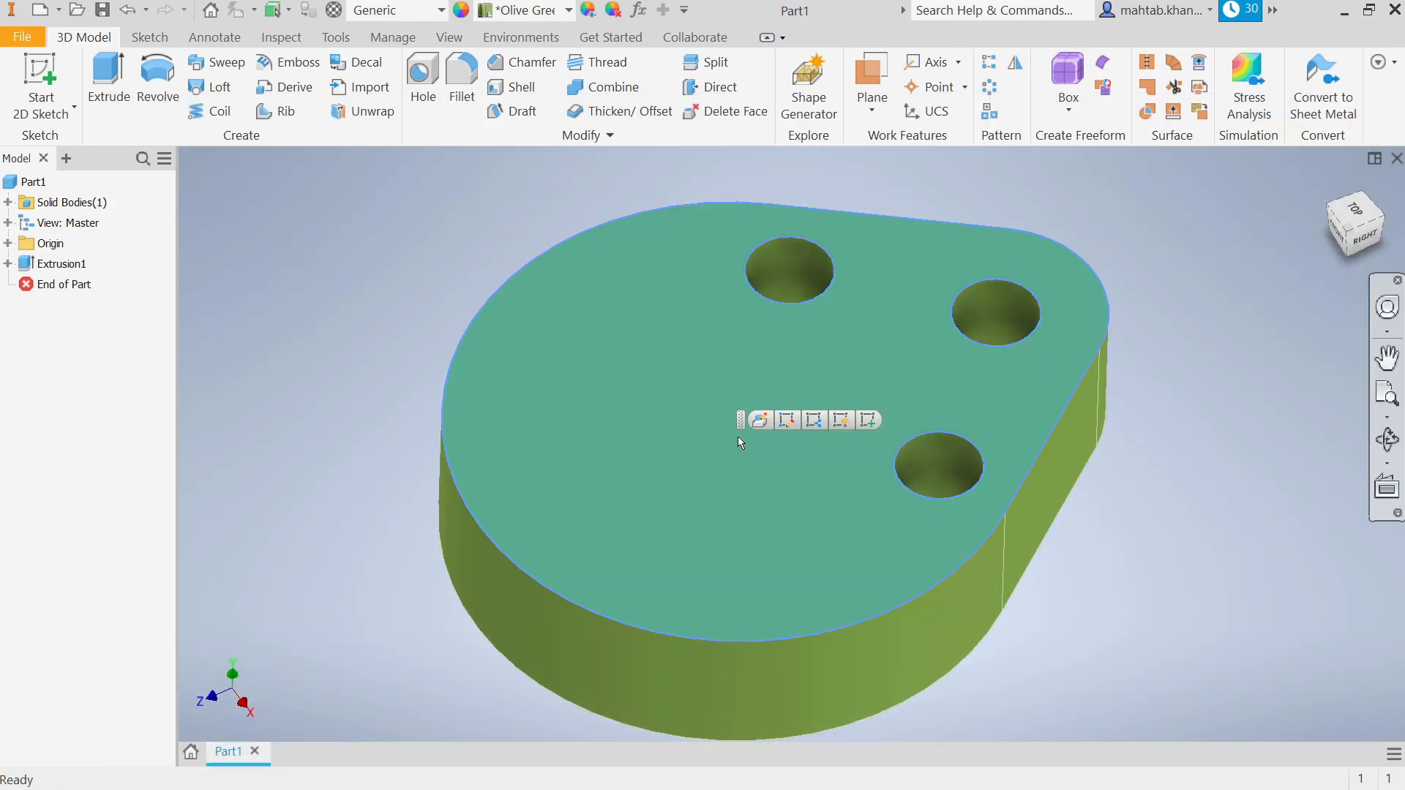
pyautogui.click(870, 420)
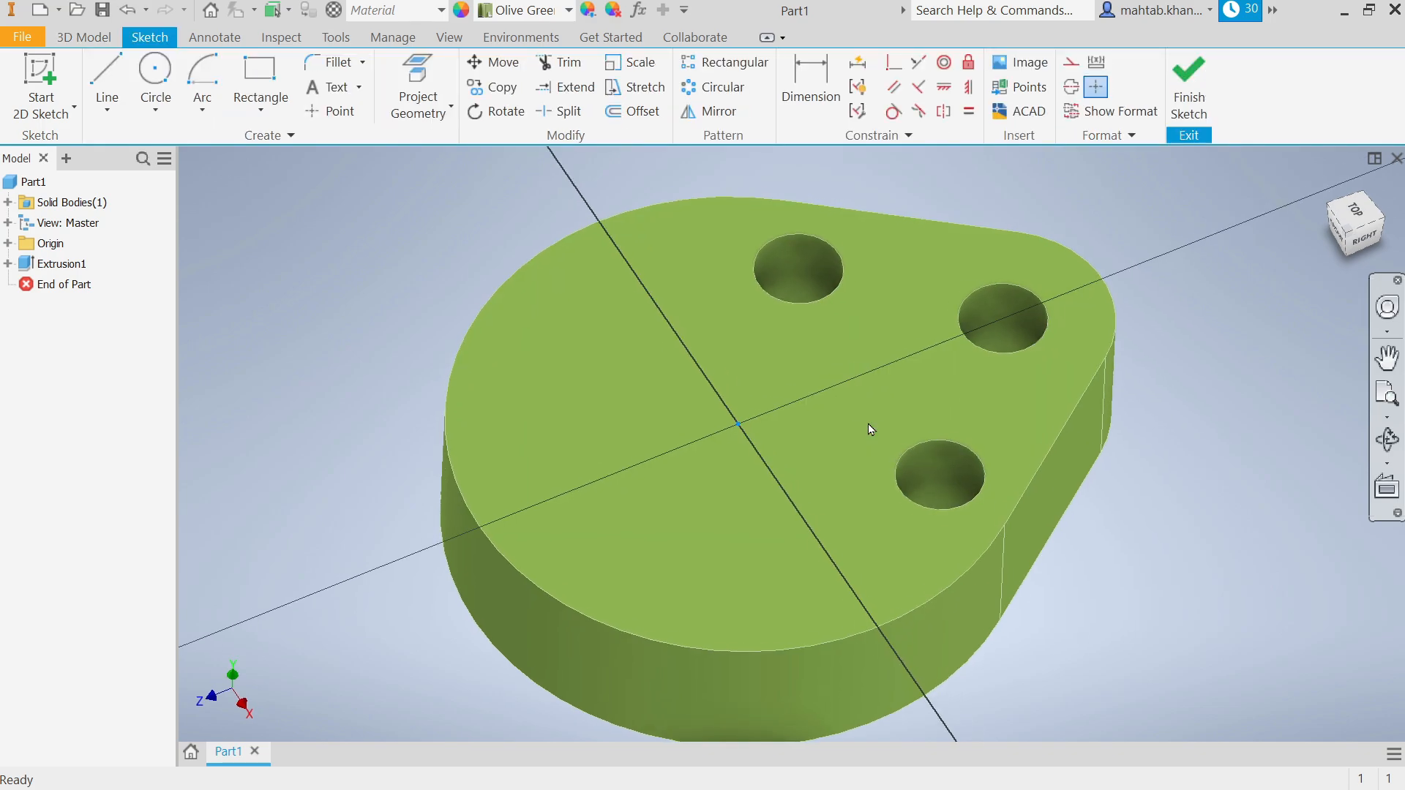
# - Draw two concentric circles centred on the origin with diameters of 30 mm and 20 mm
pyautogui.click(148, 67)
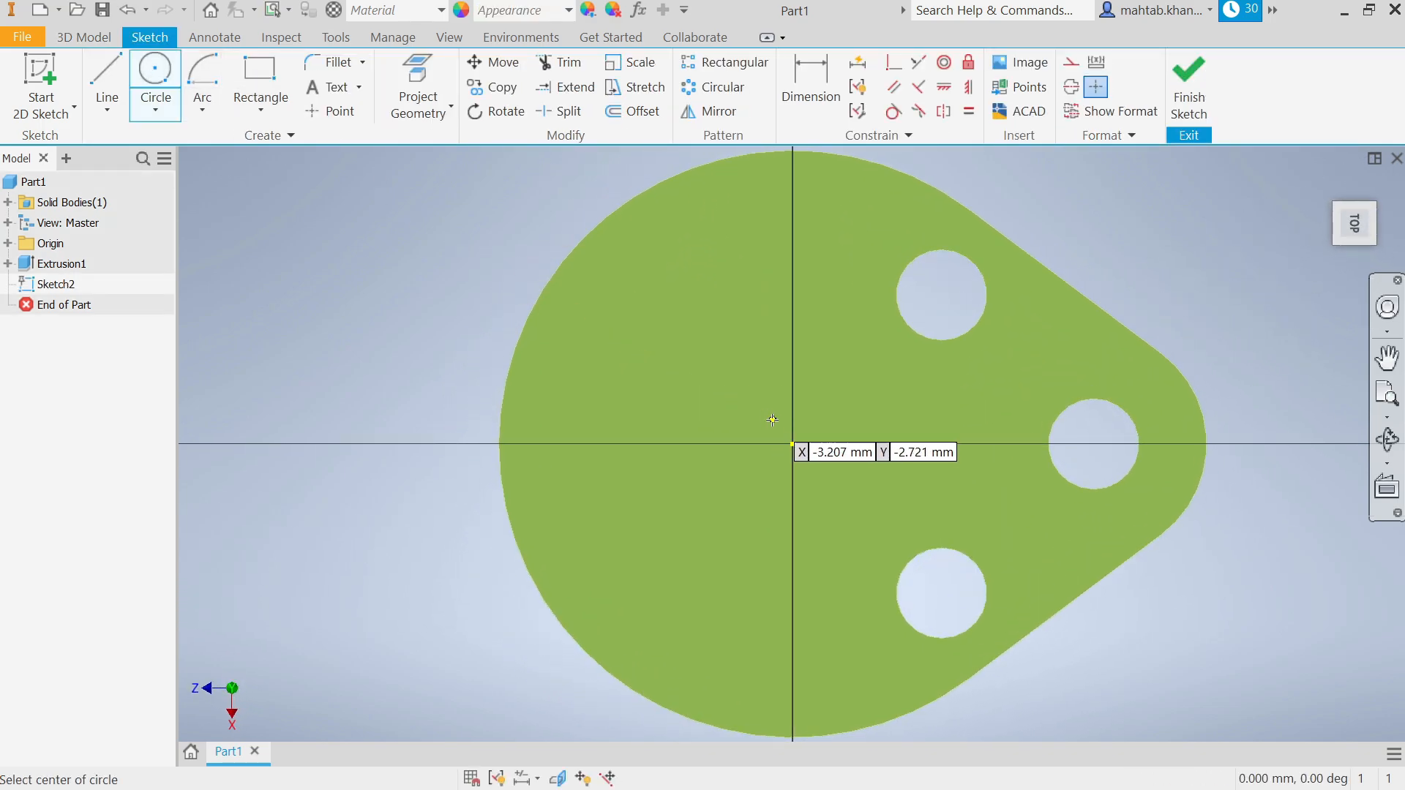
pyautogui.click(793, 443)
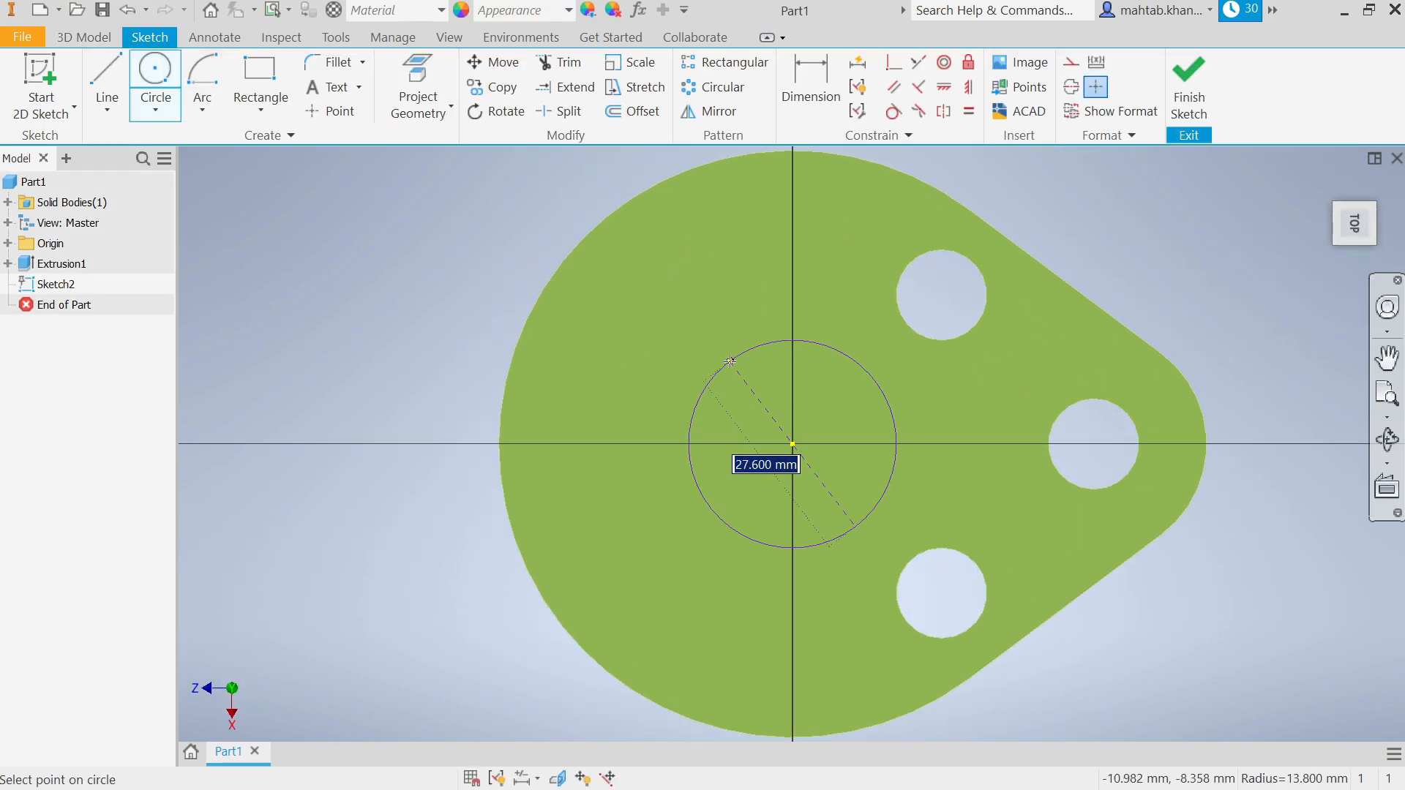
pyautogui.write('30')
pyautogui.press('Return')
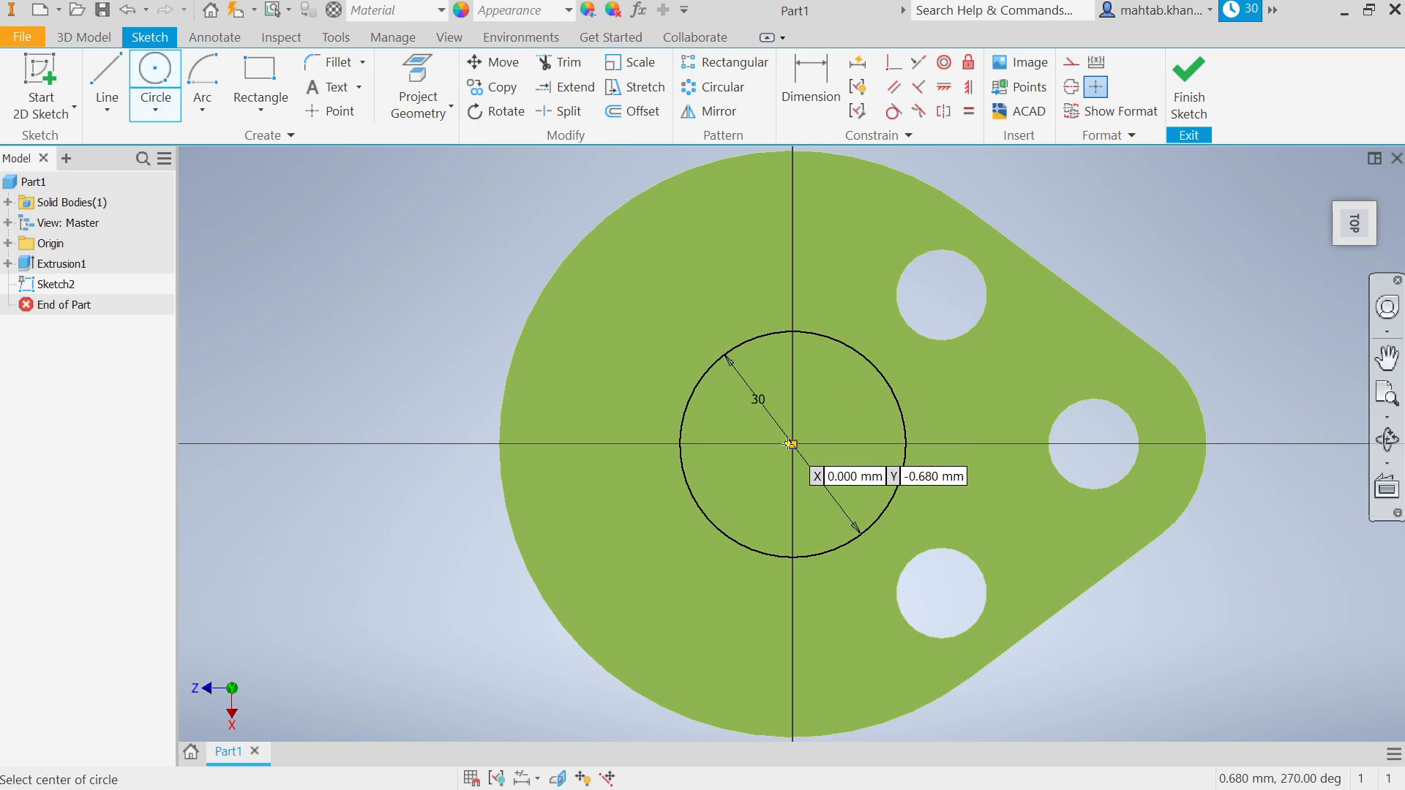
pyautogui.click(792, 443)
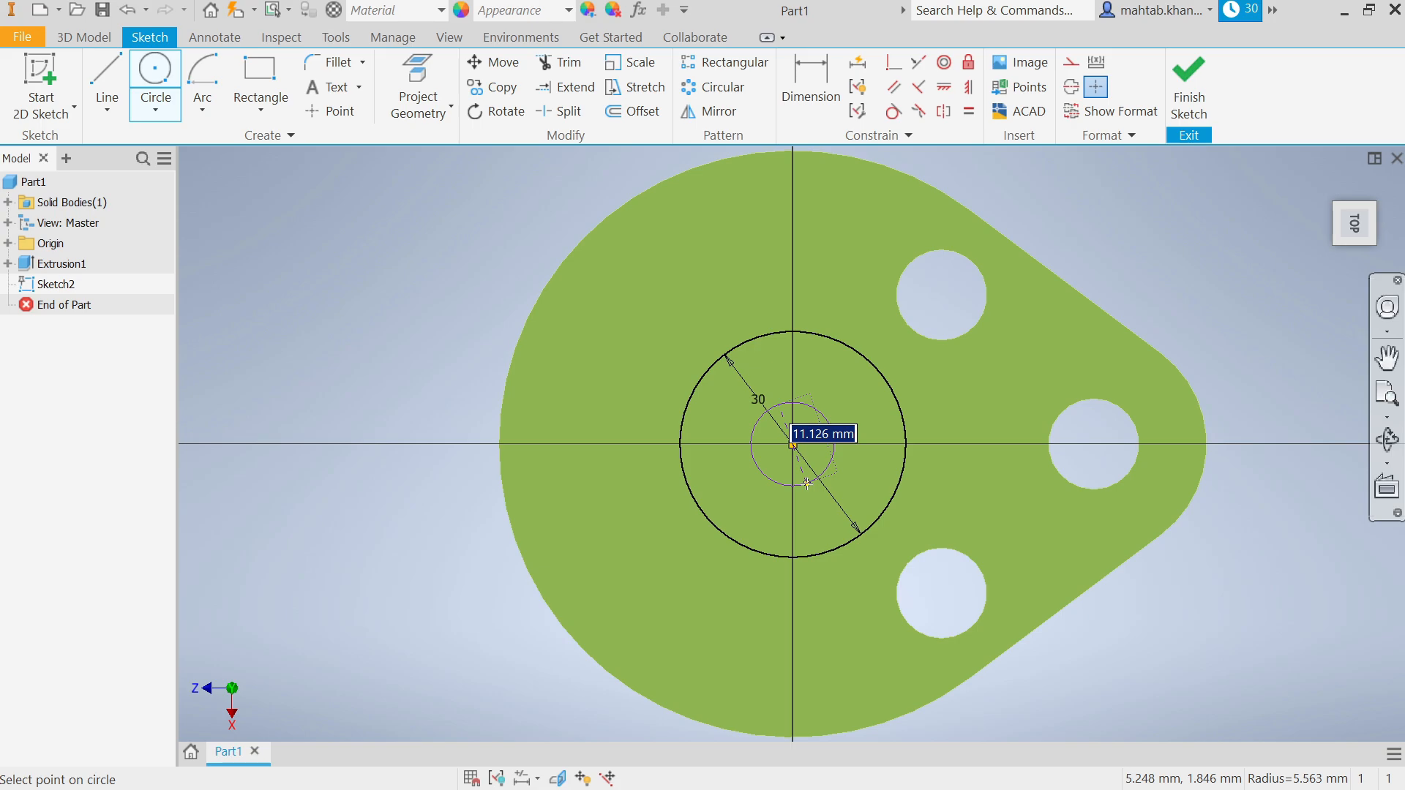
pyautogui.write('2')
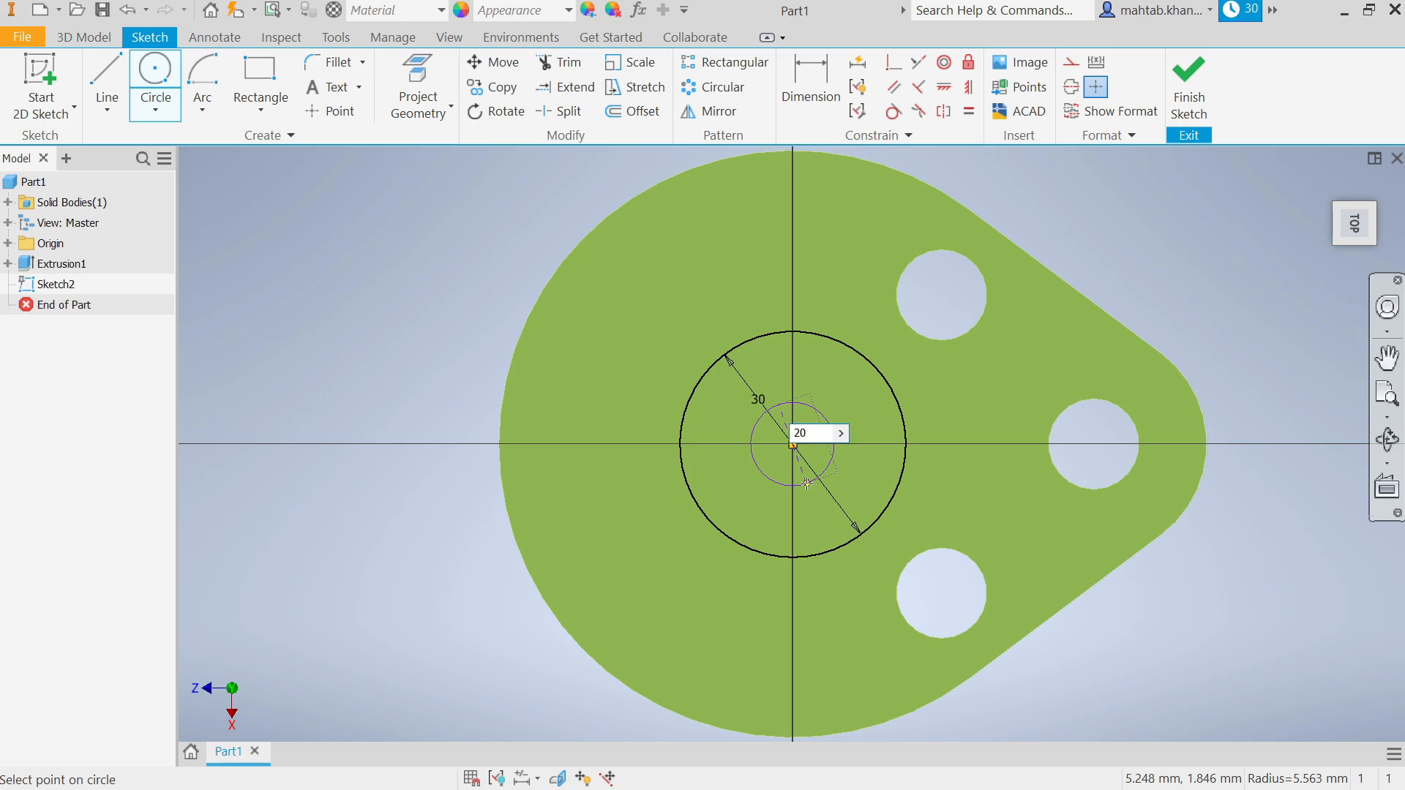
pyautogui.write('0')
pyautogui.press('Return')
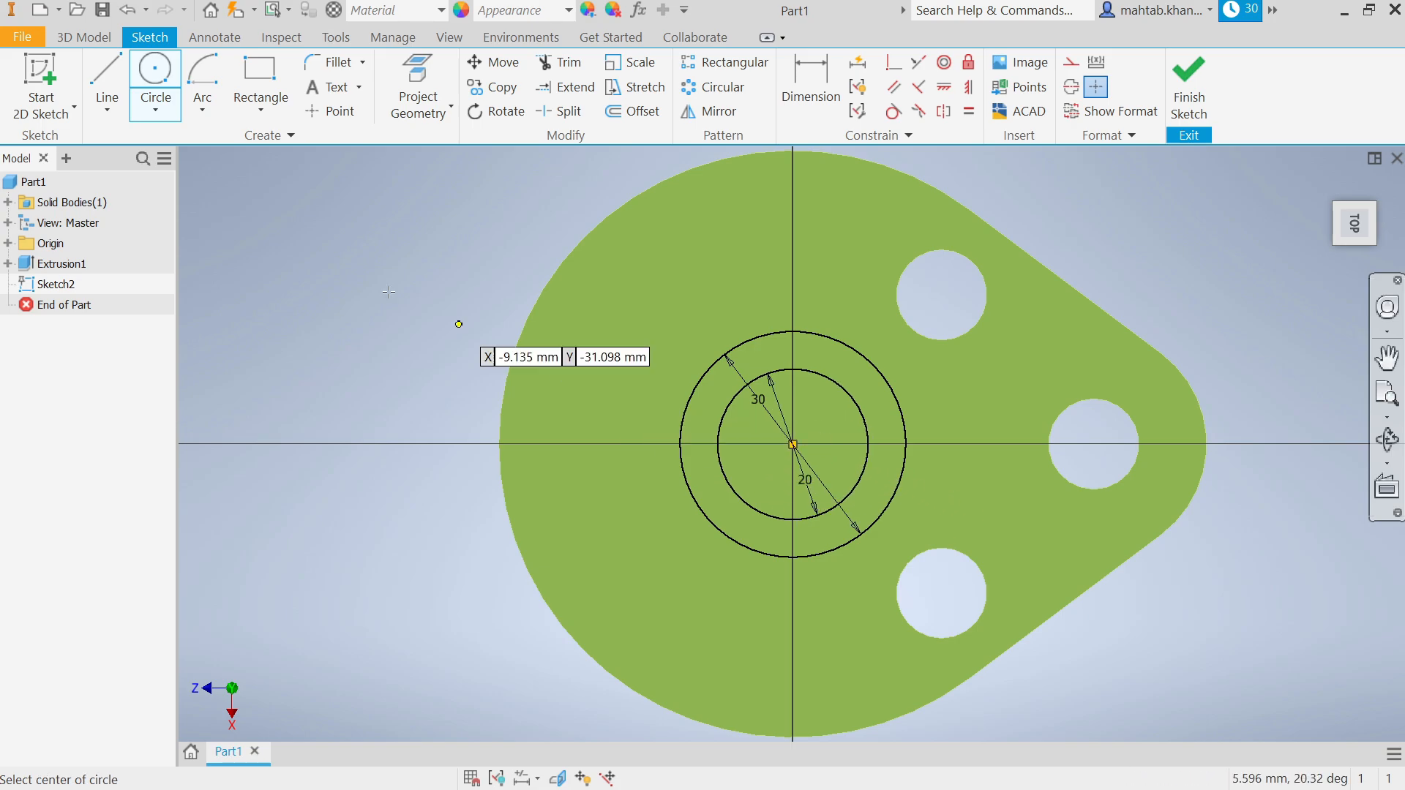
# - Finish the sketch and extrude the ring between the 30 mm and 20 mm circles 65 mm upward from the plate
pyautogui.click(1184, 105)
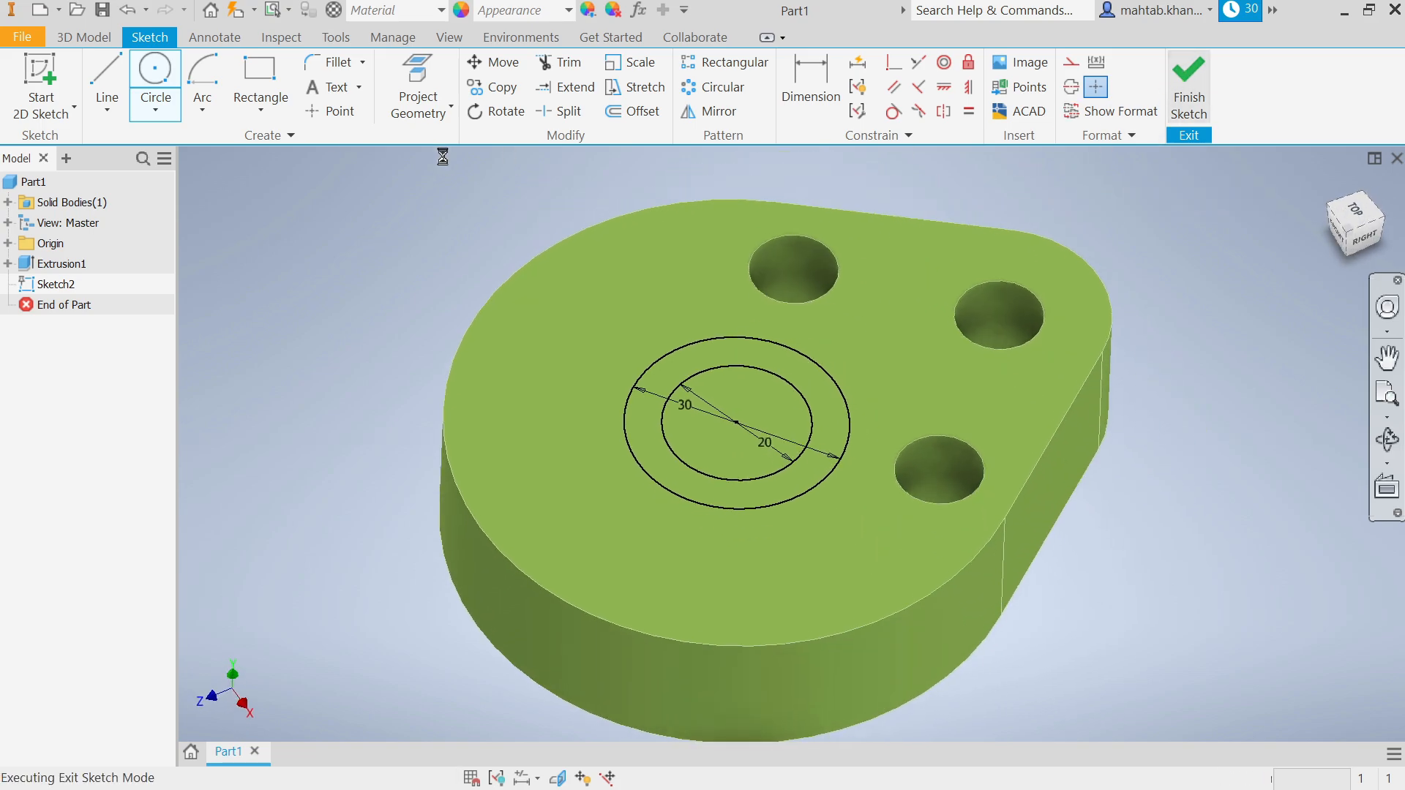
pyautogui.click(108, 90)
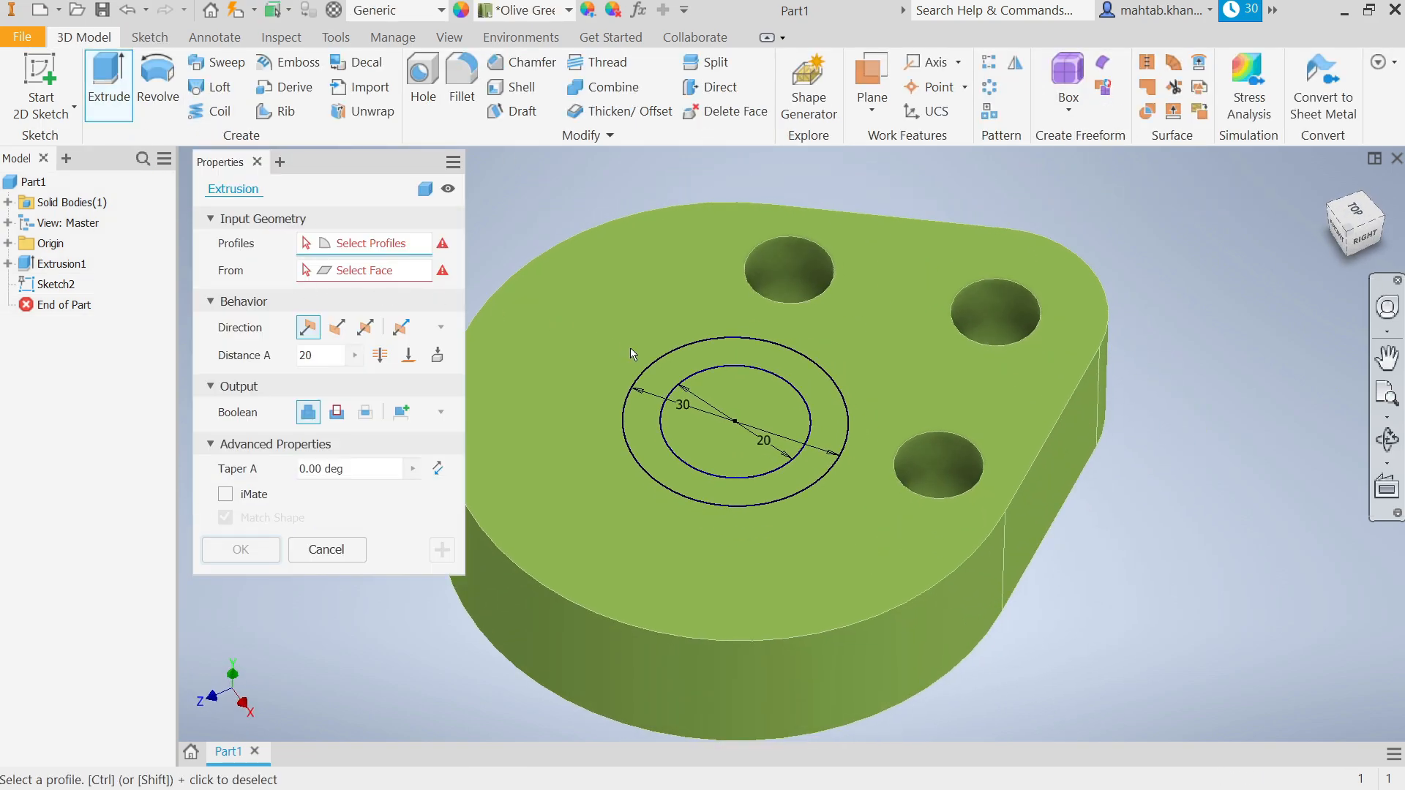
pyautogui.click(788, 371)
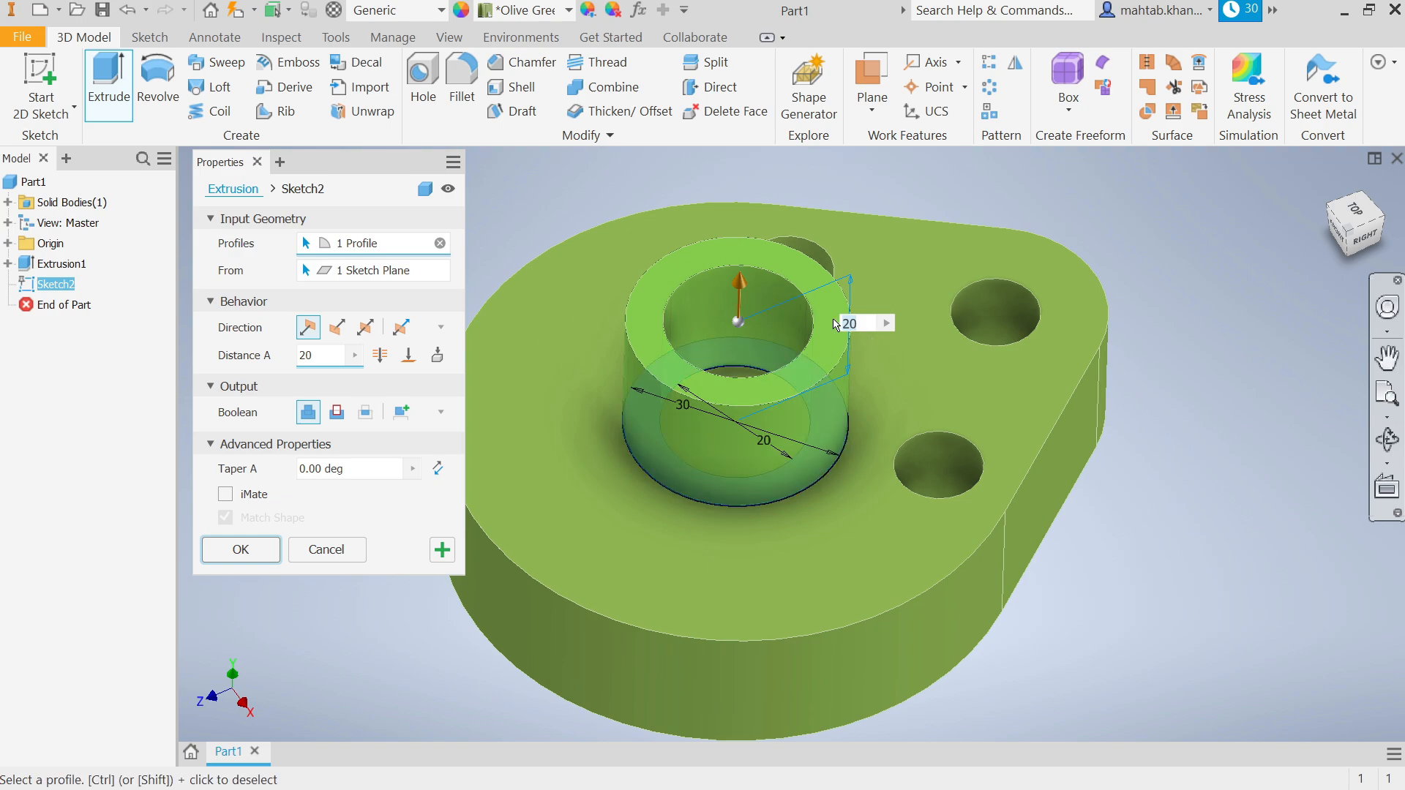
pyautogui.press('Return')
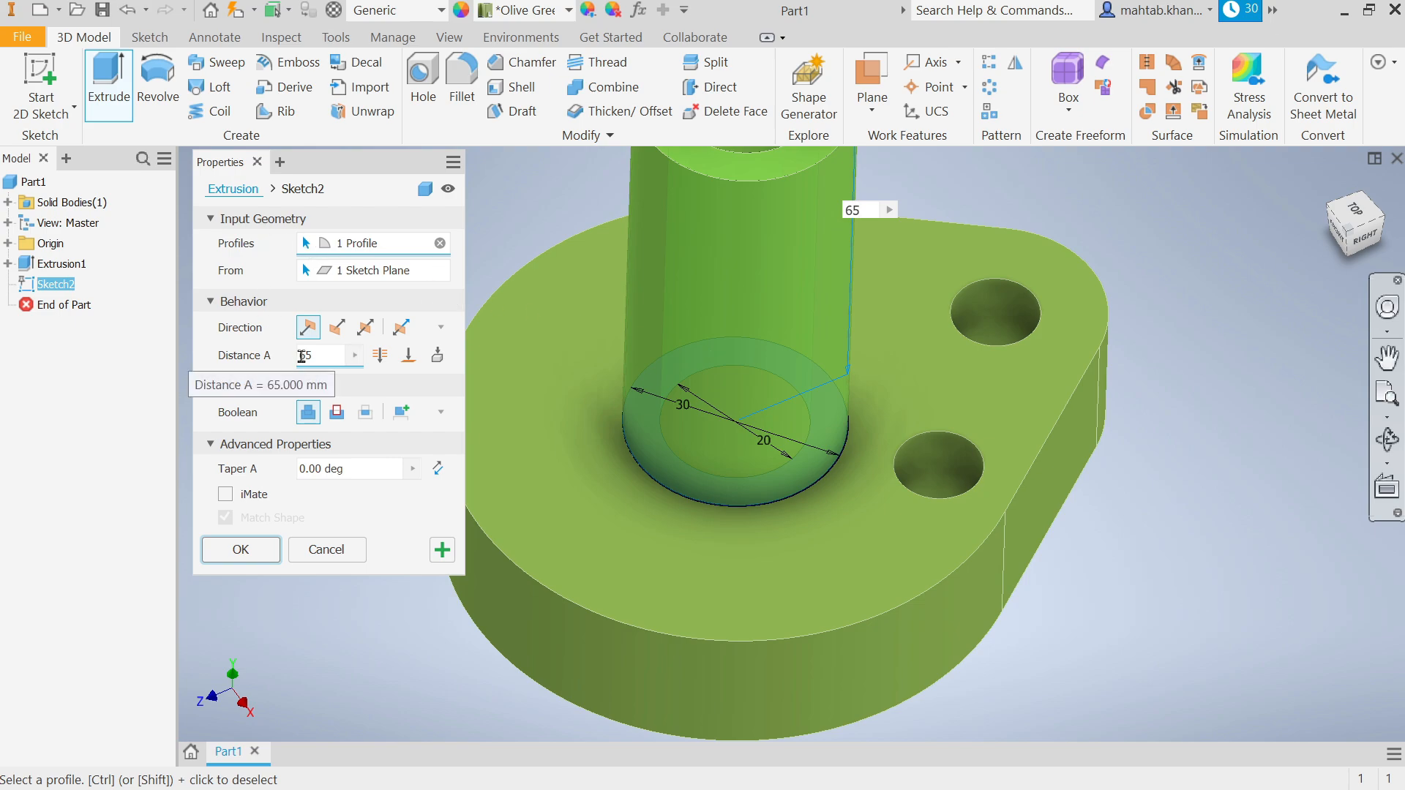
pyautogui.click(247, 552)
pyautogui.scroll(5, 727, 525)
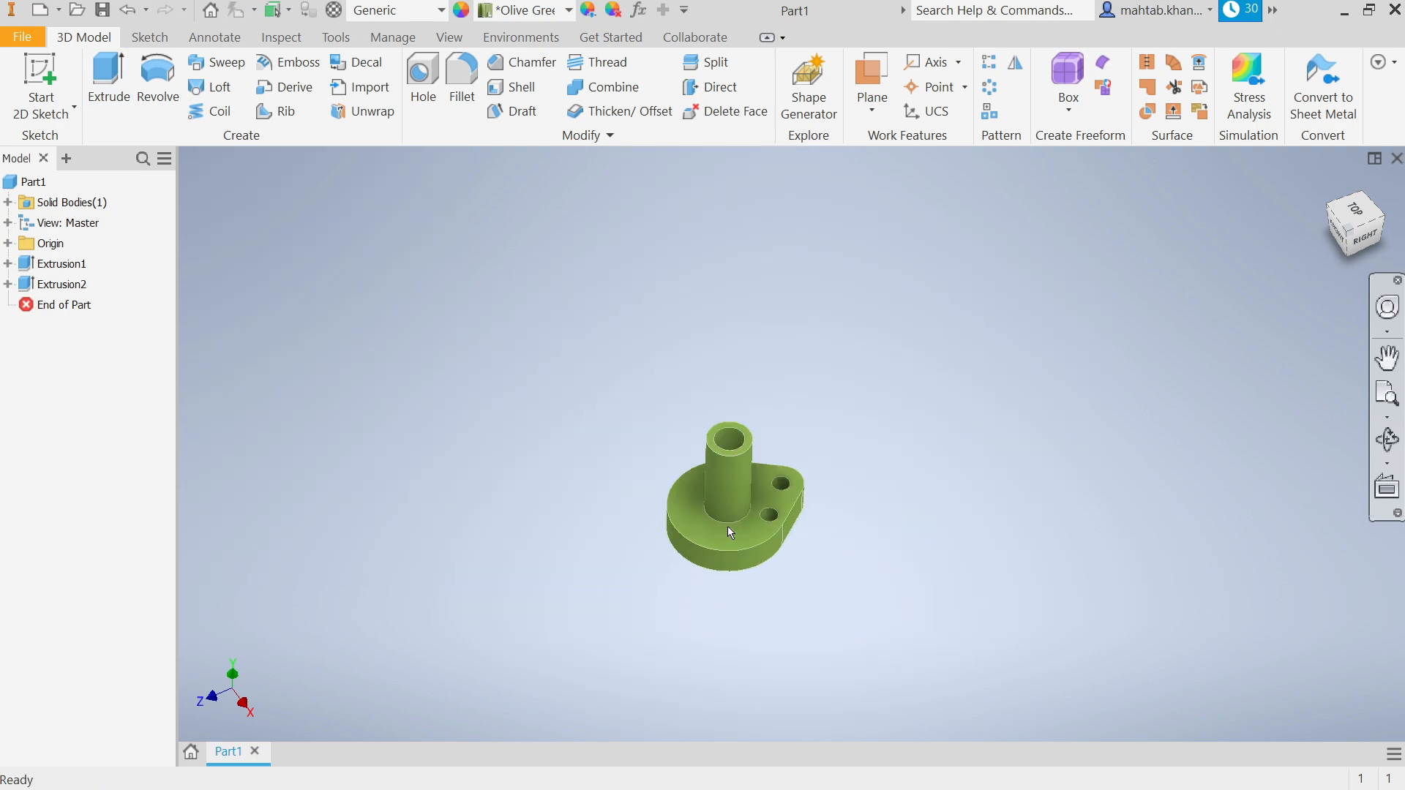
# - Start a sketch on the boss's top face and draw a line from the origin away from the three holes, entering 90 mm as its length
pyautogui.scroll(-4, 739, 498)
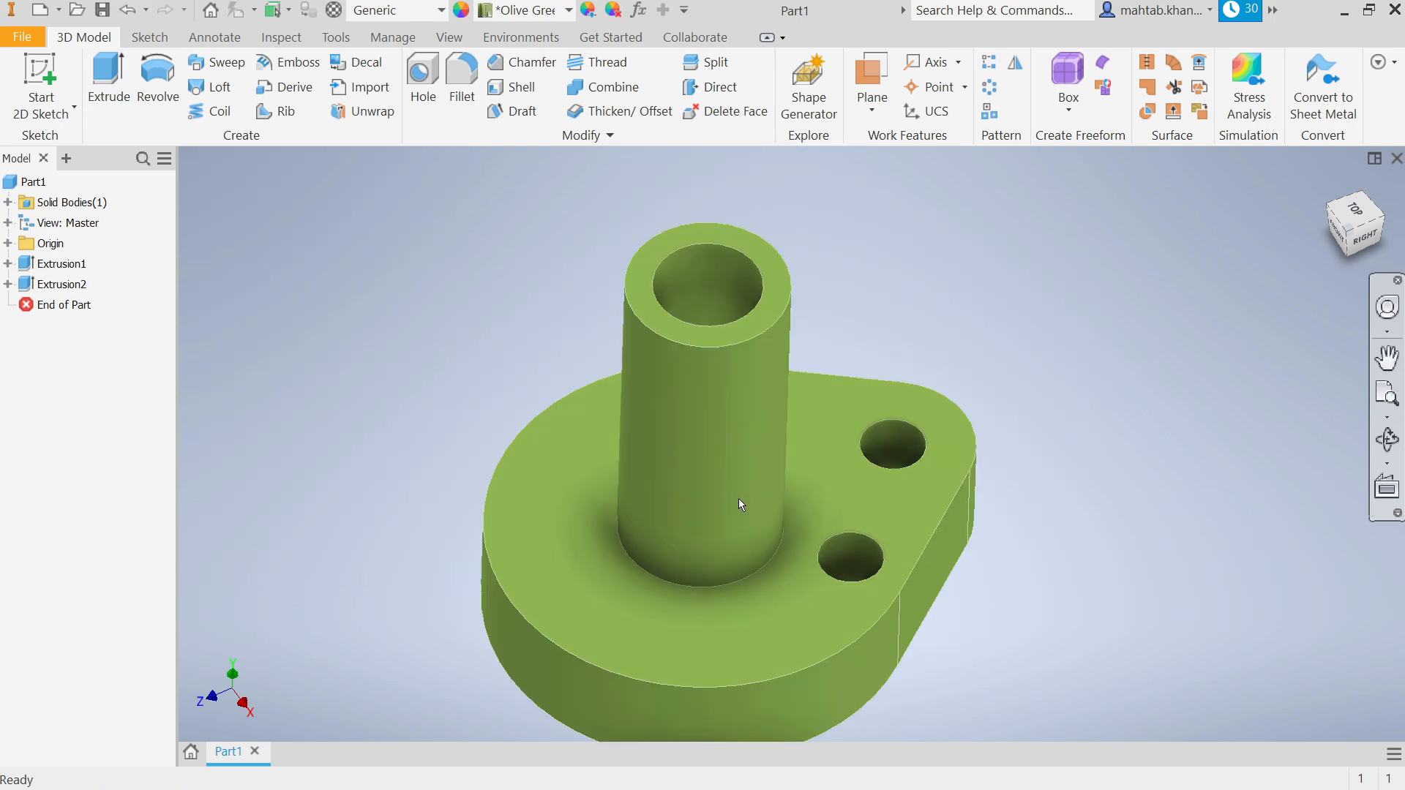
pyautogui.click(642, 284)
pyautogui.click(771, 256)
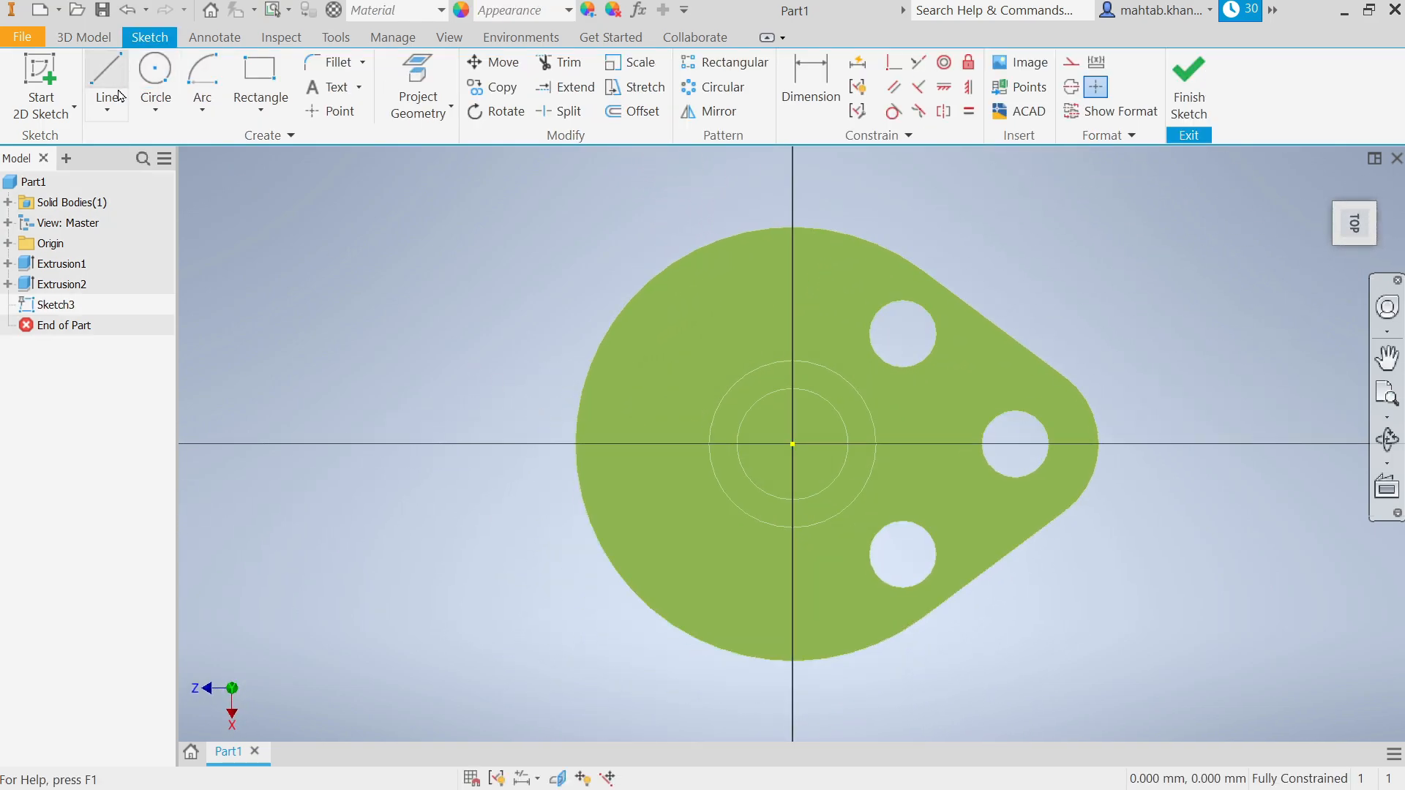
pyautogui.click(120, 73)
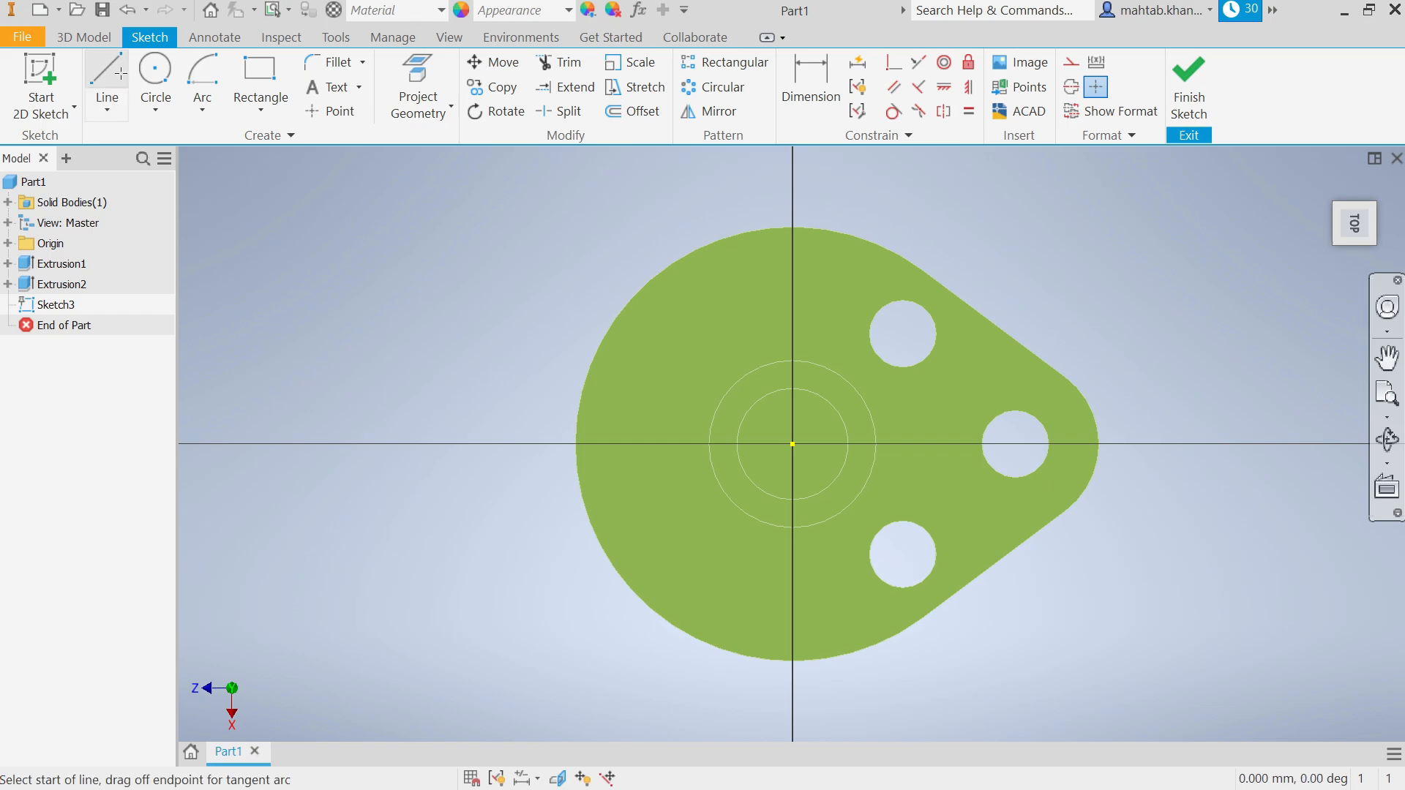
pyautogui.click(792, 445)
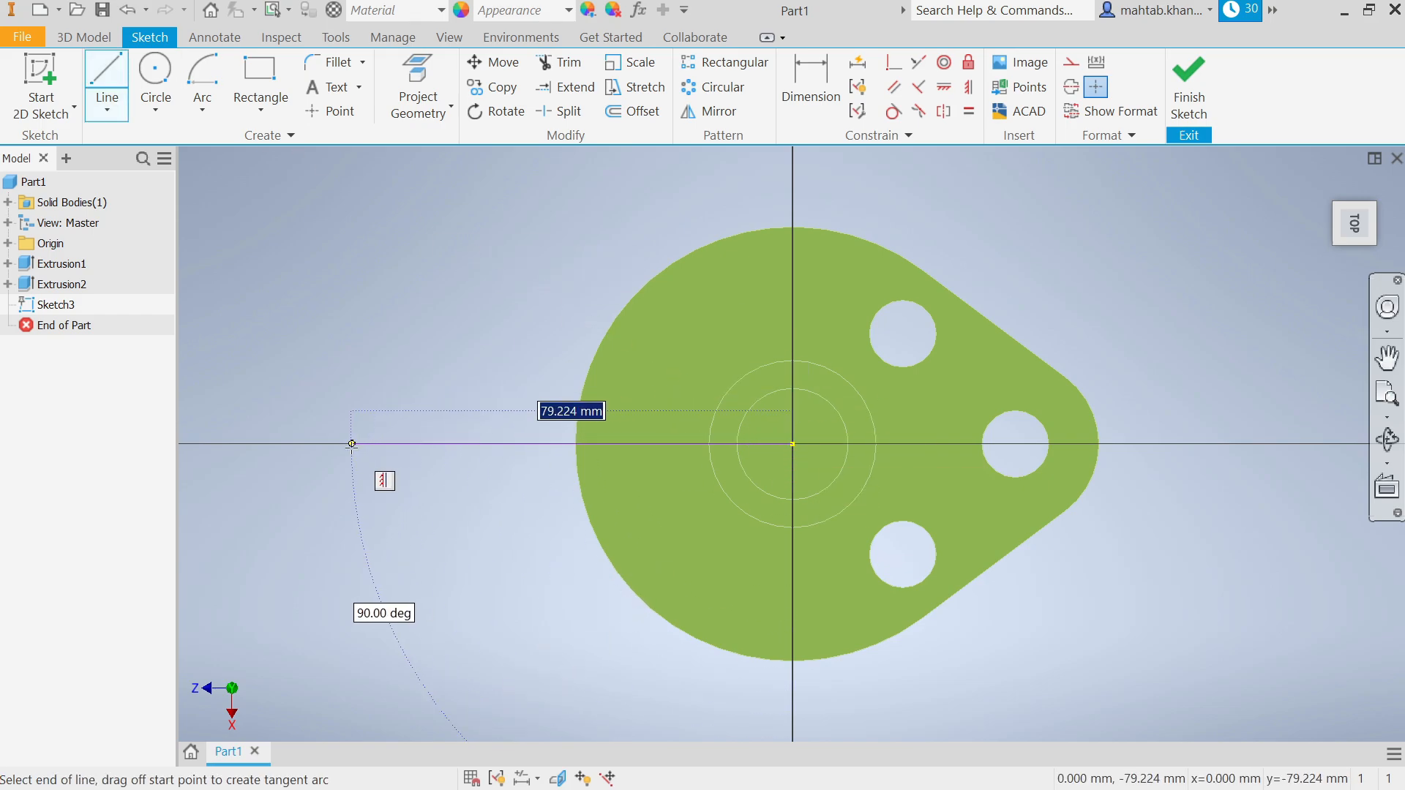
pyautogui.write('90')
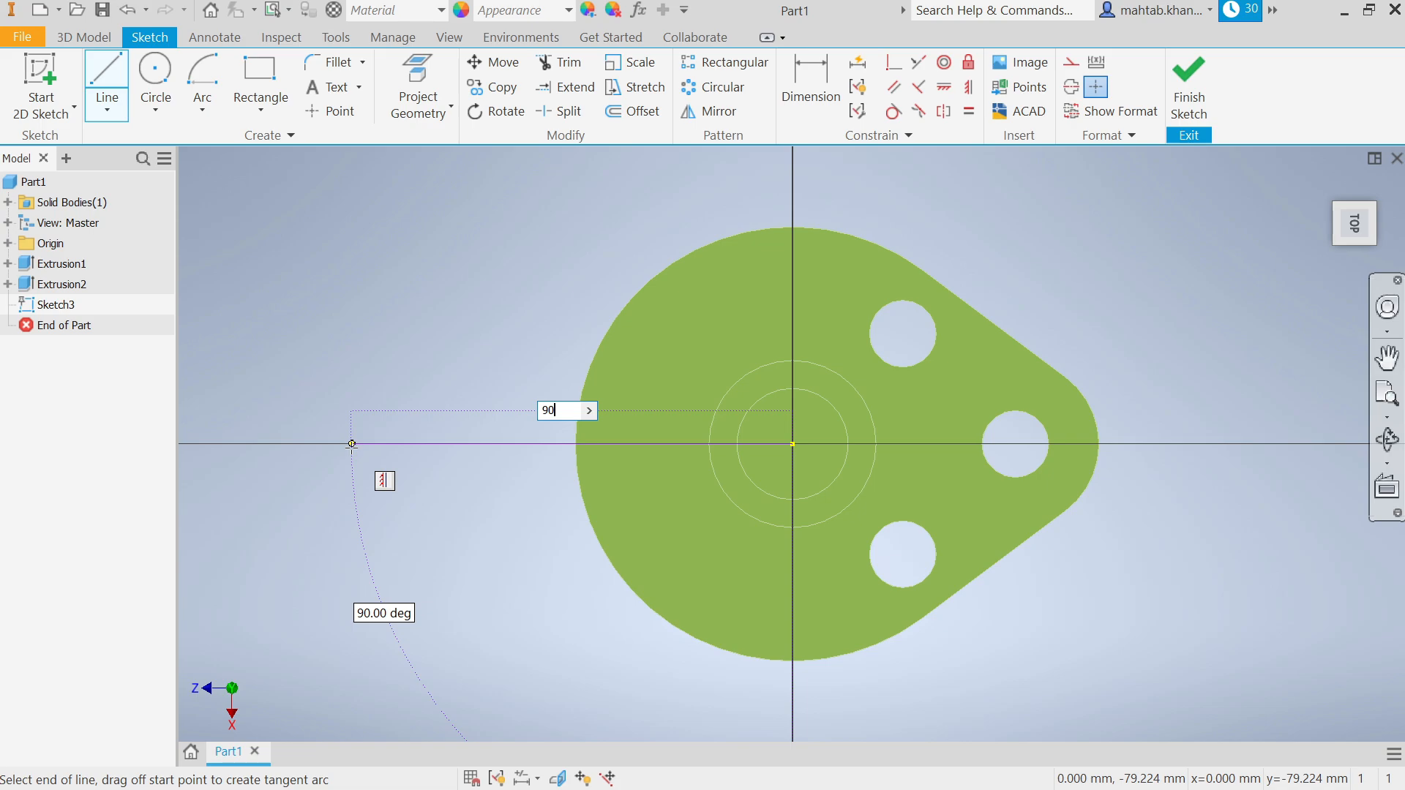
pyautogui.press('Return')
pyautogui.rightClick(397, 359)
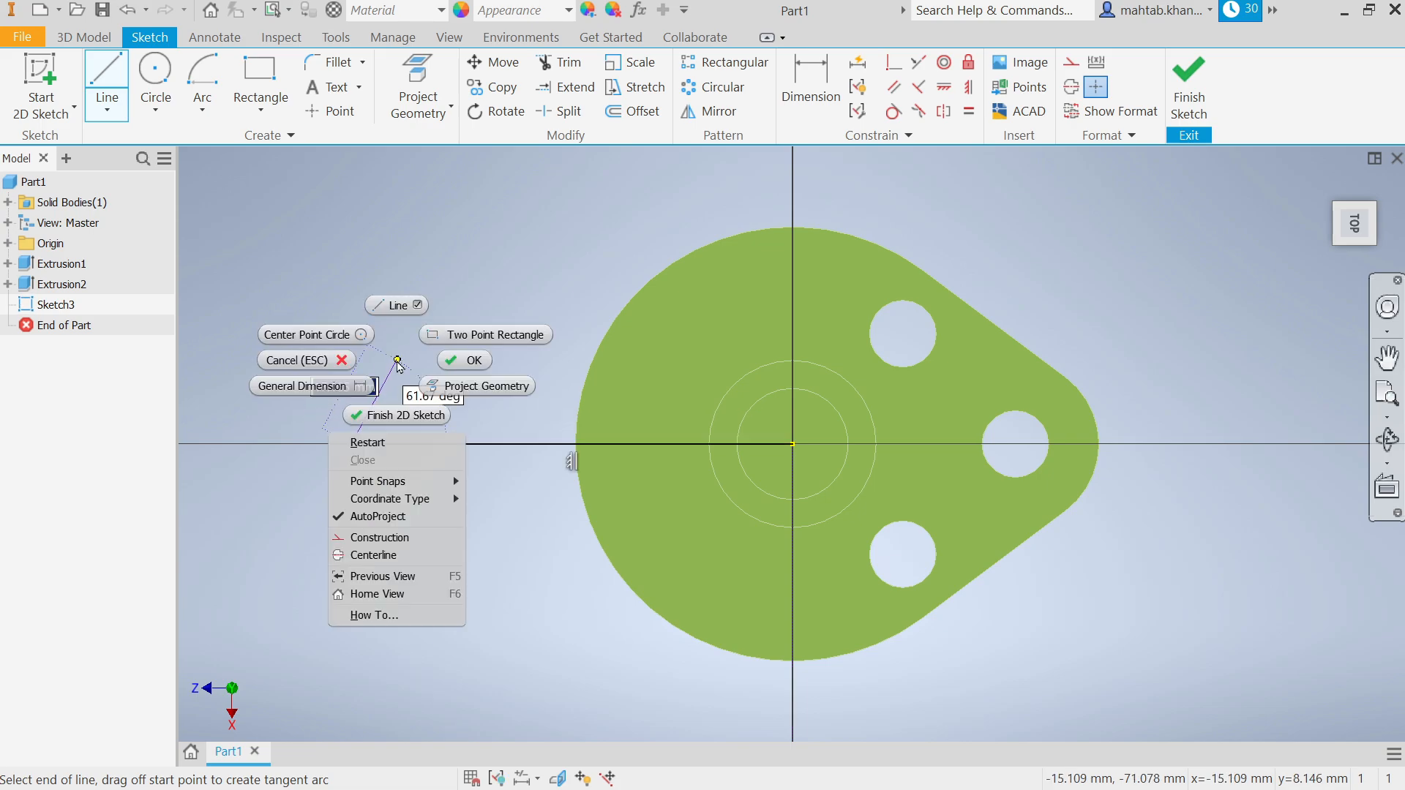
pyautogui.click(472, 362)
# - Convert the line running outward from the origin to construction geometry
pyautogui.rightClick(517, 449)
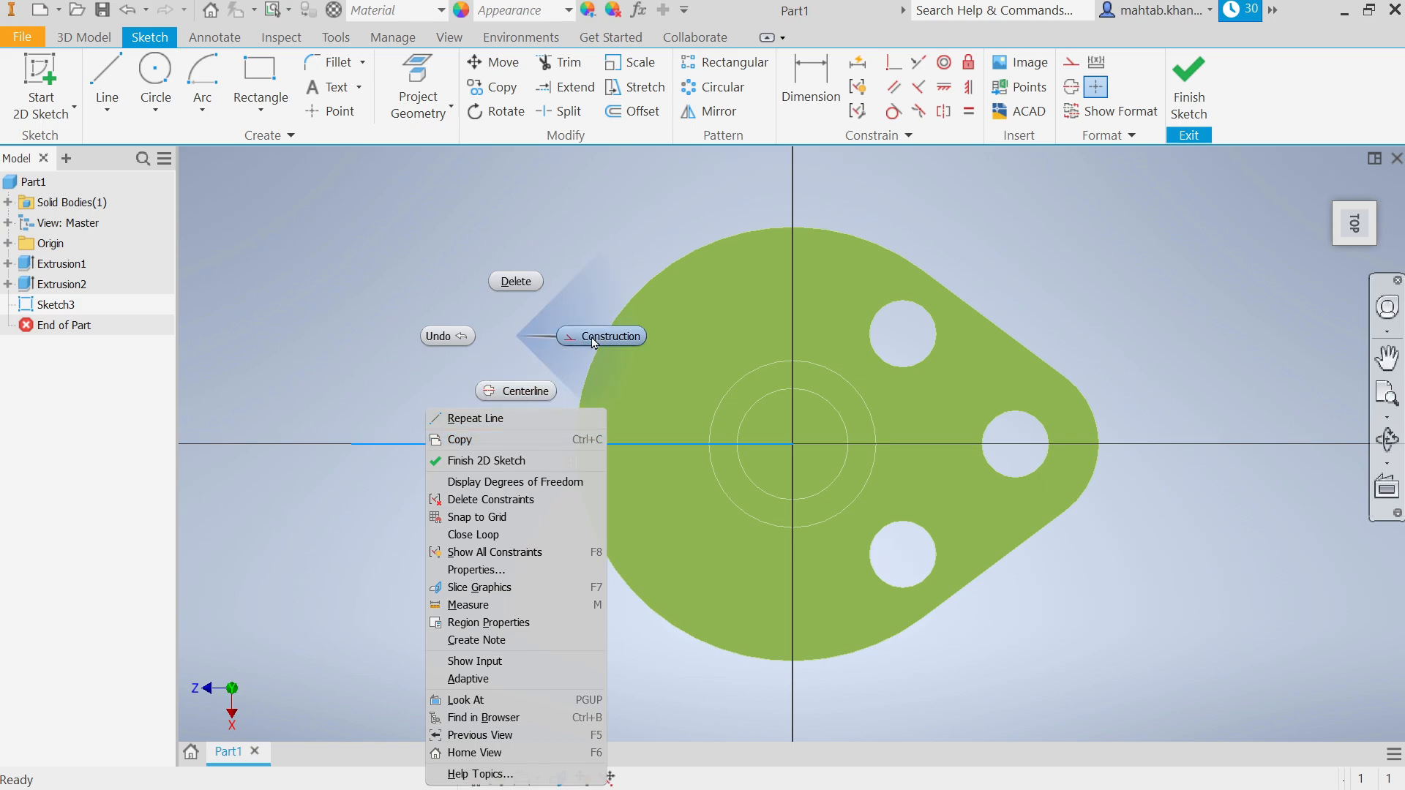
pyautogui.click(526, 394)
pyautogui.scroll(-3, 573, 383)
pyautogui.scroll(3, 474, 415)
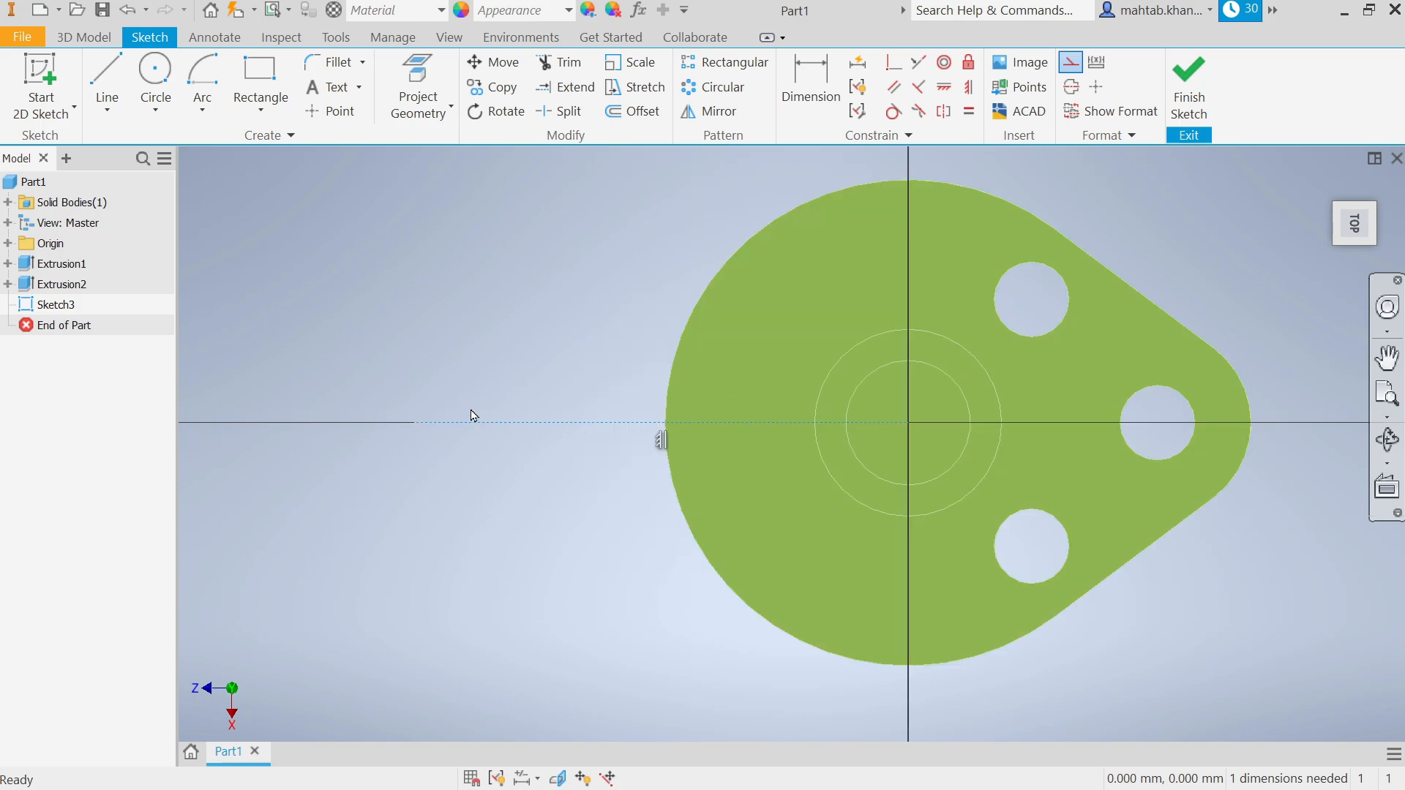
# - Draw two concentric circles with diameters of 80 mm and 60 mm centred on the construction line's outer endpoint
pyautogui.press('c')
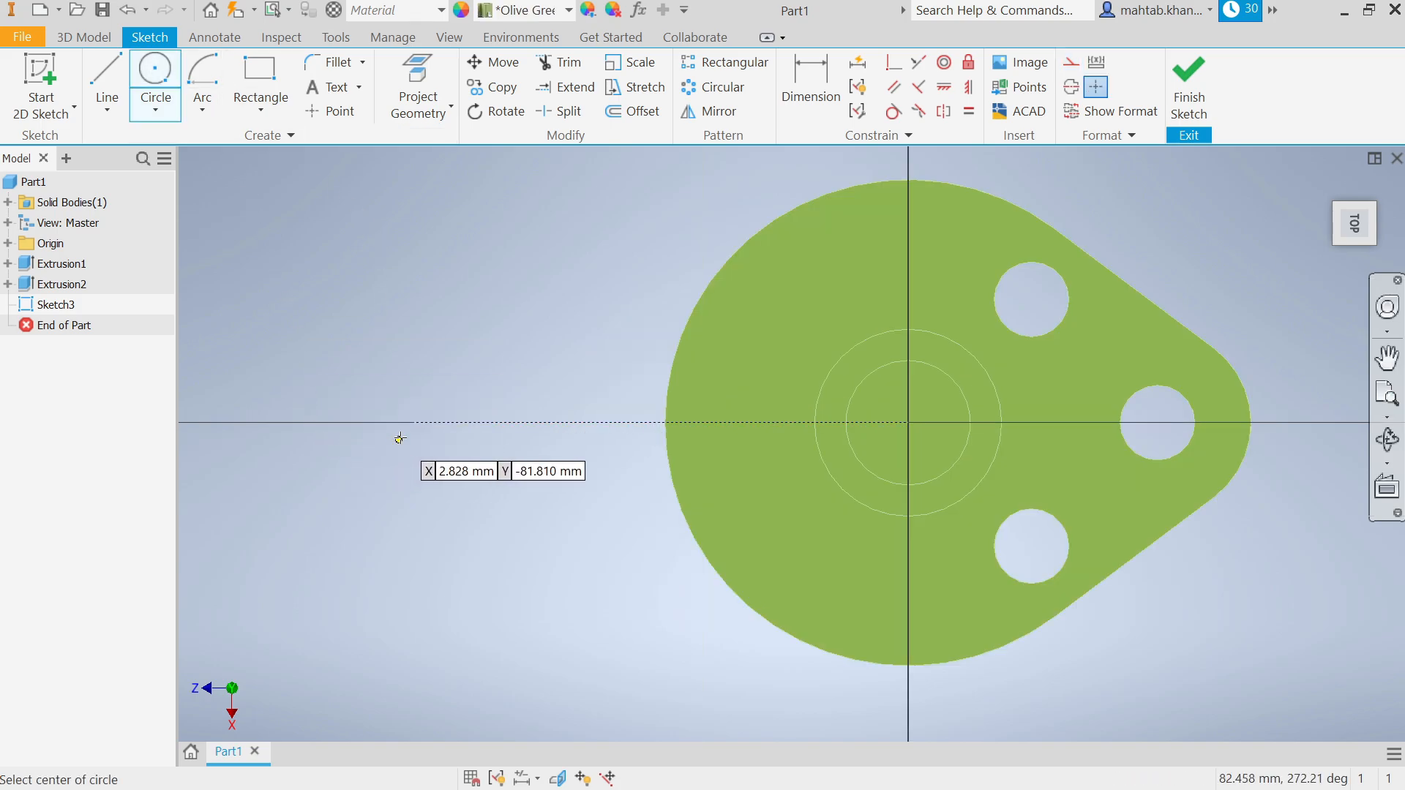
pyautogui.click(414, 422)
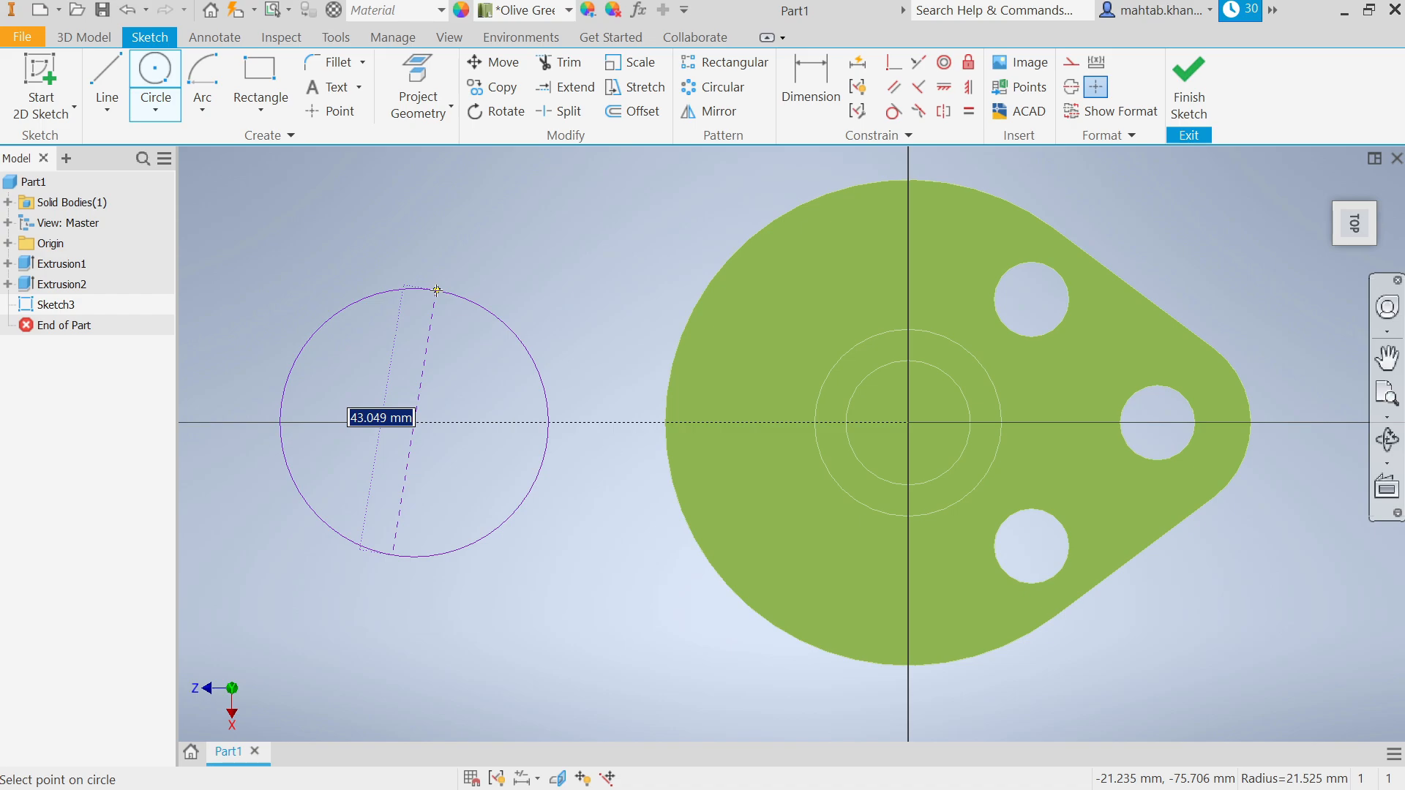
pyautogui.write('80')
pyautogui.press('Return')
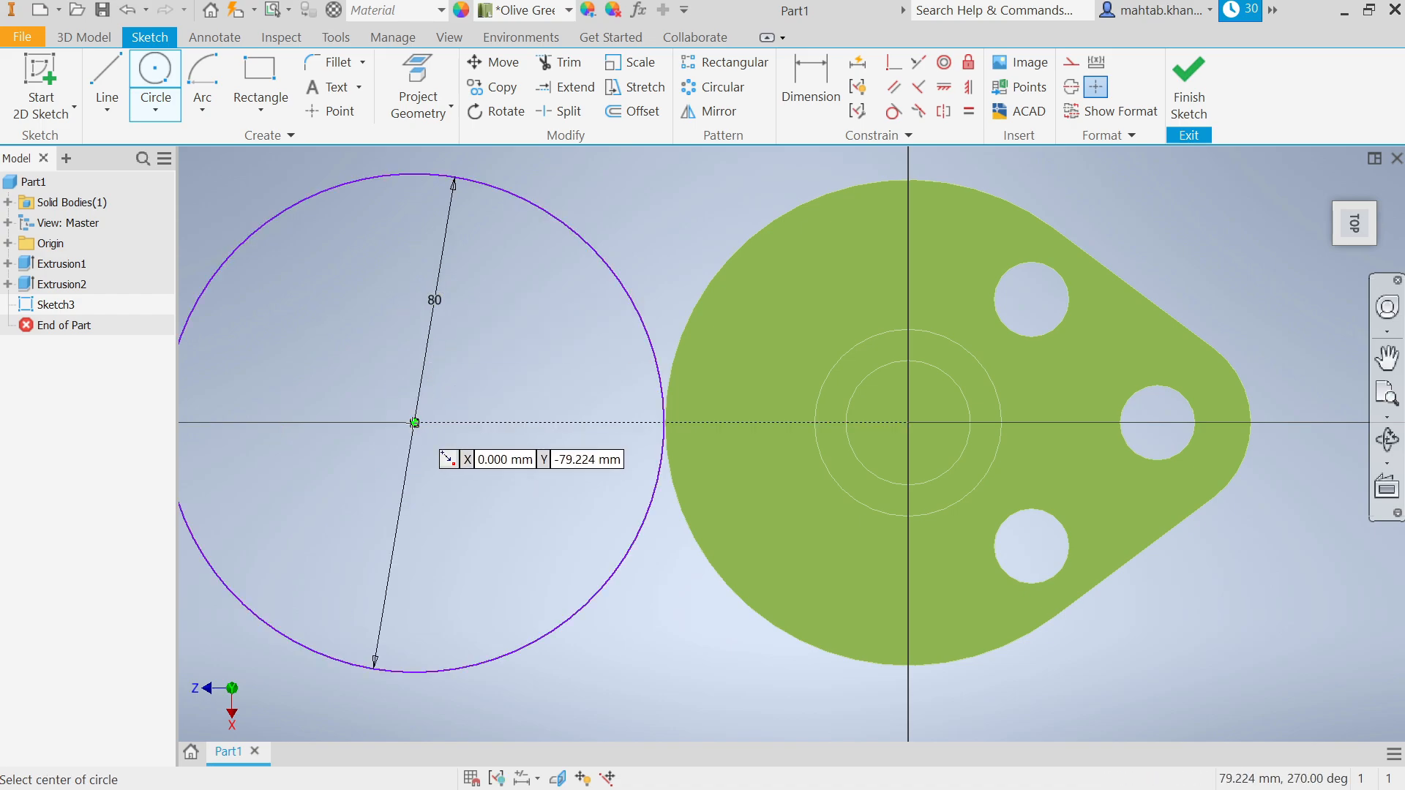
pyautogui.click(415, 422)
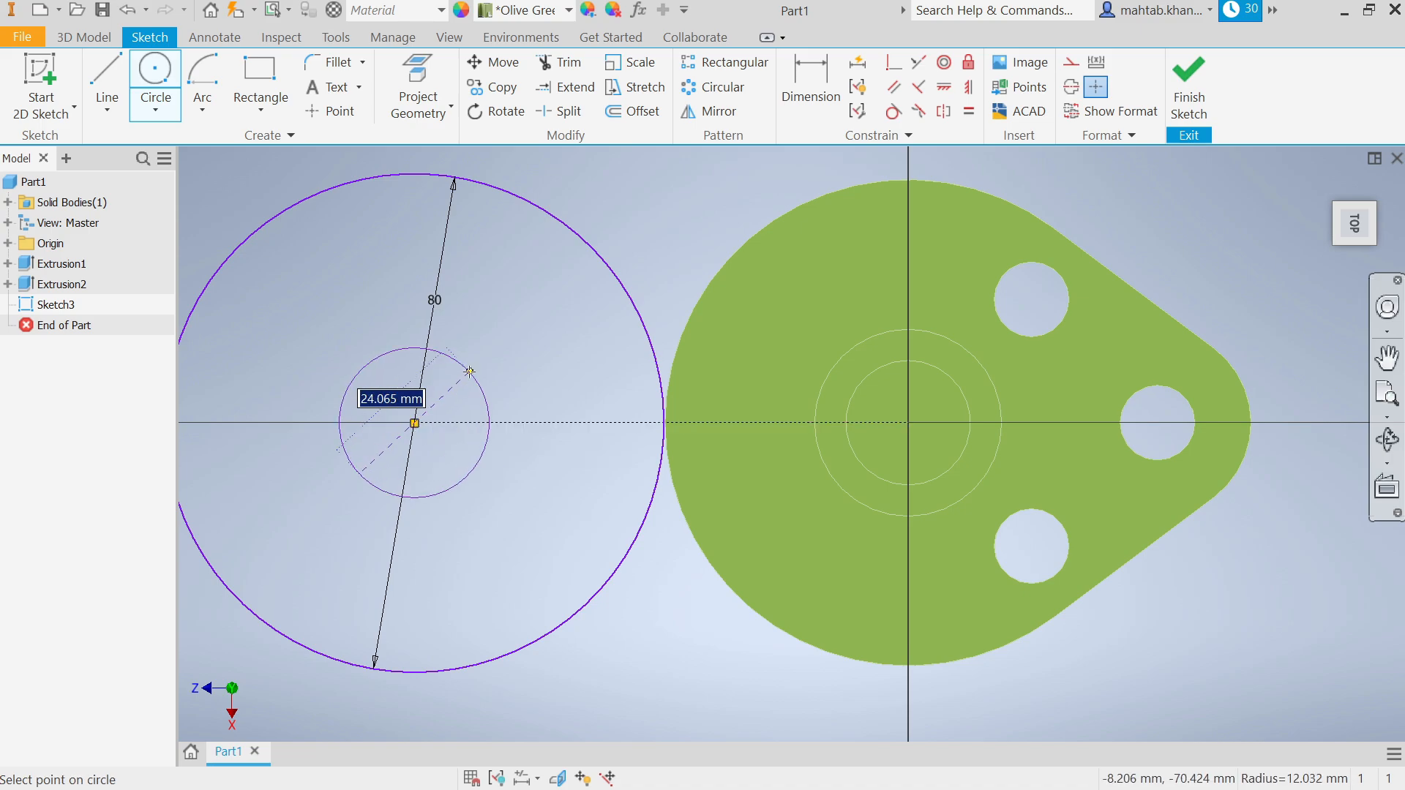
pyautogui.write('3')
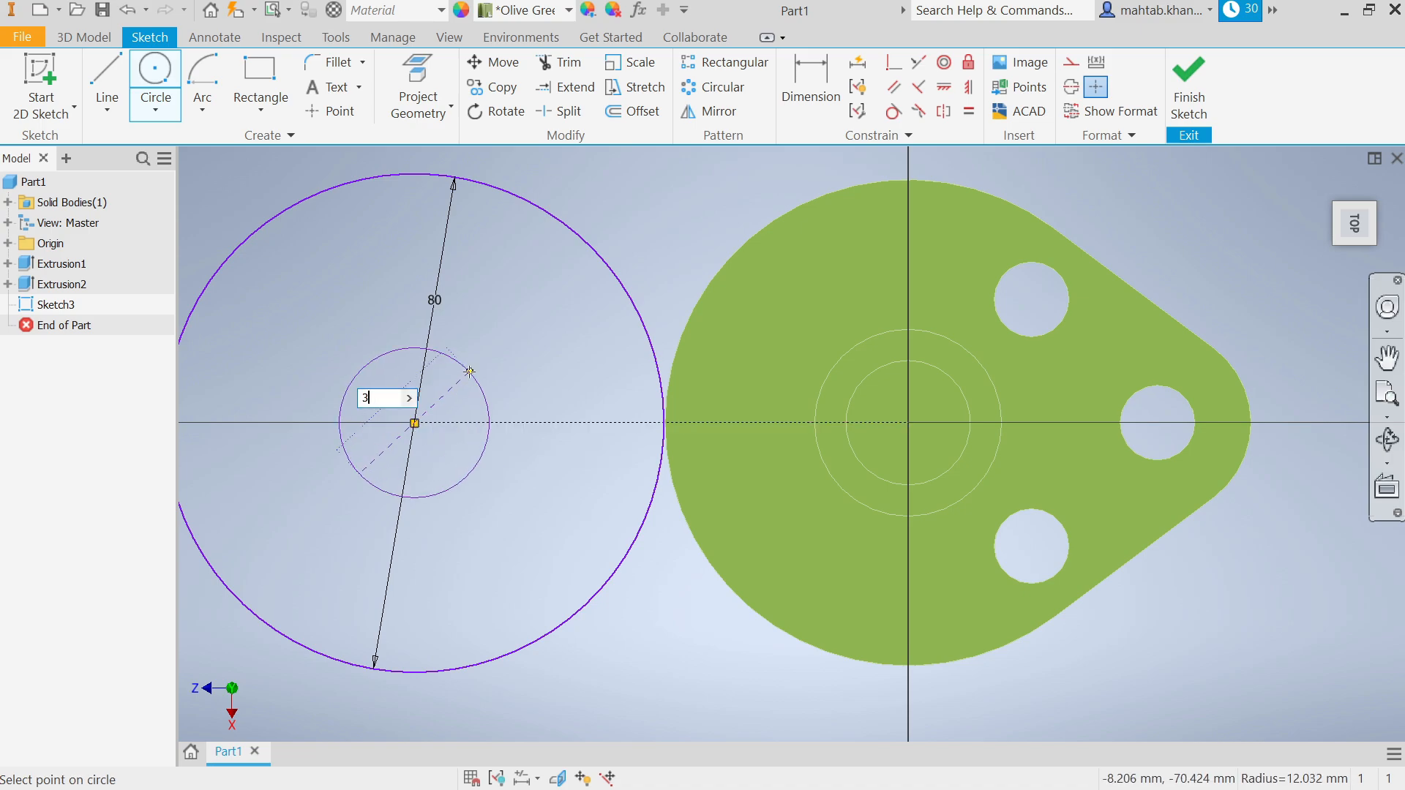
pyautogui.write('060')
pyautogui.press('Return')
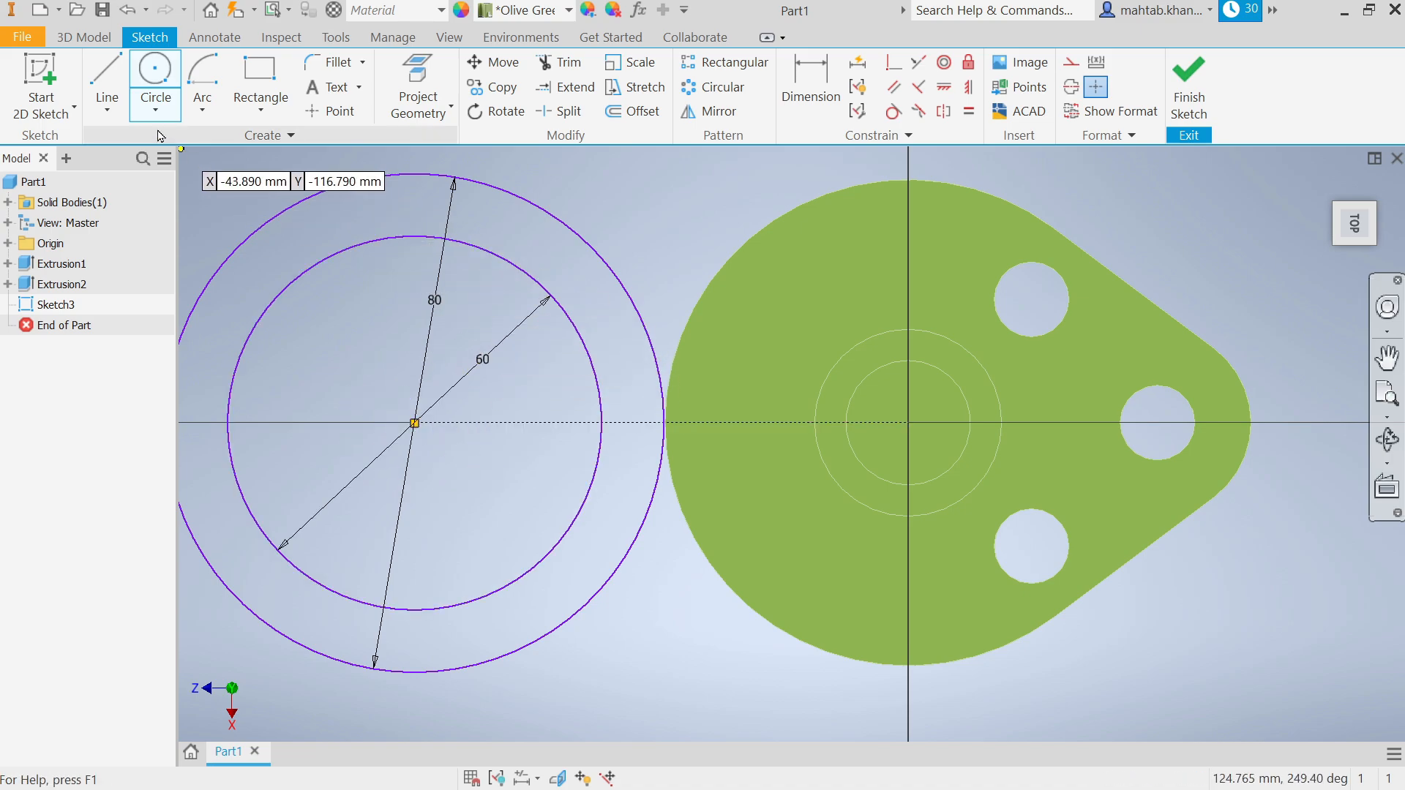
# - Draw a line across the full 80 mm circle through its centre, perpendicular to the construction line
pyautogui.click(109, 77)
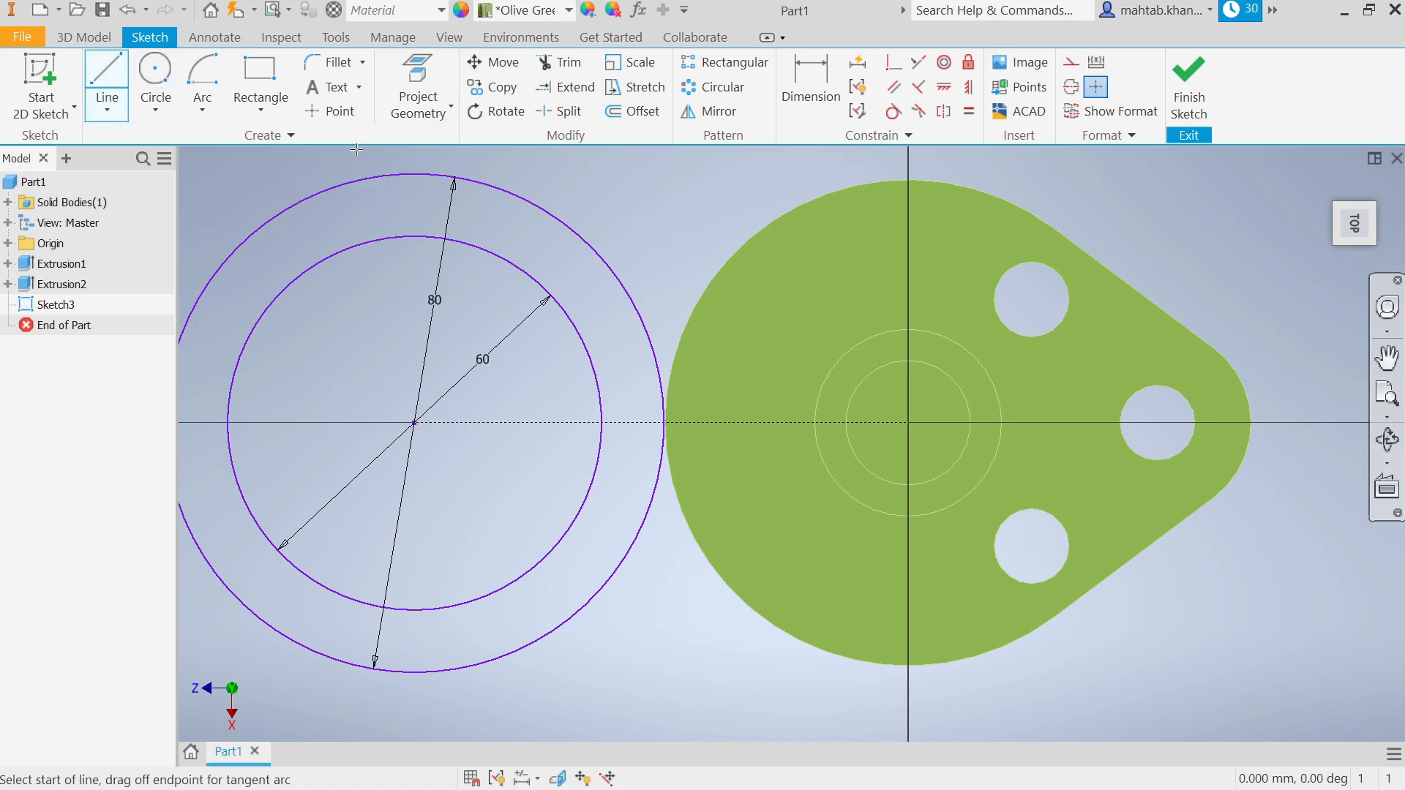
pyautogui.click(416, 173)
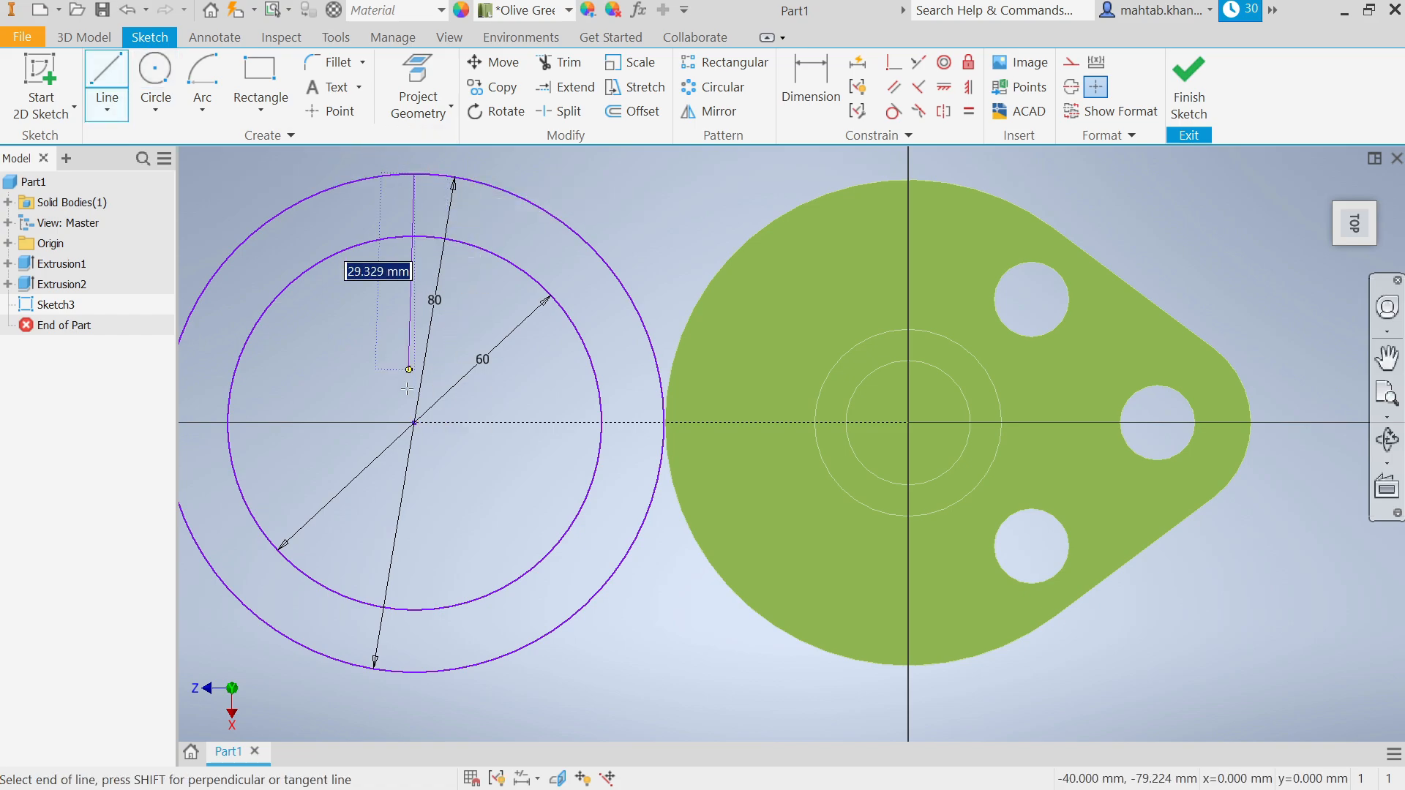
pyautogui.doubleClick(415, 672)
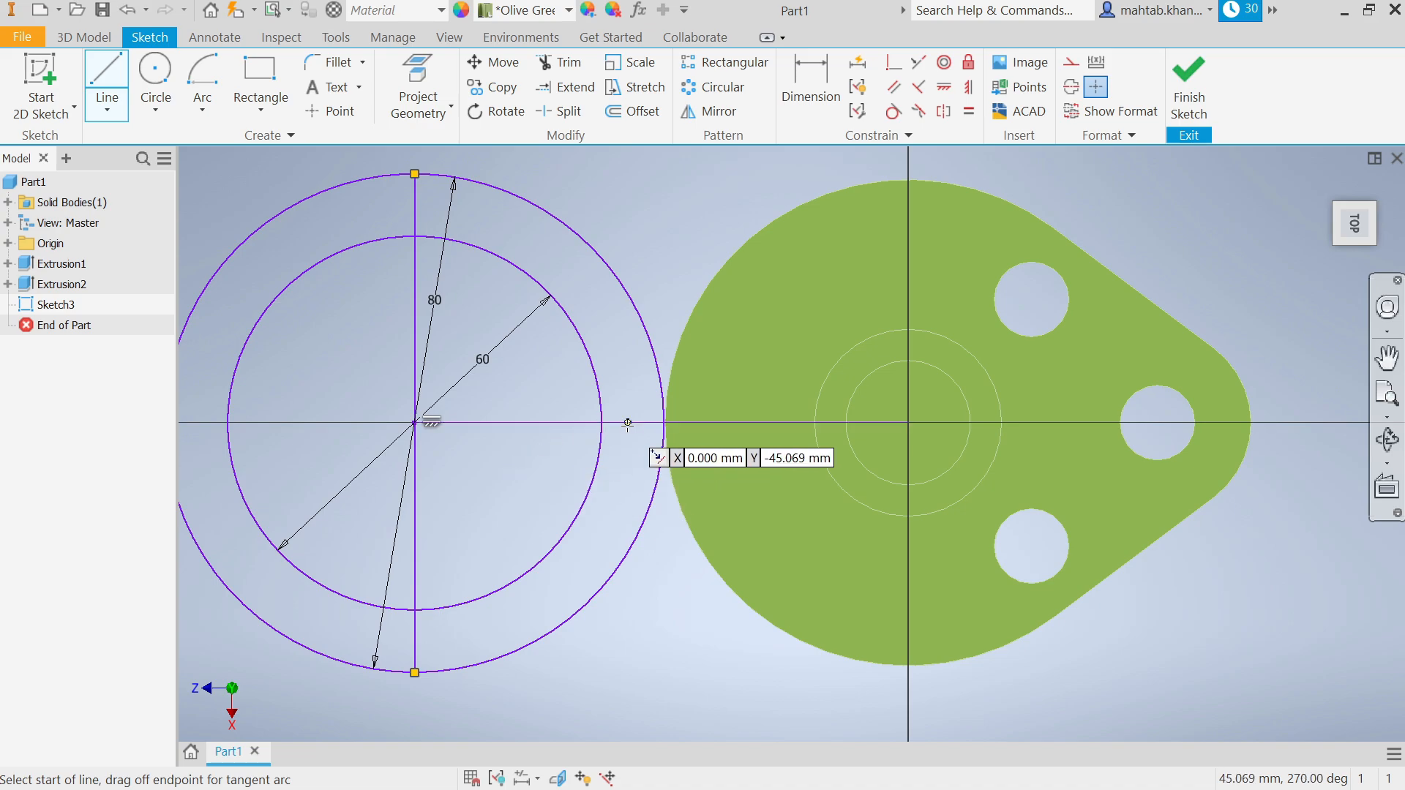
# - Try to apply a vertical constraint to the construction line and between the circles' centre and the origin
pyautogui.scroll(-3, 614, 439)
pyautogui.scroll(3, 585, 437)
pyautogui.scroll(-2, 531, 426)
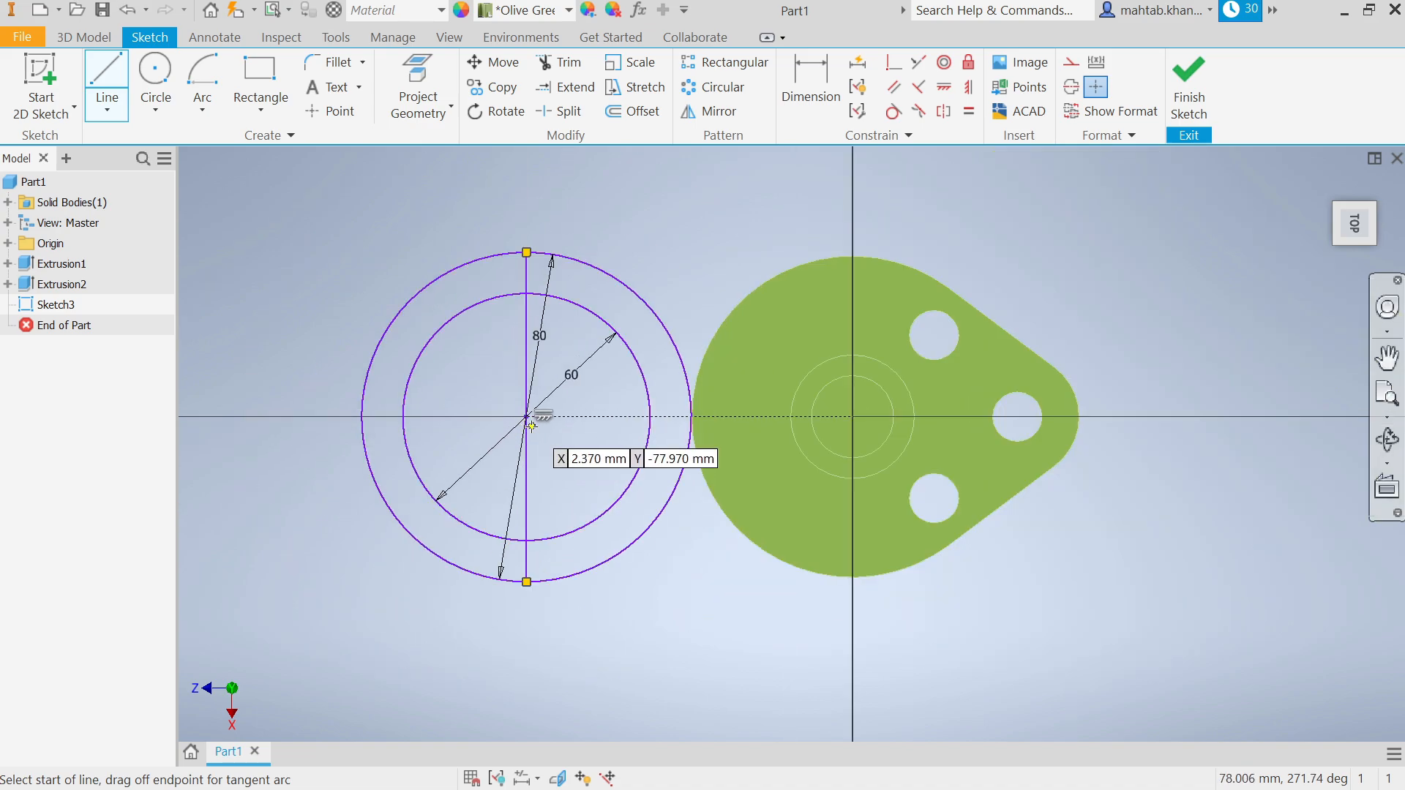
pyautogui.click(969, 88)
pyautogui.click(526, 420)
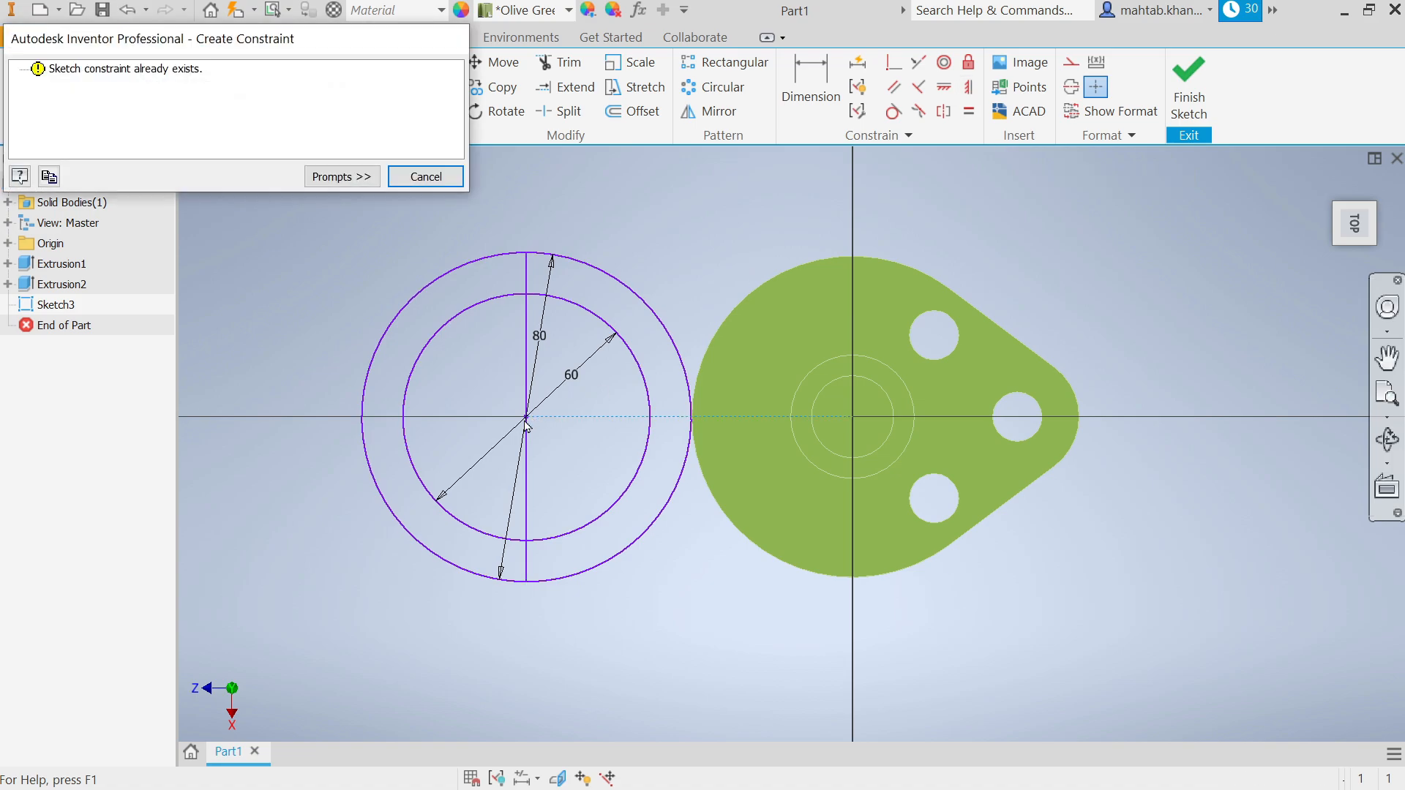
pyautogui.click(437, 180)
pyautogui.rightClick(617, 193)
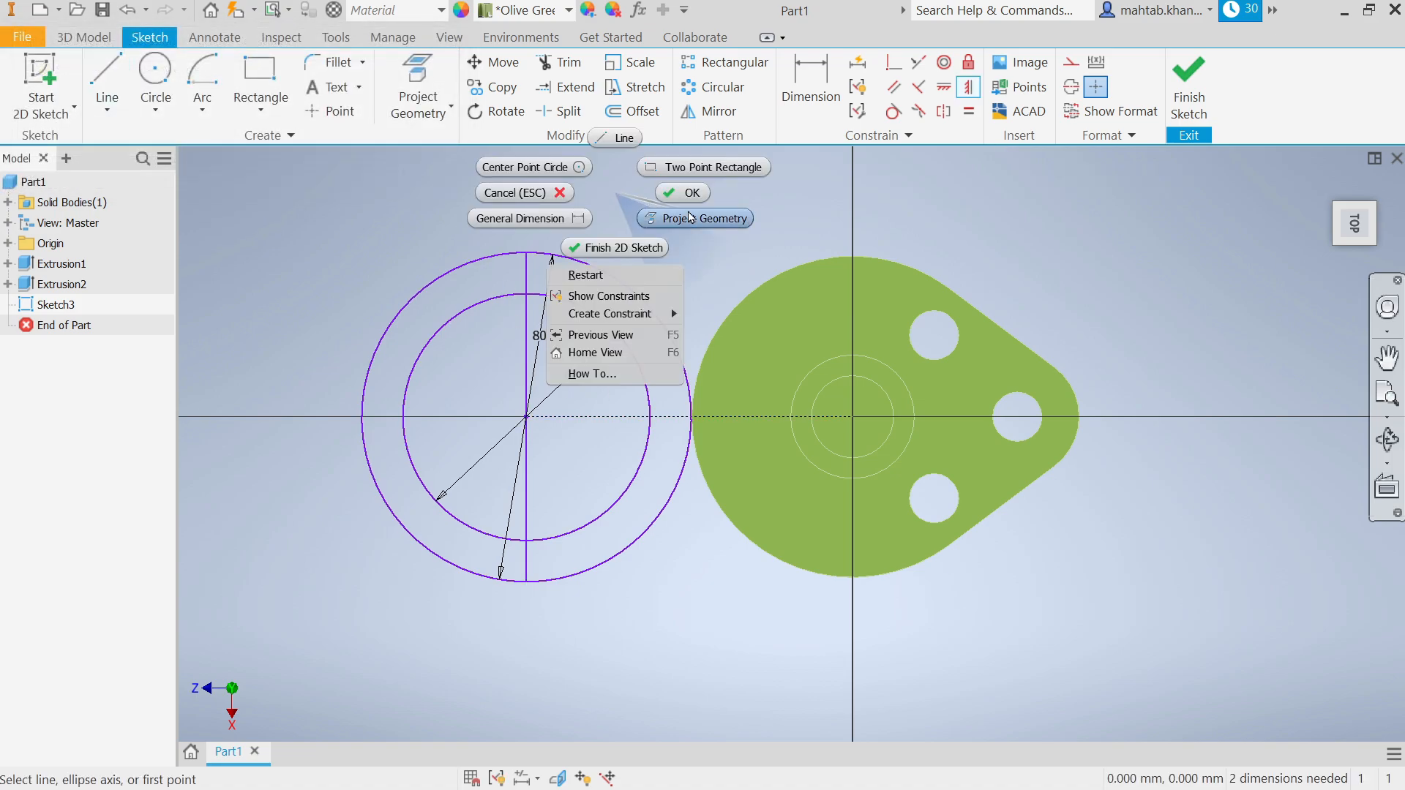
pyautogui.click(689, 193)
pyautogui.click(968, 87)
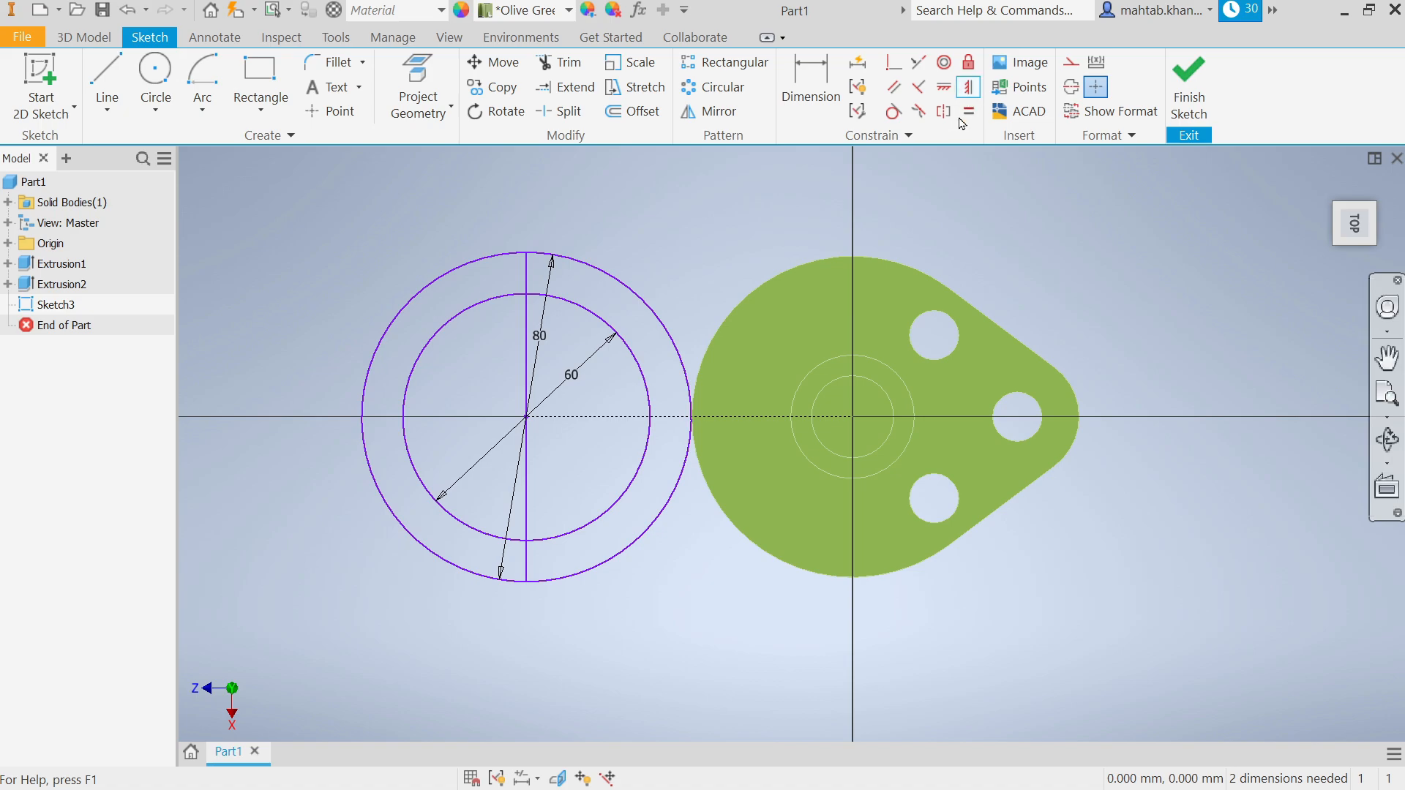
pyautogui.click(525, 418)
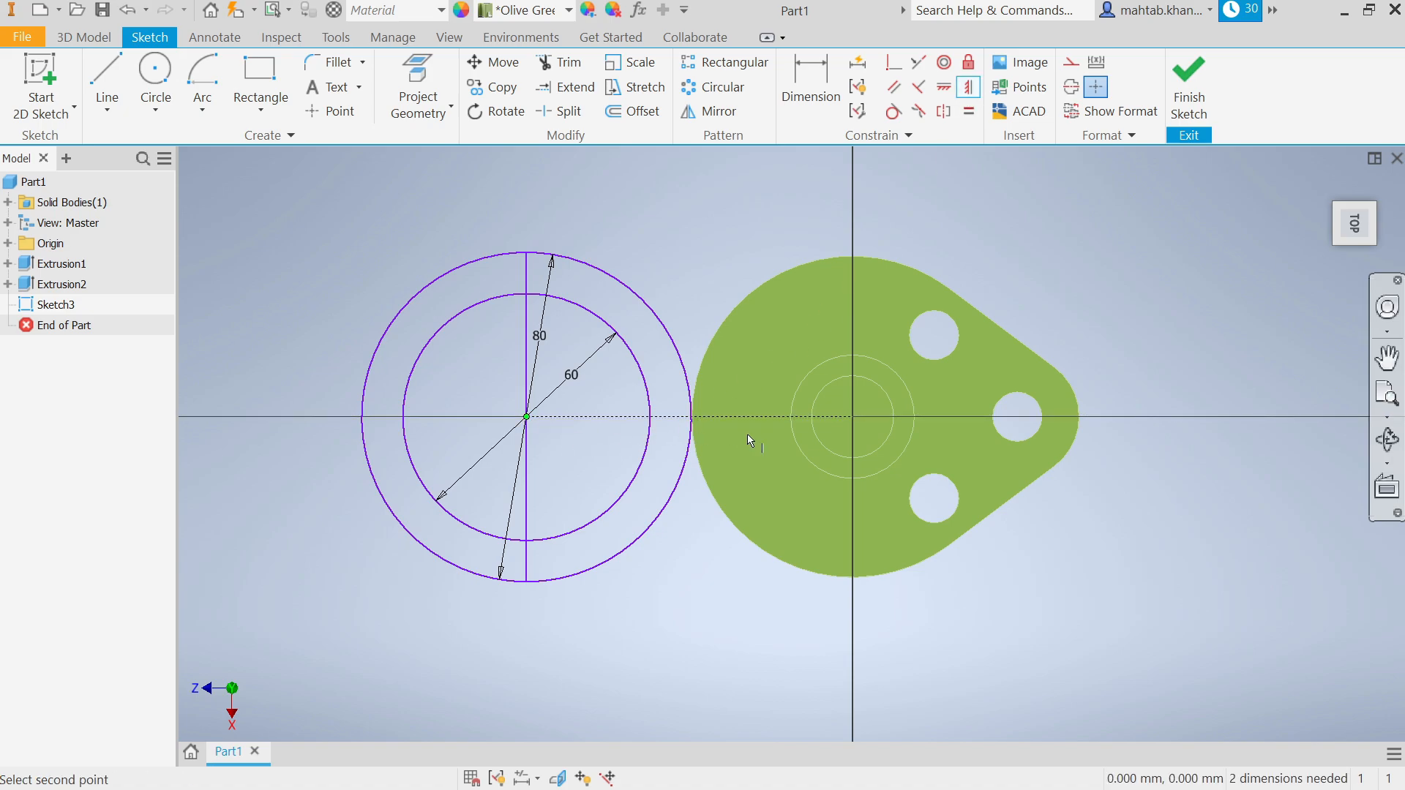
pyautogui.click(853, 418)
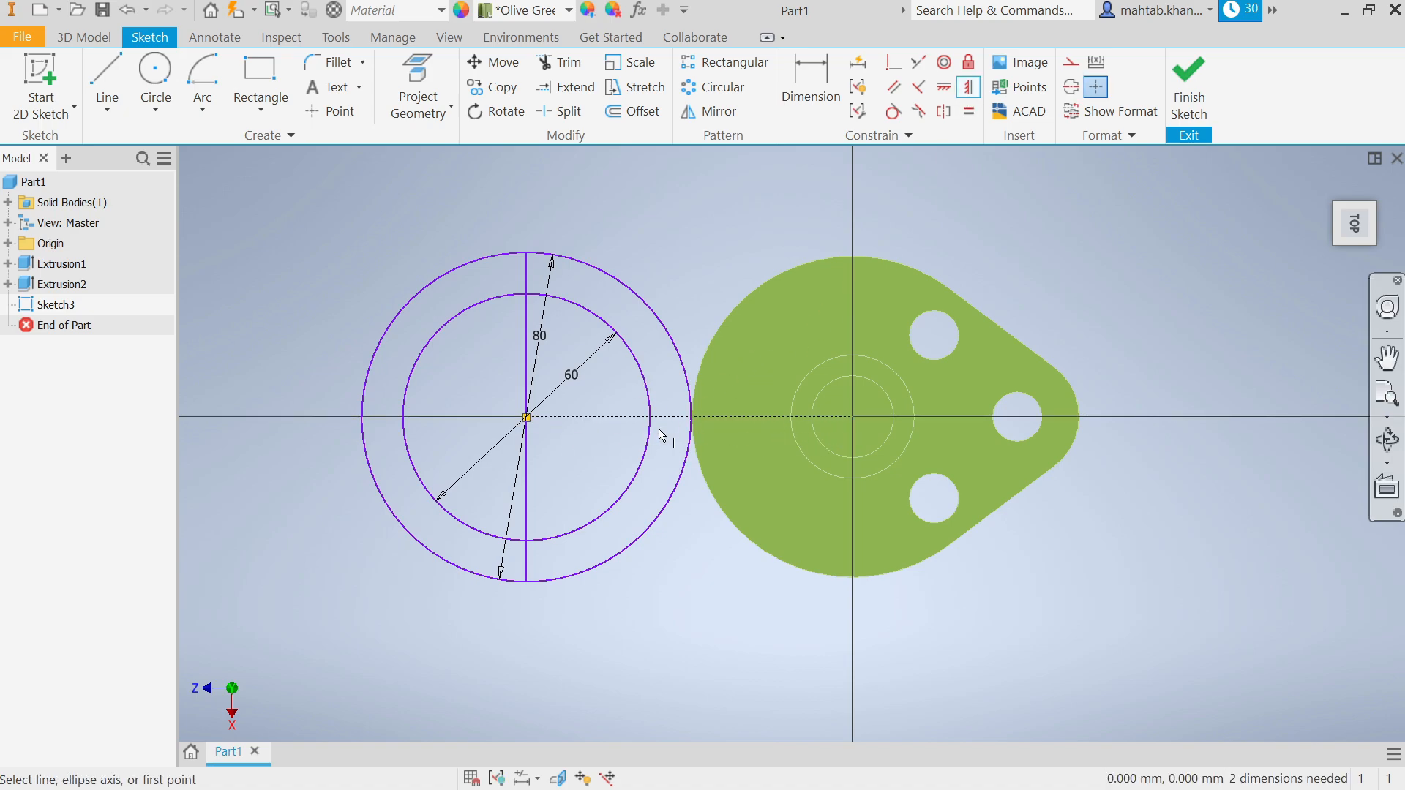
pyautogui.scroll(-2, 686, 461)
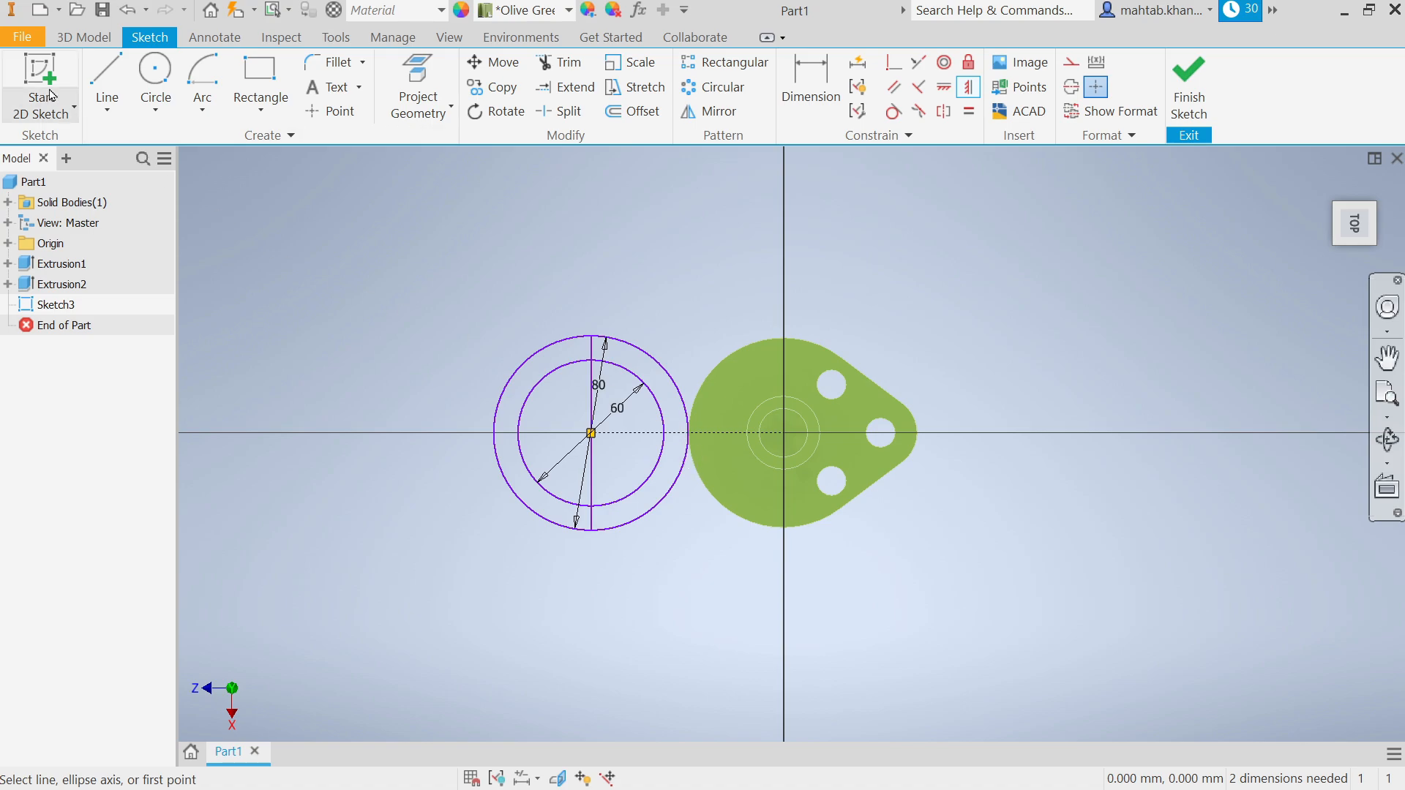
# - Dimension the construction line between the origin and the circles' centre to 90 mm
pyautogui.press('d')
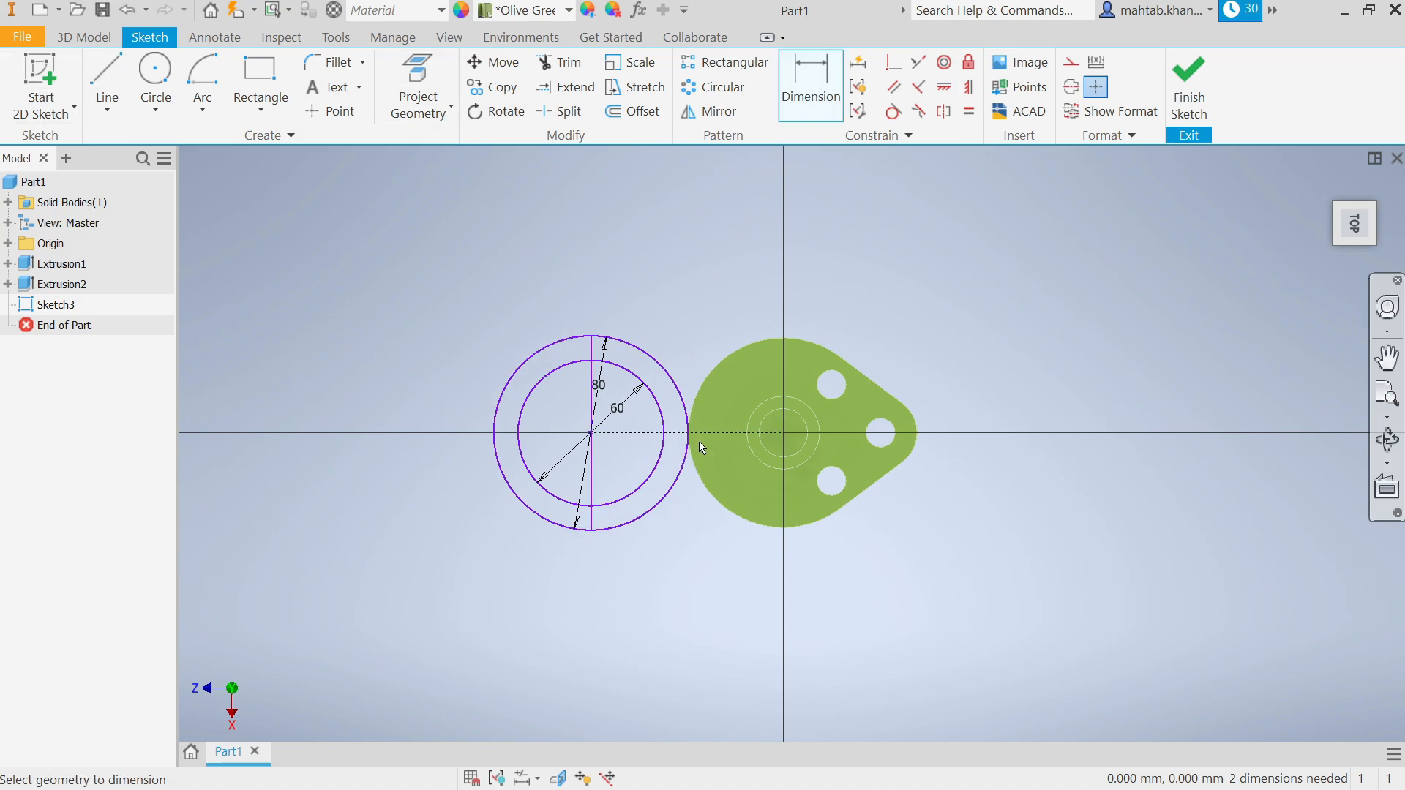
pyautogui.click(701, 435)
pyautogui.click(701, 300)
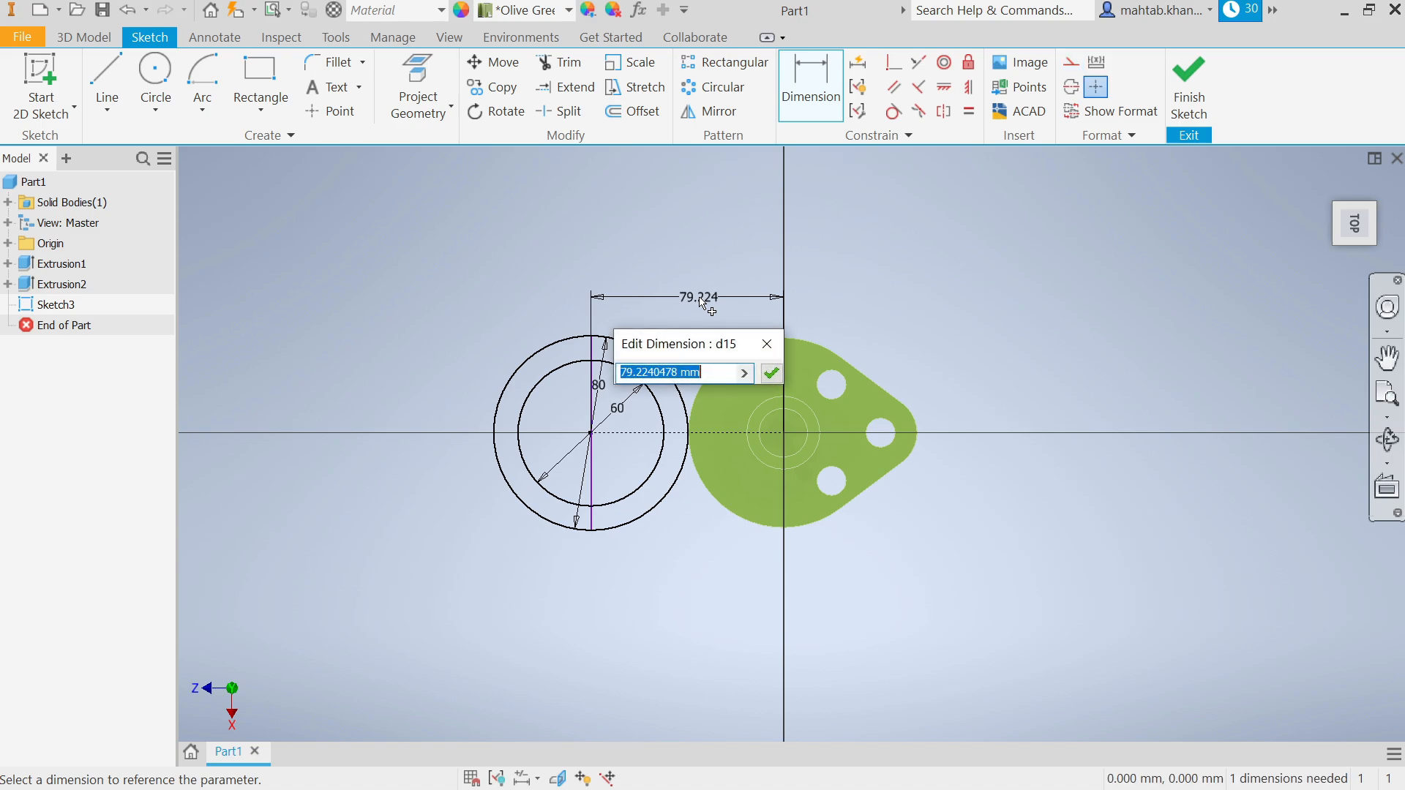
pyautogui.write('90')
pyautogui.press('Return')
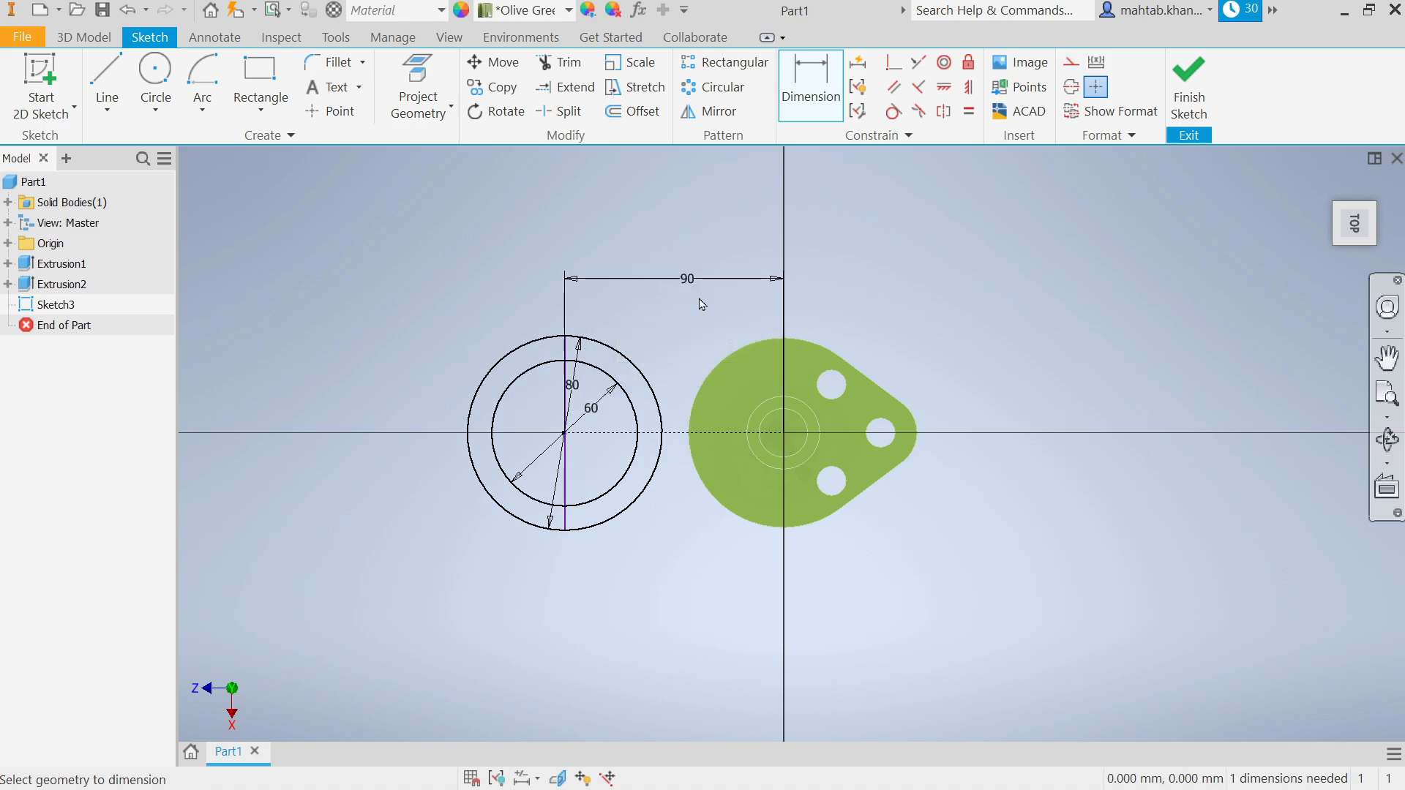
pyautogui.scroll(3, 596, 445)
pyautogui.scroll(-1, 599, 441)
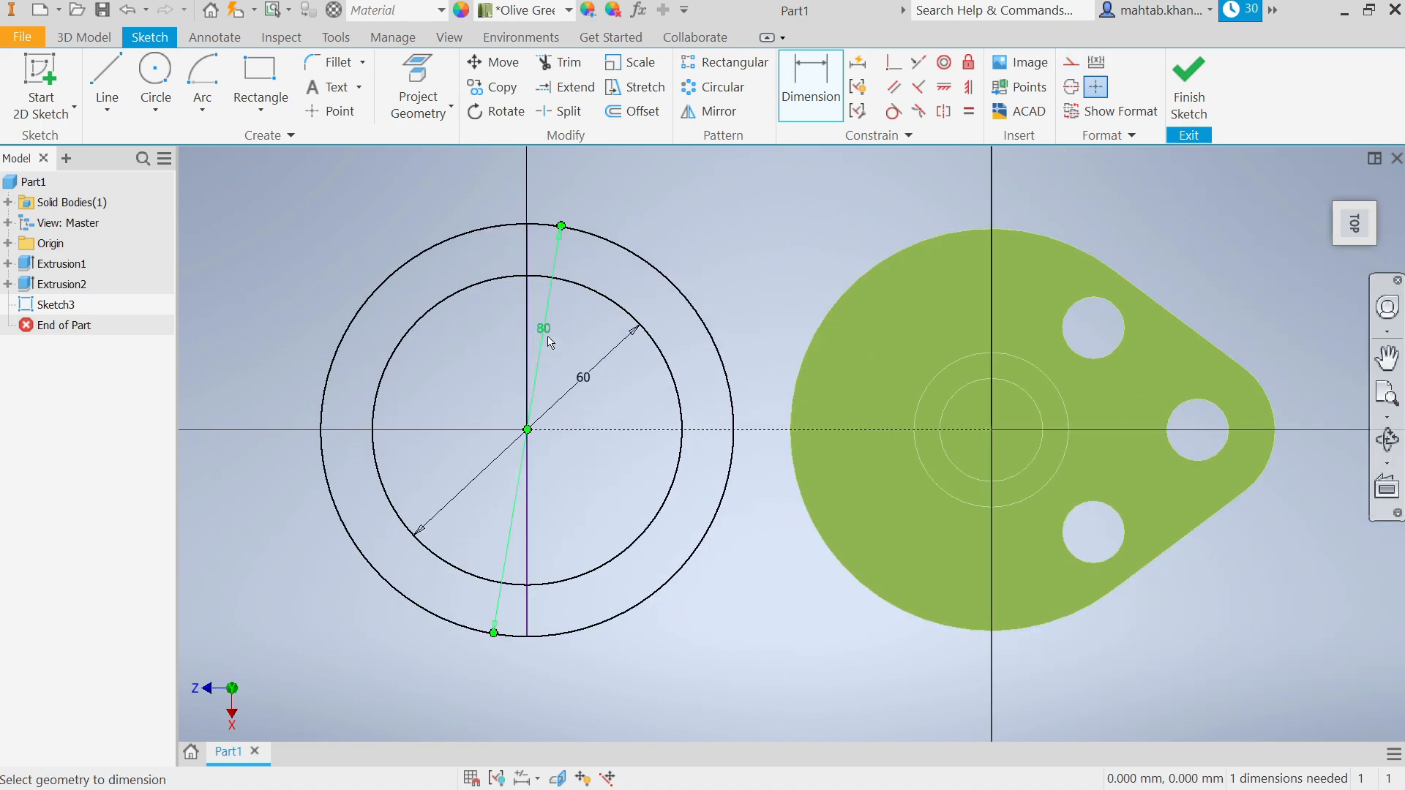
pyautogui.press('Escape')
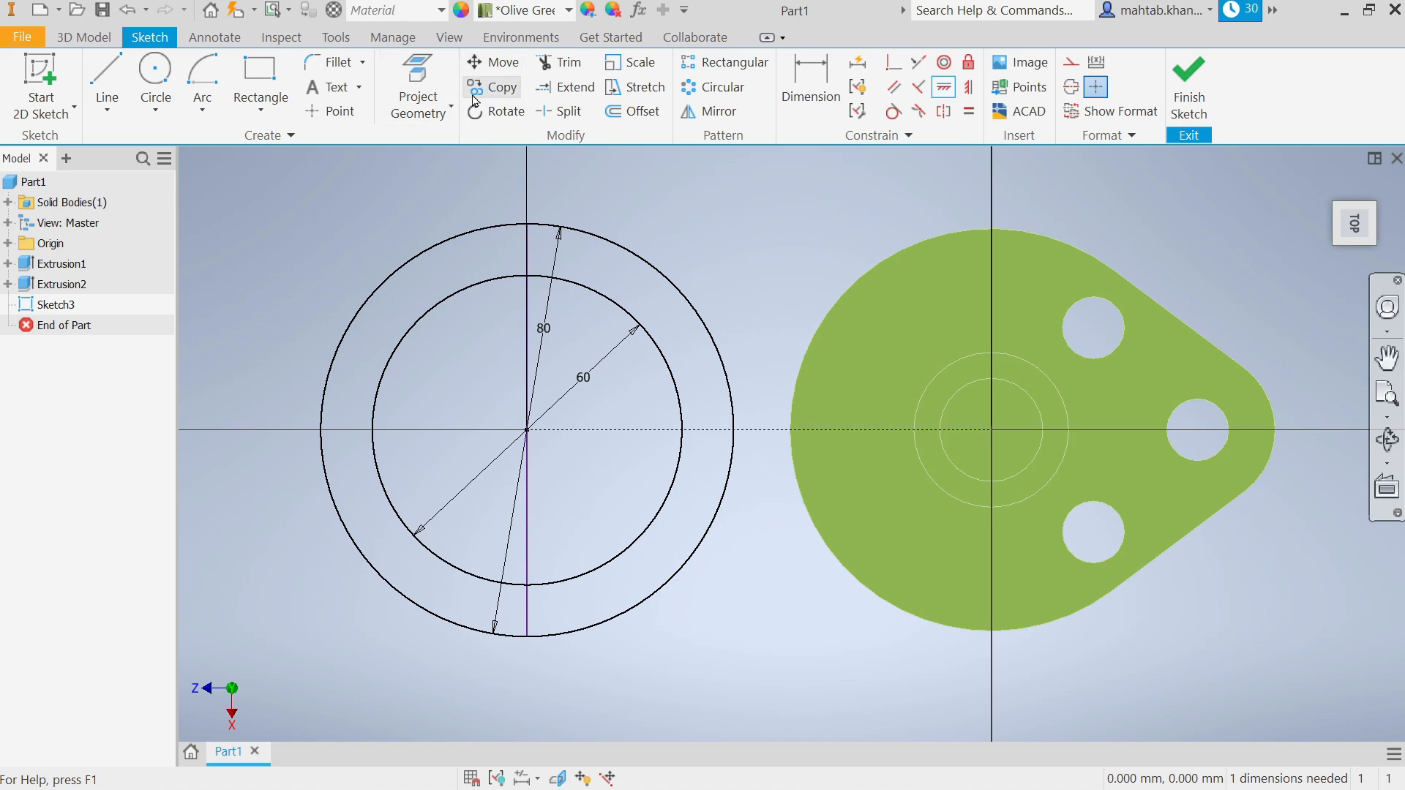
# - Trim both circles' halves facing away from the plate and the dividing line inside the 60 mm circle to form a half-ring
pyautogui.click(557, 63)
pyautogui.click(439, 251)
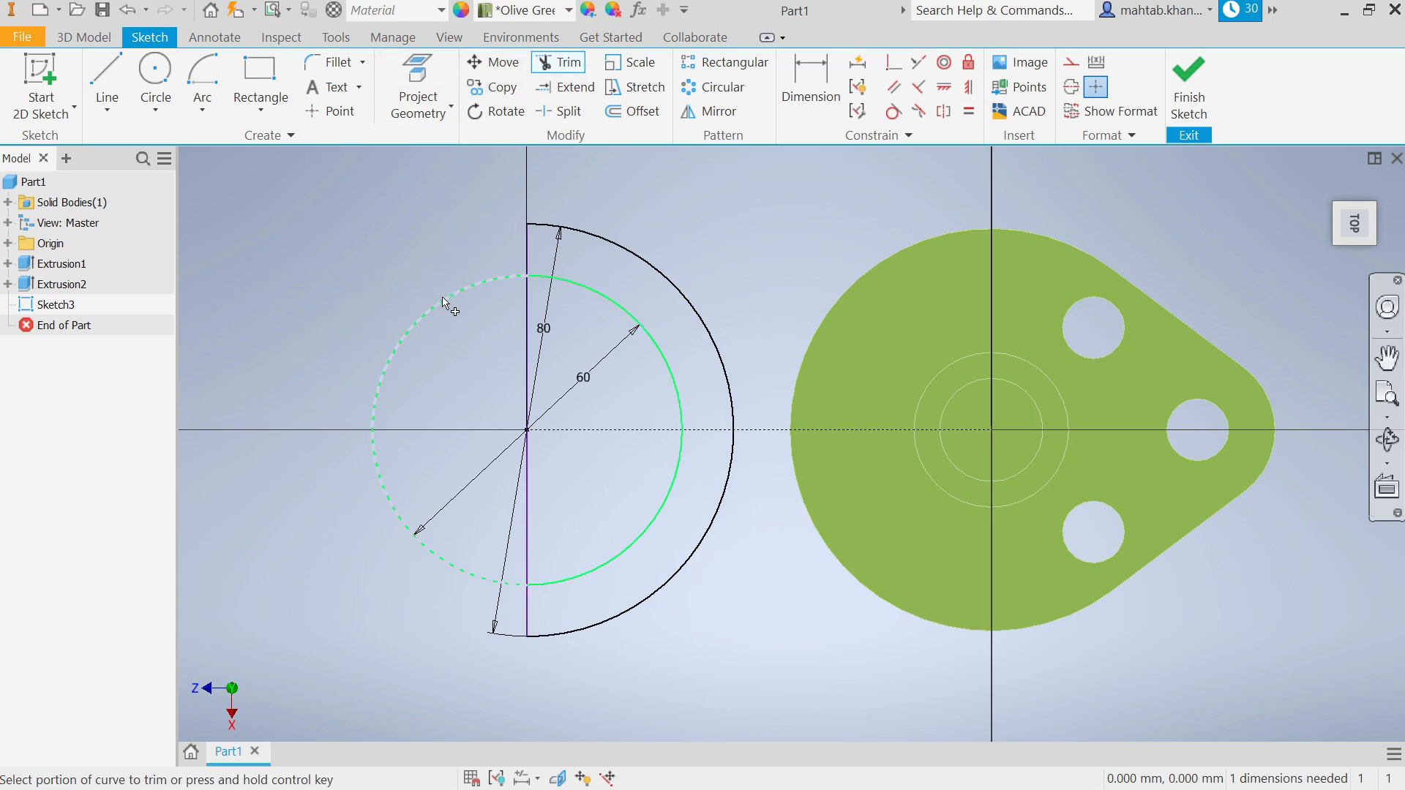
pyautogui.click(443, 301)
pyautogui.click(528, 338)
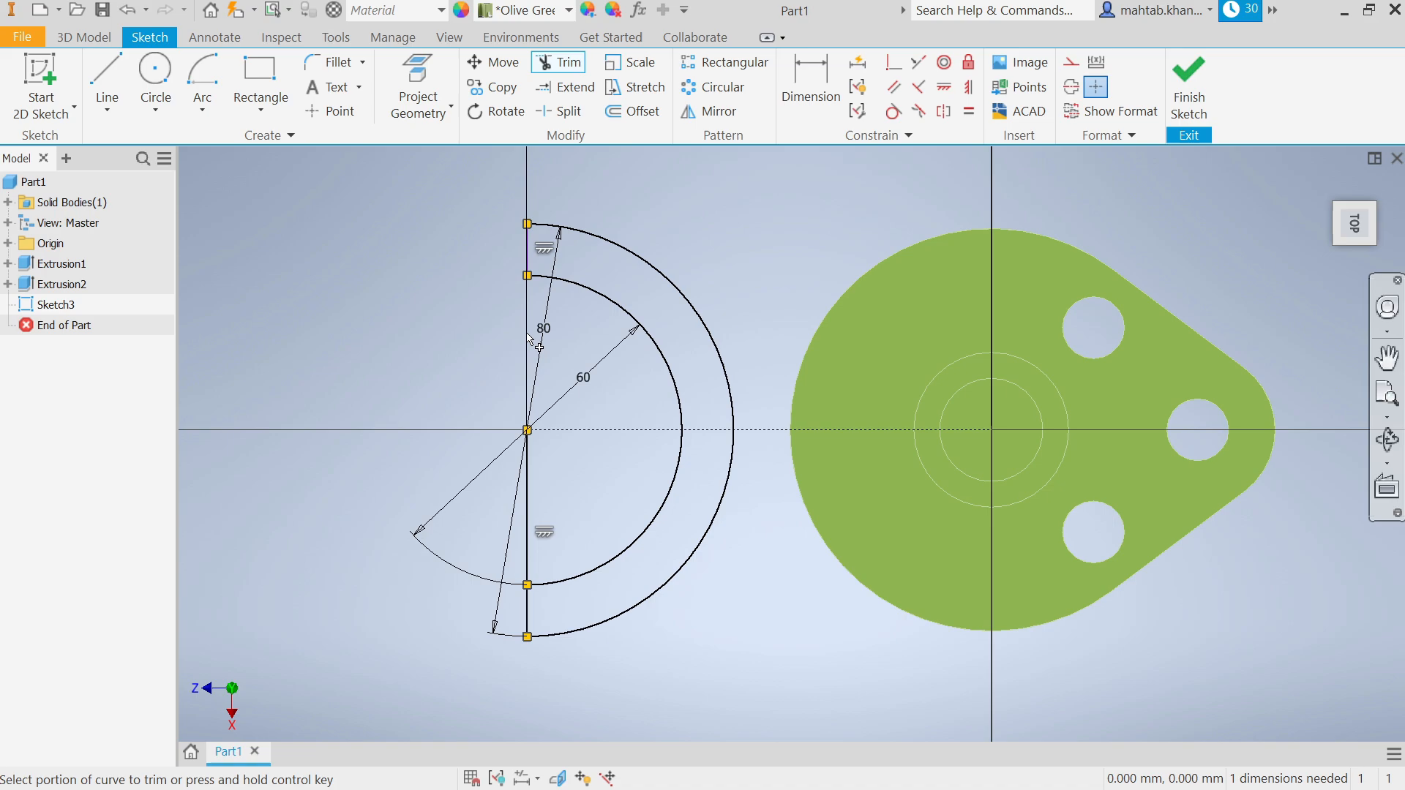
pyautogui.click(531, 527)
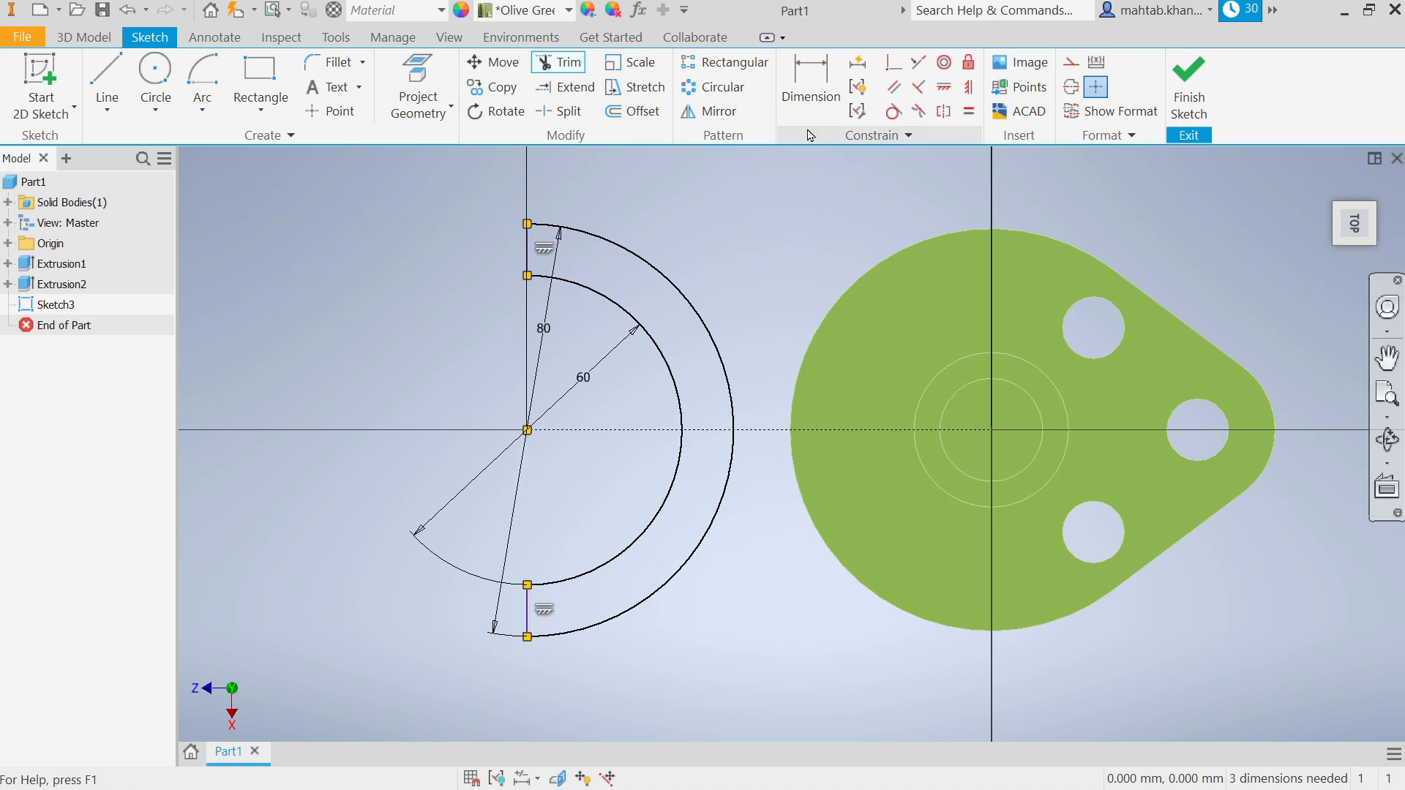
pyautogui.press('Escape')
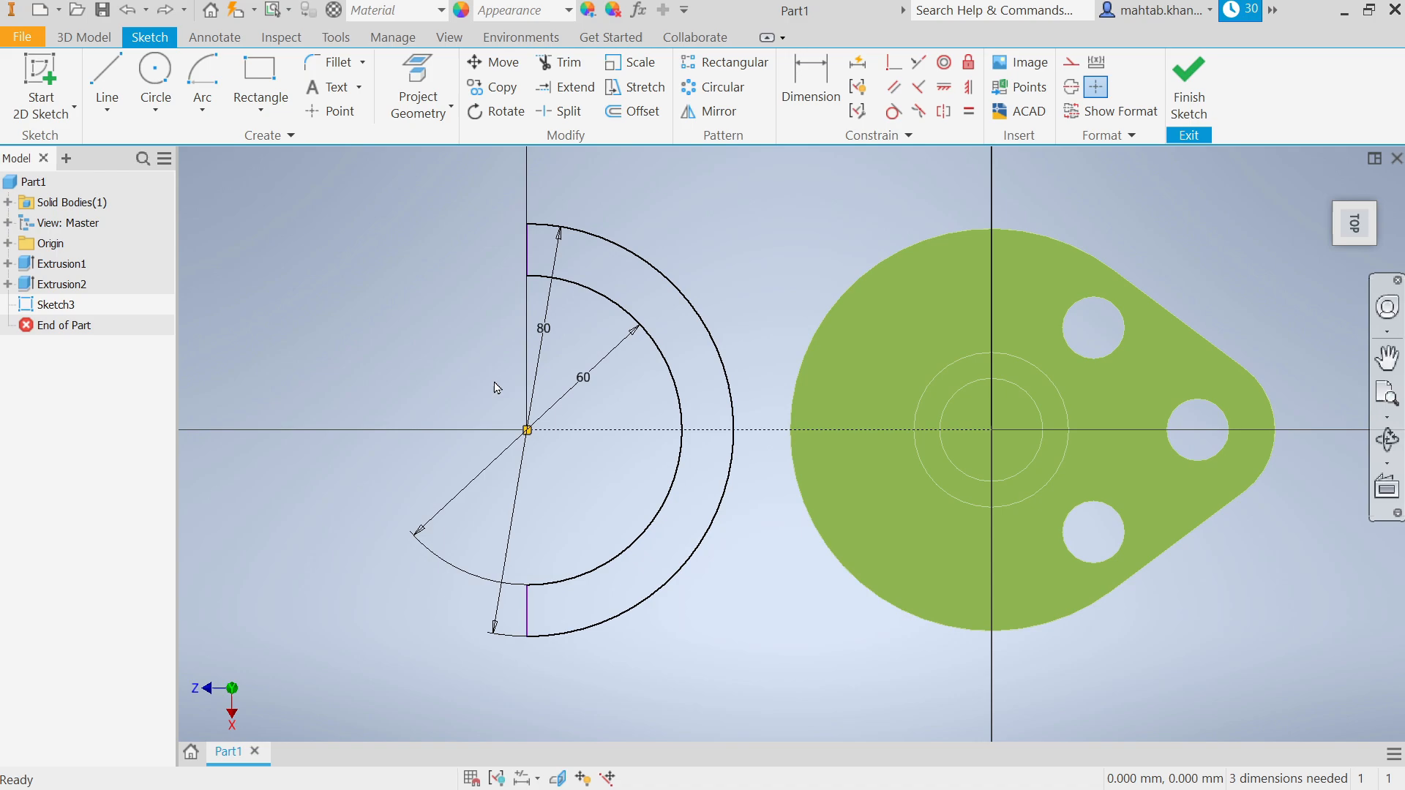
# - Apply horizontal constraints between the half-ring's centre point and the midpoints of its two short end lines
pyautogui.click(944, 87)
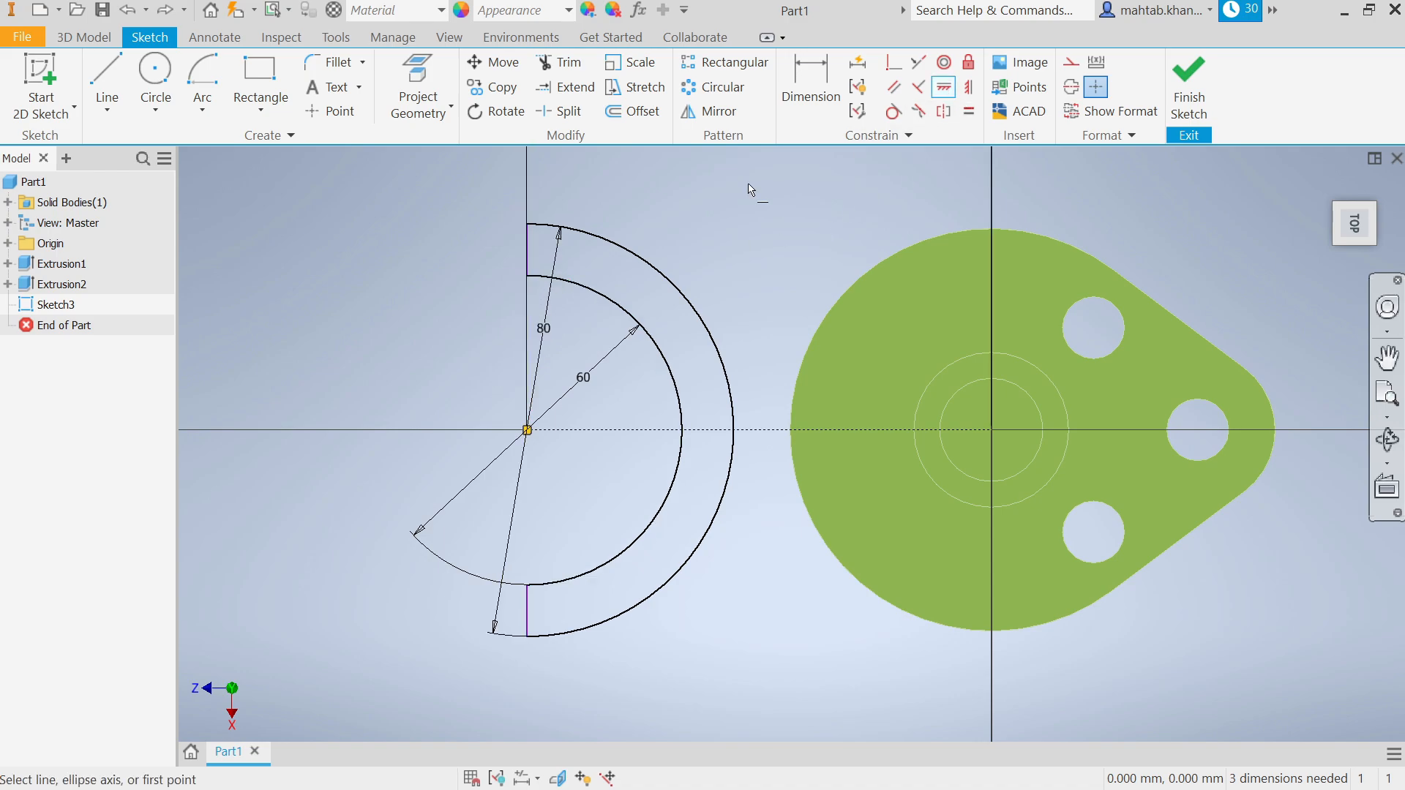
pyautogui.click(526, 430)
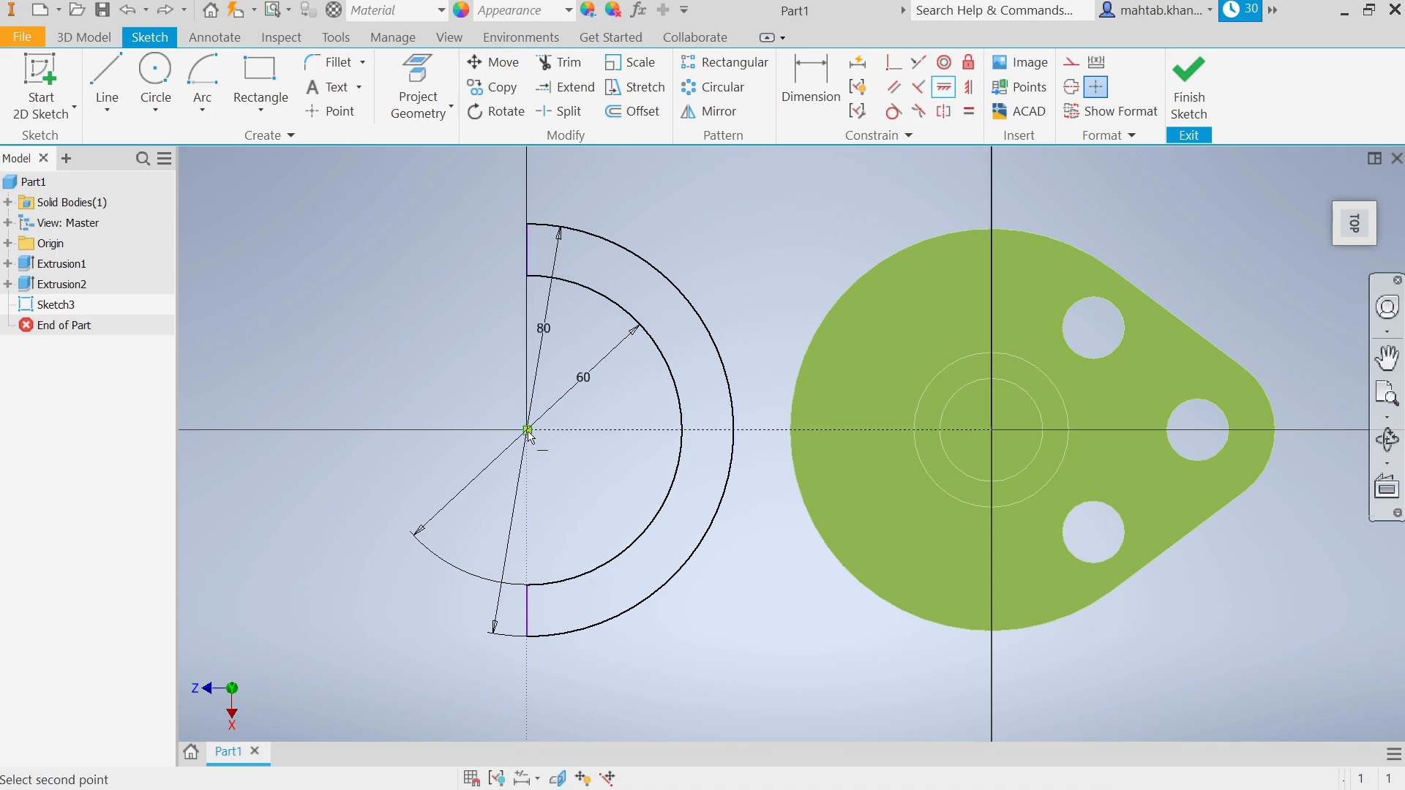
pyautogui.click(528, 249)
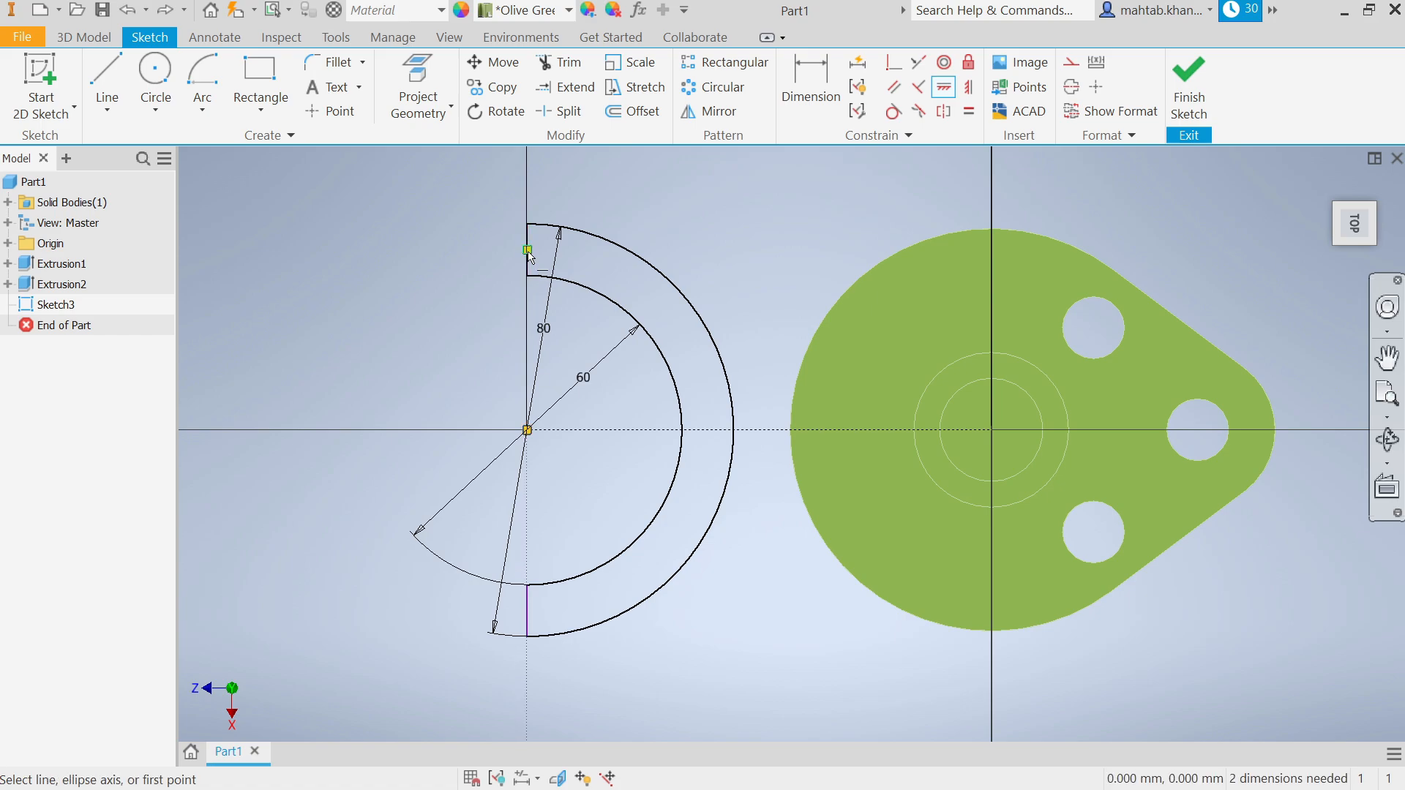
pyautogui.click(527, 611)
pyautogui.click(527, 431)
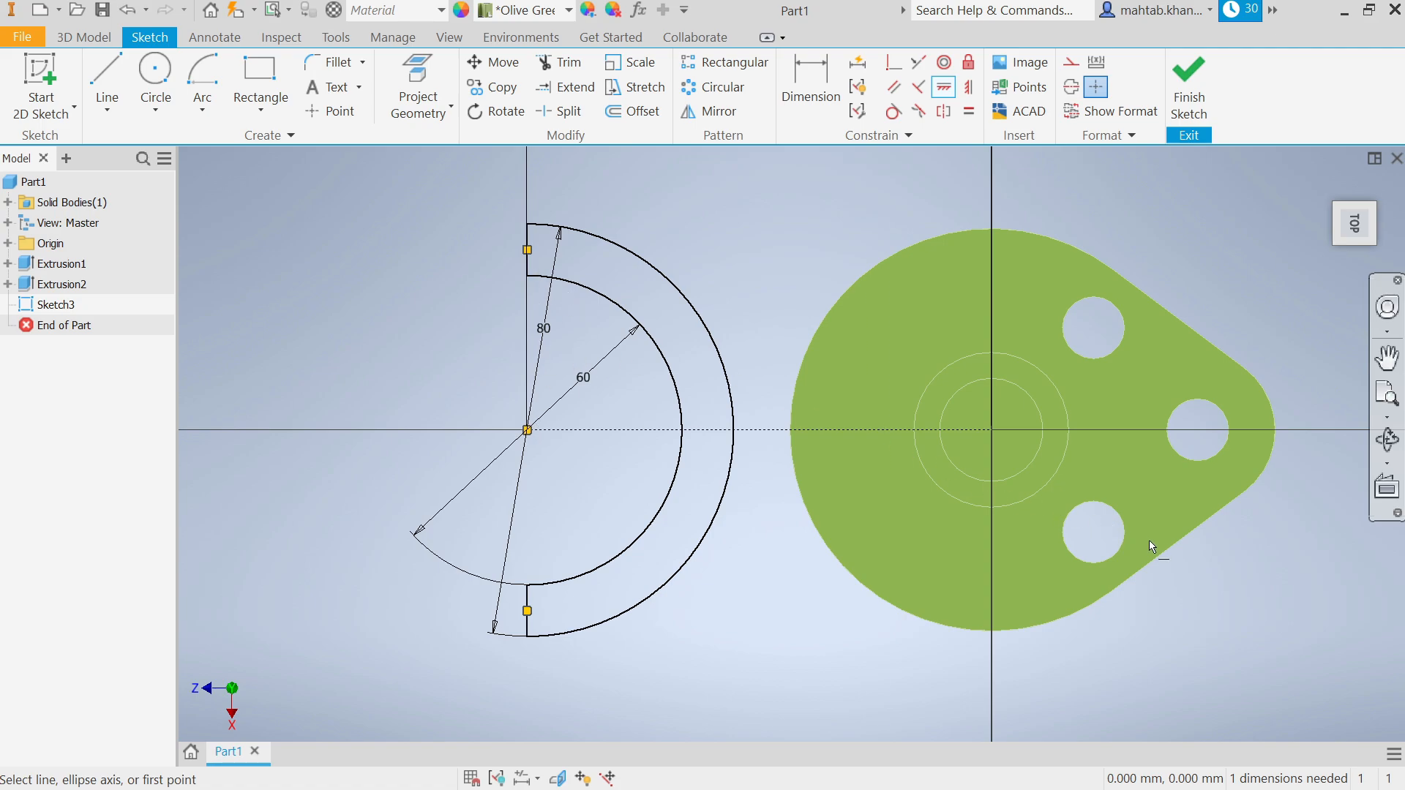
pyautogui.rightClick(1158, 168)
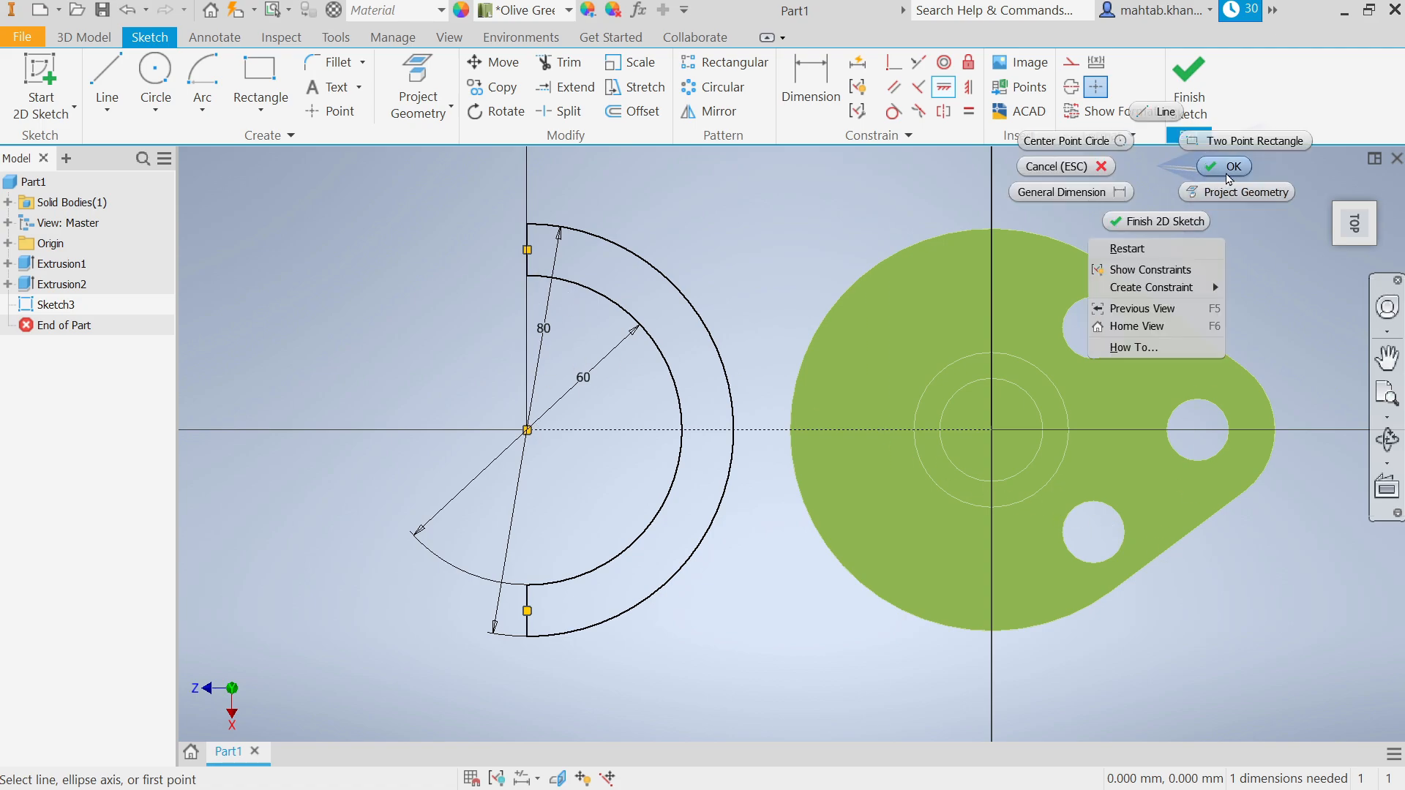
pyautogui.click(1228, 176)
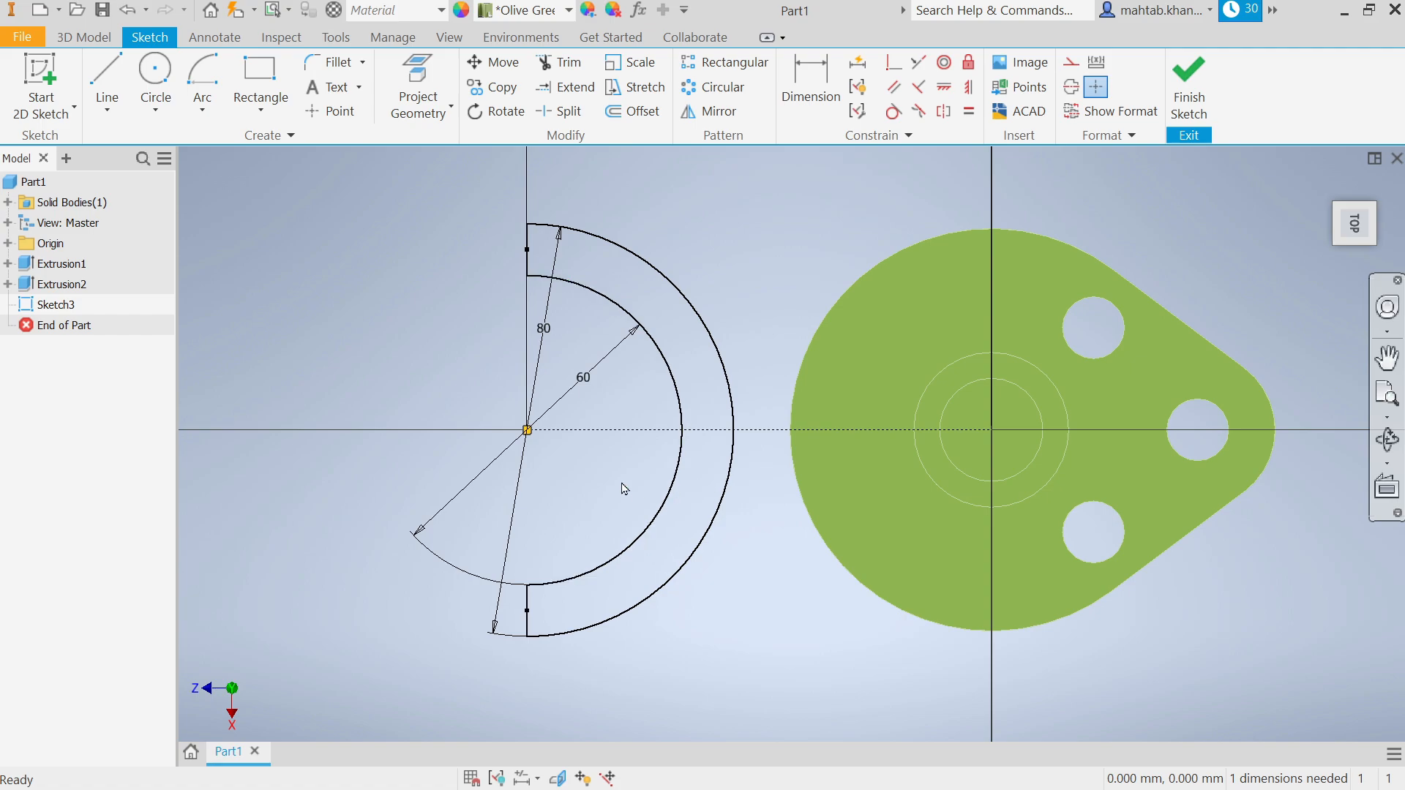
# - Finish the sketch and extrude the half-ring profile 30 mm downward in the flipped direction, joined to the part
pyautogui.scroll(3, 637, 403)
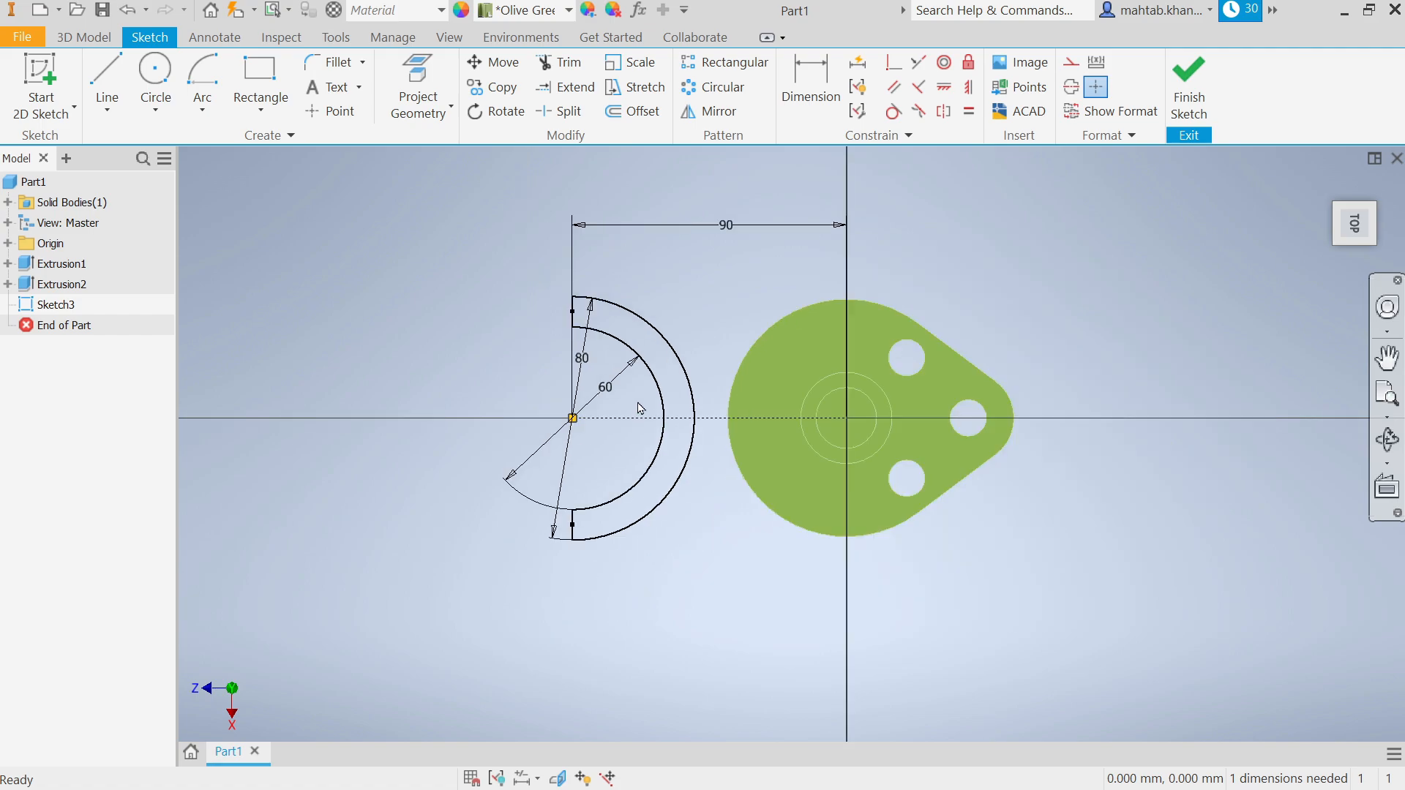
pyautogui.scroll(-3, 806, 464)
pyautogui.scroll(3, 678, 397)
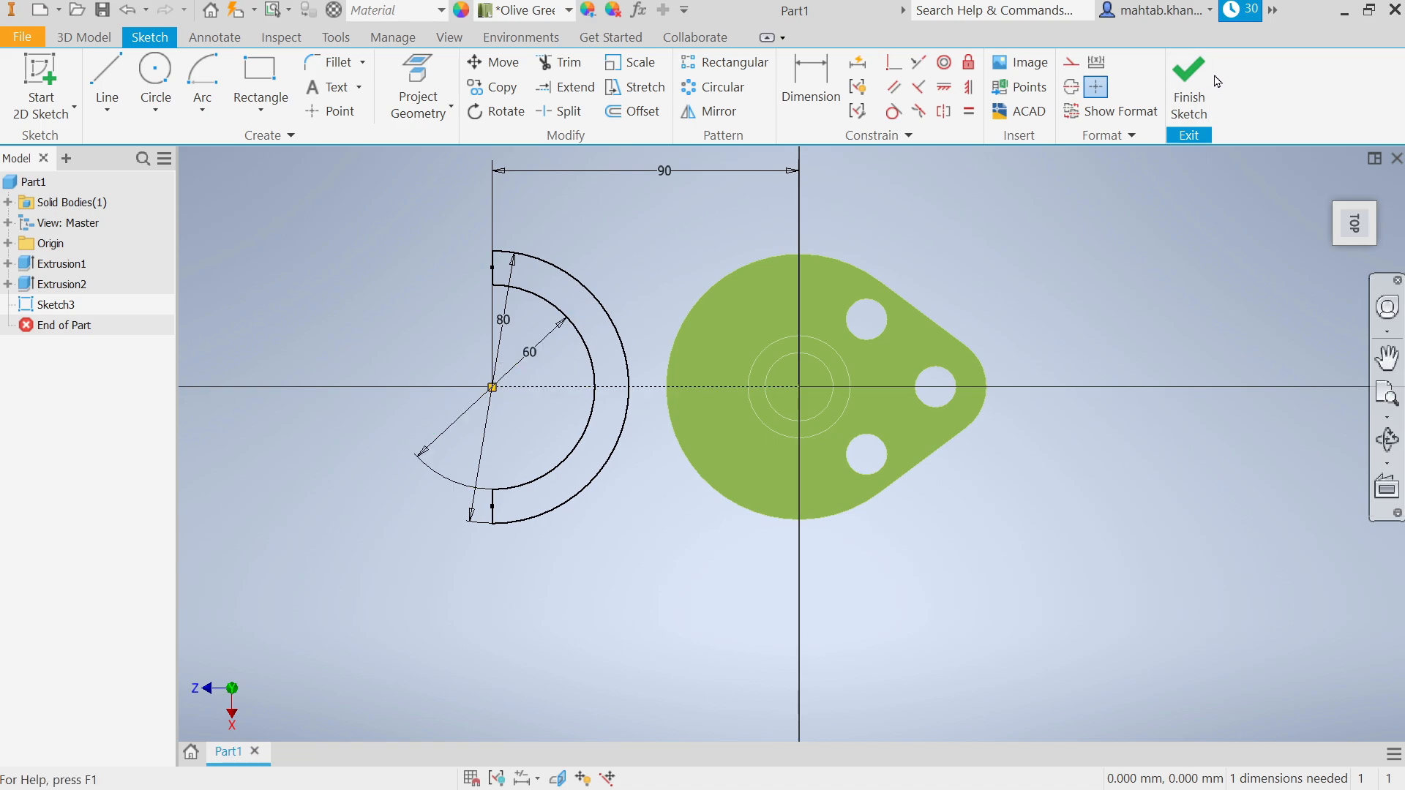
pyautogui.click(1188, 86)
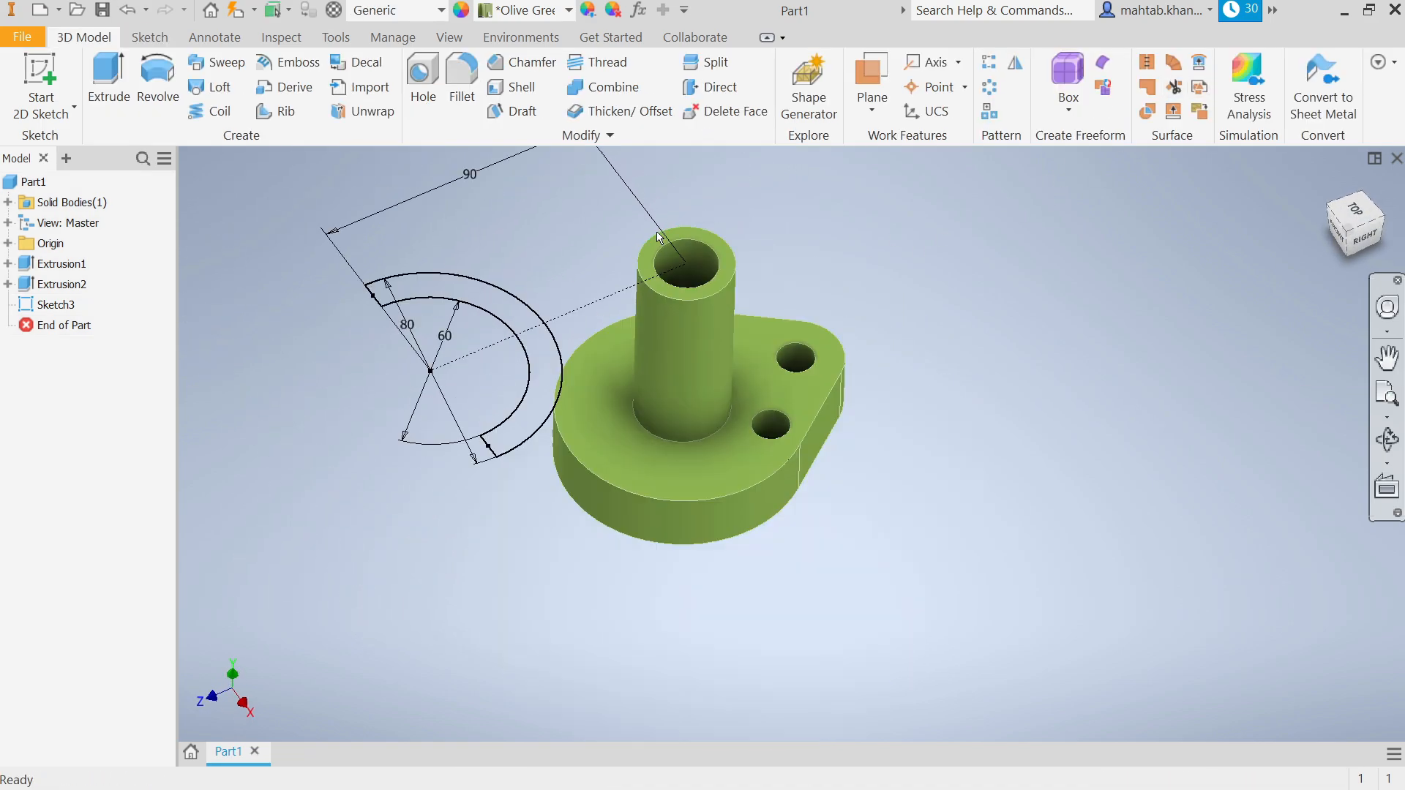
pyautogui.scroll(3, 658, 236)
pyautogui.click(103, 85)
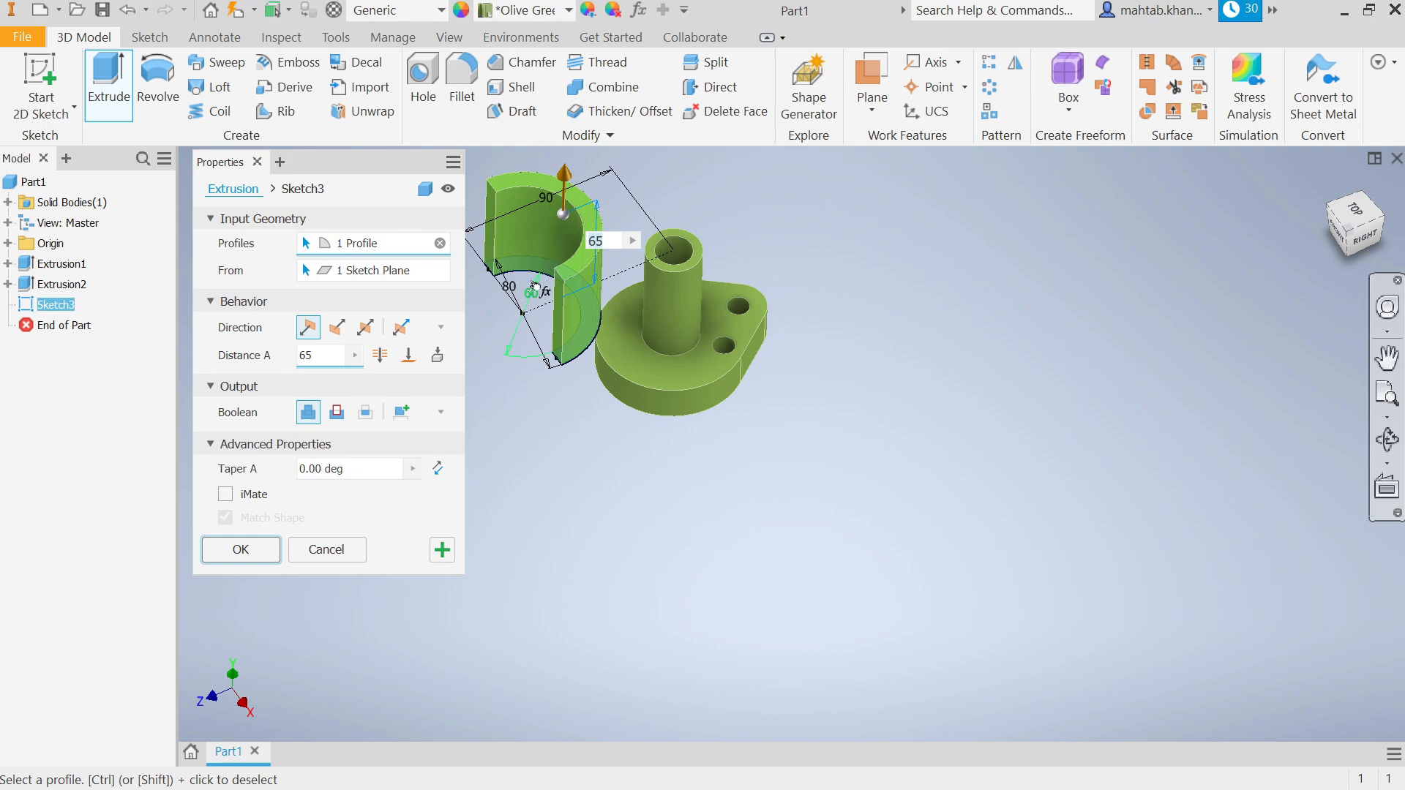
pyautogui.doubleClick(303, 354)
pyautogui.write('30')
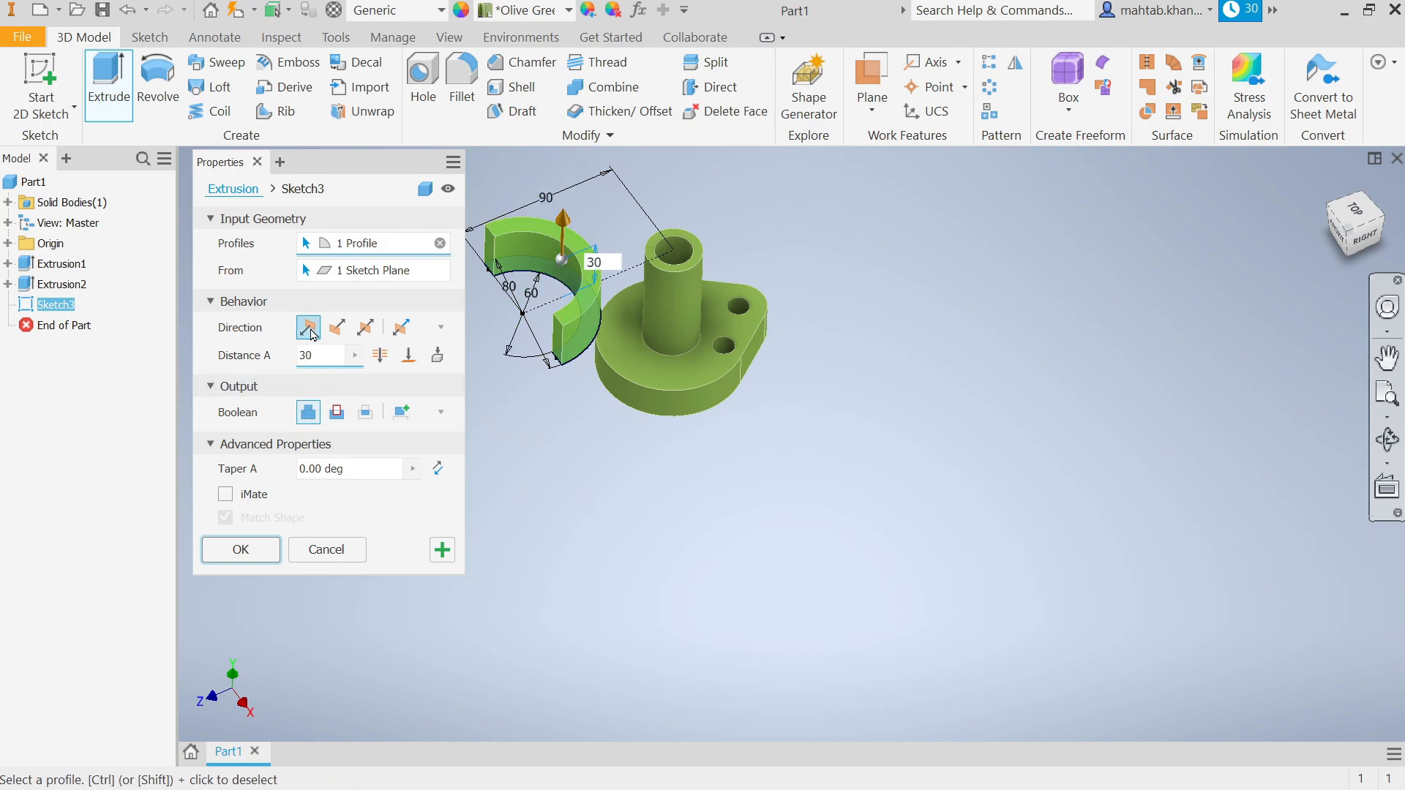
pyautogui.click(338, 329)
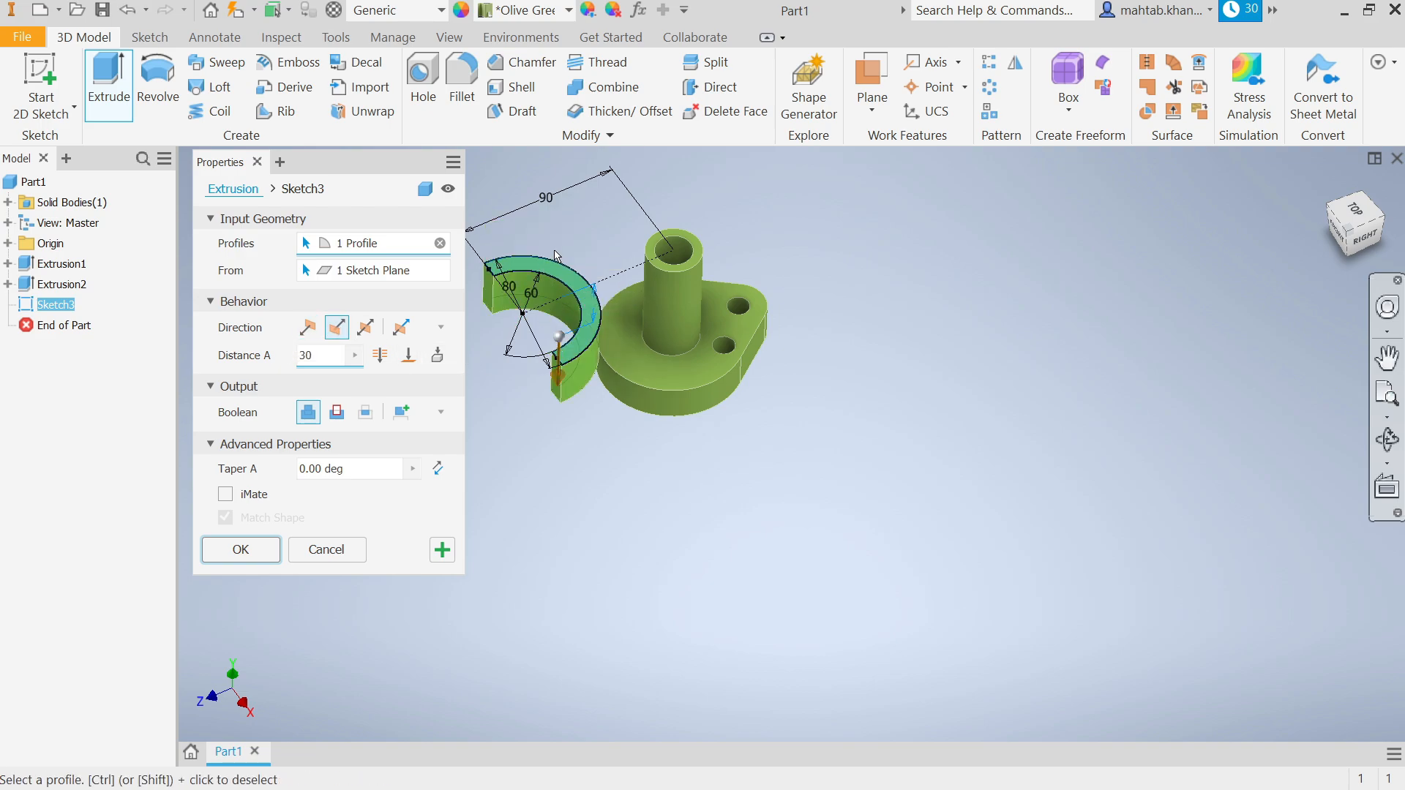
pyautogui.scroll(3, 594, 294)
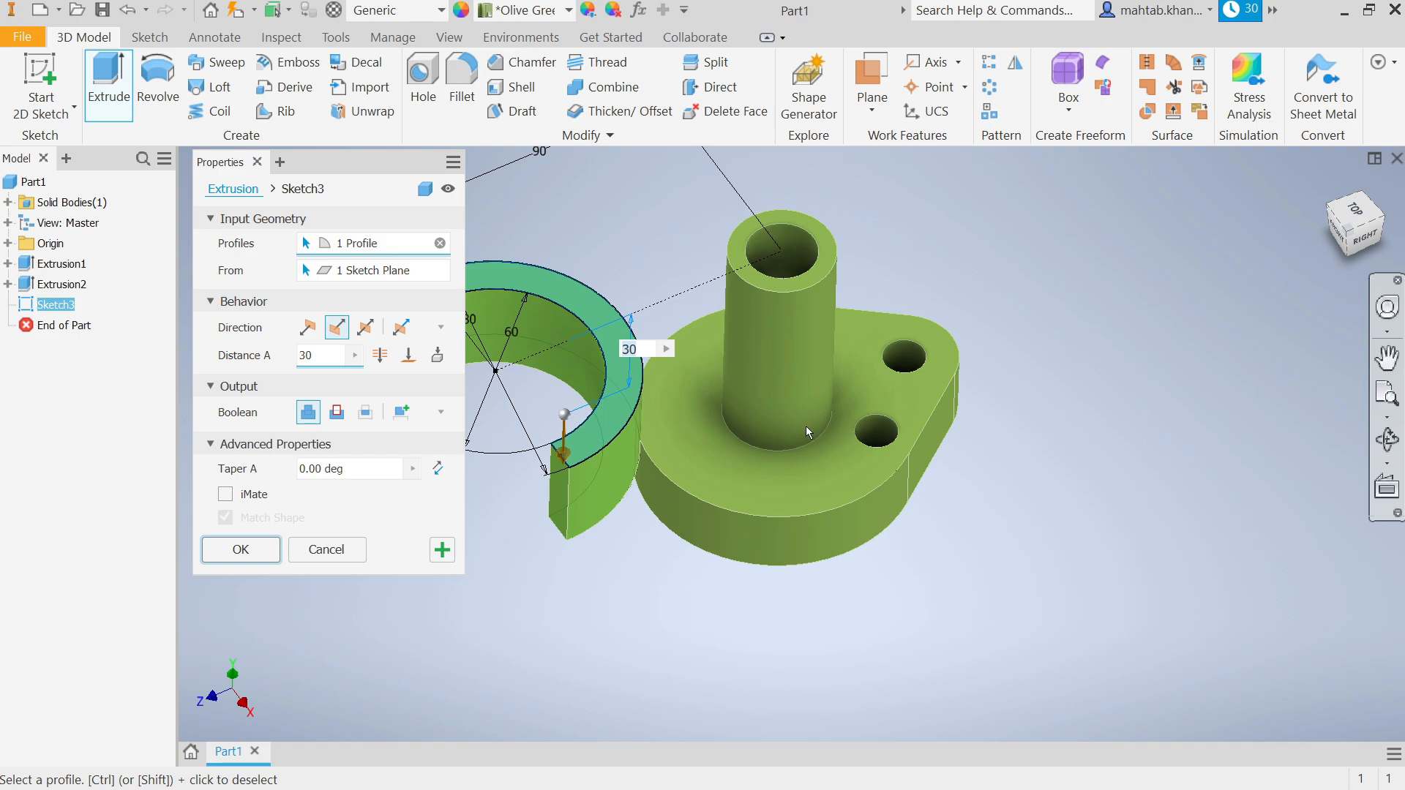
pyautogui.keyDown('shift'); pyautogui.moveTo(1039, 425); pyautogui.dragTo(1000, 407, button='middle'); pyautogui.keyUp('shift')
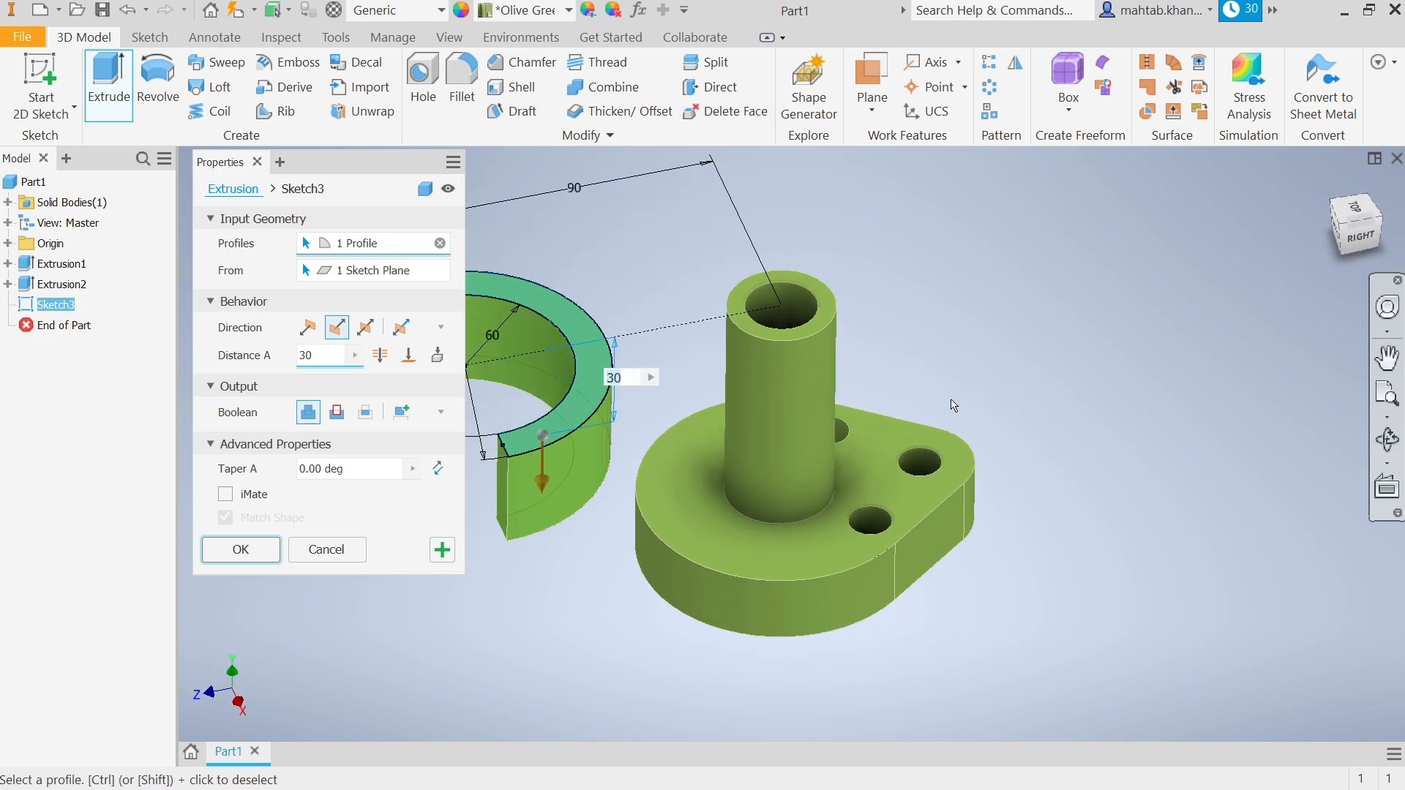
pyautogui.click(235, 550)
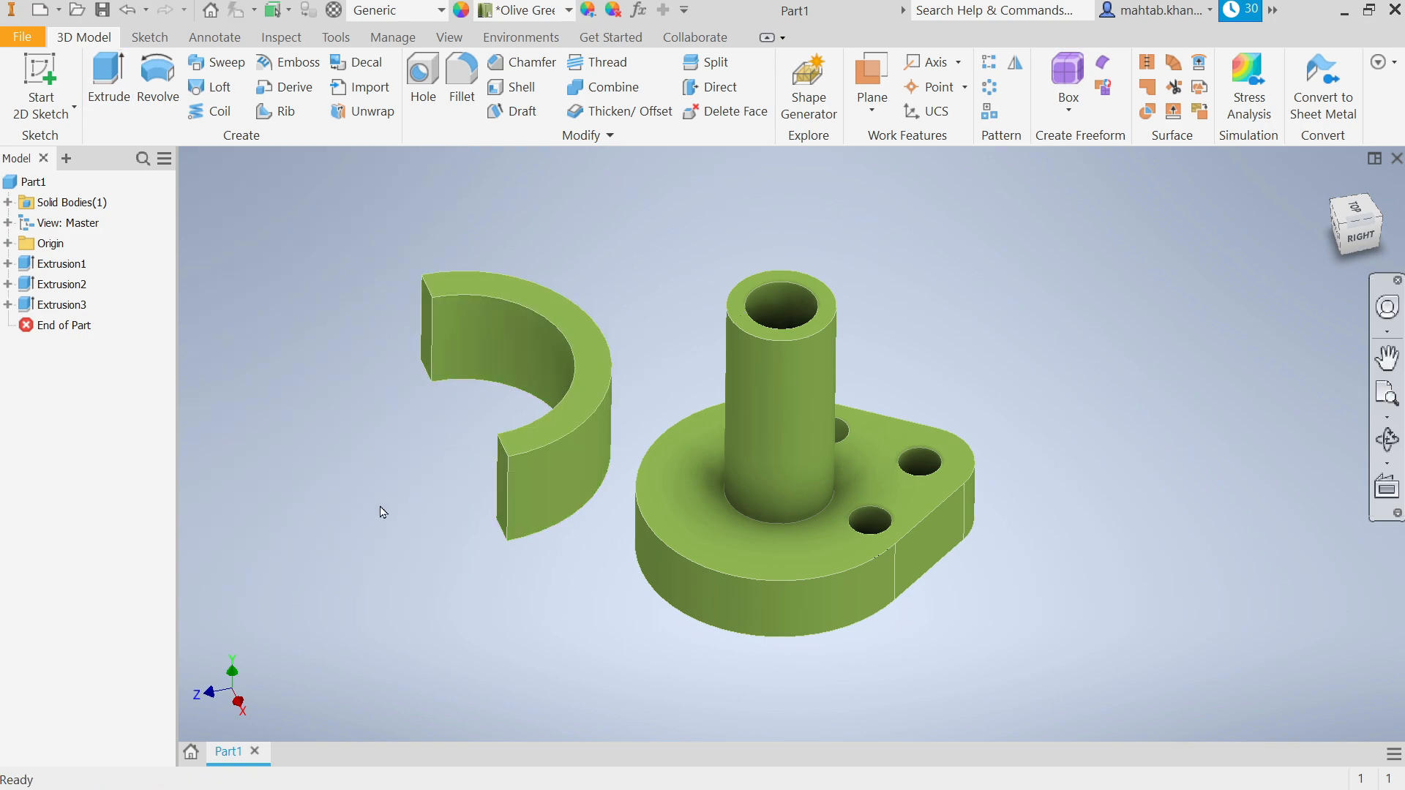
# - Start a sketch on the half-ring's top face and draw a line from the origin to the half-ring's centre
pyautogui.click(595, 363)
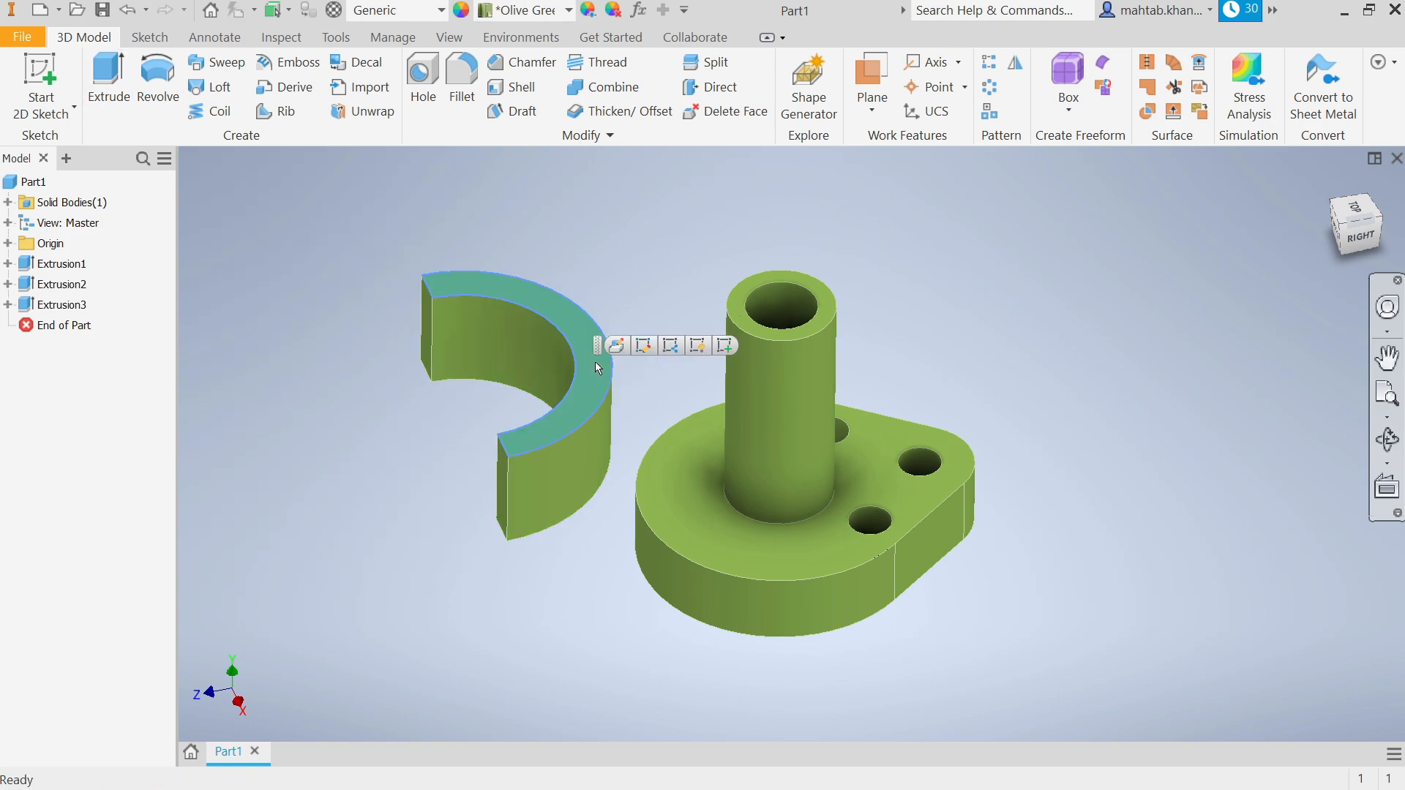
pyautogui.click(725, 346)
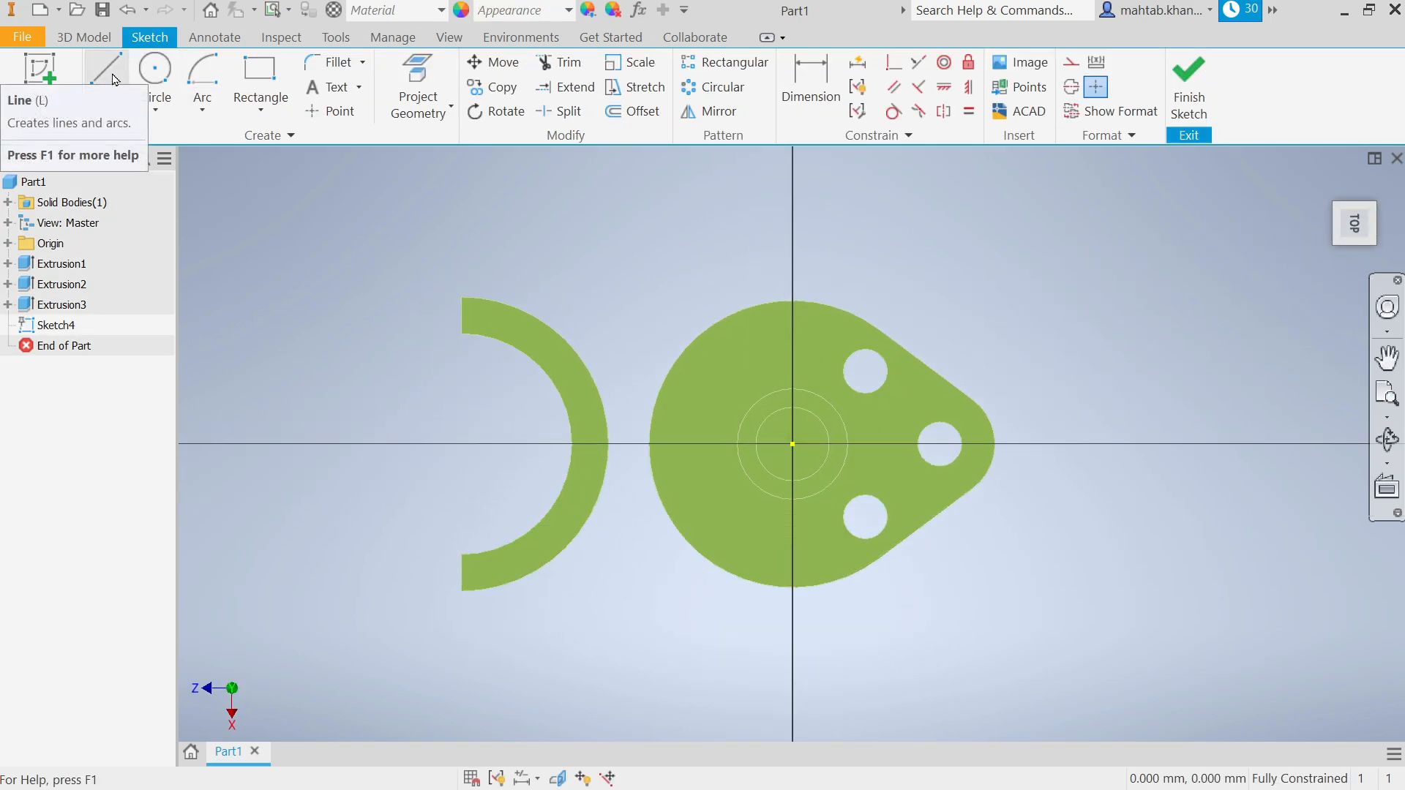
pyautogui.click(112, 79)
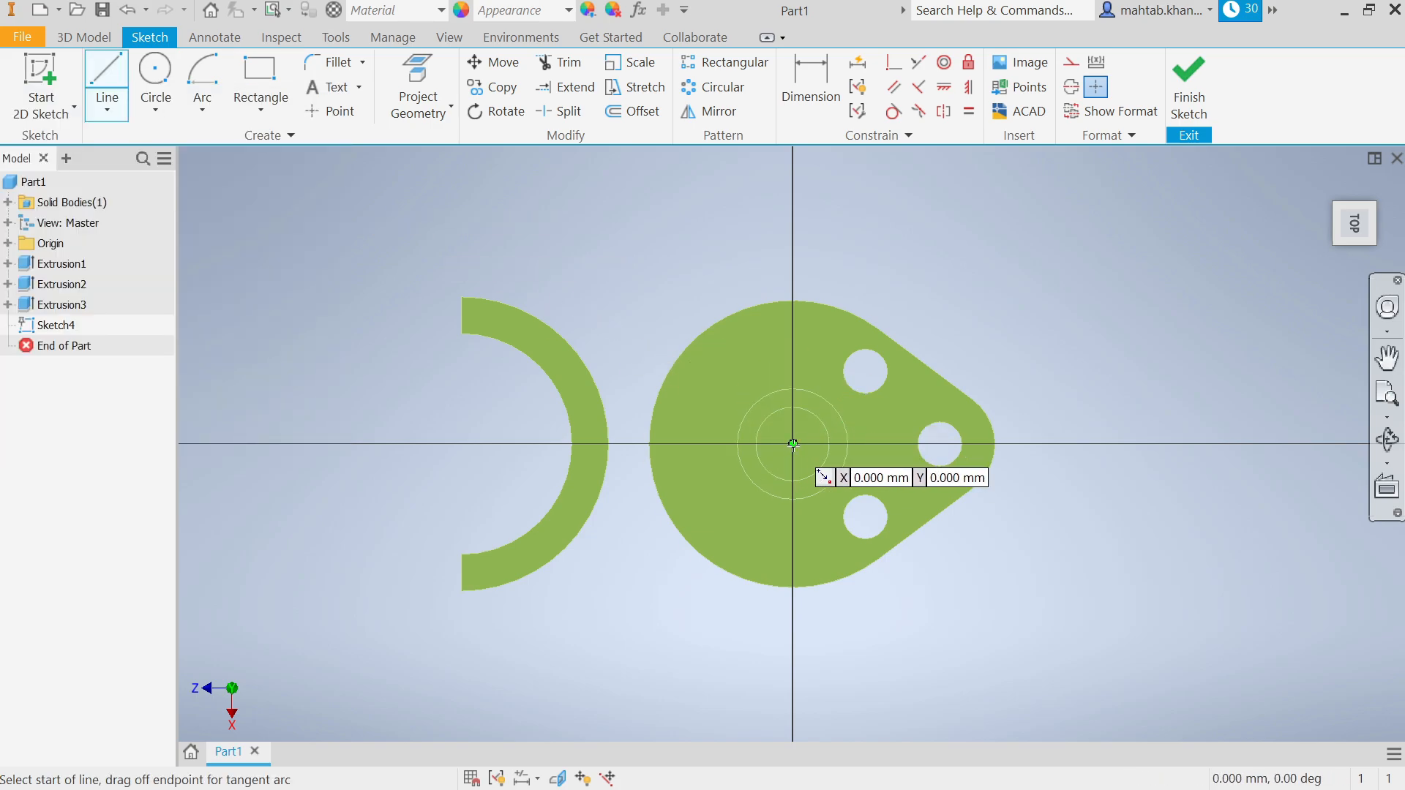
pyautogui.click(793, 444)
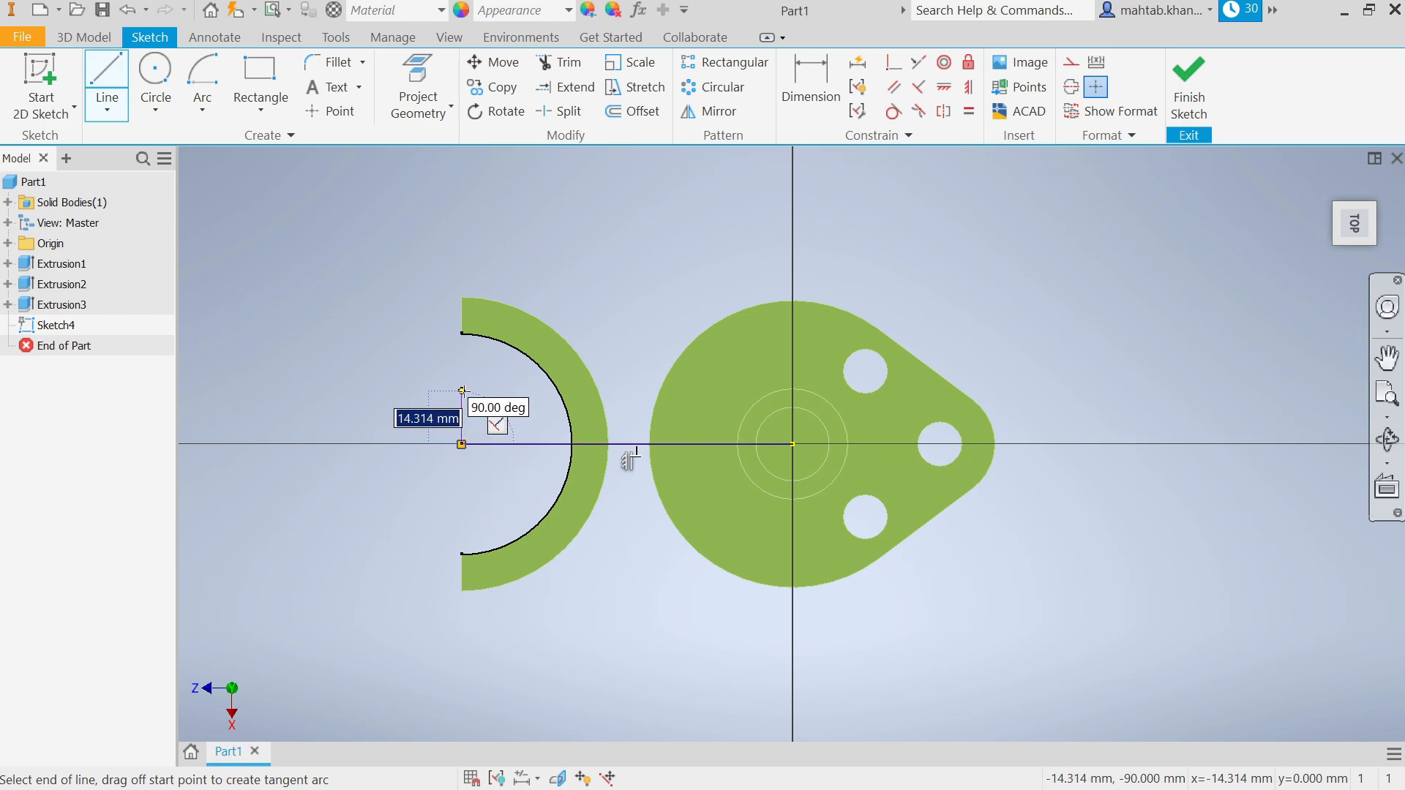
pyautogui.rightClick(462, 392)
pyautogui.click(531, 393)
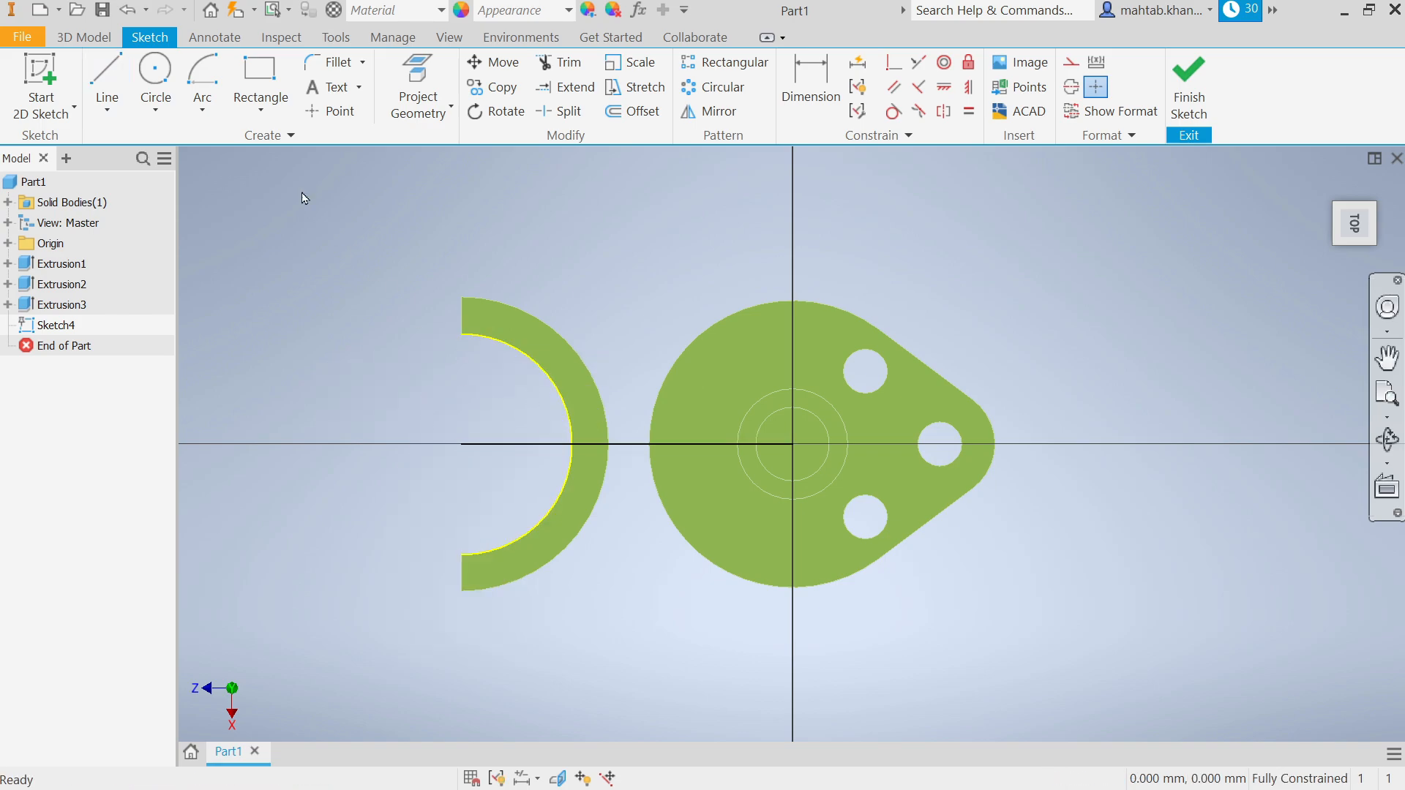
# - Draw a line about 10 mm long between the half-ring's inner and outer arcs, parallel to and about 9 mm from the centre line
pyautogui.click(106, 71)
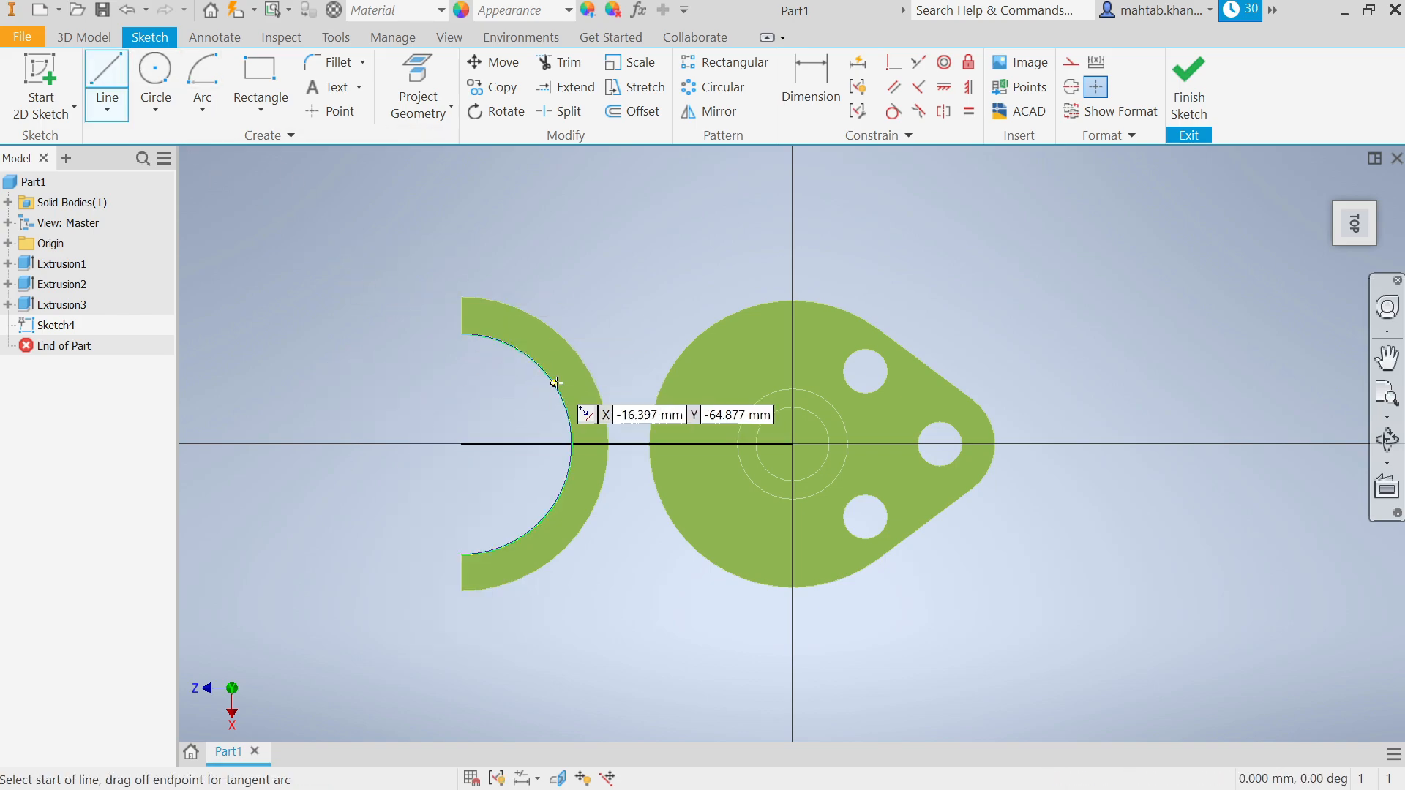
pyautogui.scroll(3, 567, 397)
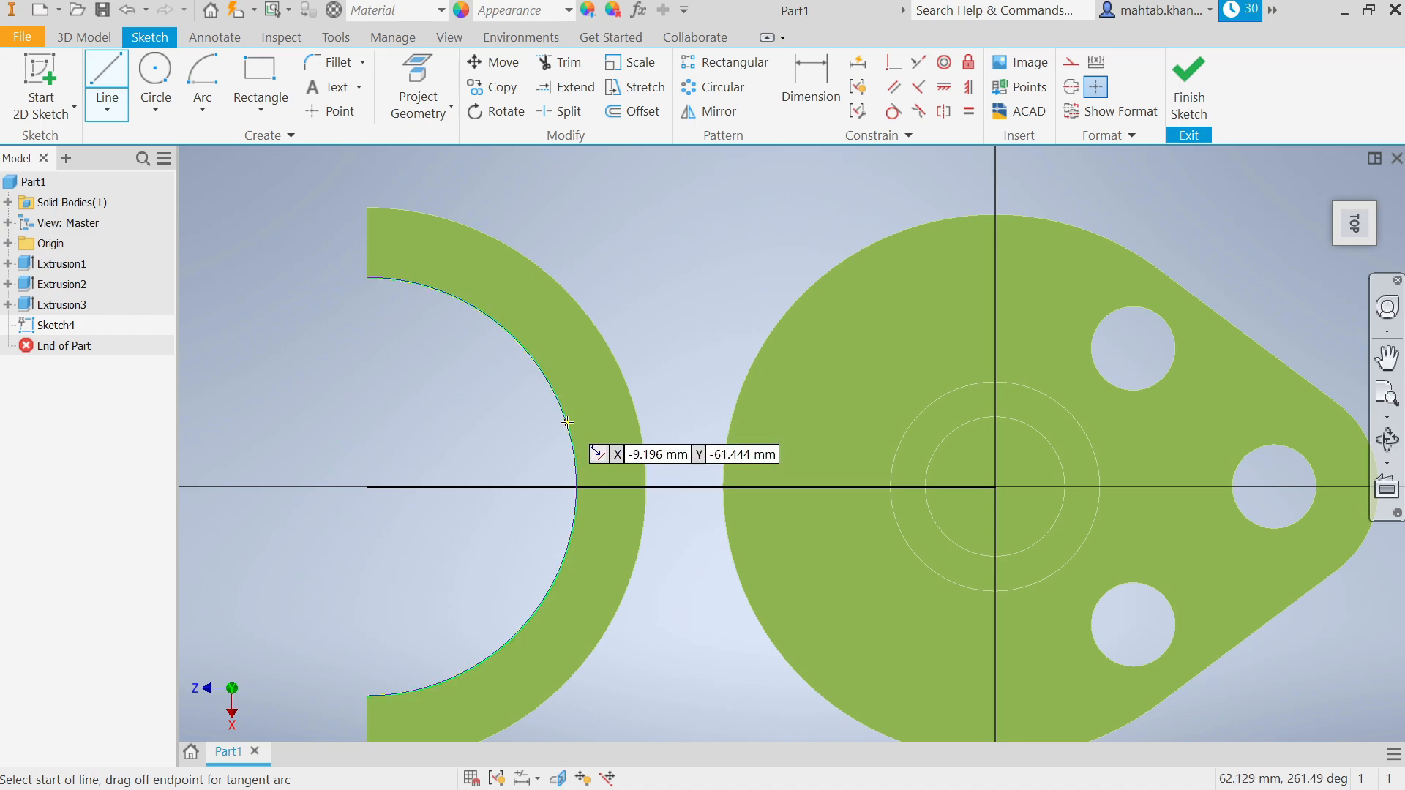
pyautogui.click(567, 422)
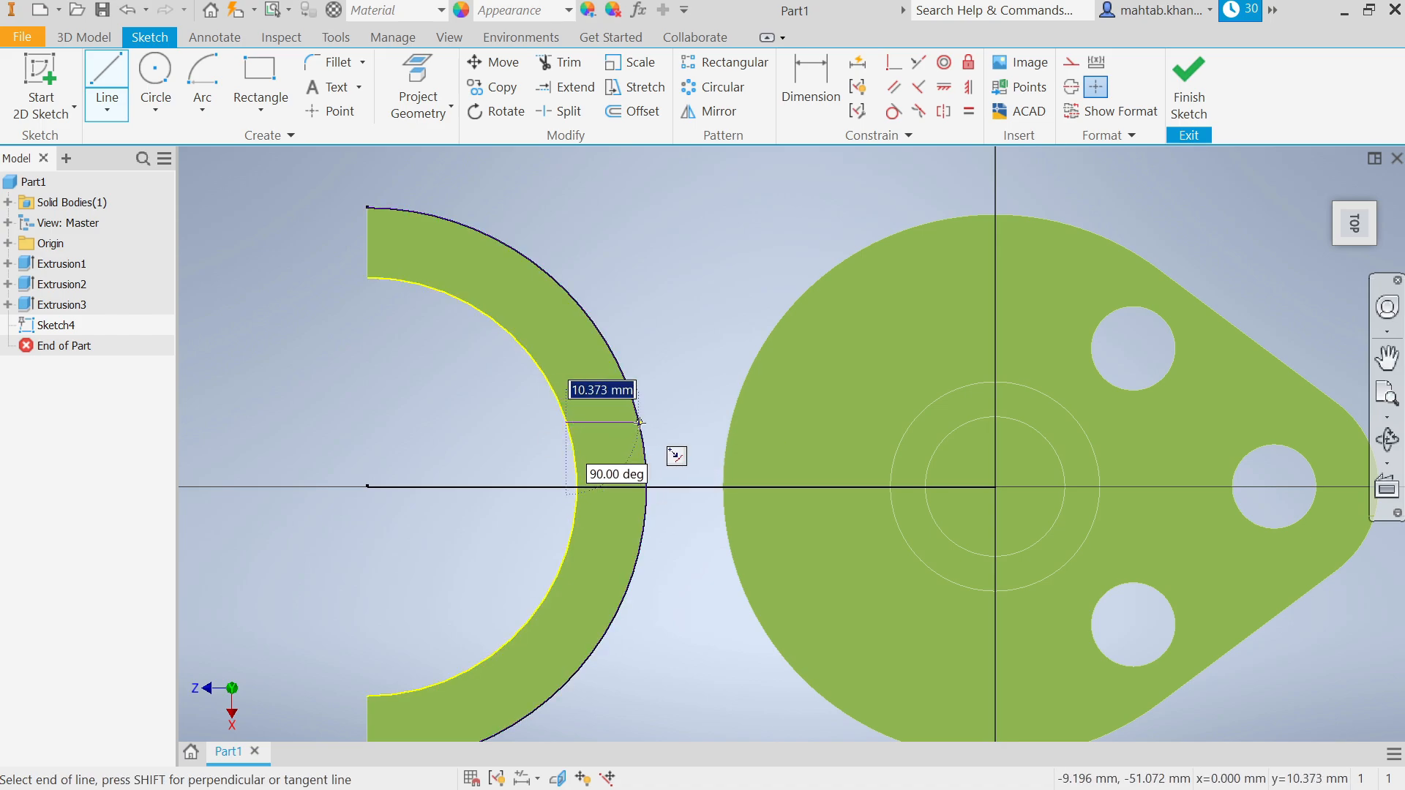
pyautogui.doubleClick(639, 422)
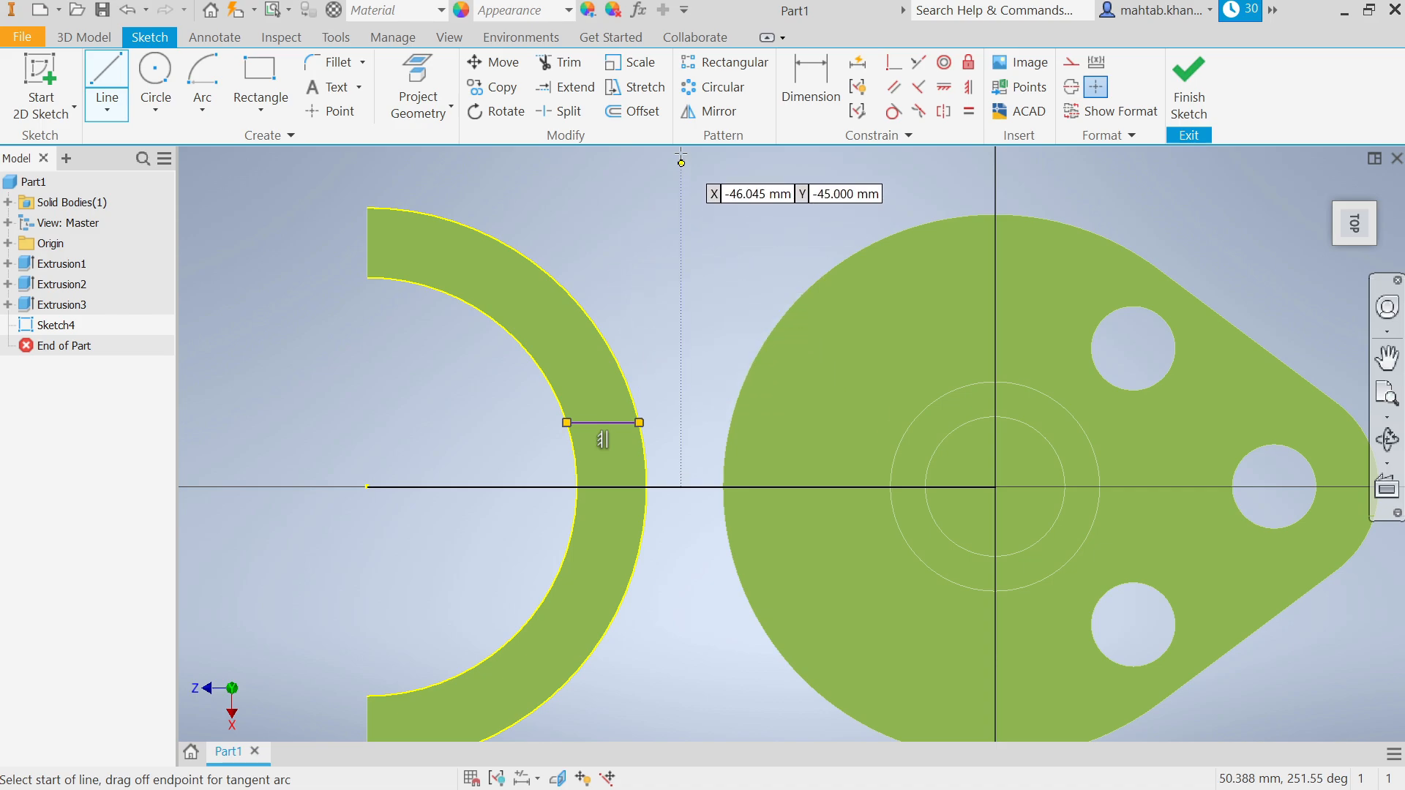
pyautogui.rightClick(702, 264)
pyautogui.click(765, 264)
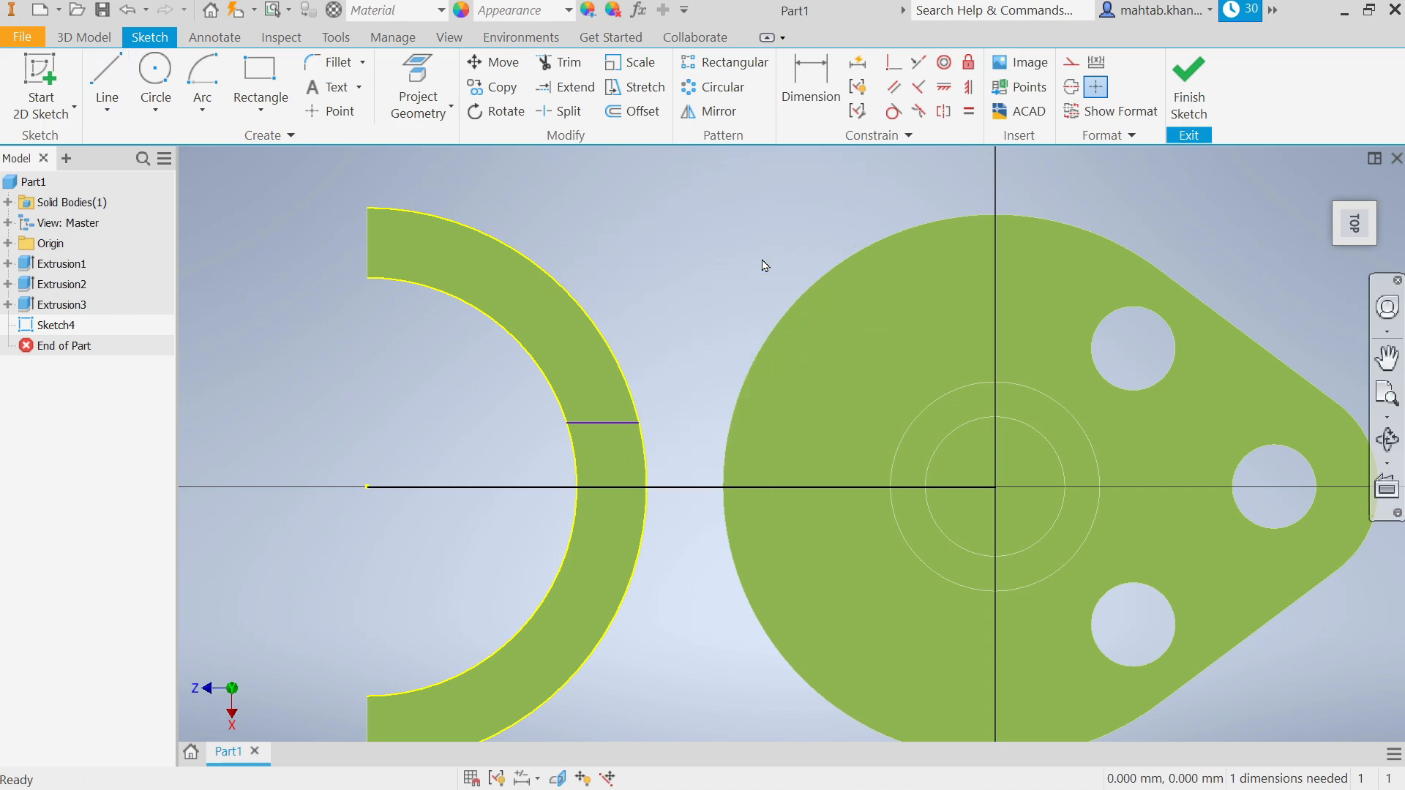
# - Mirror the short line between the half-ring's arcs about the centre line
pyautogui.click(715, 113)
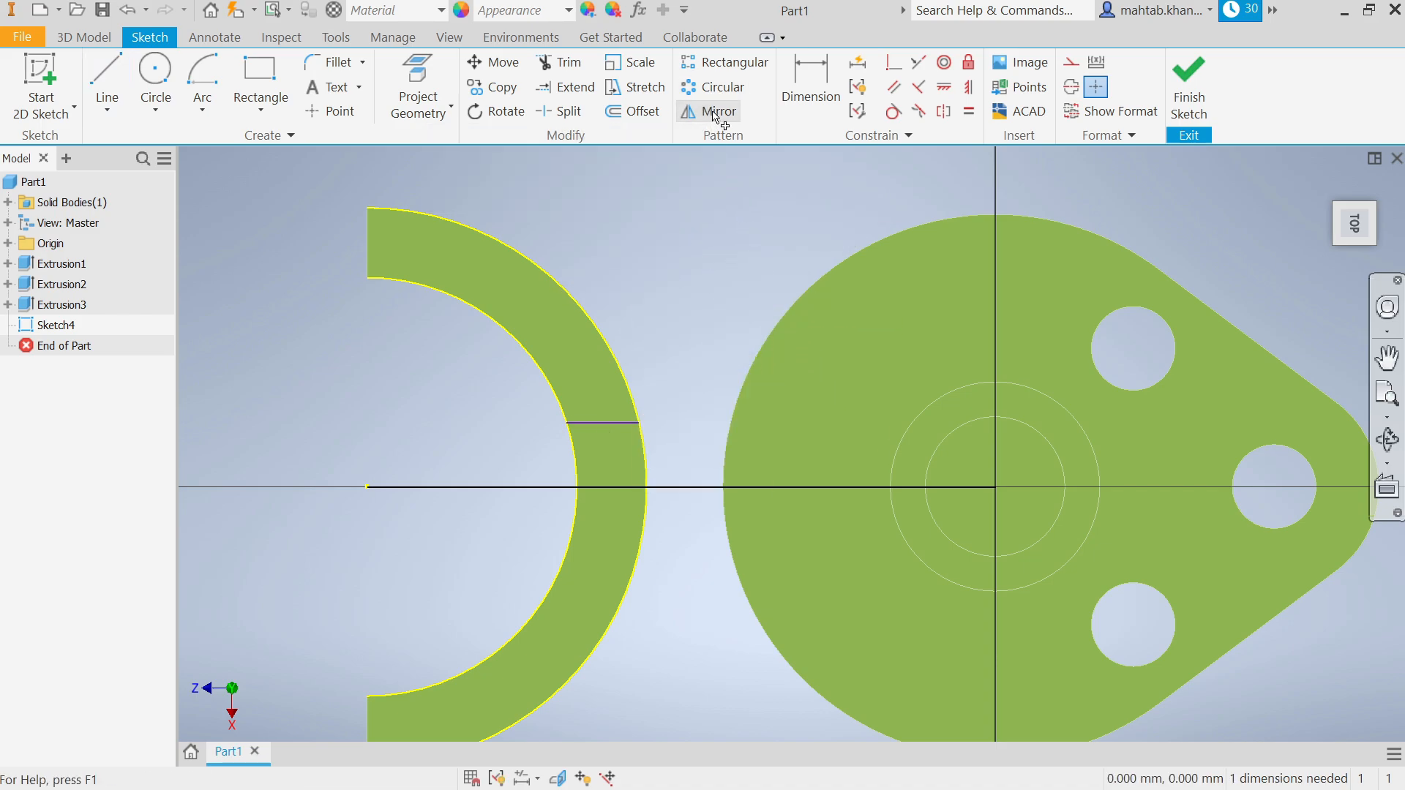
pyautogui.click(599, 423)
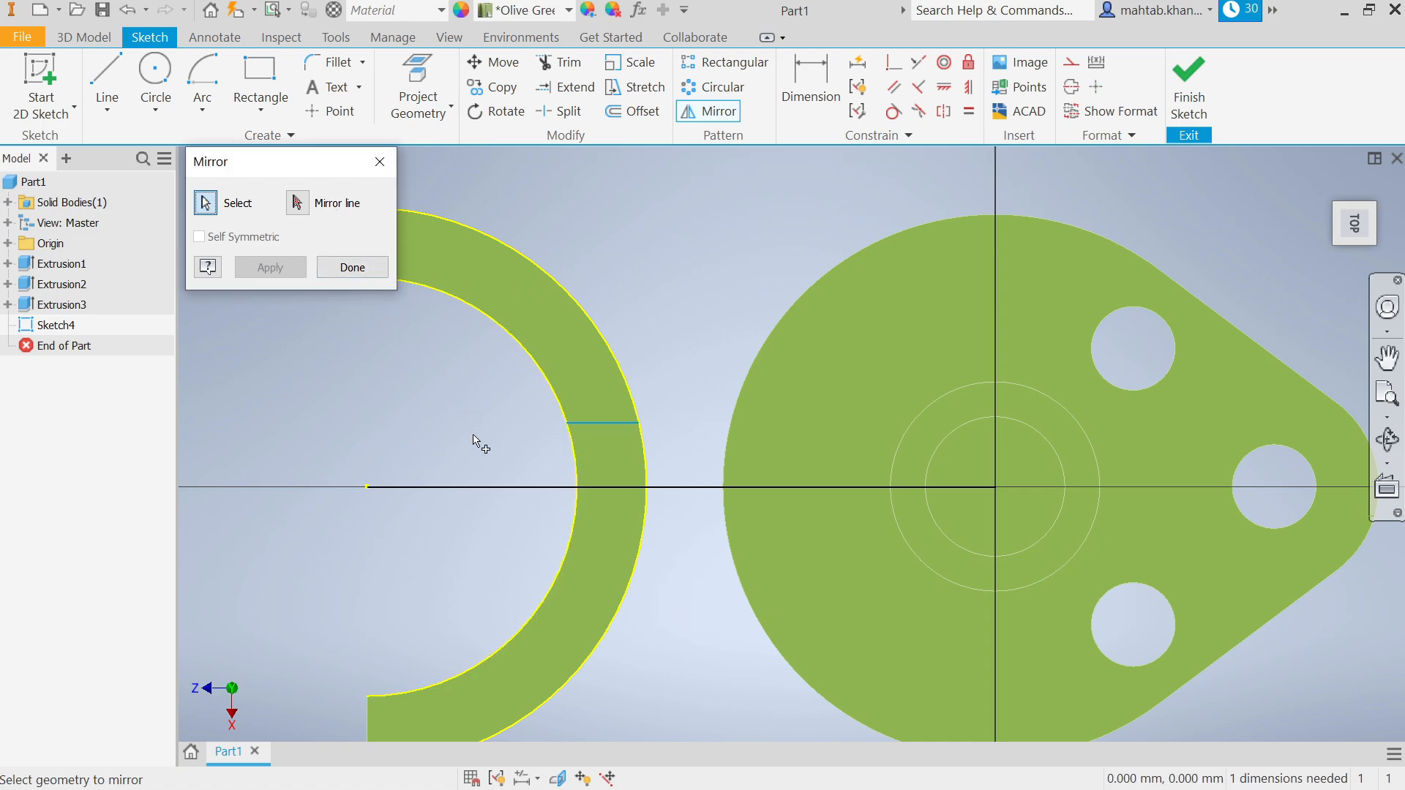
pyautogui.click(524, 488)
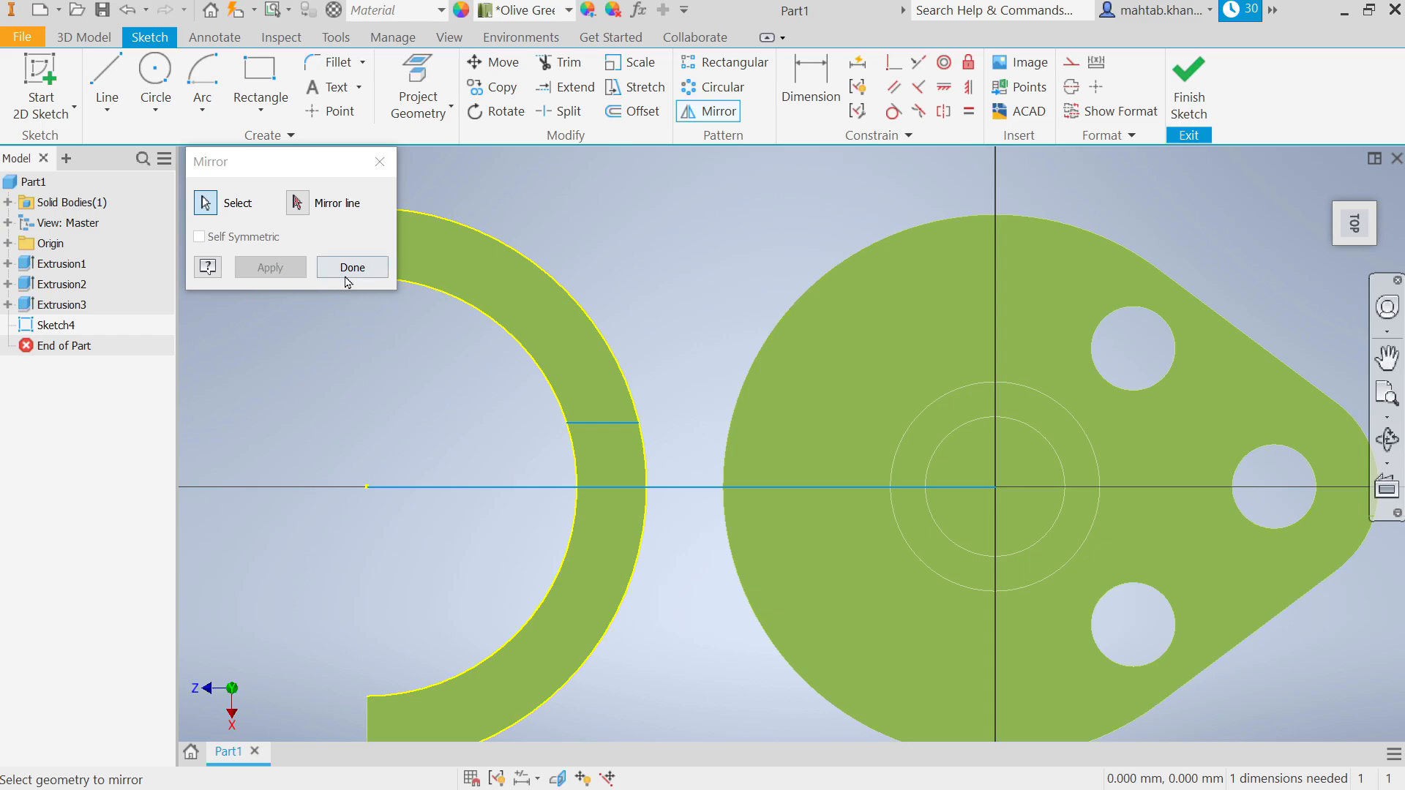
pyautogui.click(298, 203)
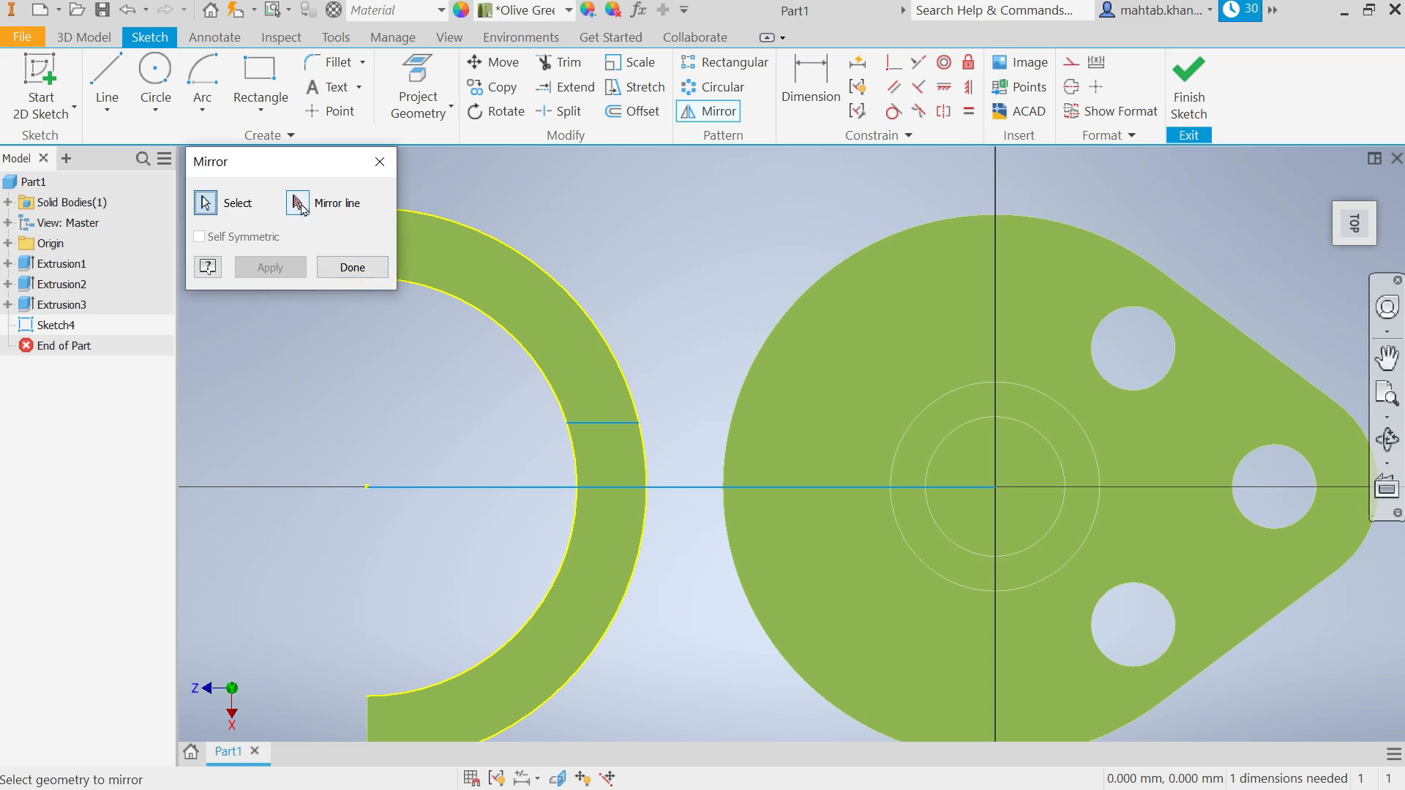
pyautogui.click(548, 488)
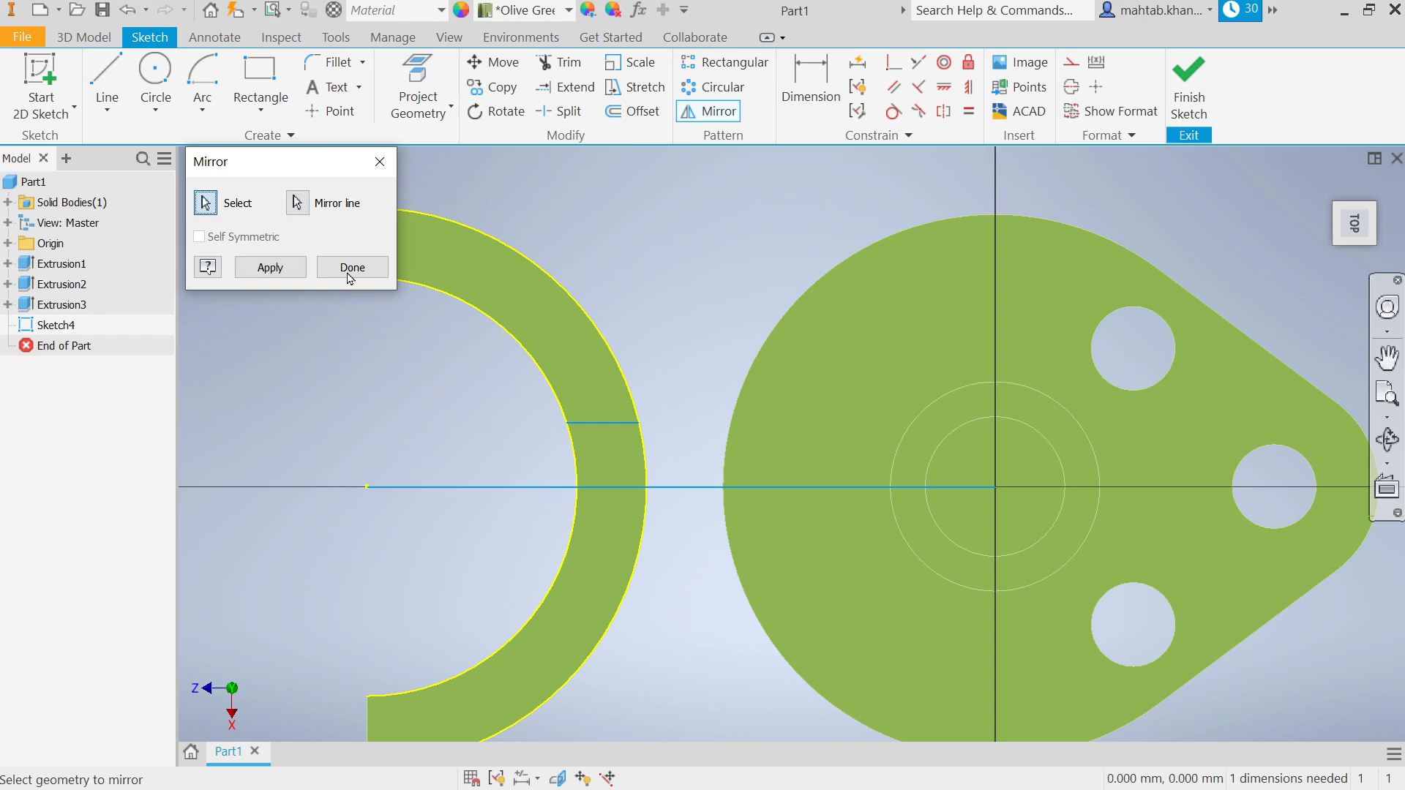
pyautogui.click(277, 269)
pyautogui.click(346, 269)
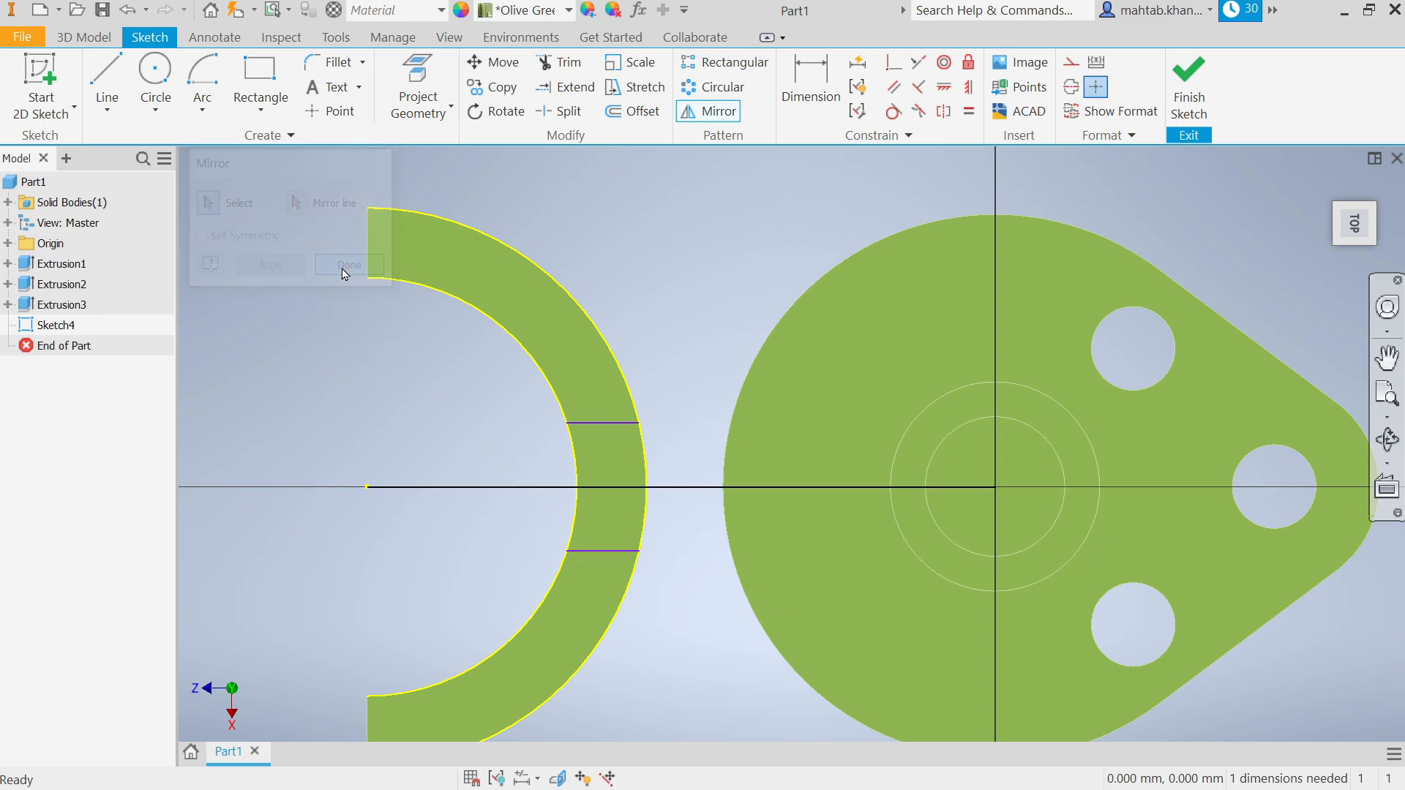
# - Dimension the spacing between the two short lines on the half-ring as 16 mm and finish the sketch
pyautogui.press('i')
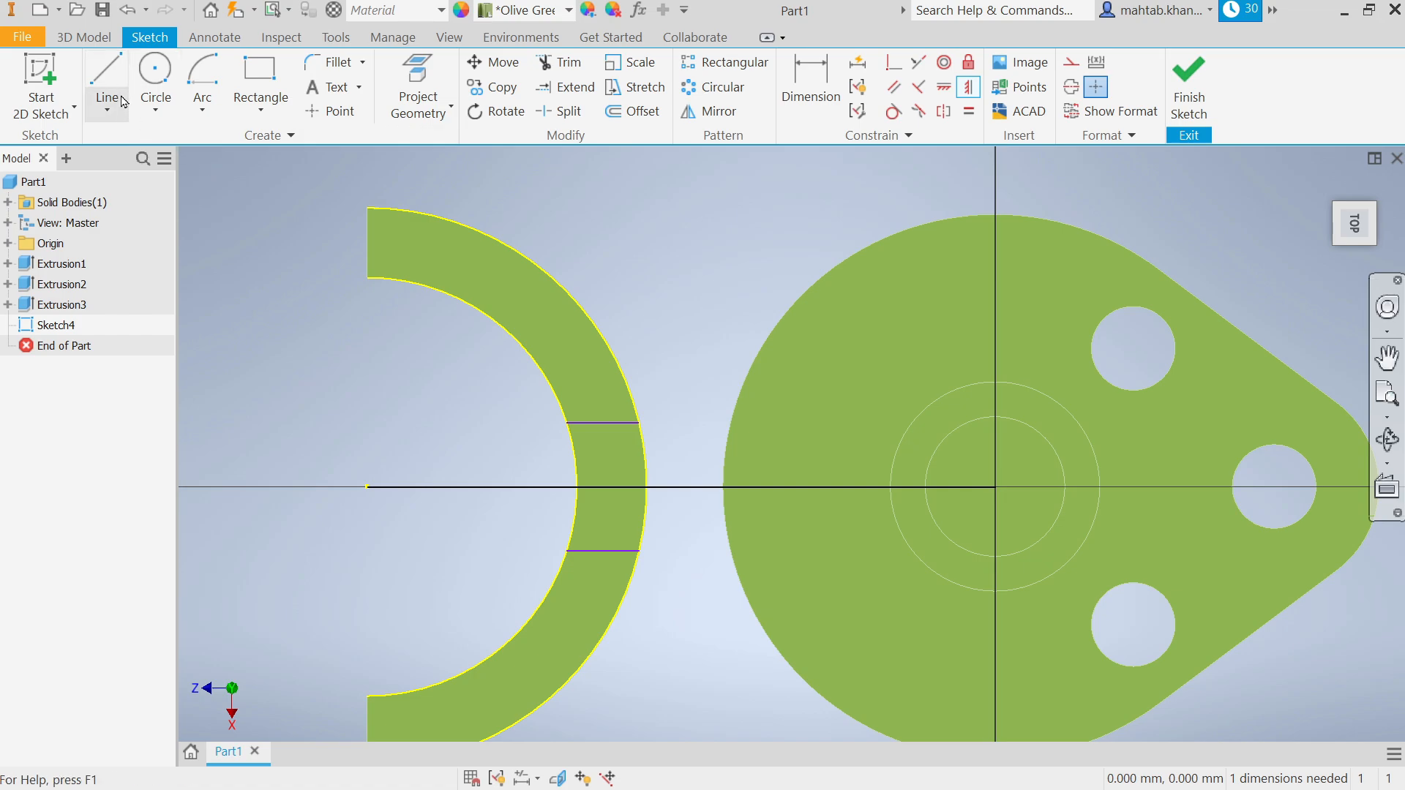
pyautogui.click(810, 82)
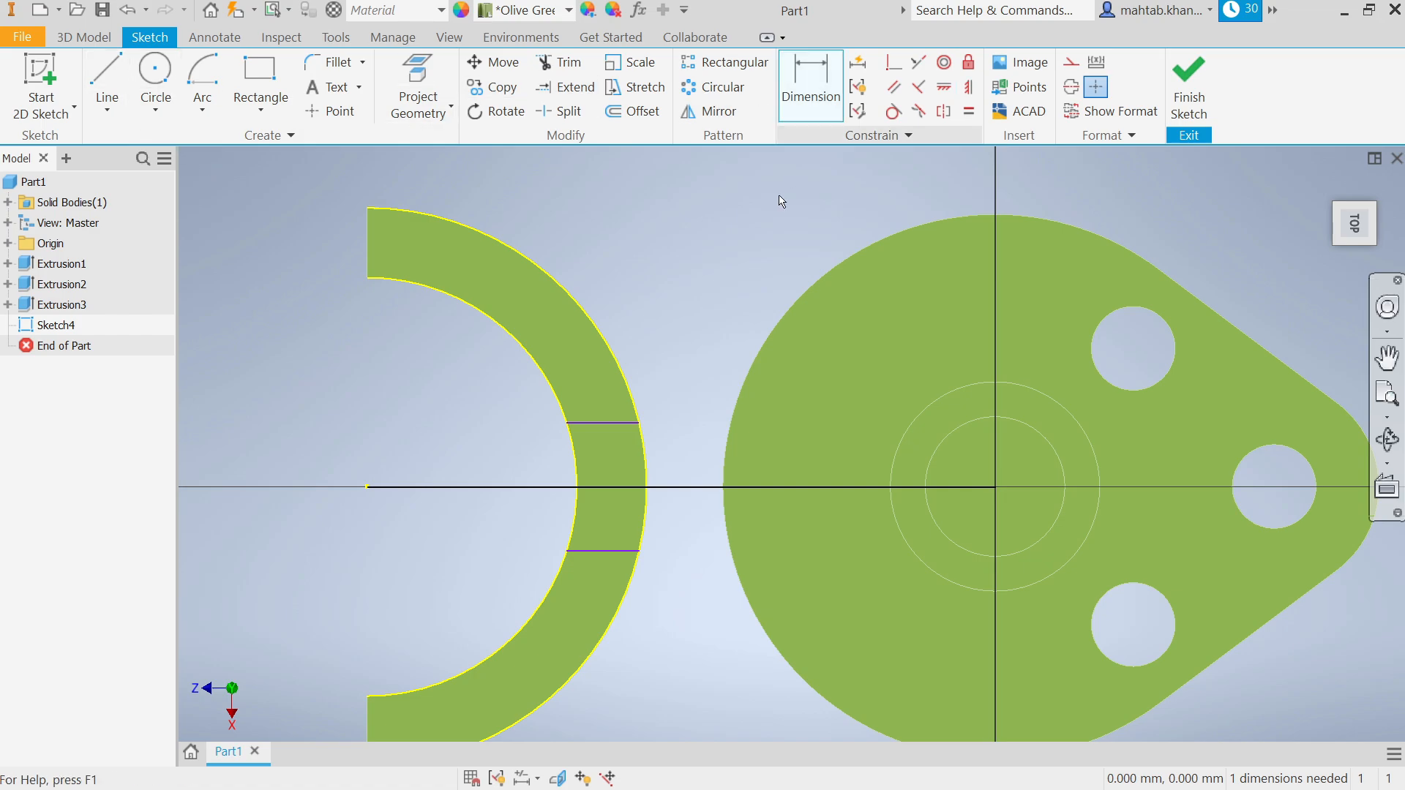
pyautogui.click(603, 423)
pyautogui.click(598, 554)
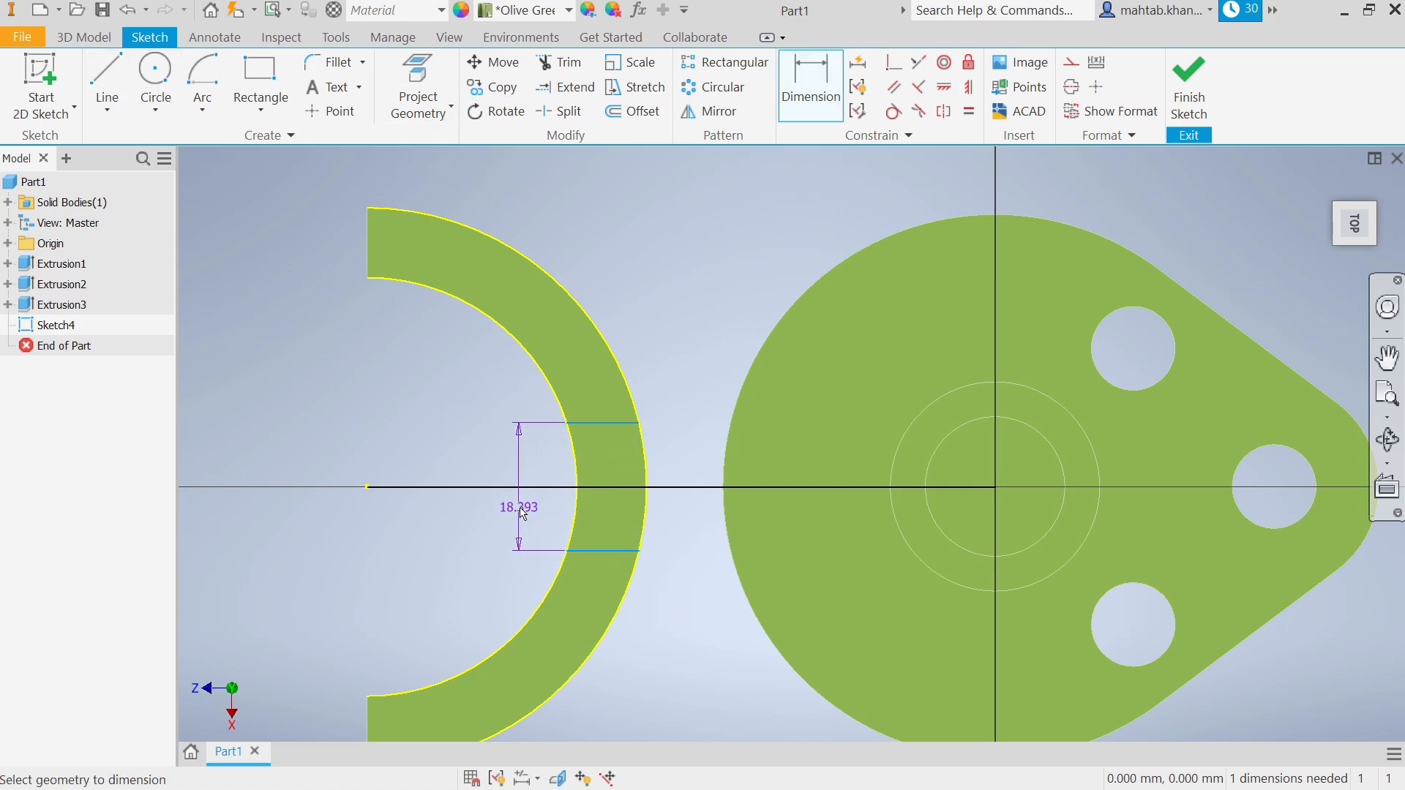
pyautogui.click(519, 512)
pyautogui.write('16')
pyautogui.press('Return')
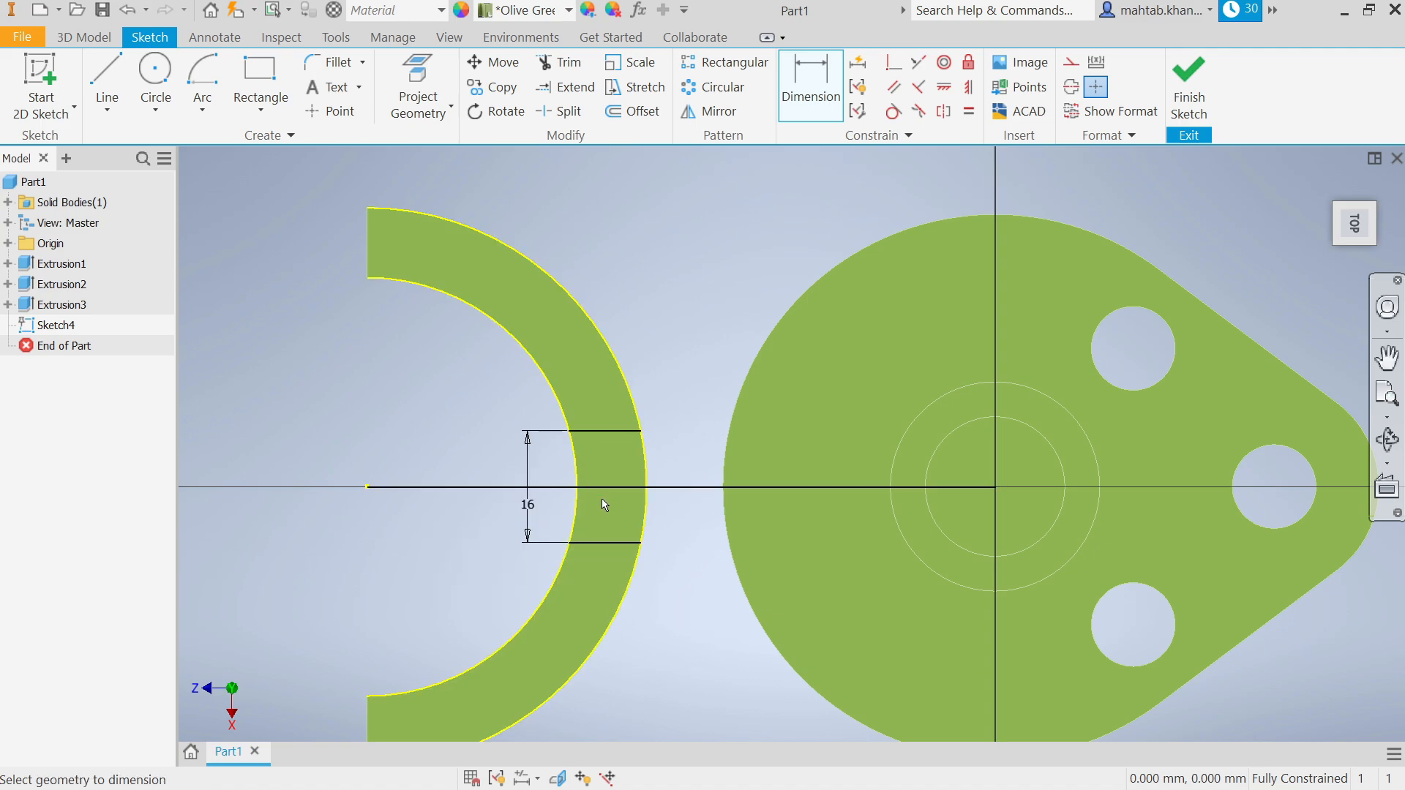
pyautogui.click(1188, 84)
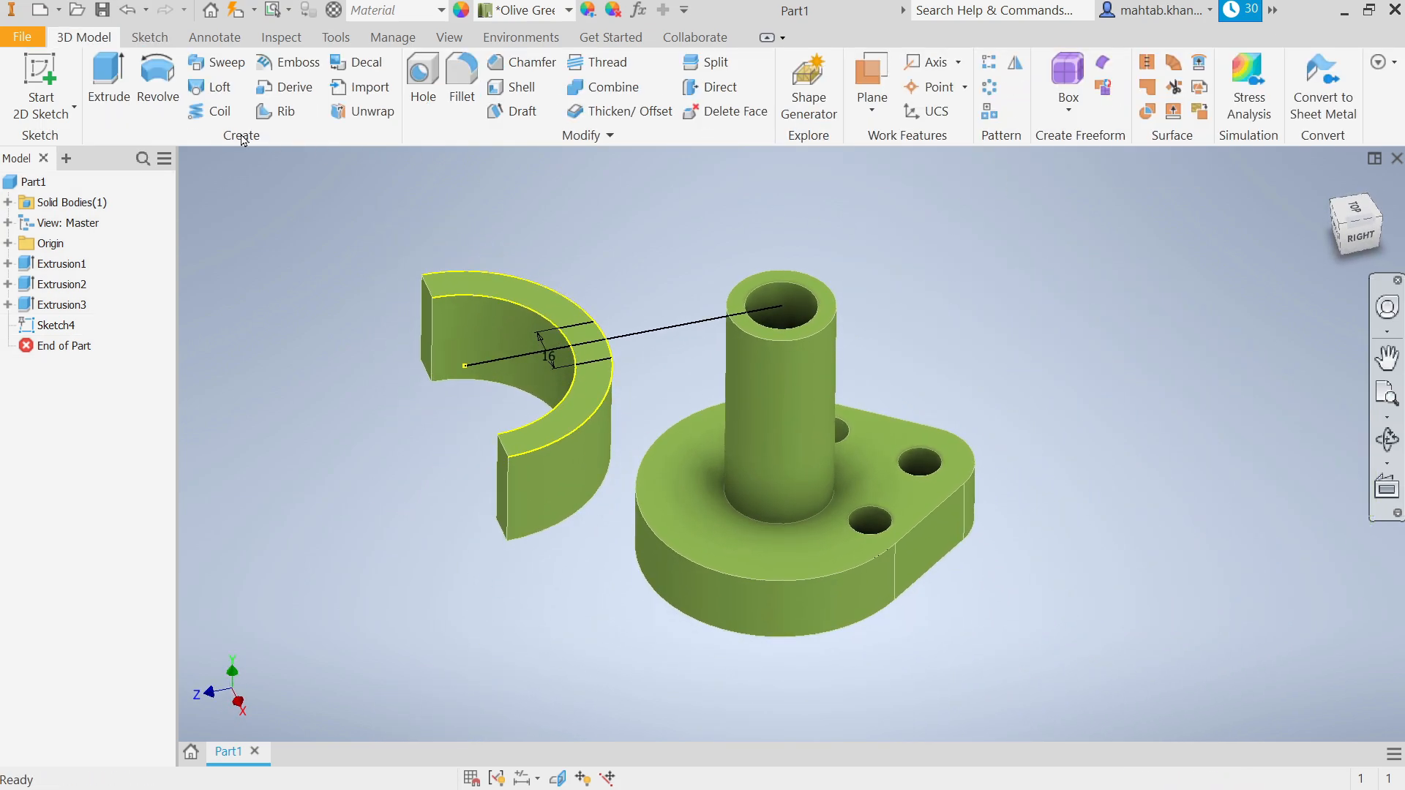
# - Cut the two profiles between the short lines 6 mm down into the half-ring's top face with Extrude
pyautogui.click(108, 81)
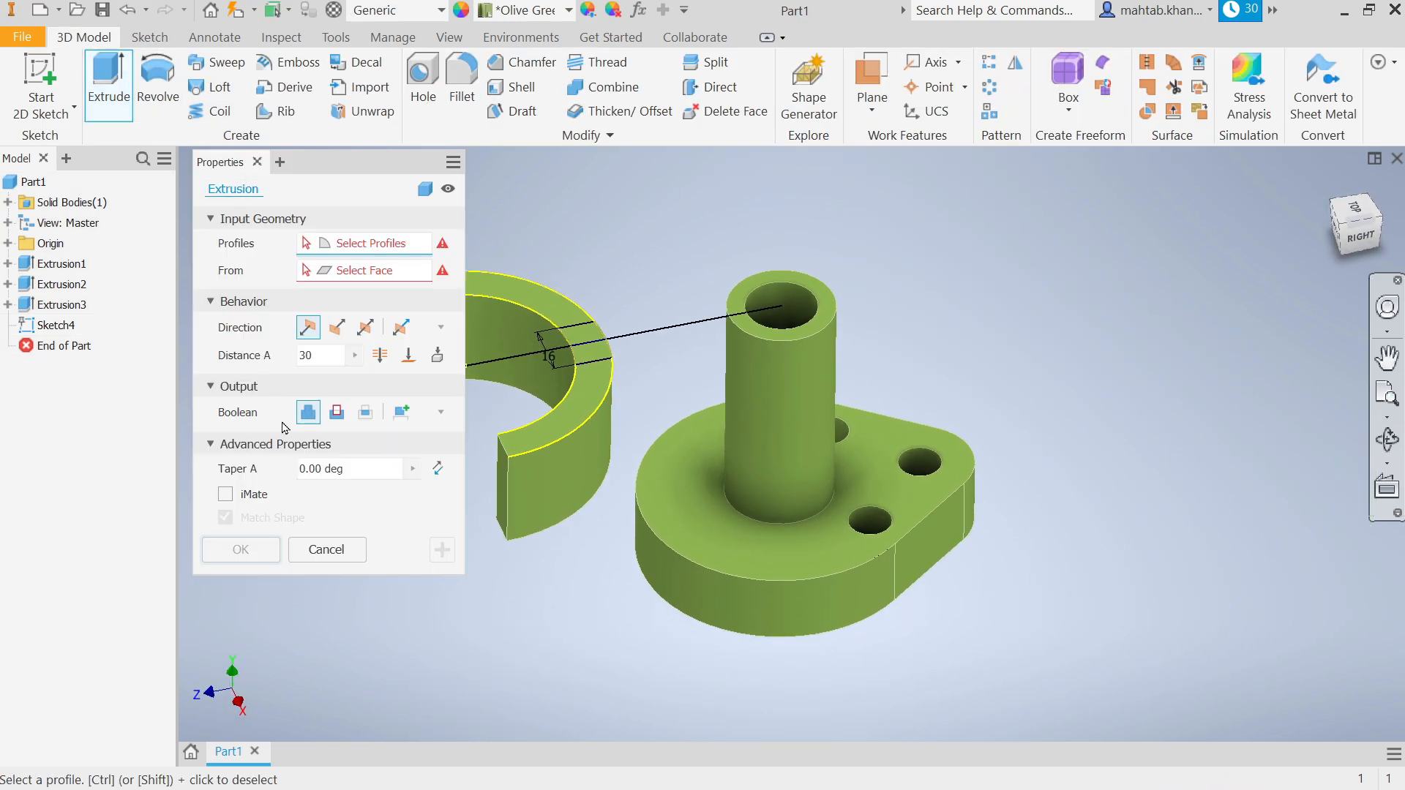
pyautogui.click(337, 413)
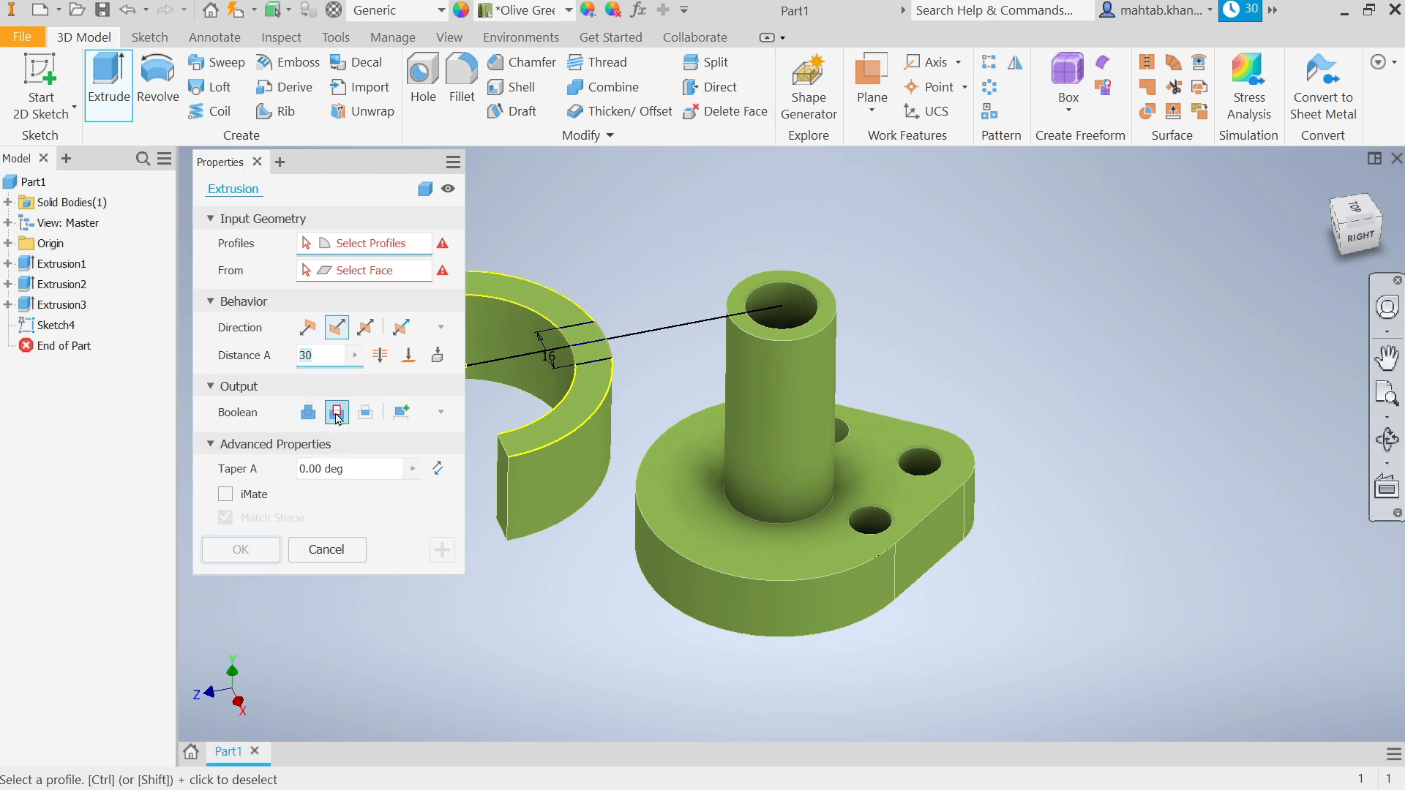
pyautogui.scroll(5, 585, 350)
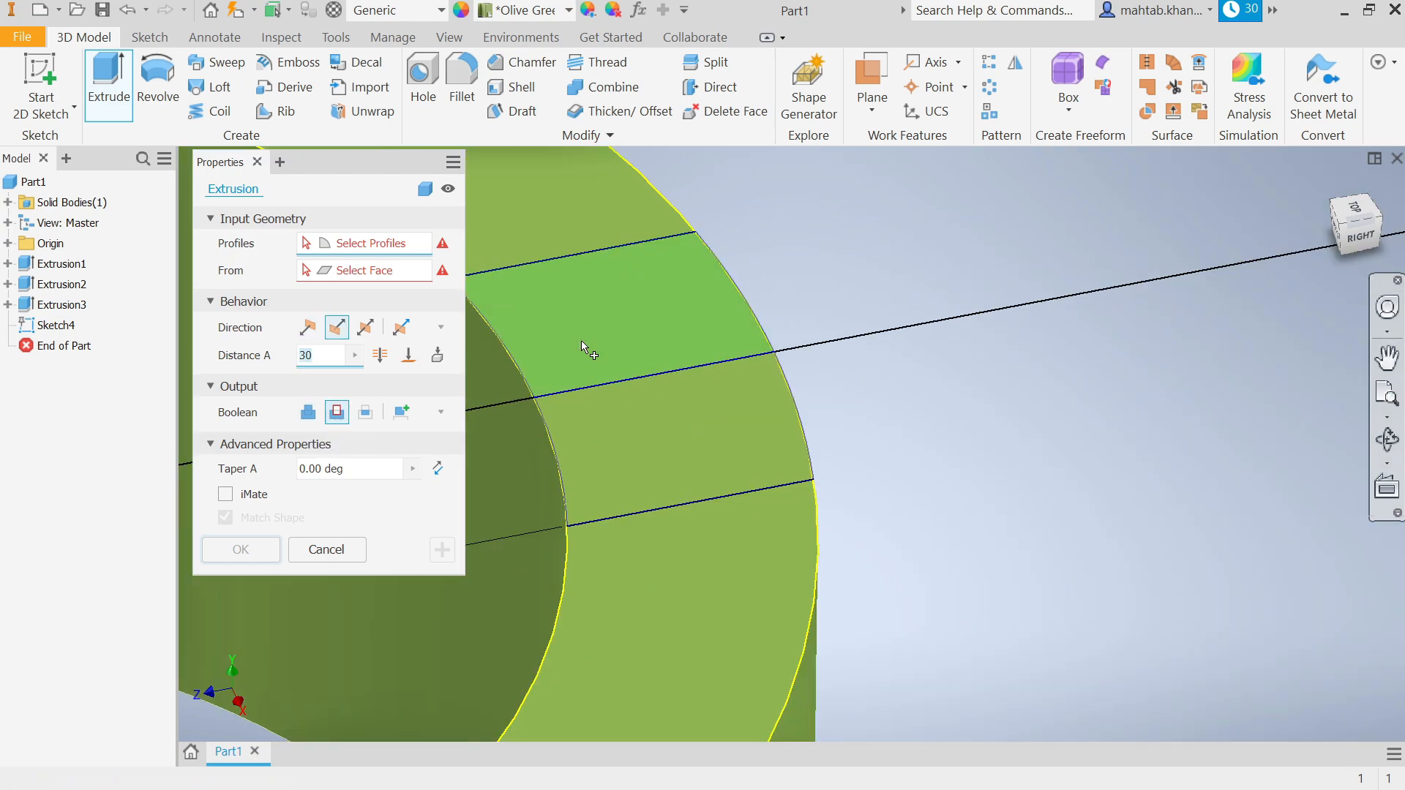
pyautogui.click(626, 353)
pyautogui.click(635, 420)
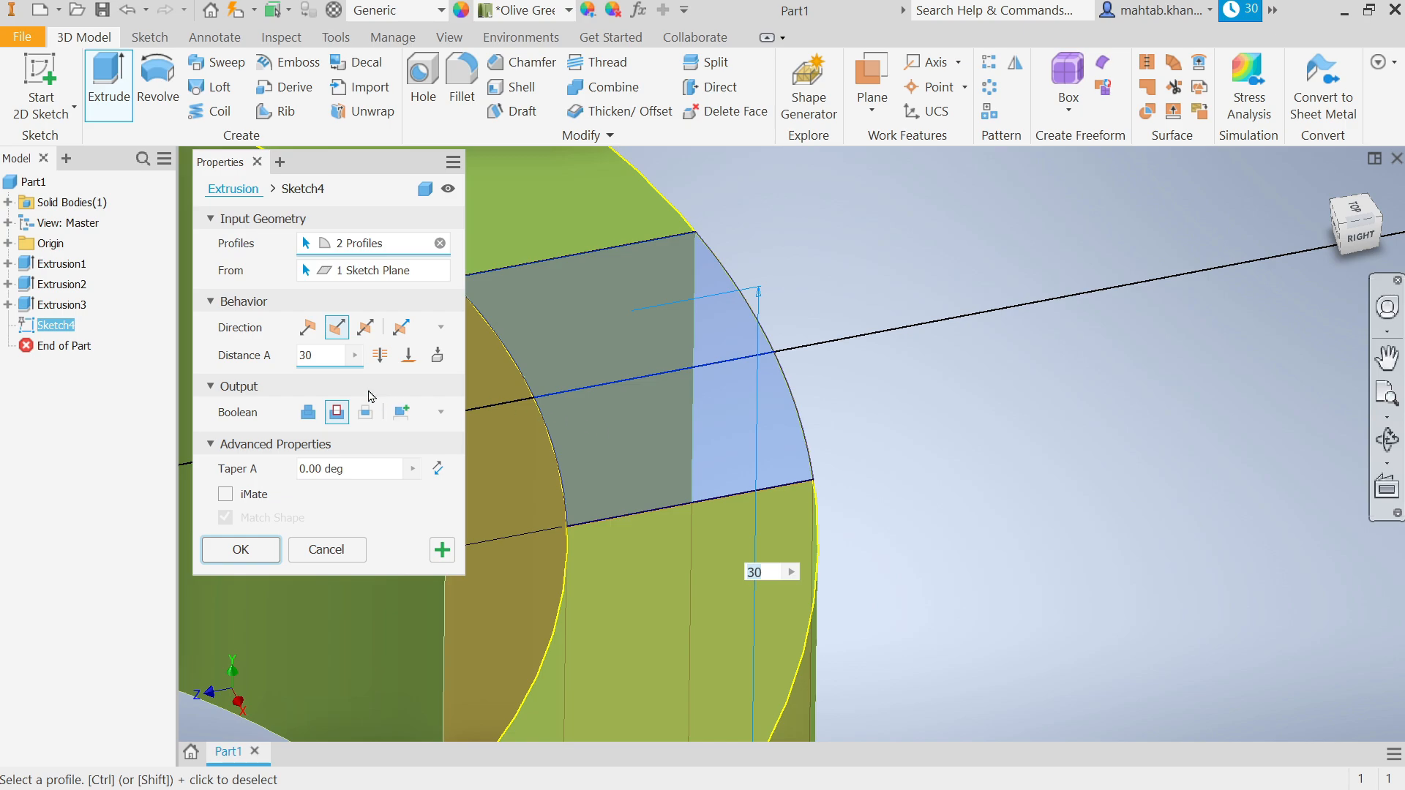
pyautogui.click(319, 355)
pyautogui.write('6')
pyautogui.scroll(-5, 948, 388)
pyautogui.scroll(-4, 950, 390)
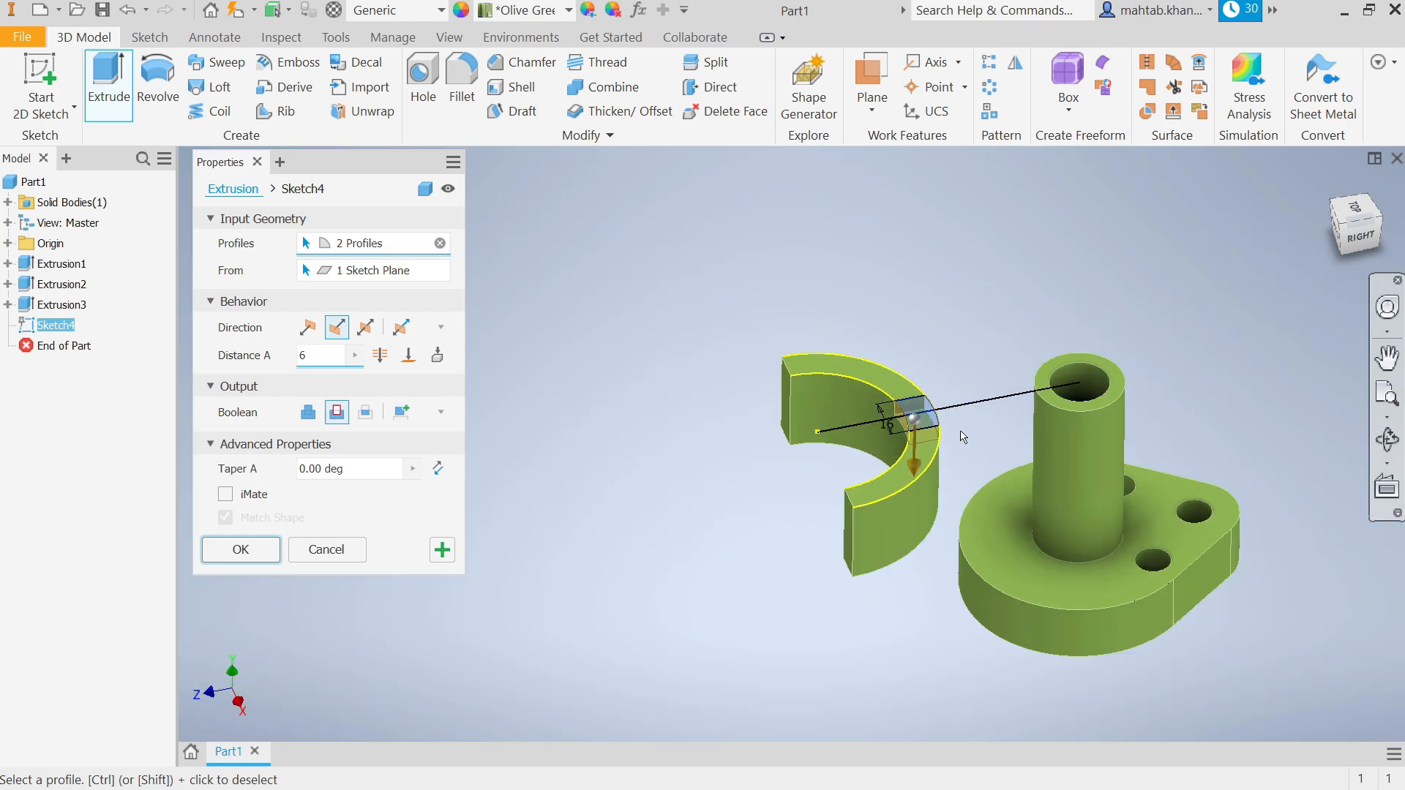
pyautogui.scroll(5, 960, 439)
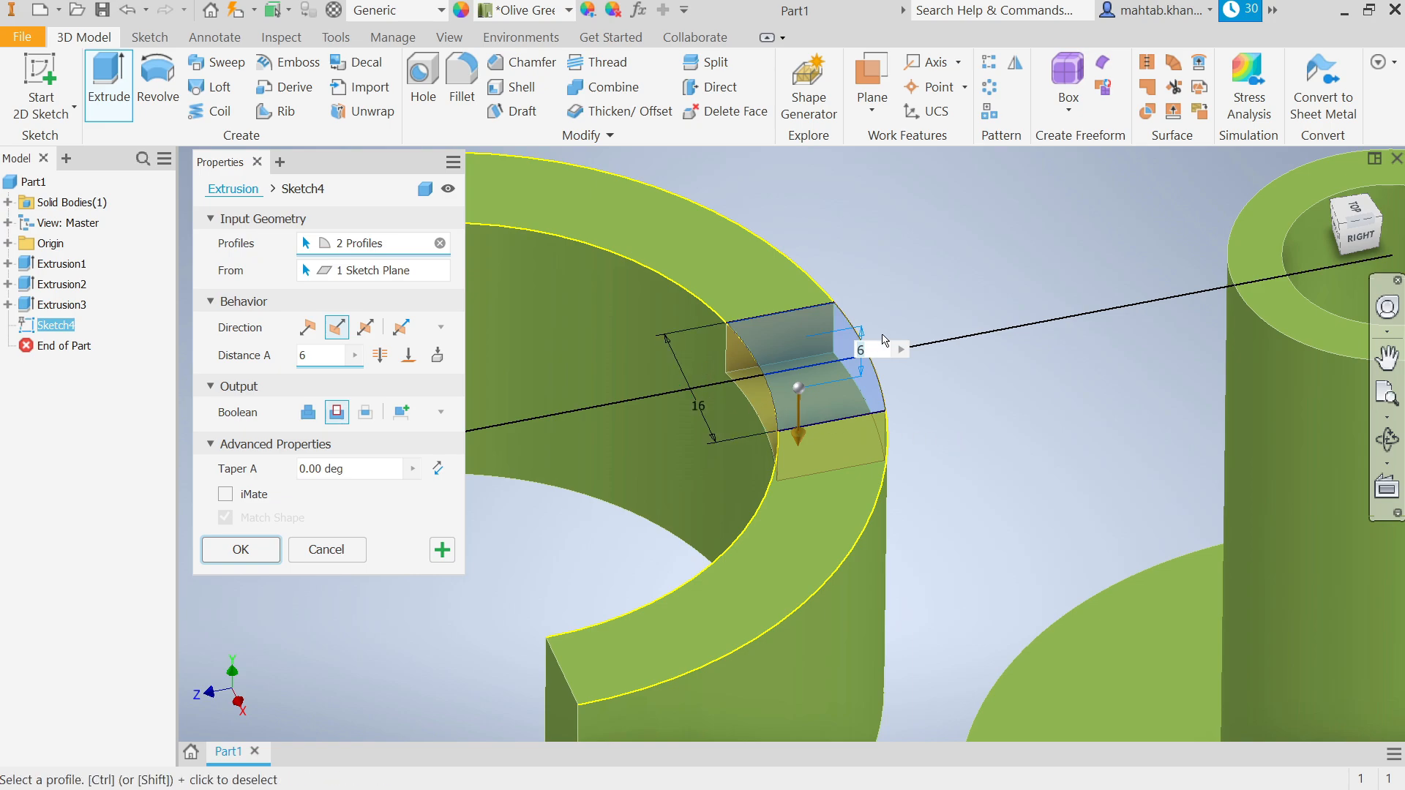
pyautogui.click(242, 549)
pyautogui.scroll(-6, 727, 499)
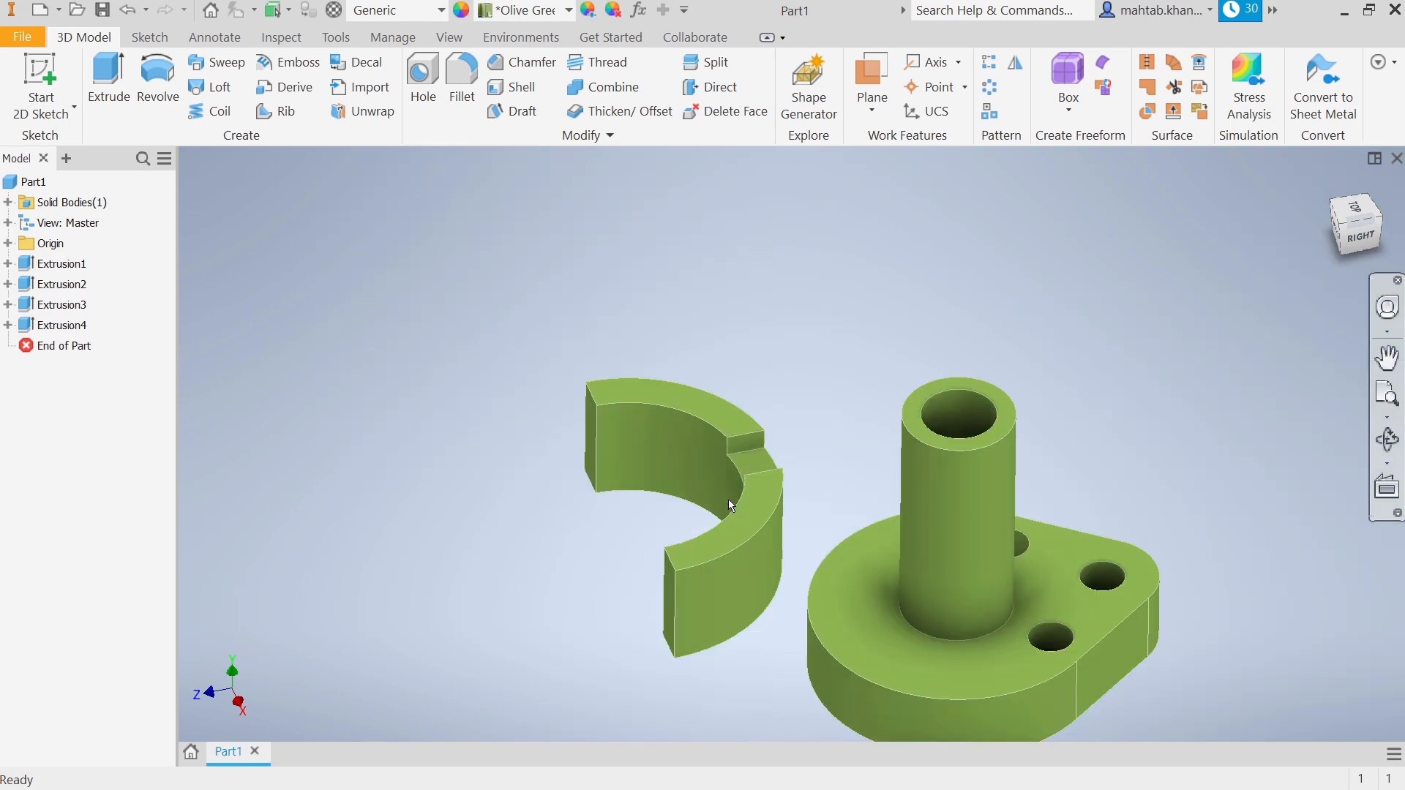
pyautogui.scroll(5, 810, 546)
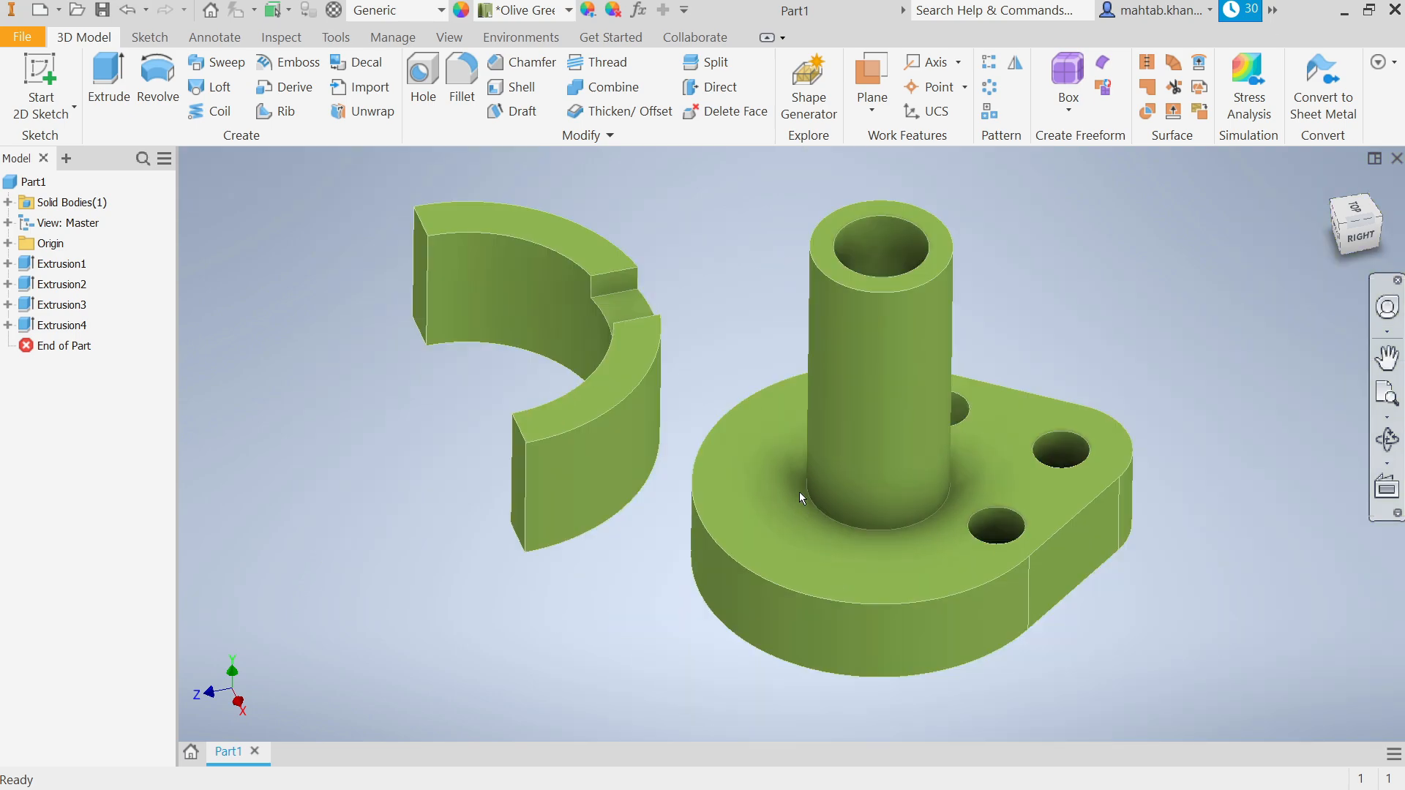
# - Change the part's appearance to Metal 2400F Hot
pyautogui.click(534, 15)
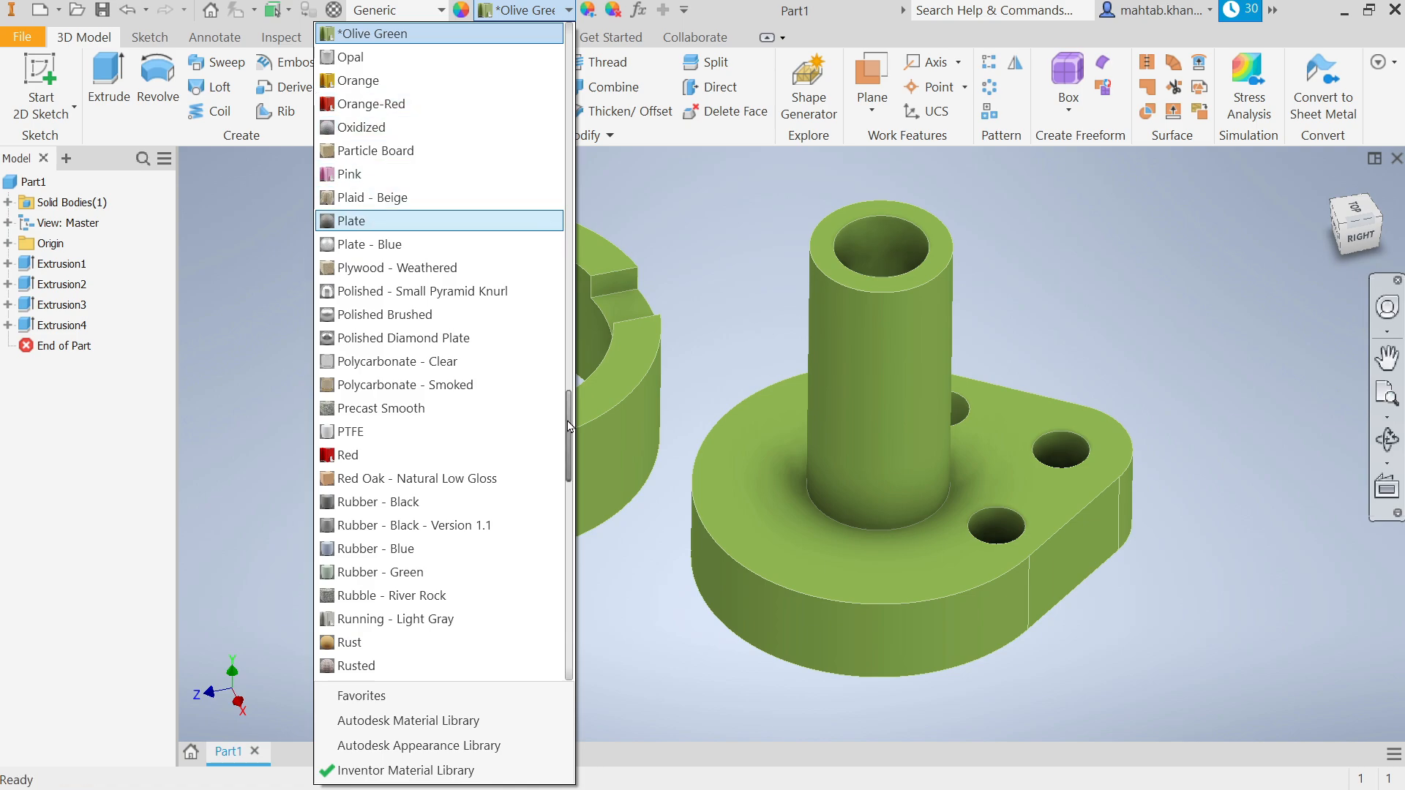
pyautogui.moveTo(569, 426); pyautogui.dragTo(584, 371)
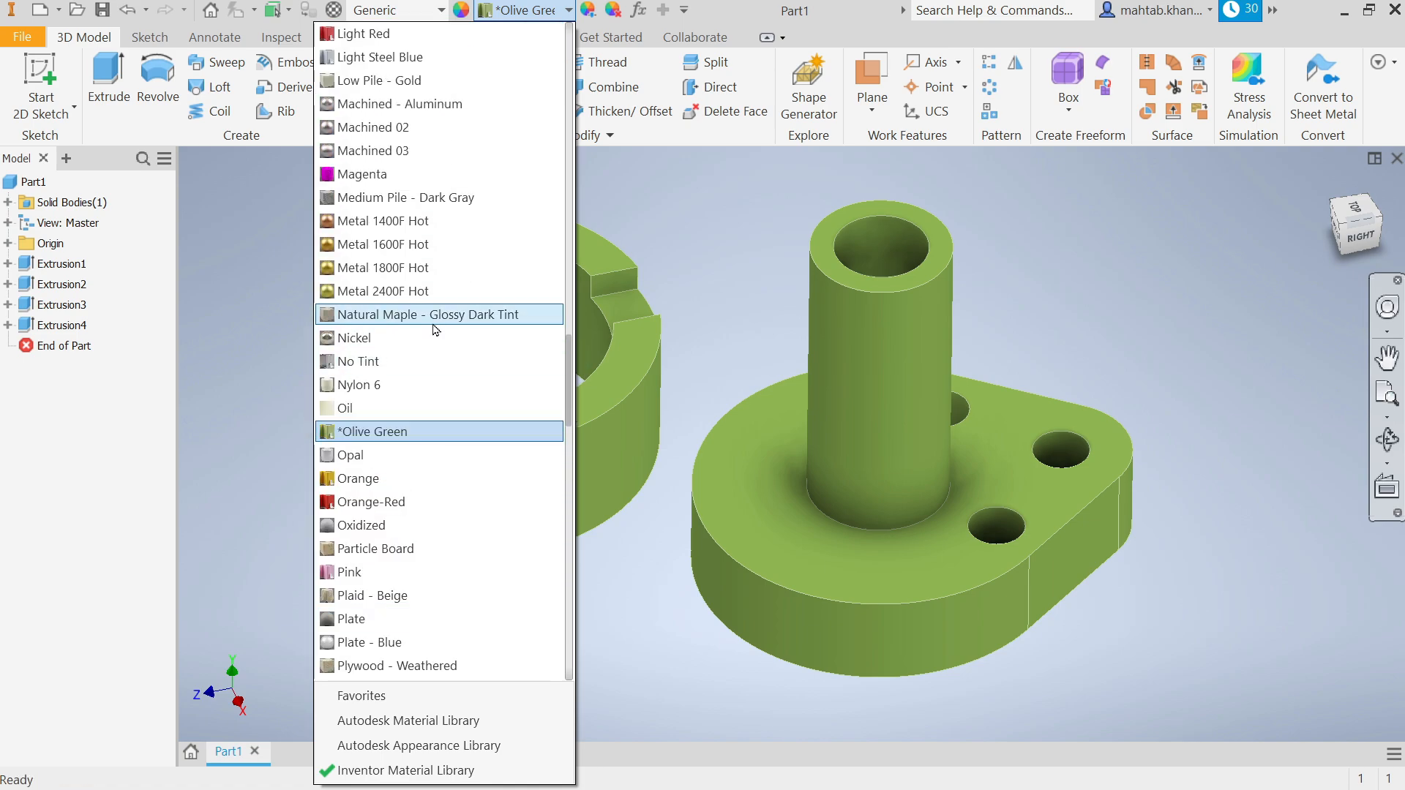
pyautogui.click(411, 296)
# - Consult the Exercise 14 drawing in Photos and start a sketch on the part's origin YZ plane
pyautogui.hotkey('alt', 'Tab')
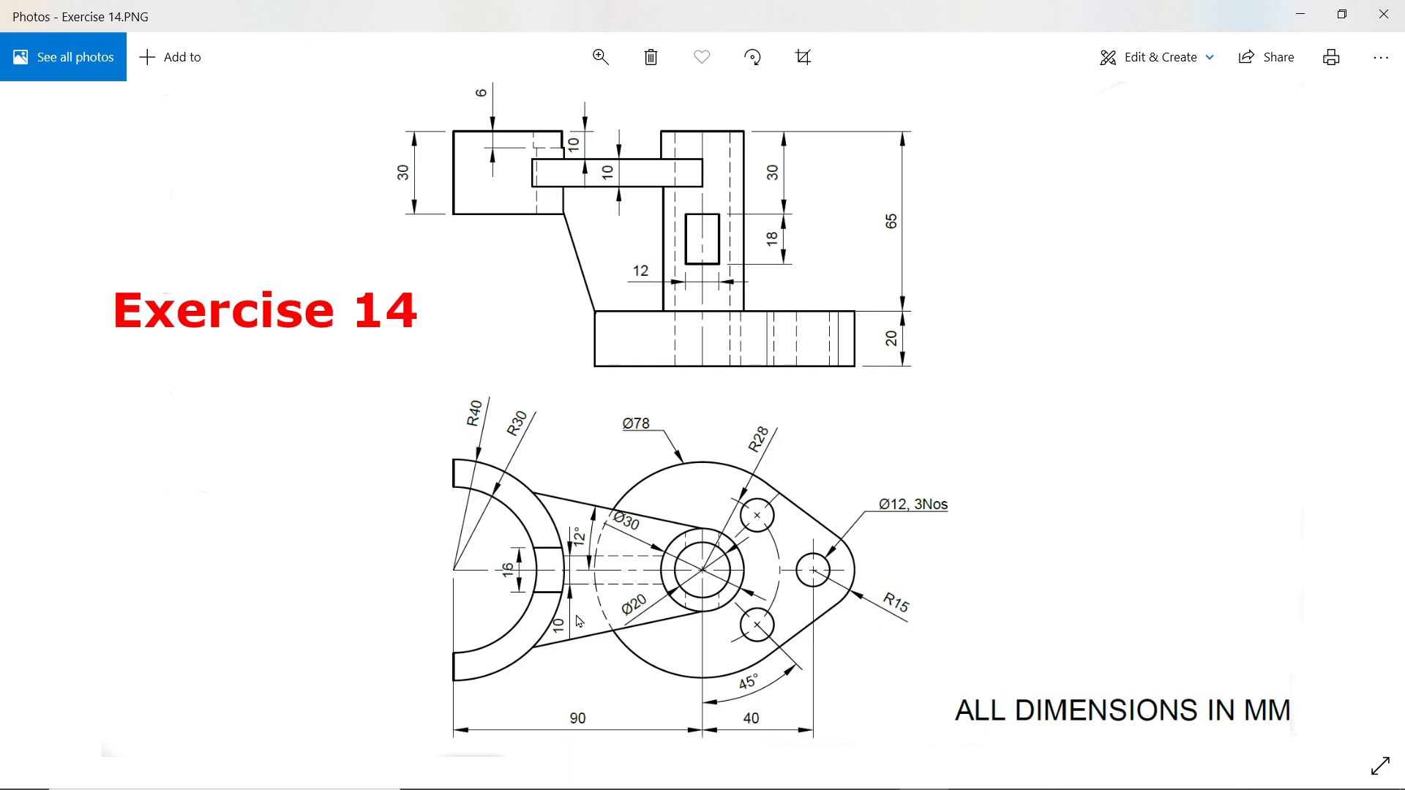
pyautogui.click(1300, 14)
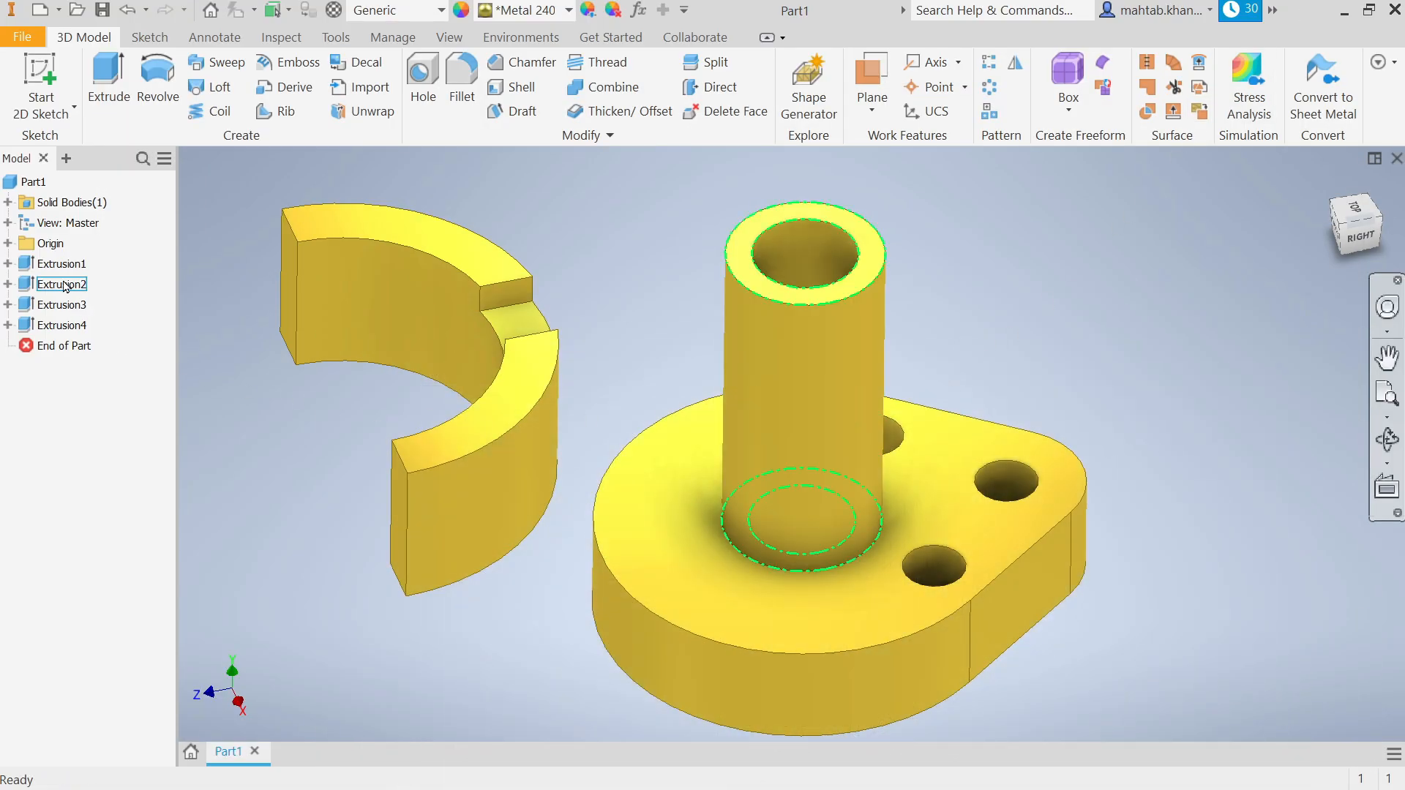
pyautogui.click(66, 117)
pyautogui.click(67, 149)
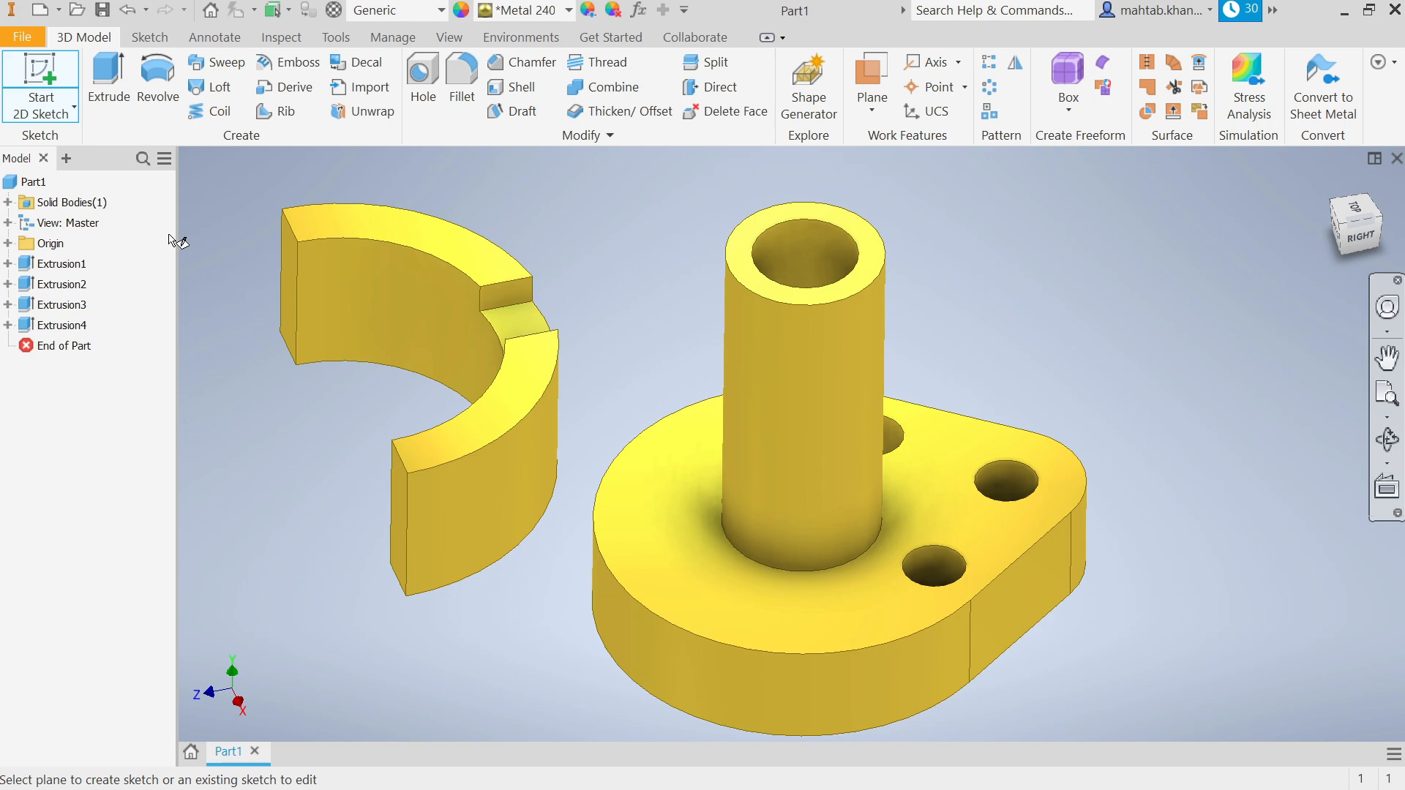
pyautogui.click(66, 116)
pyautogui.click(77, 142)
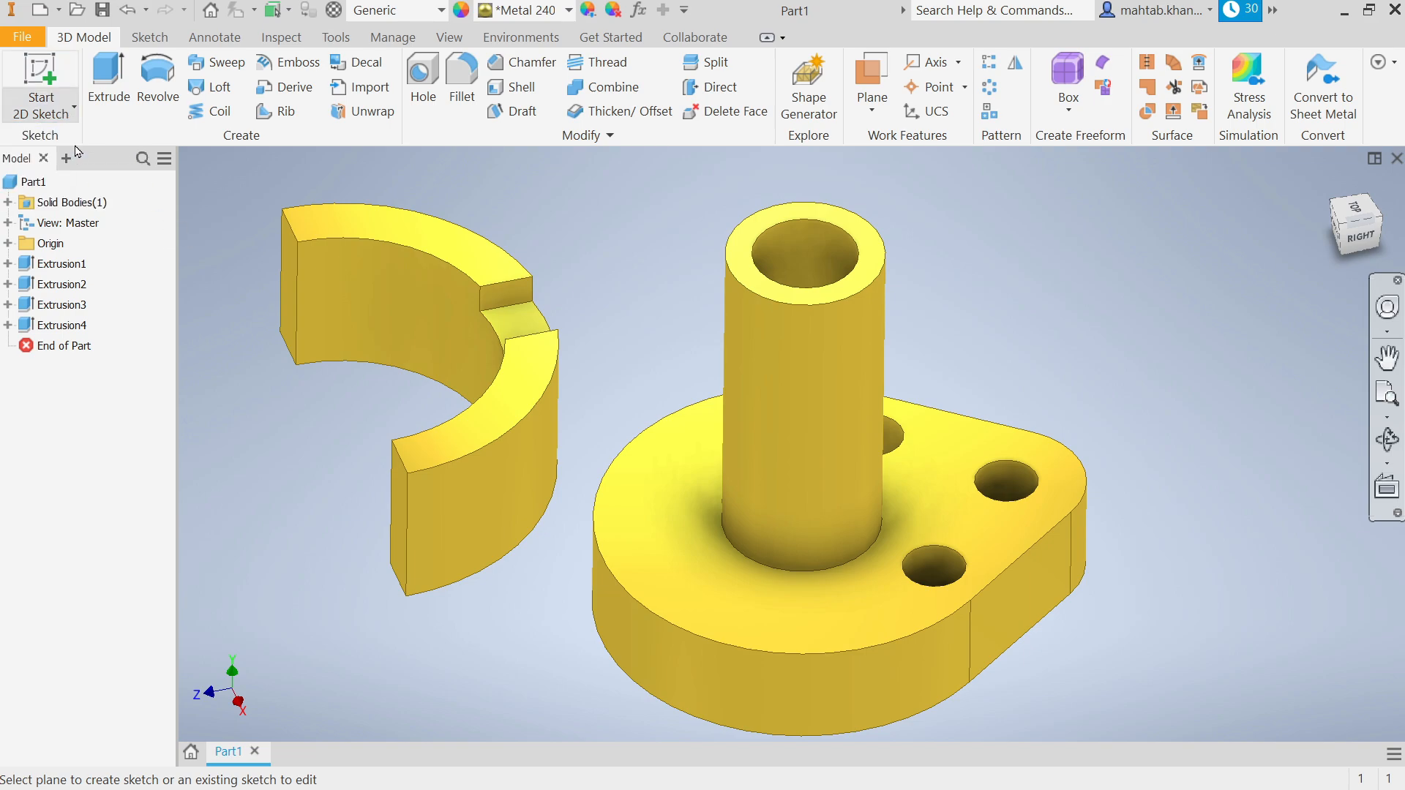
pyautogui.scroll(-5, 778, 469)
pyautogui.scroll(5, 777, 464)
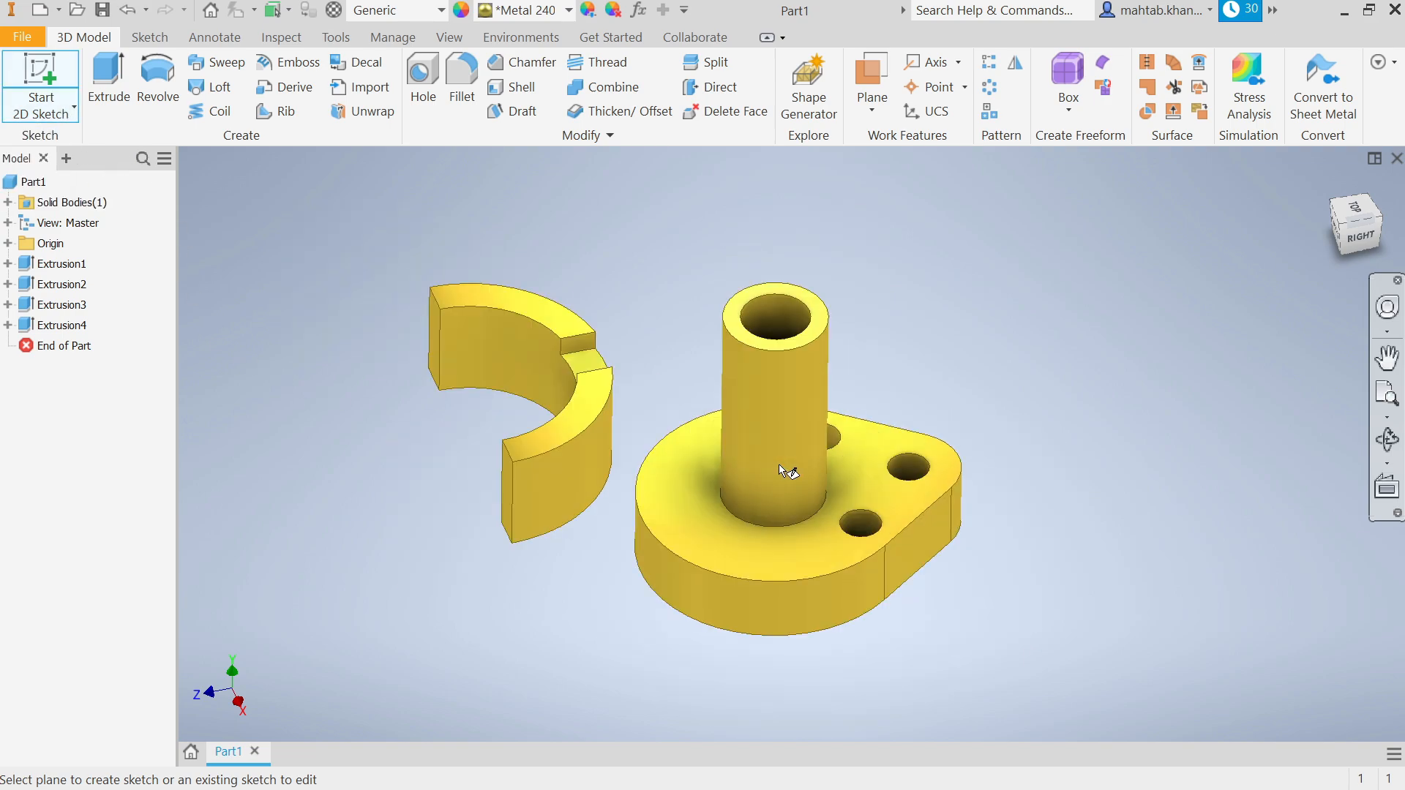
pyautogui.click(8, 243)
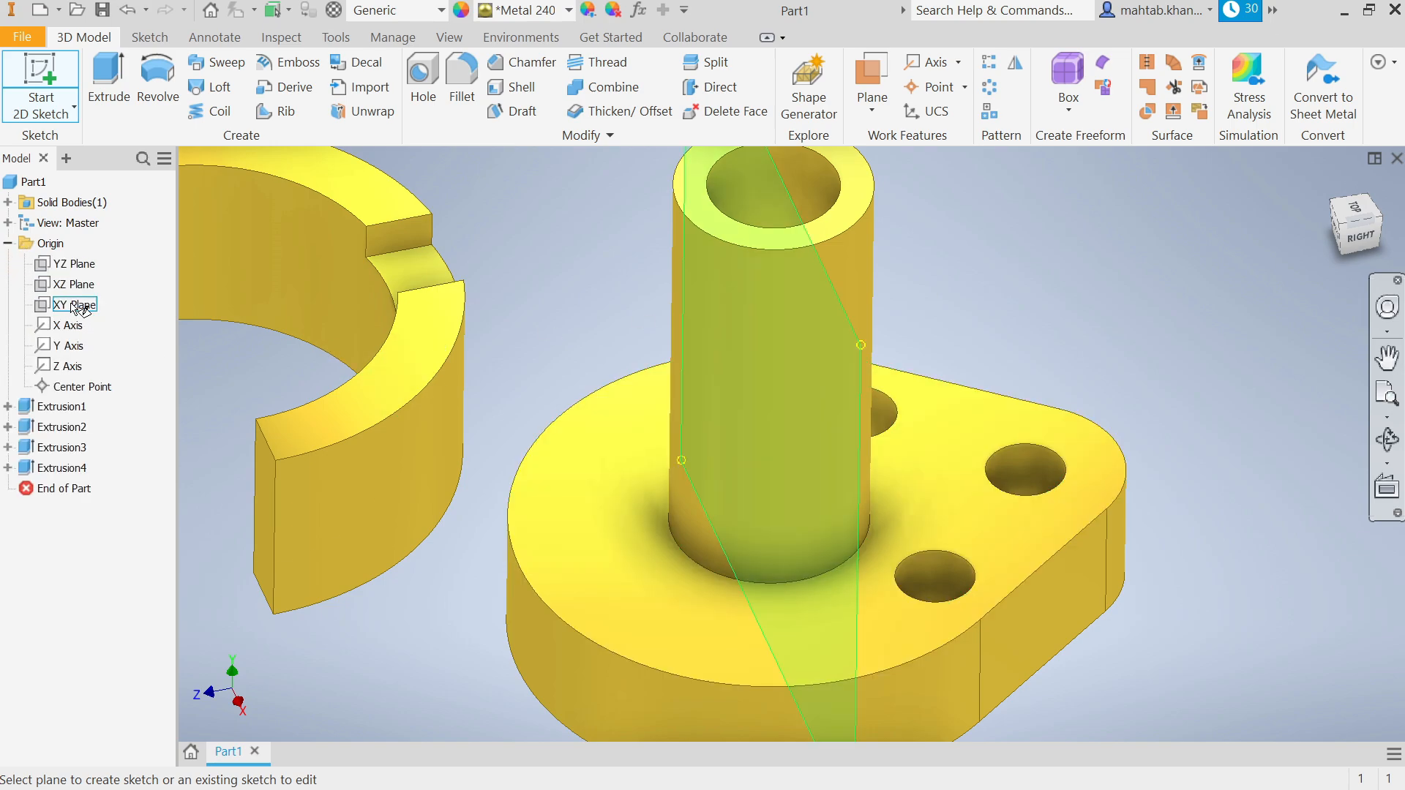
pyautogui.click(82, 263)
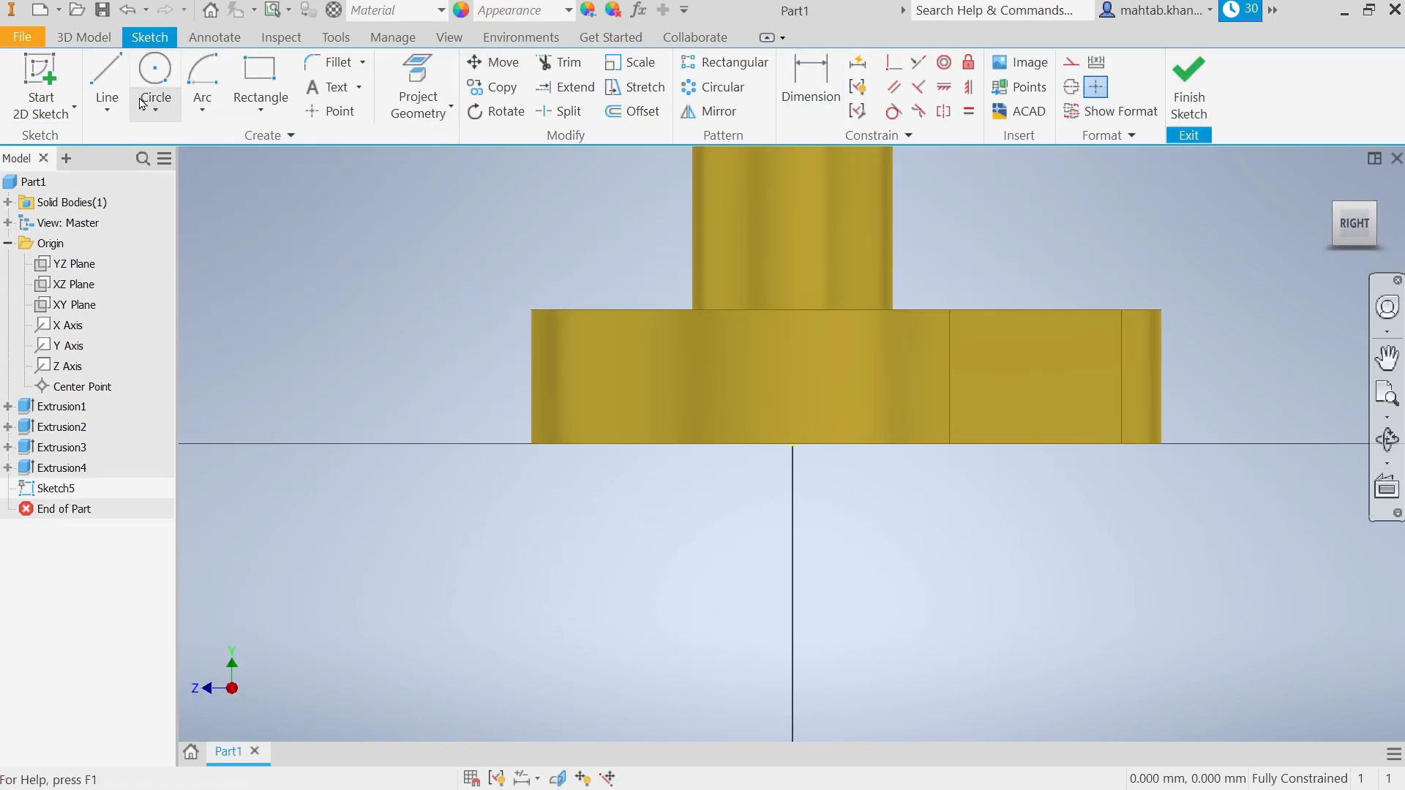
# - Draw a two-point rectangle 12 mm wide and 18 mm high across the middle of the tubular boss
pyautogui.click(152, 119)
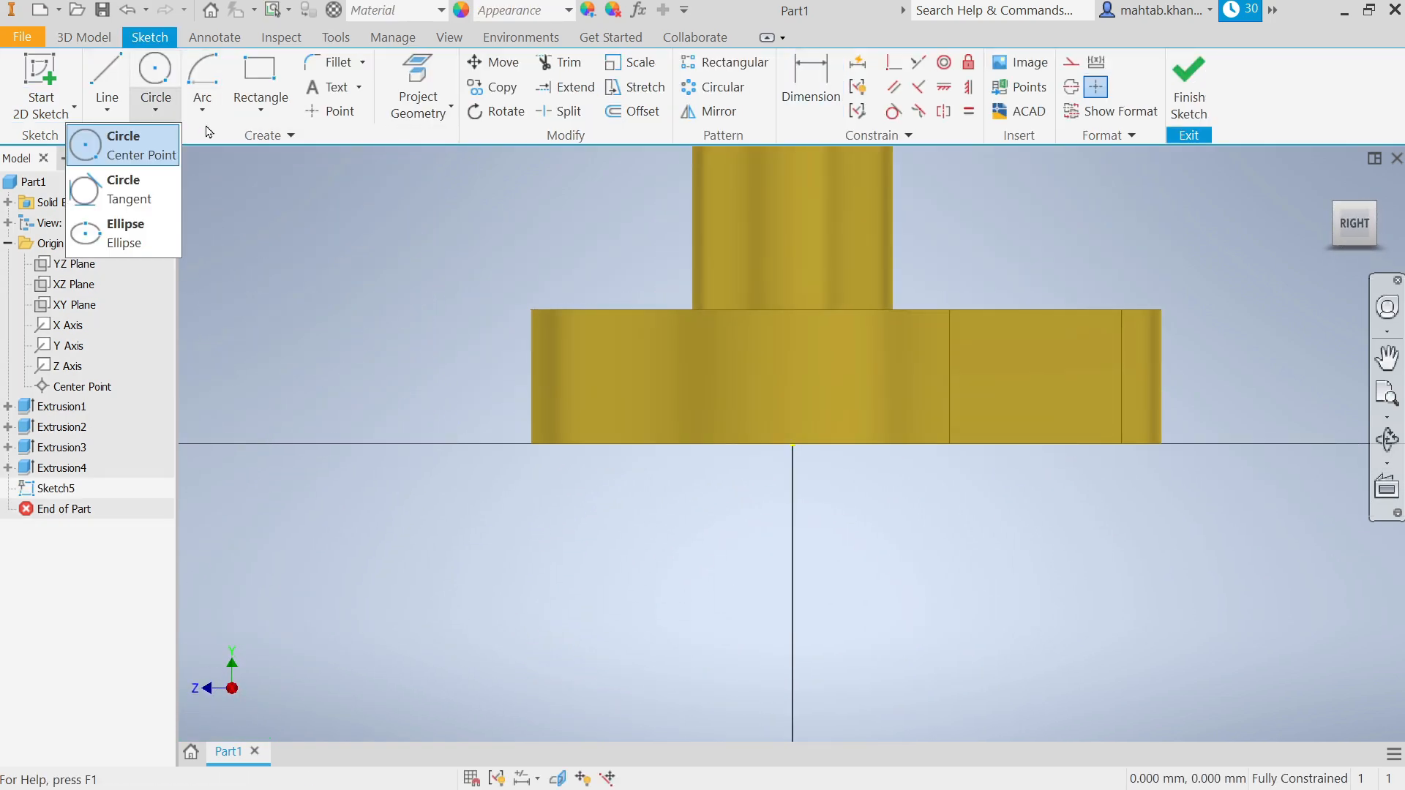
pyautogui.click(206, 121)
pyautogui.click(255, 120)
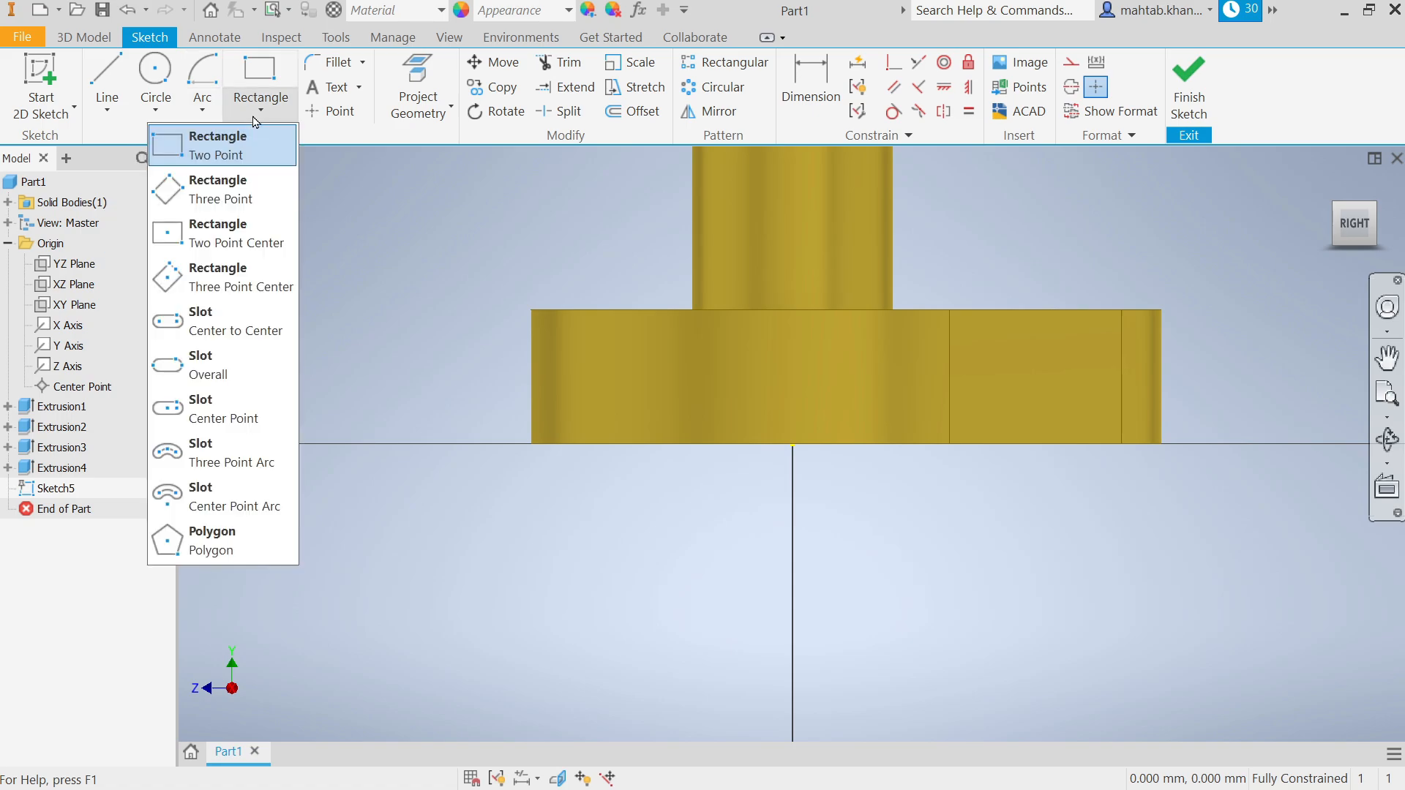
pyautogui.click(242, 154)
pyautogui.scroll(4, 896, 381)
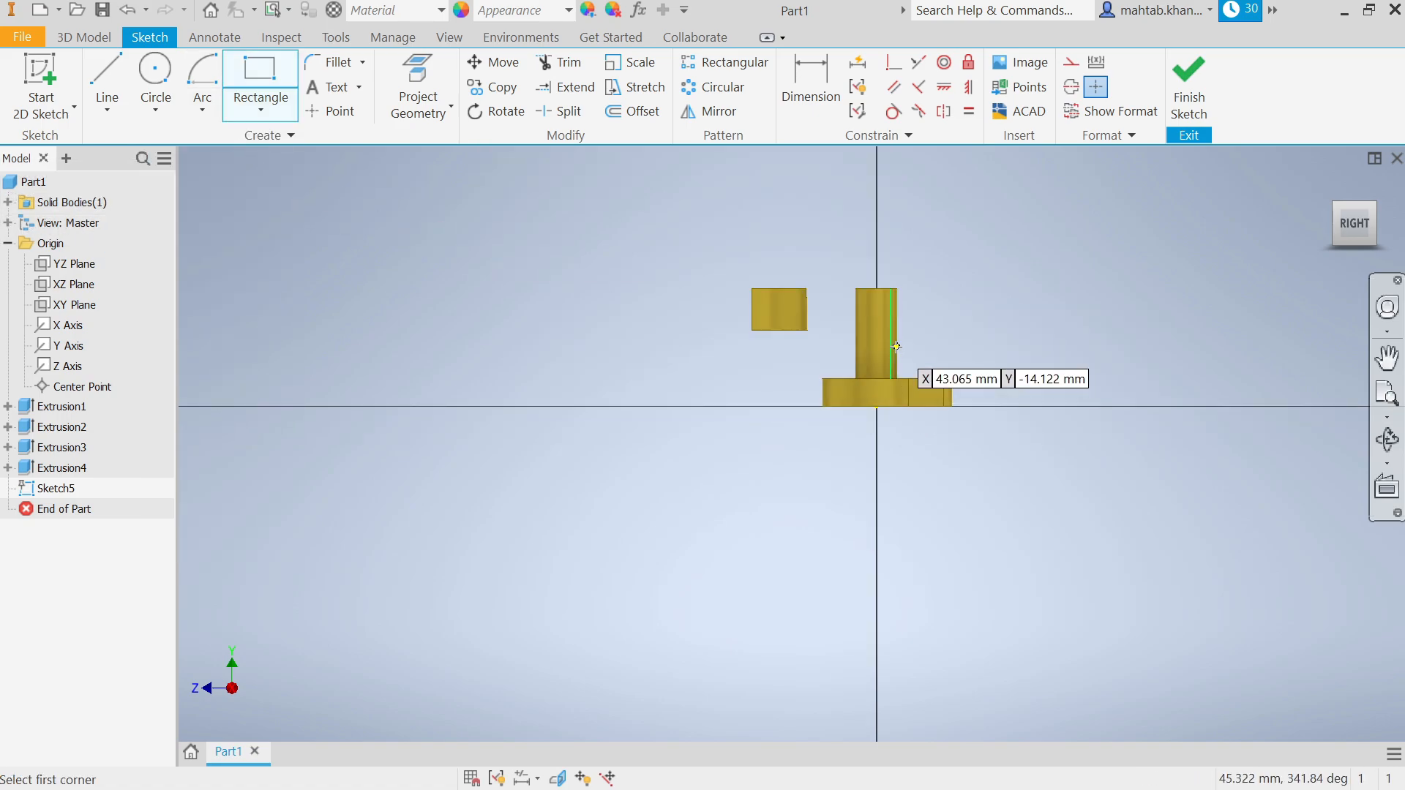
pyautogui.scroll(-6, 878, 344)
pyautogui.click(795, 216)
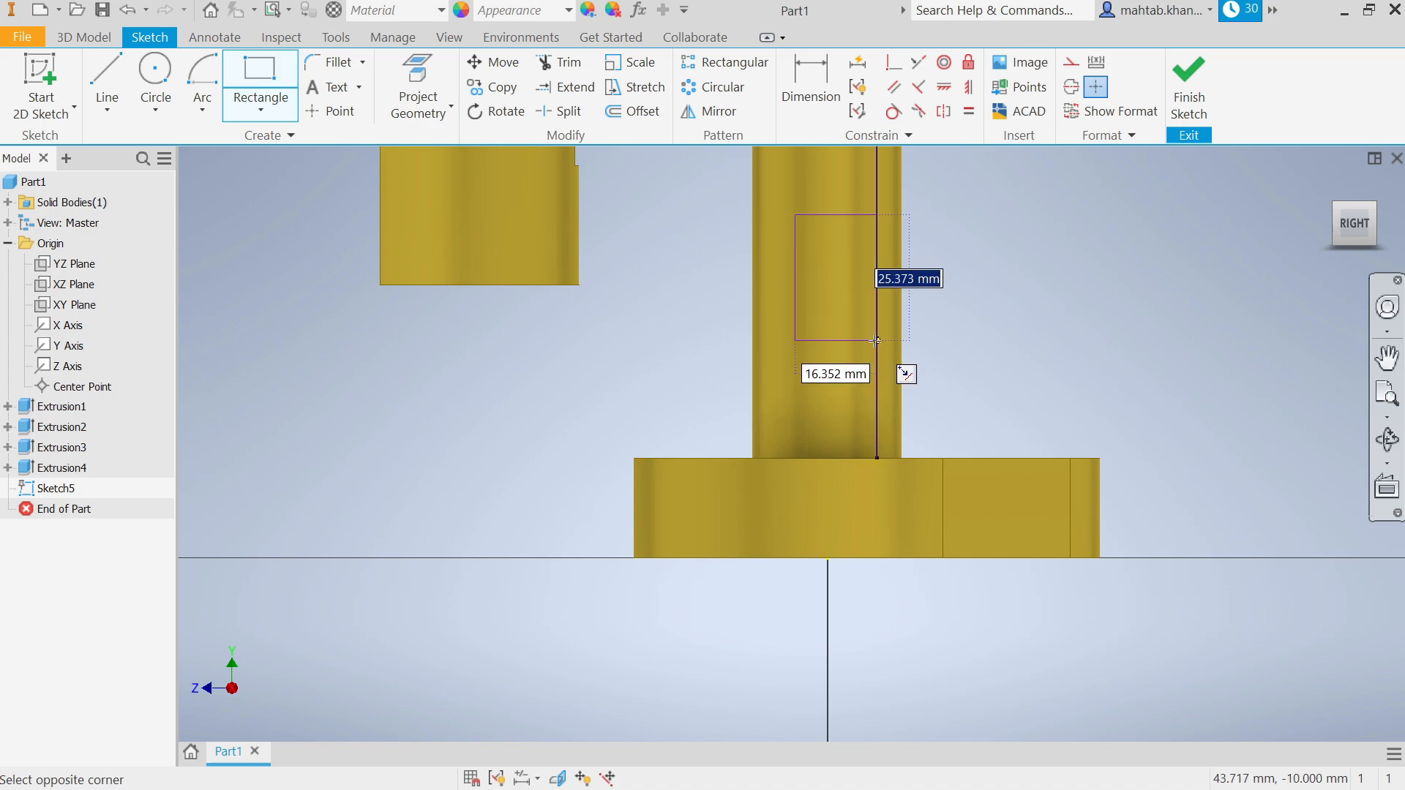
pyautogui.write('18')
pyautogui.press('Tab')
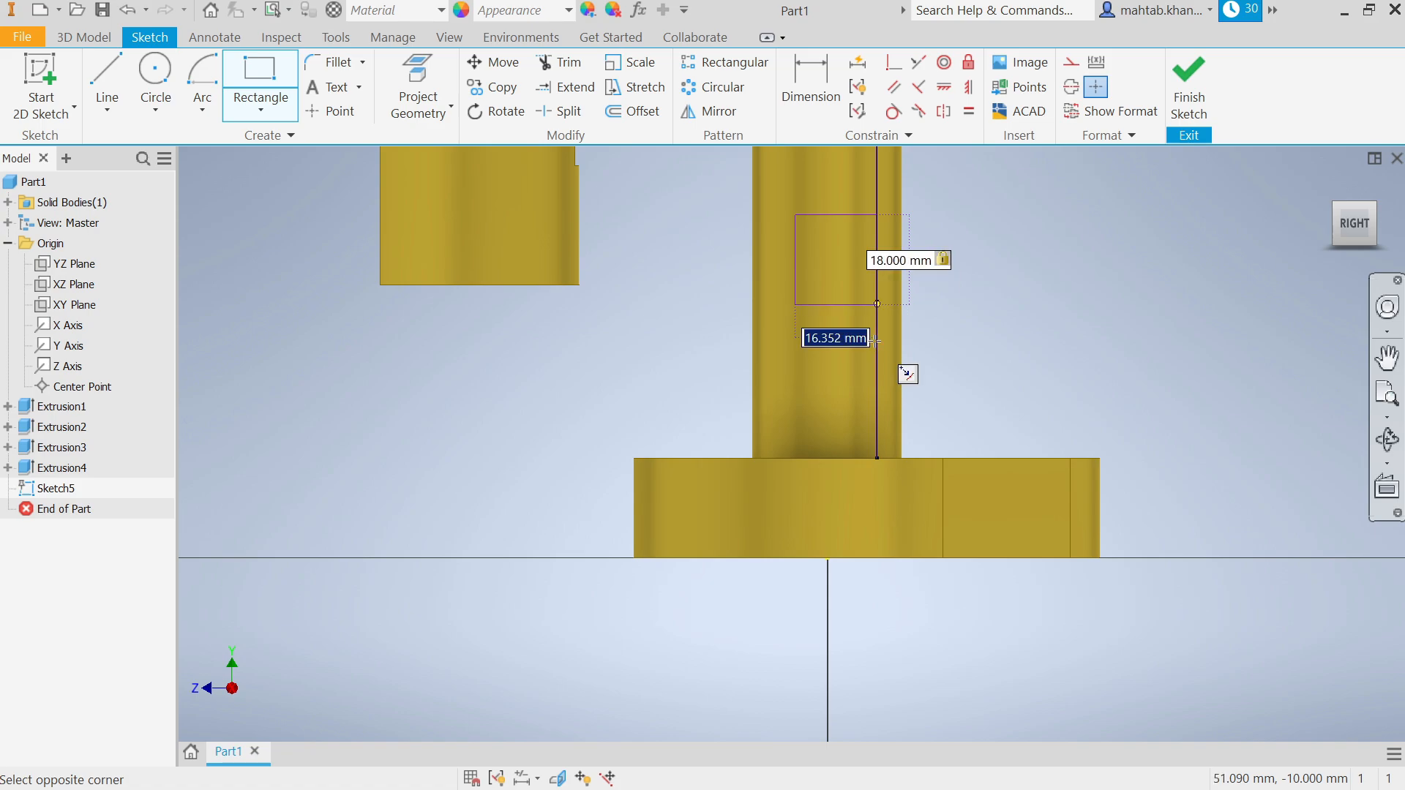
pyautogui.write('12')
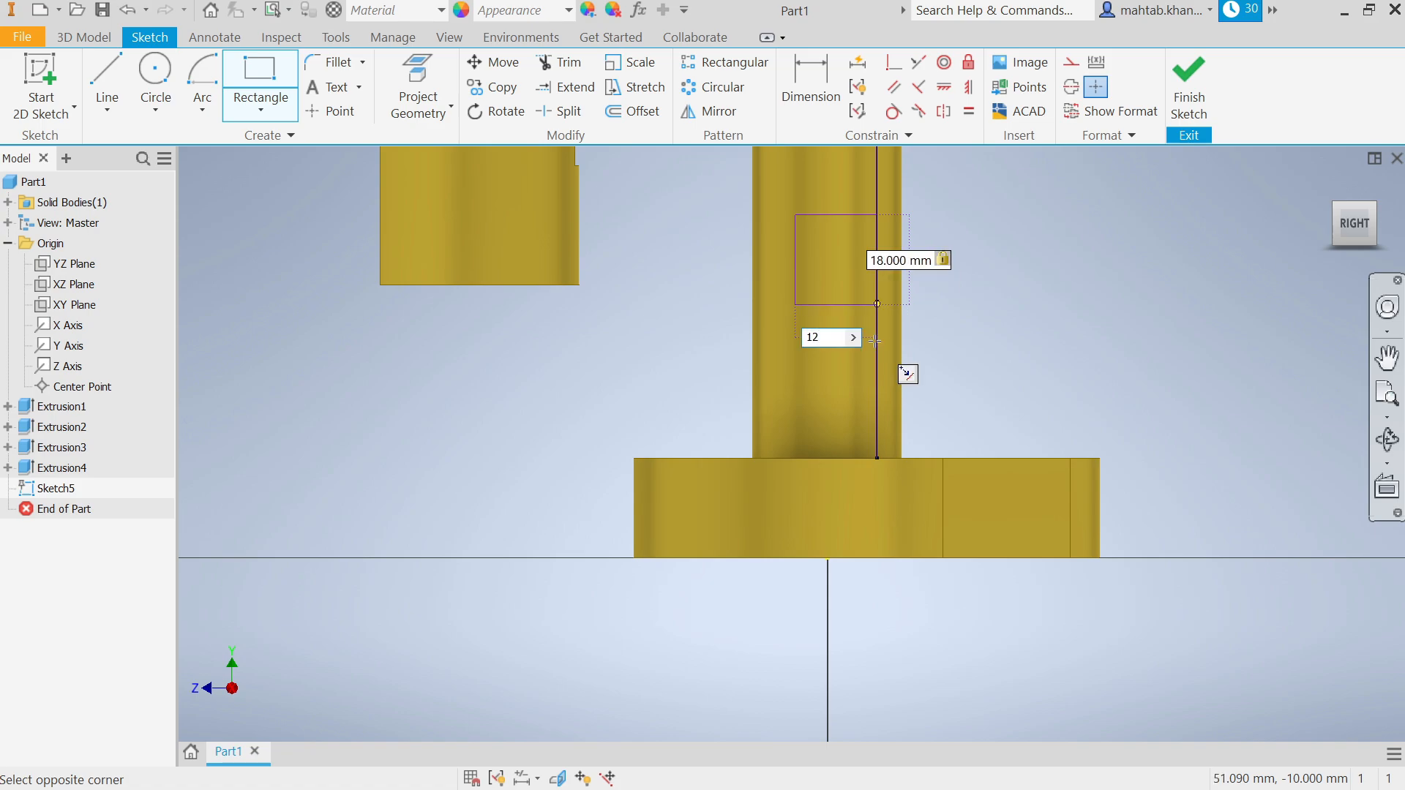
pyautogui.press('Return')
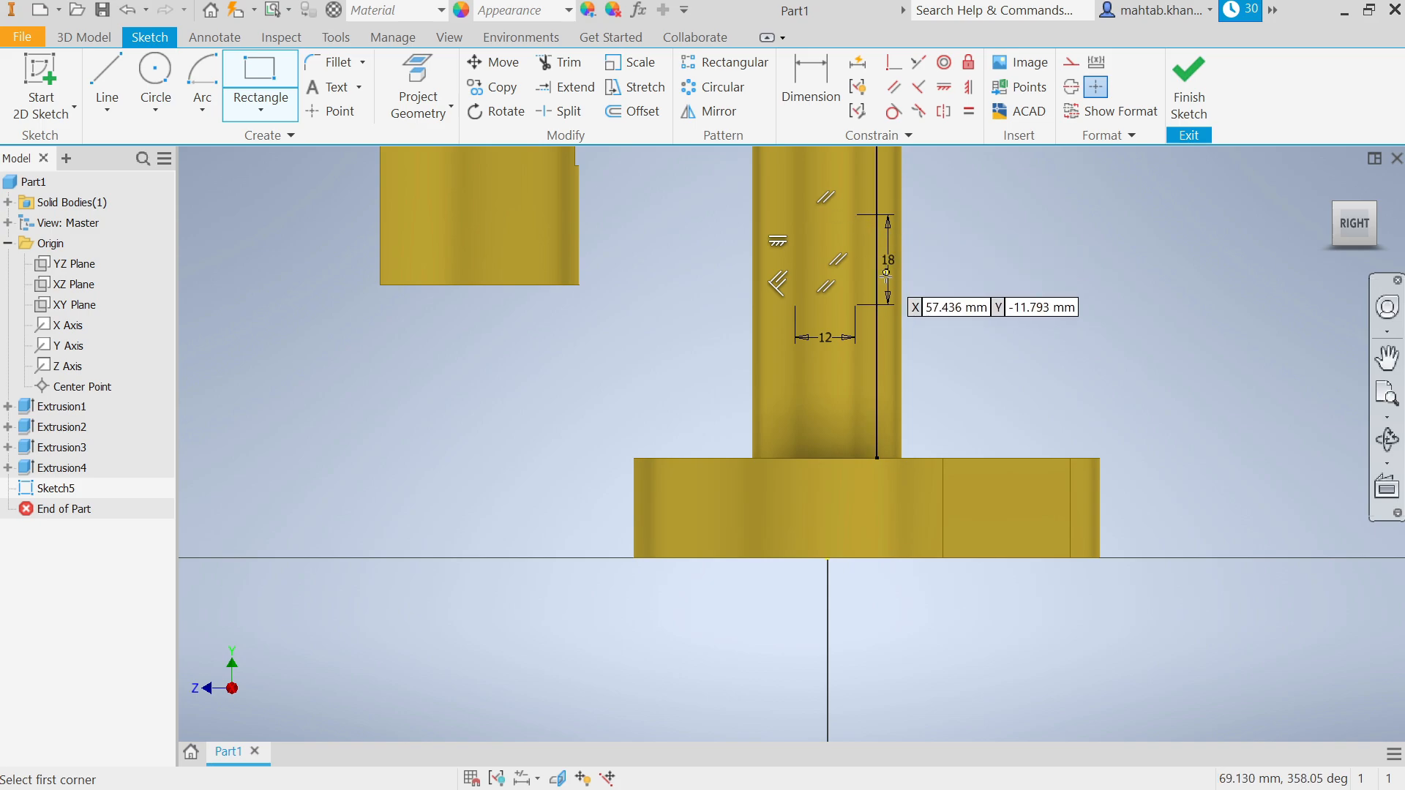
pyautogui.scroll(3, 886, 273)
pyautogui.rightClick(477, 289)
pyautogui.click(538, 295)
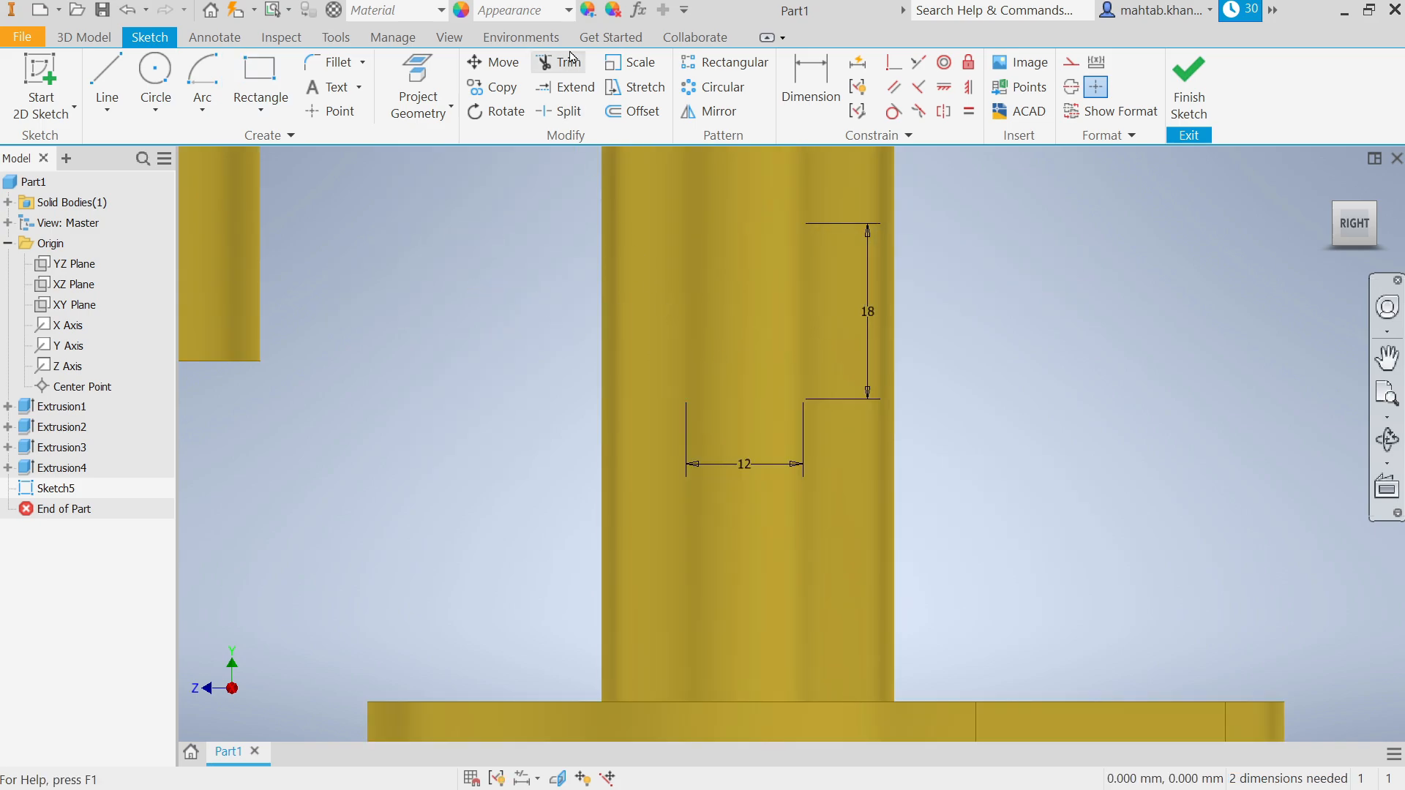
# - Finish the rectangle sketch and set the part's appearance back to Olive Green
pyautogui.click(568, 11)
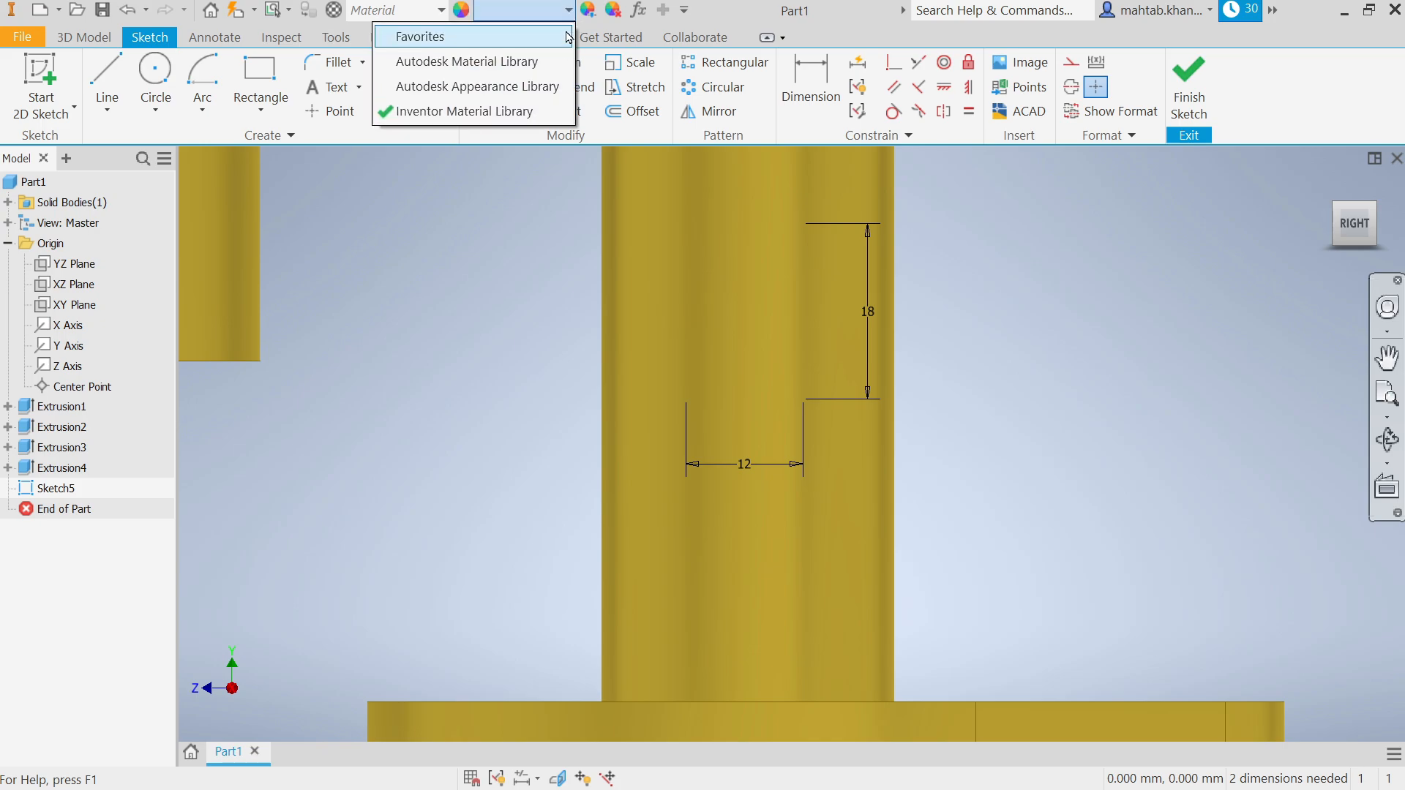
pyautogui.click(429, 212)
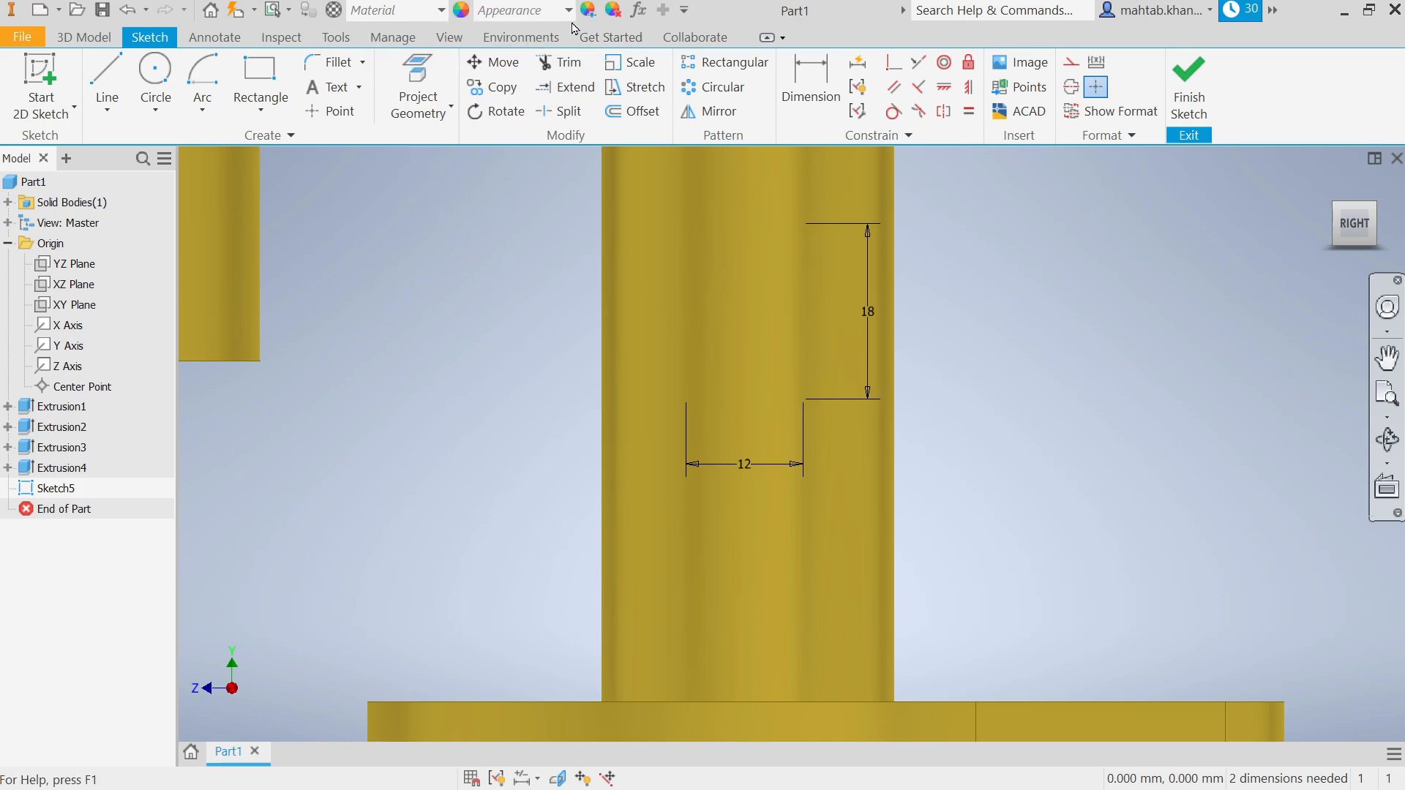
pyautogui.click(1189, 86)
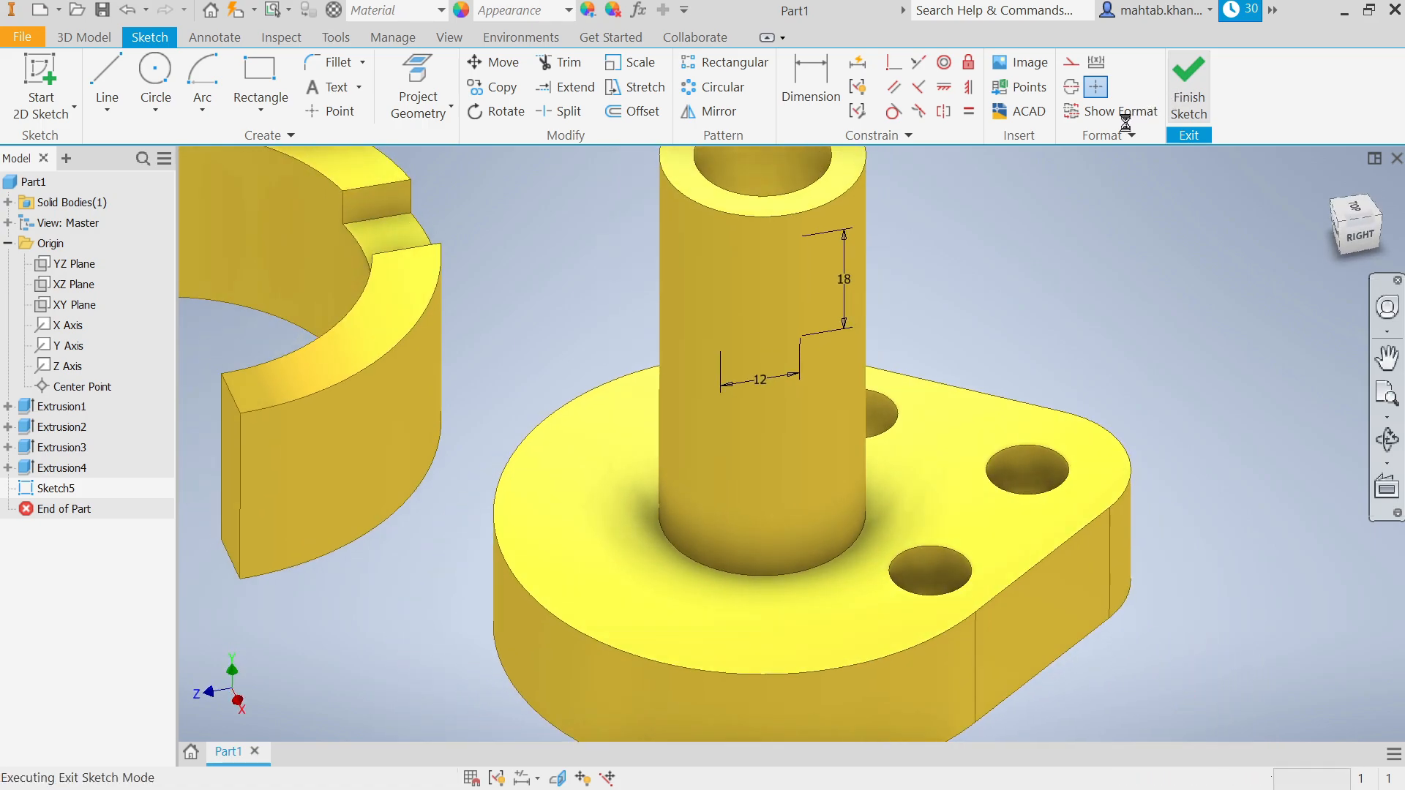
pyautogui.click(569, 12)
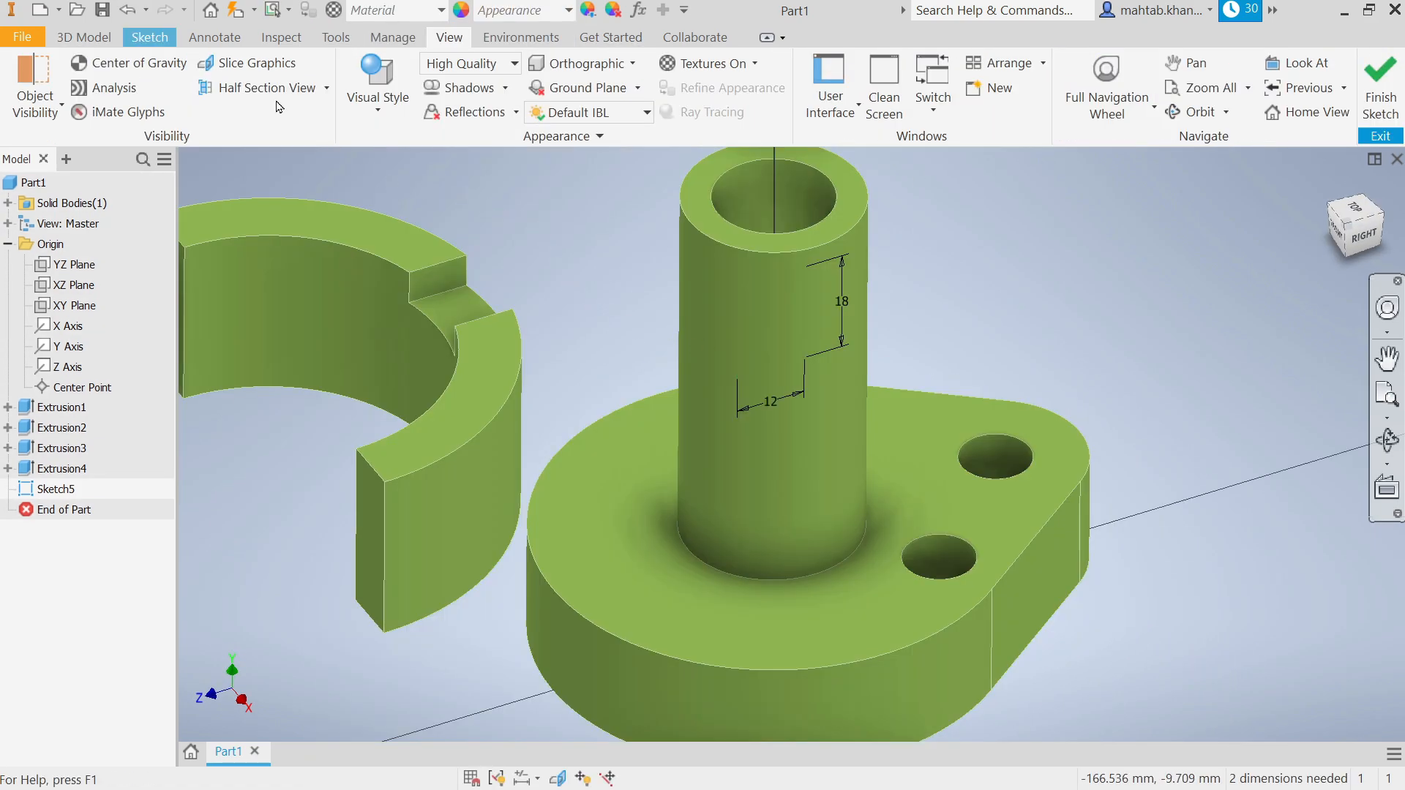
# - Apply a half section view of the part through the origin YZ plane
pyautogui.click(326, 89)
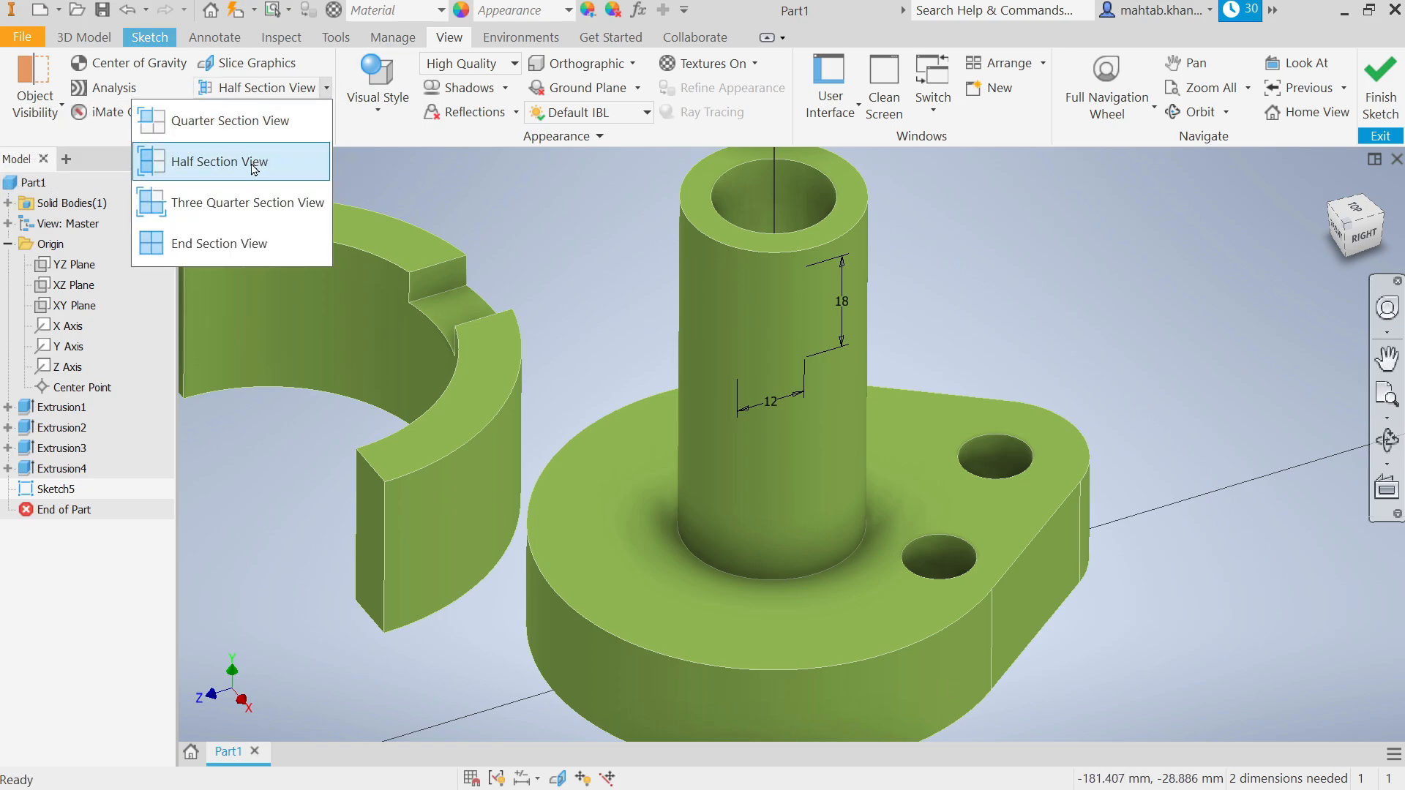
pyautogui.click(254, 165)
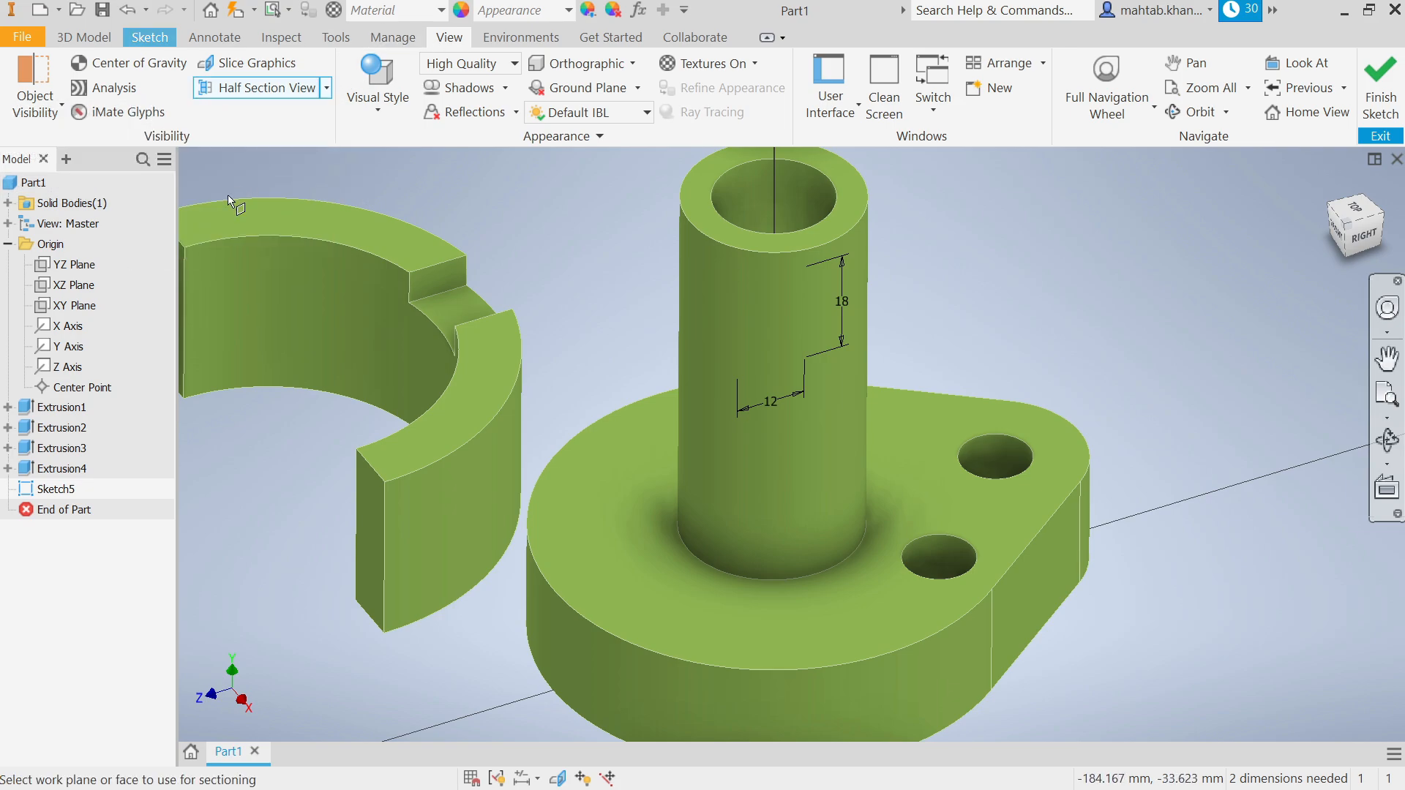
pyautogui.click(70, 271)
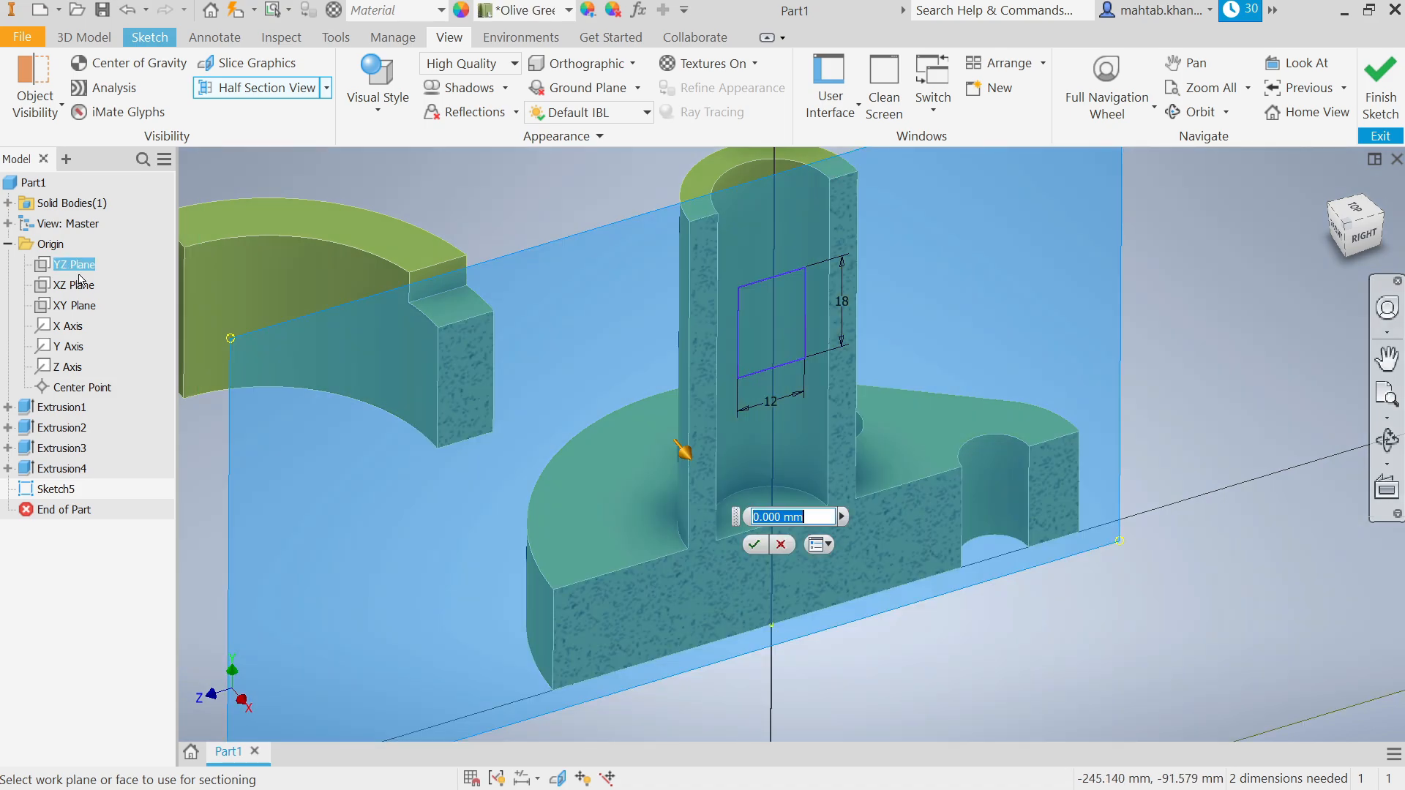
pyautogui.click(750, 541)
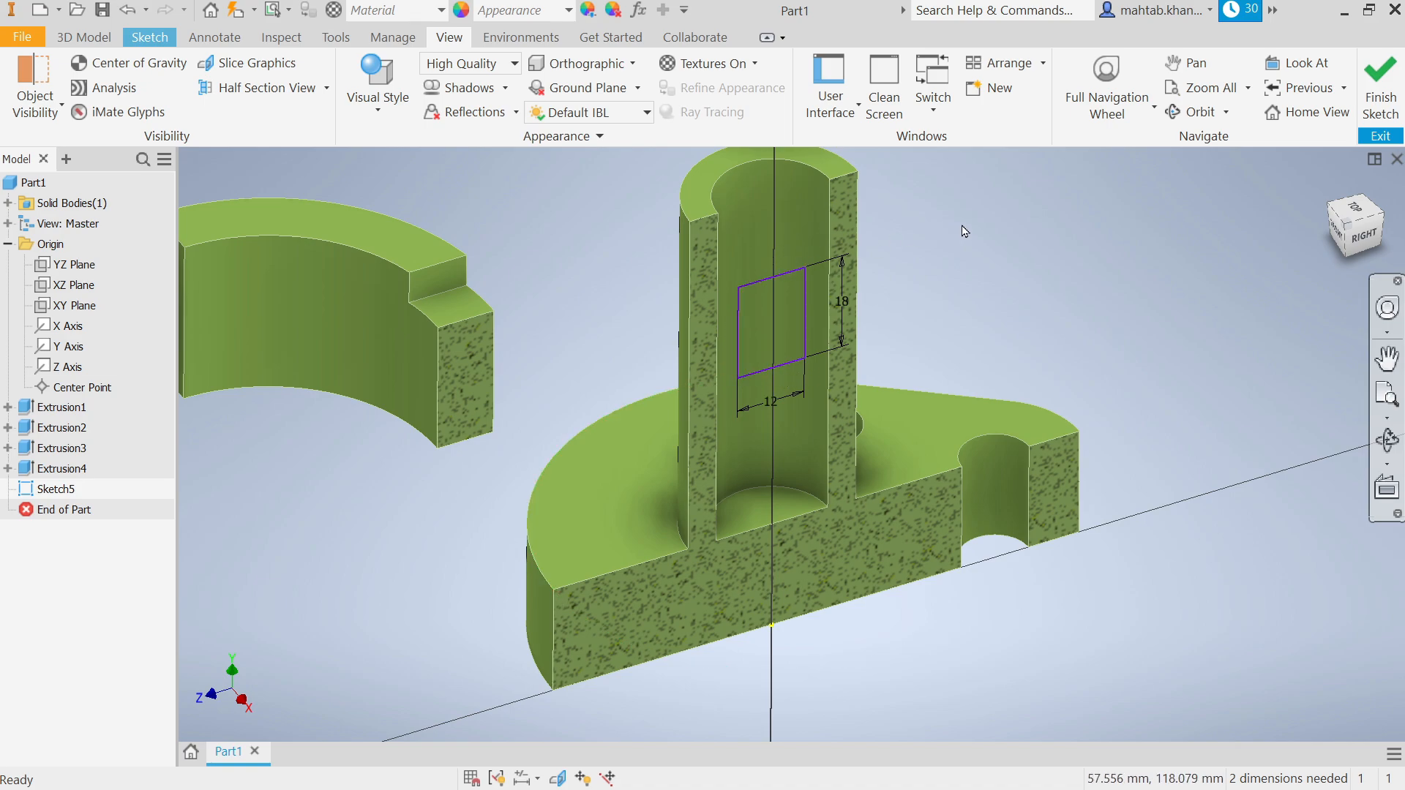
# - Dimension the window rectangle's top edge 30 mm below the tubular boss's top edge
pyautogui.click(1364, 244)
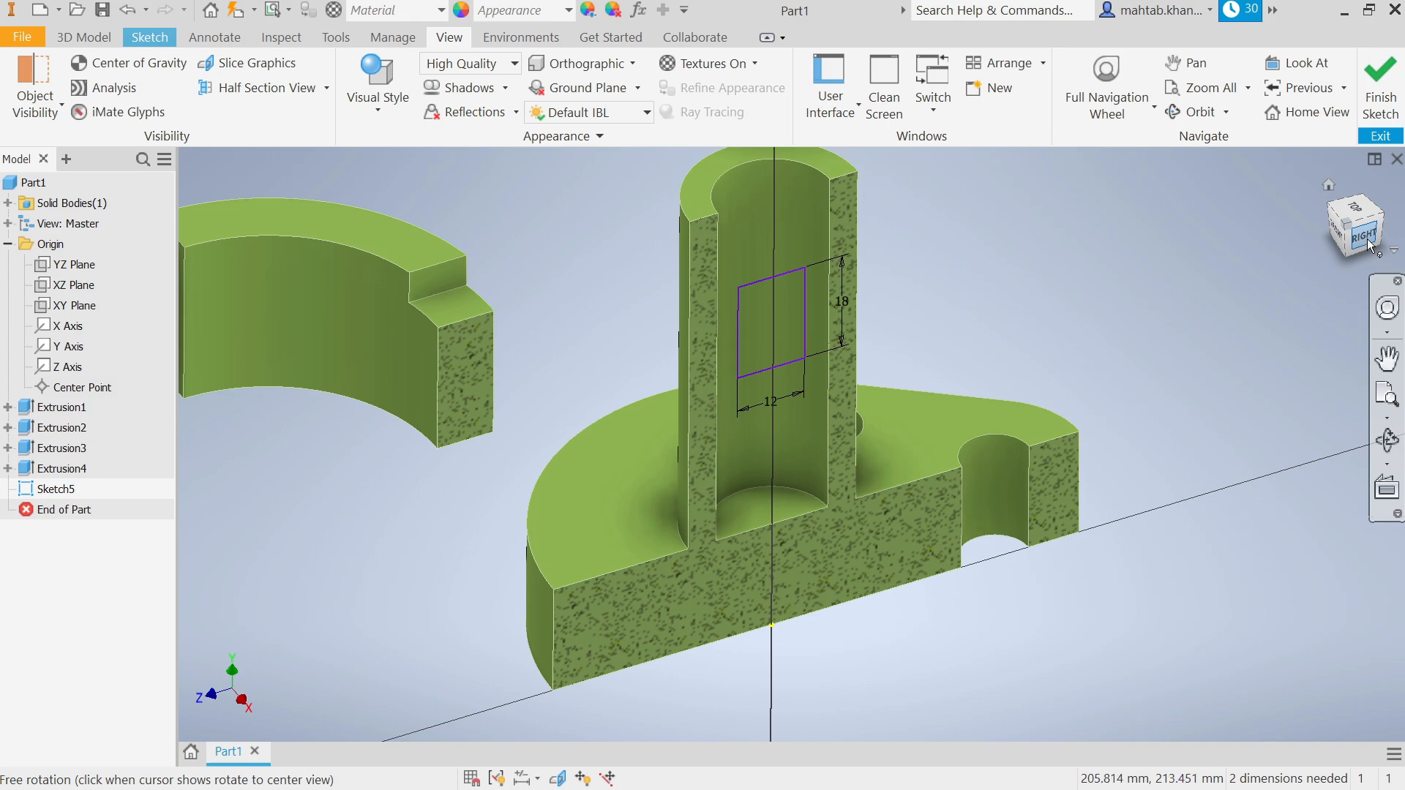
pyautogui.scroll(1, 856, 406)
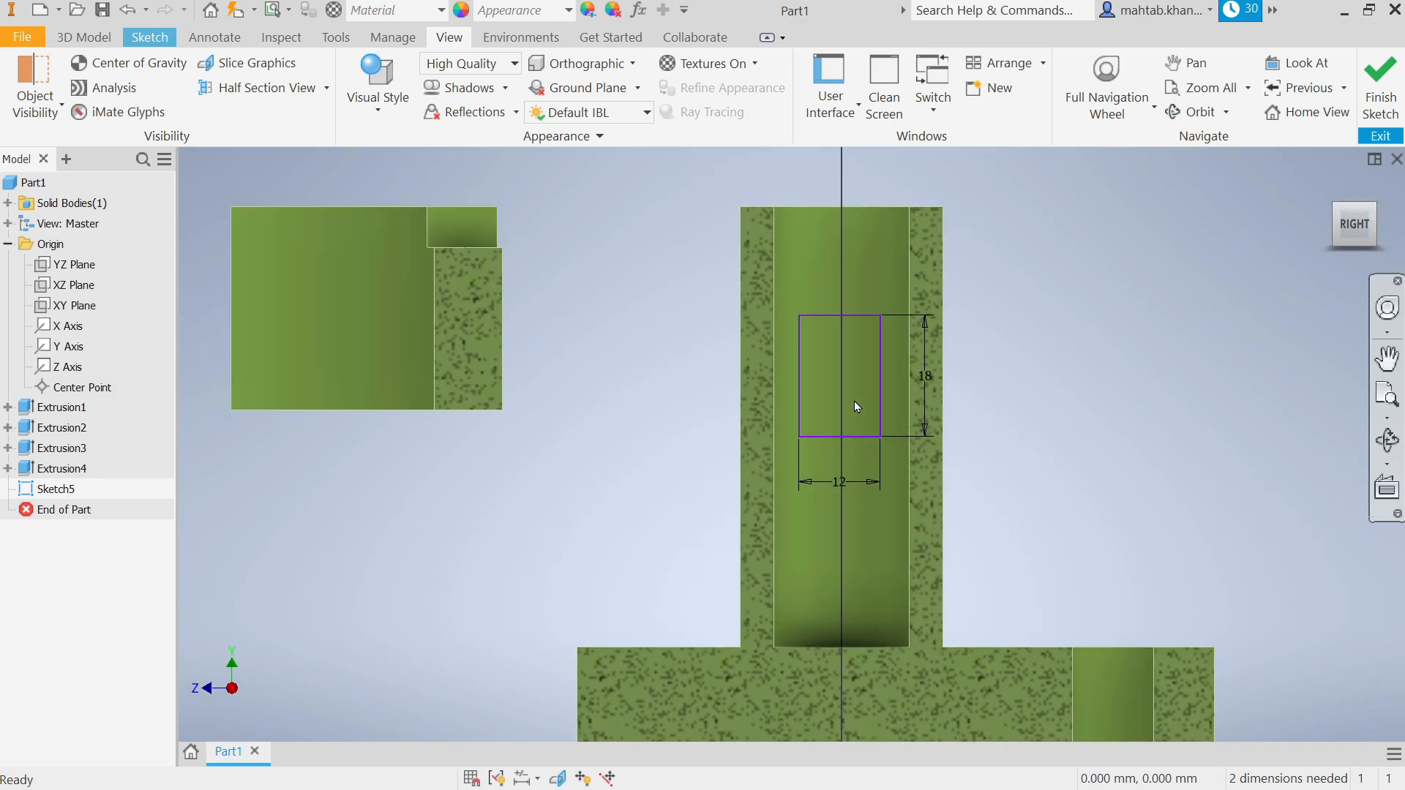
pyautogui.click(149, 37)
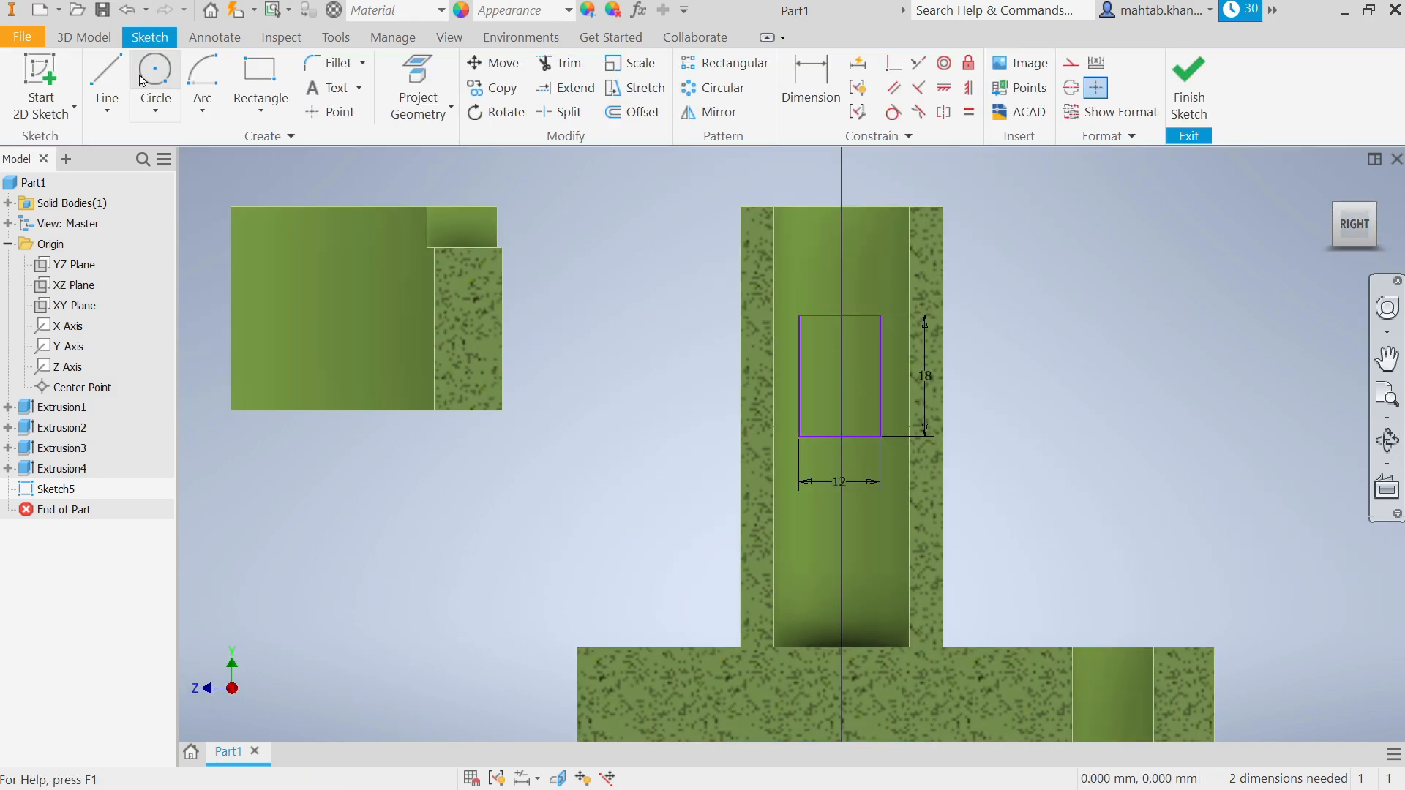
pyautogui.click(810, 81)
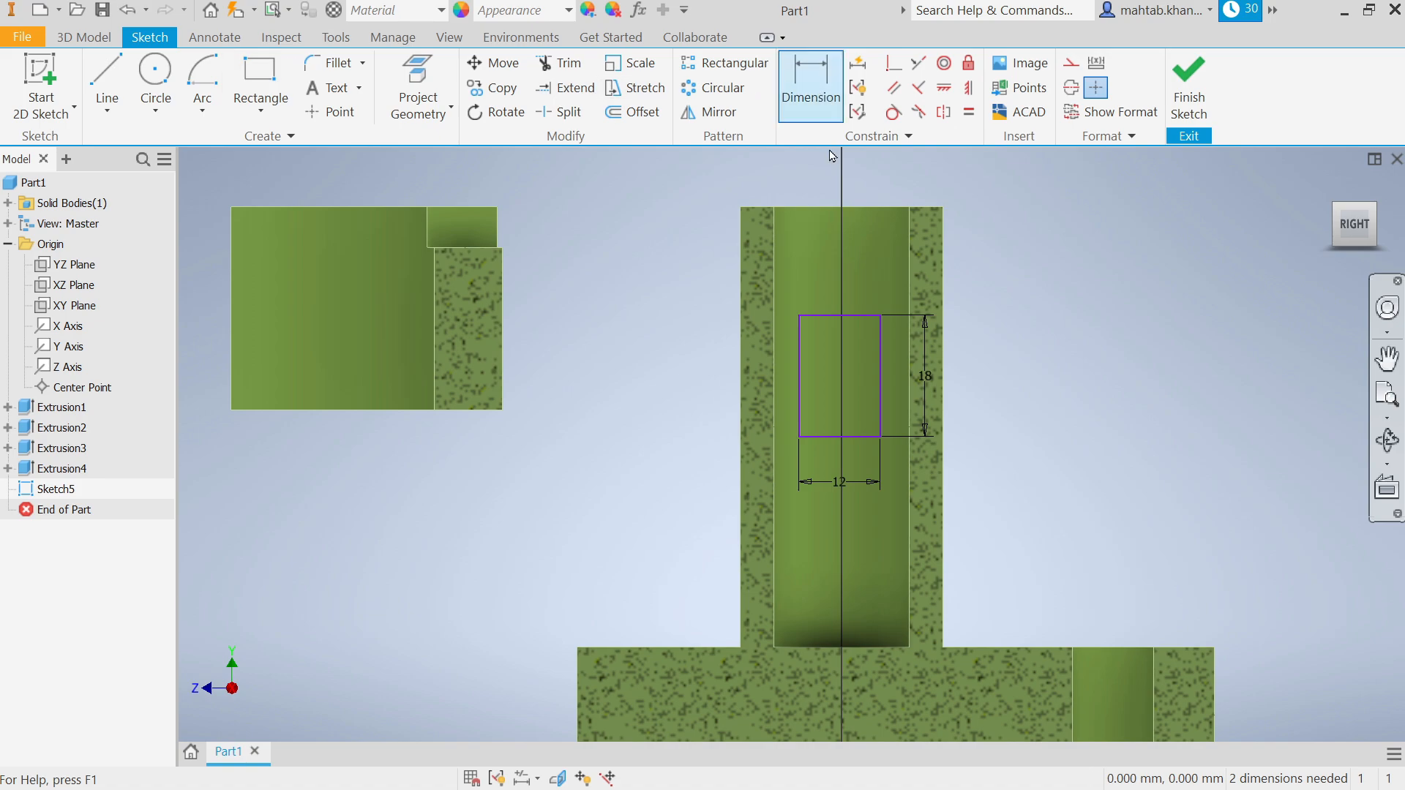
pyautogui.click(873, 317)
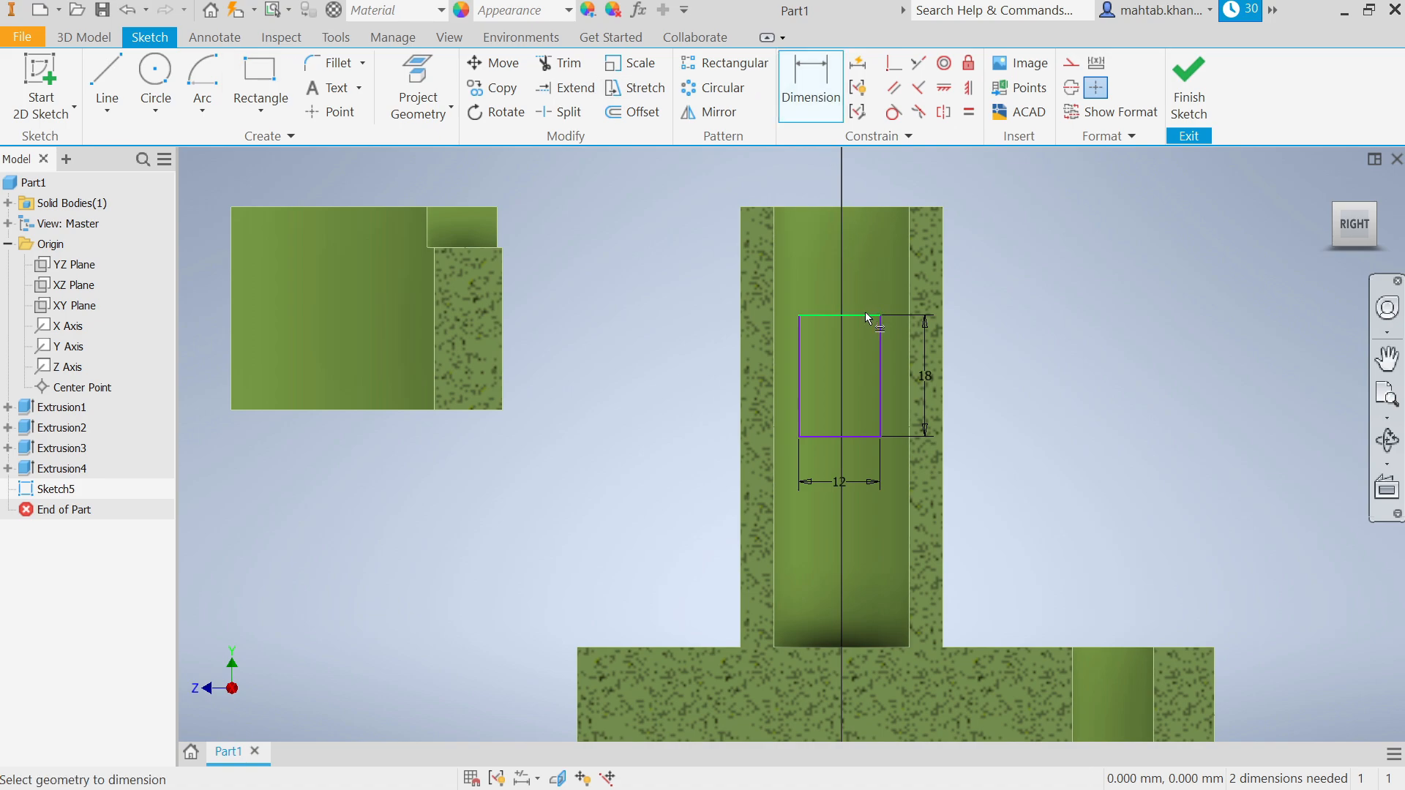
pyautogui.click(874, 210)
pyautogui.click(984, 247)
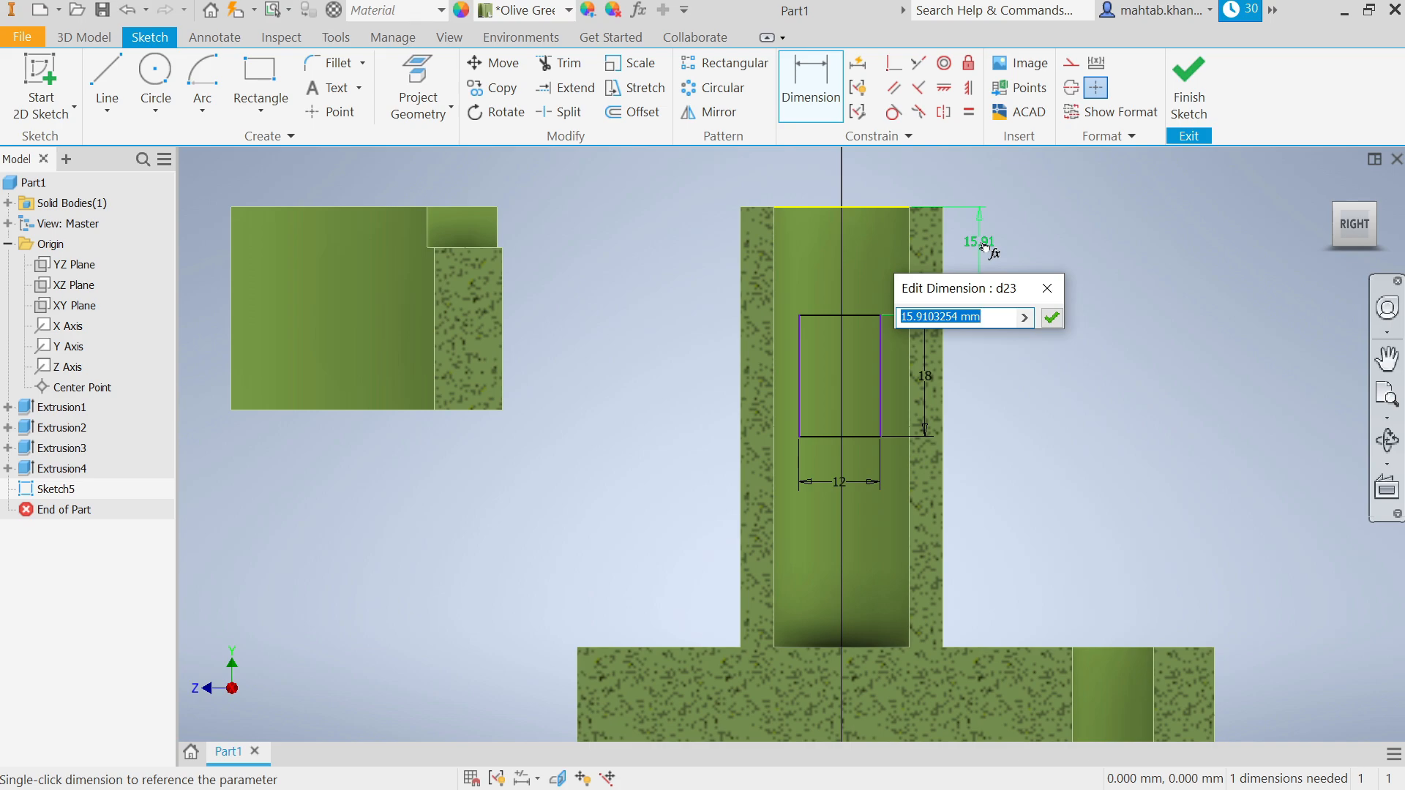
pyautogui.write('30')
pyautogui.click(1052, 317)
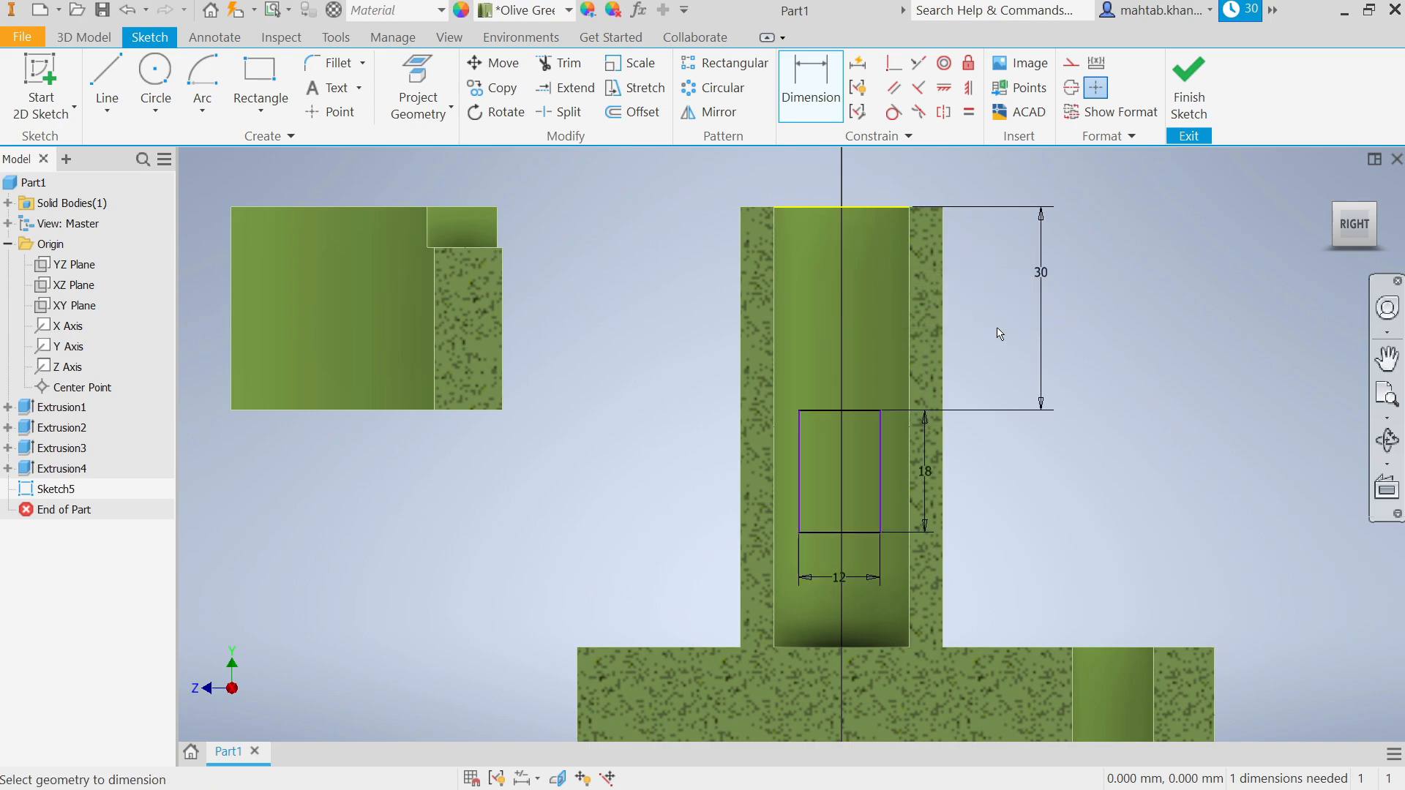
# - Dimension one vertical side of the window rectangle 6 mm from the sketch origin and finish the sketch
pyautogui.scroll(-2, 880, 454)
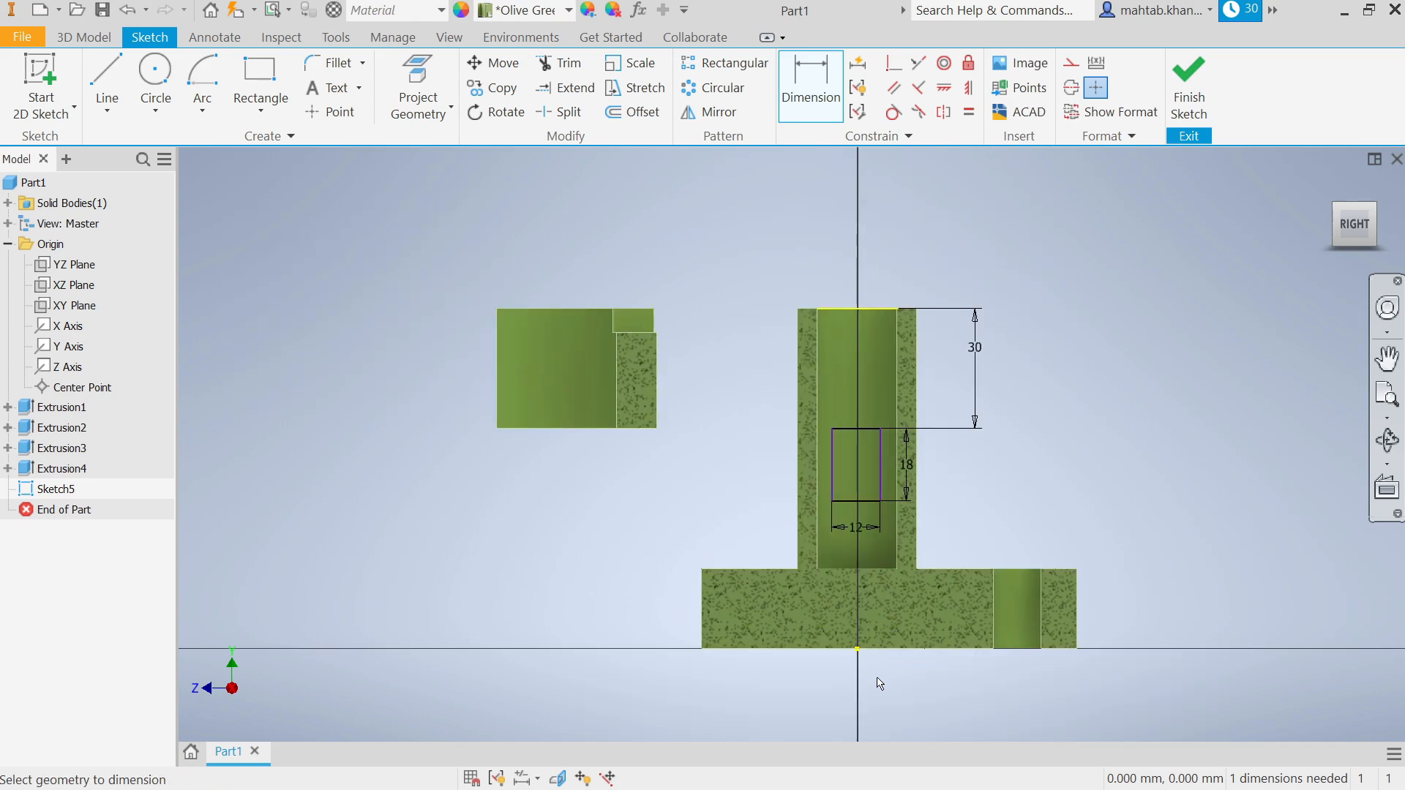
pyautogui.click(858, 649)
pyautogui.click(879, 473)
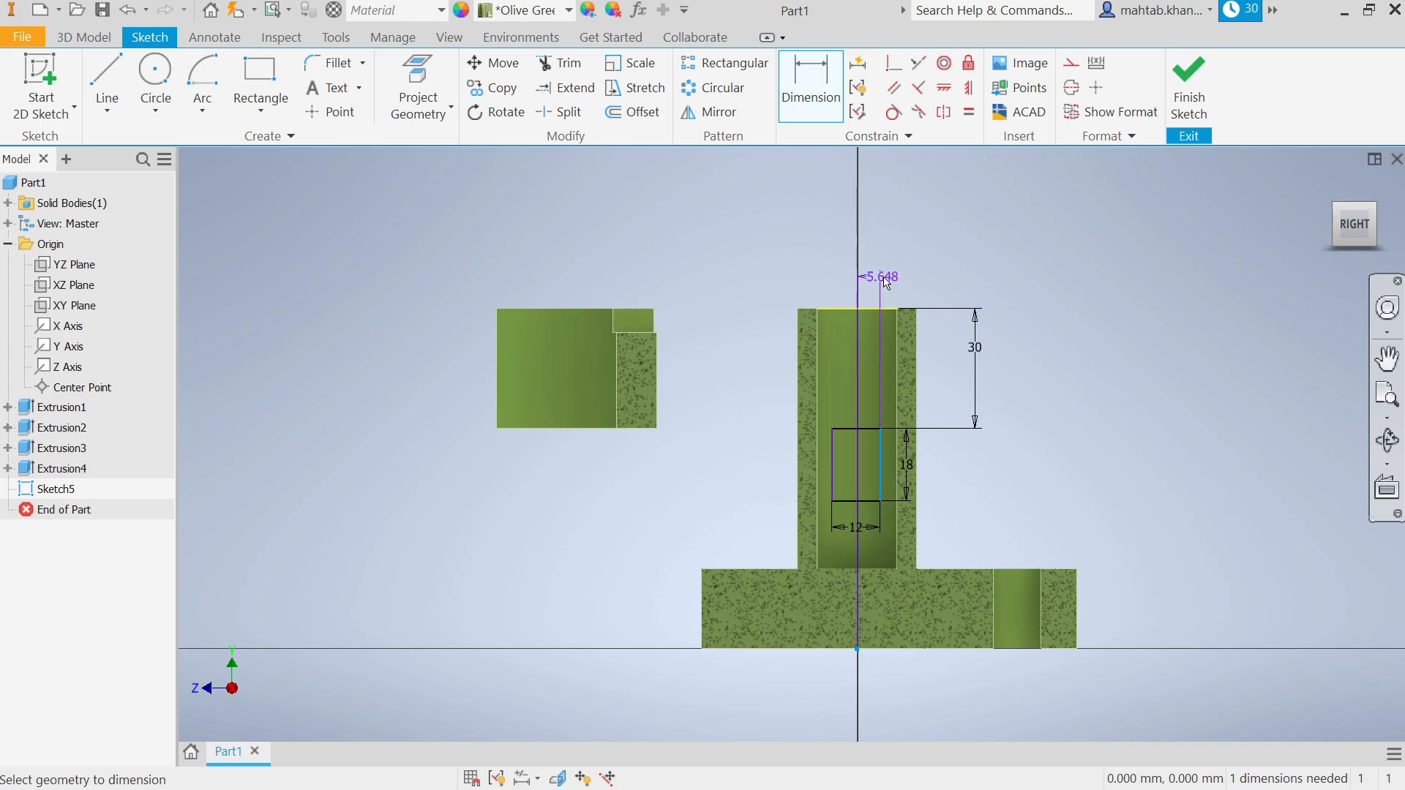
pyautogui.click(886, 280)
pyautogui.write('6')
pyautogui.press('Return')
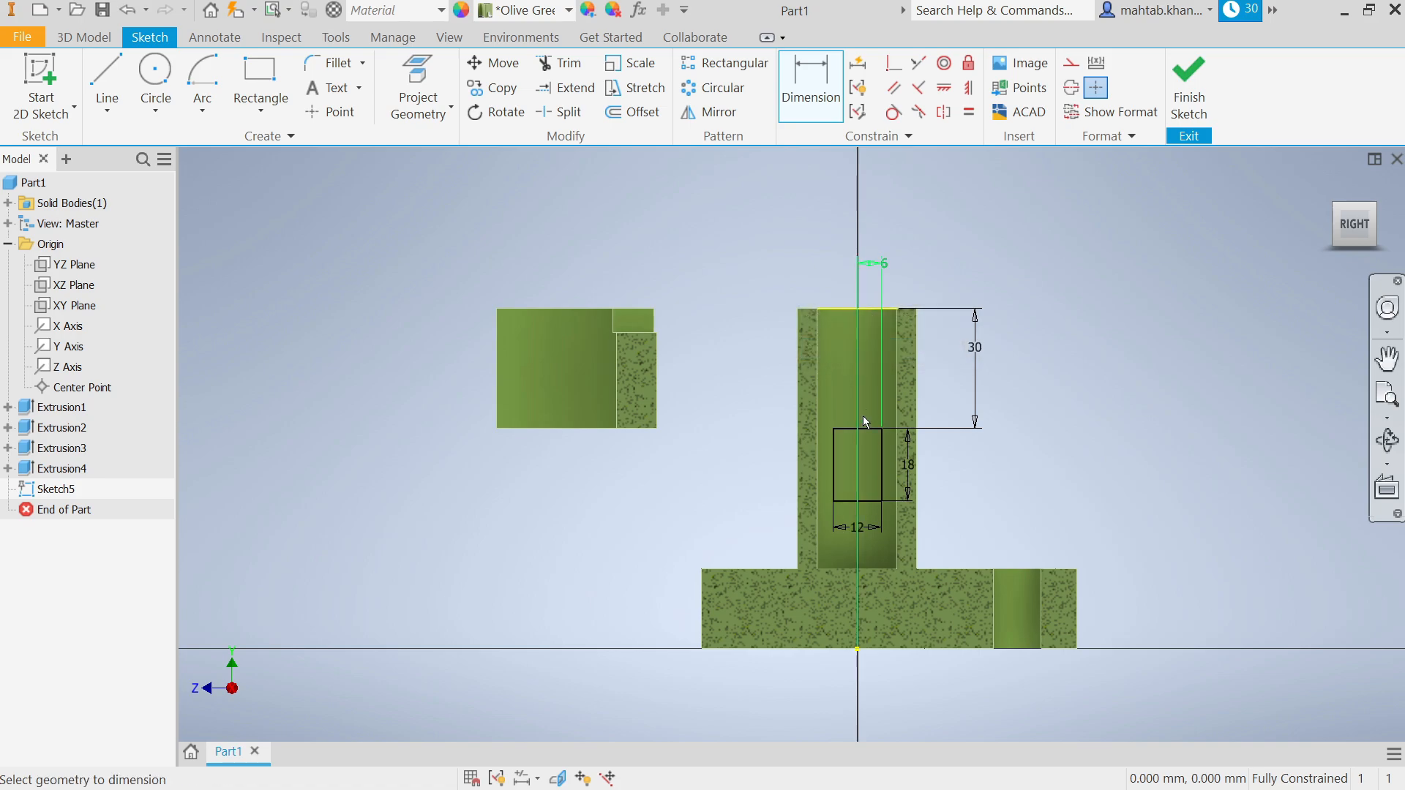
pyautogui.click(1181, 93)
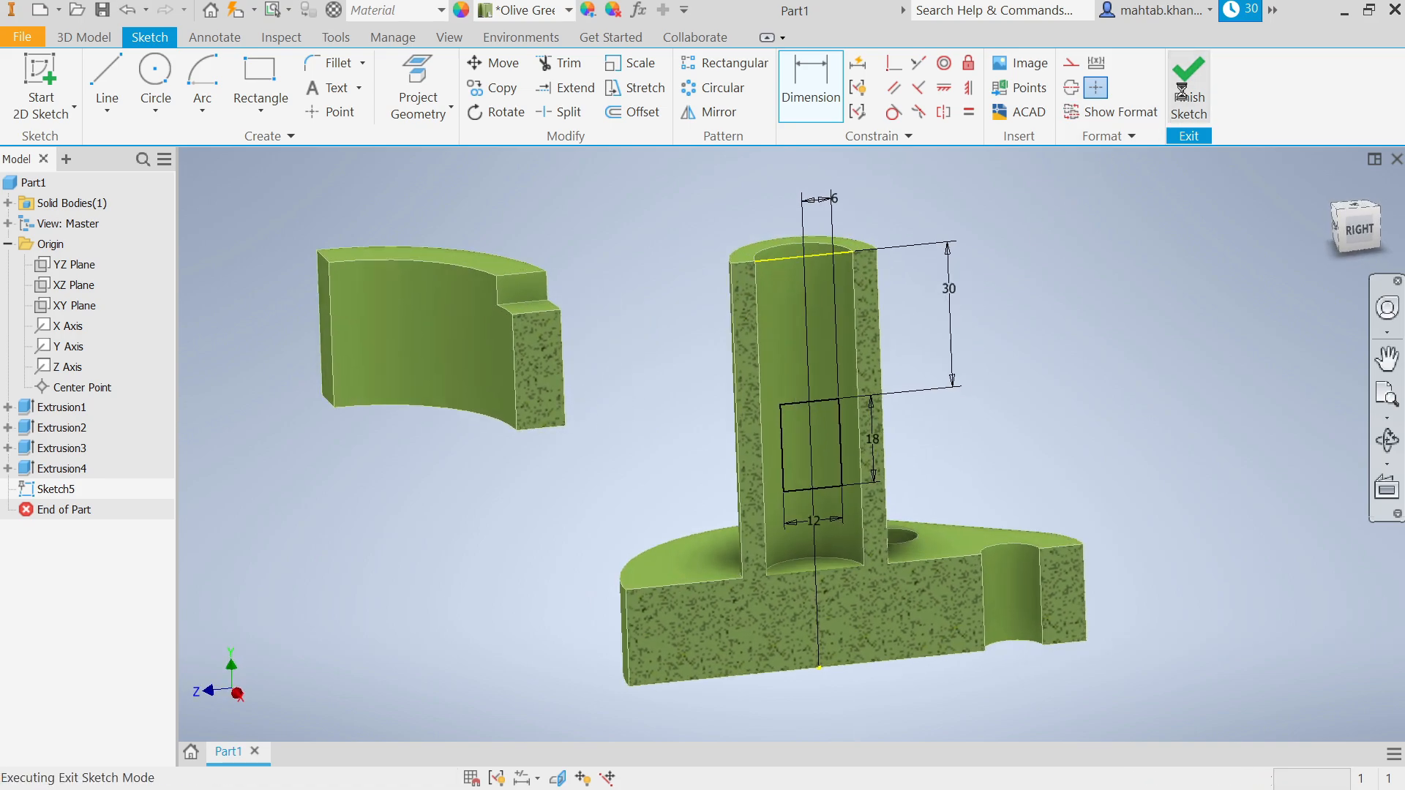
# - Cut the window rectangle symmetrically through all of the tubular boss with Extrude
pyautogui.click(9, 245)
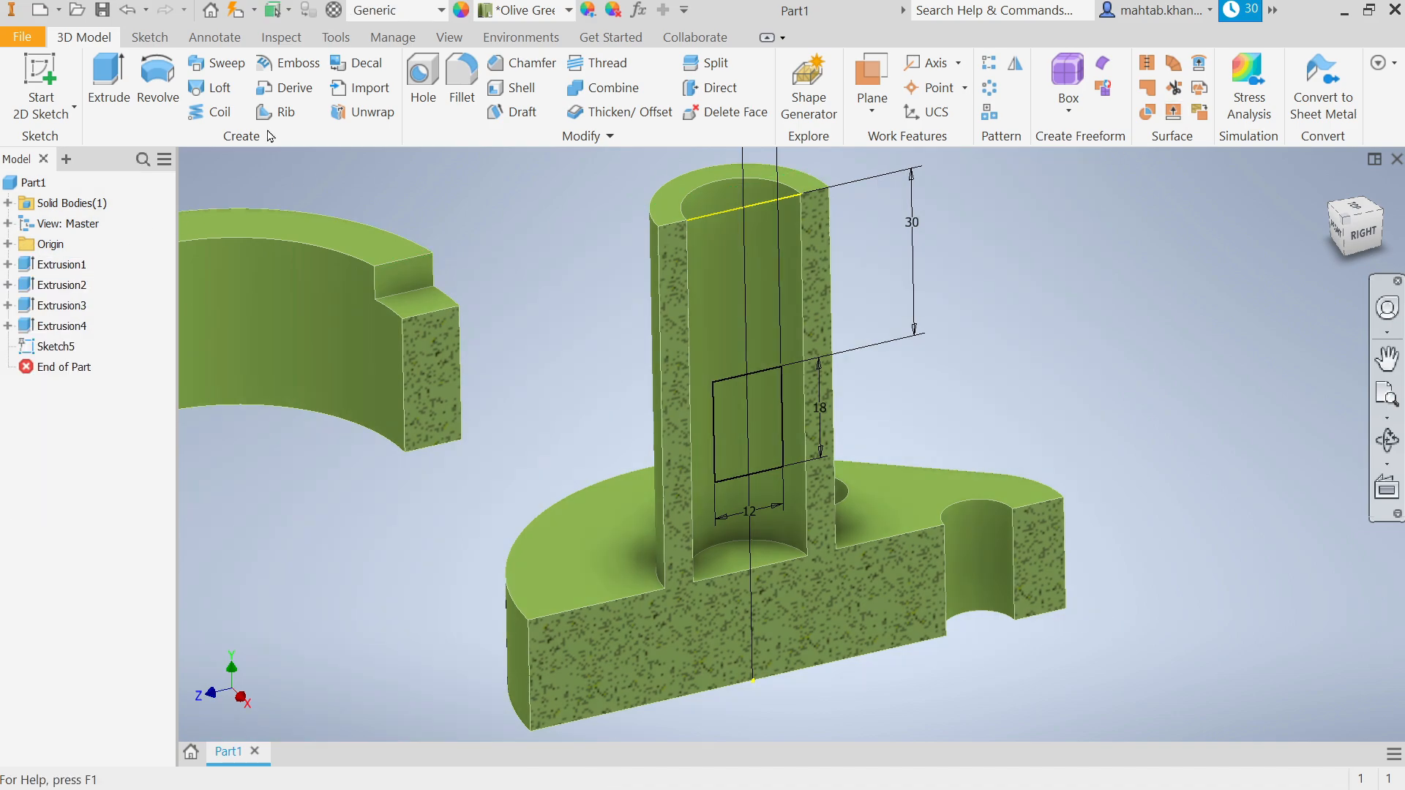
pyautogui.click(102, 80)
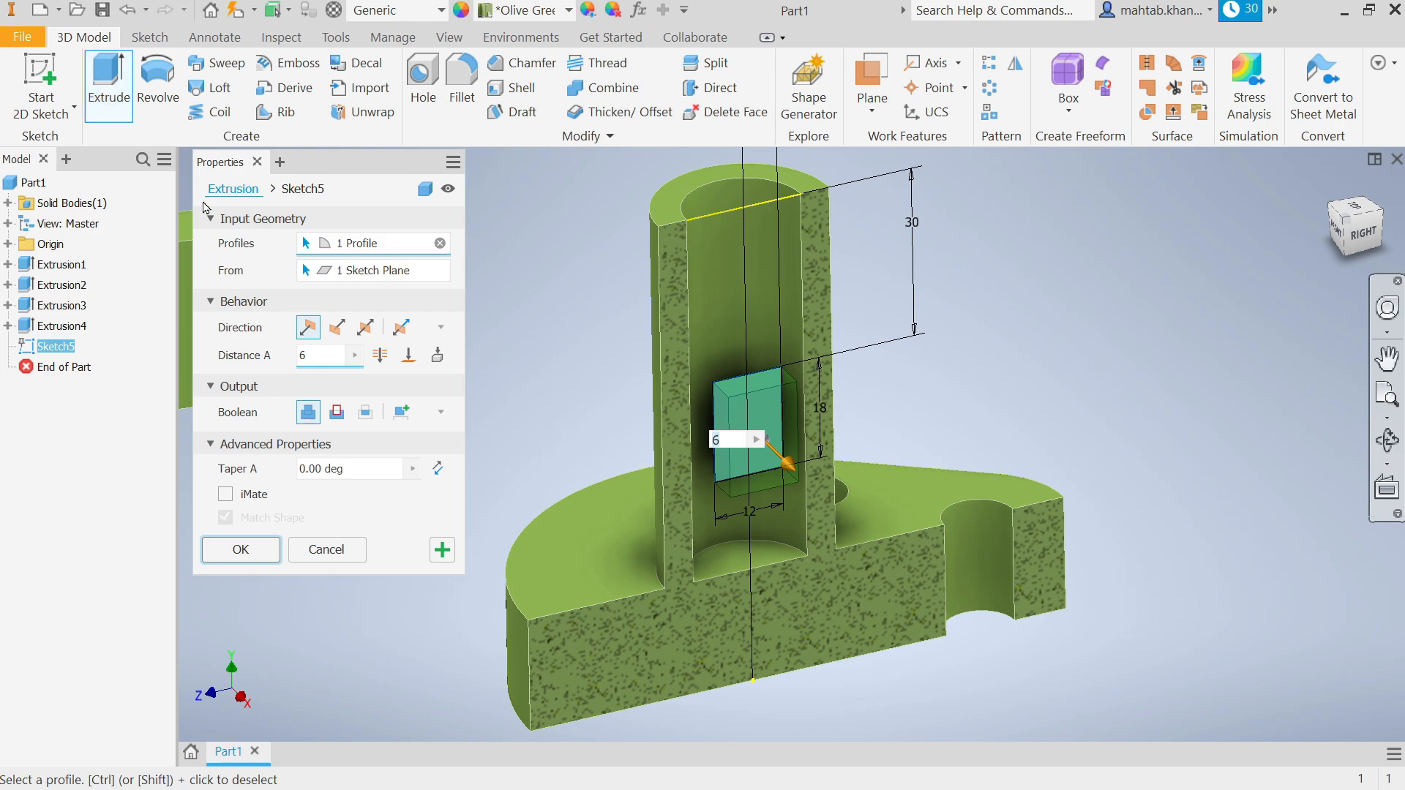
pyautogui.click(365, 327)
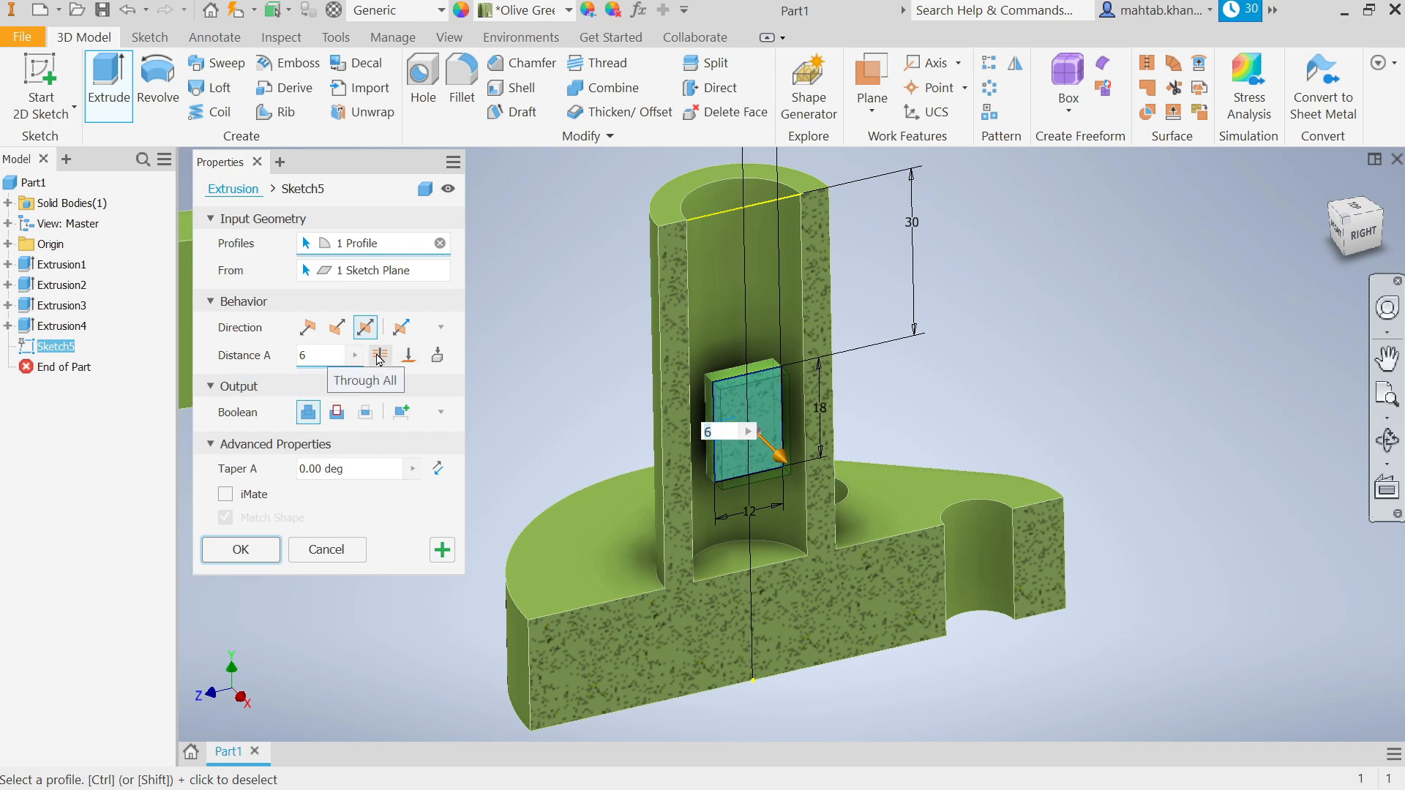
pyautogui.click(379, 356)
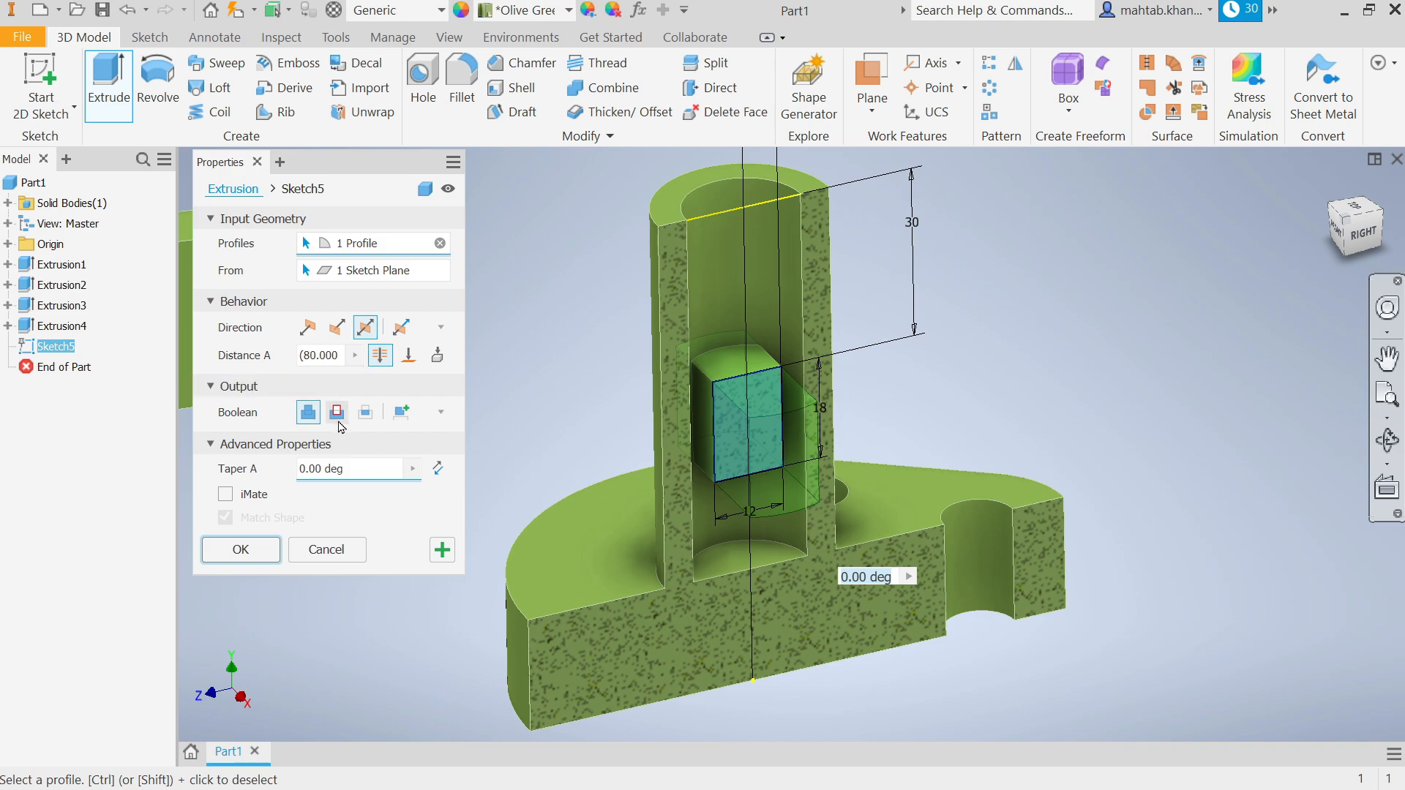
pyautogui.click(336, 413)
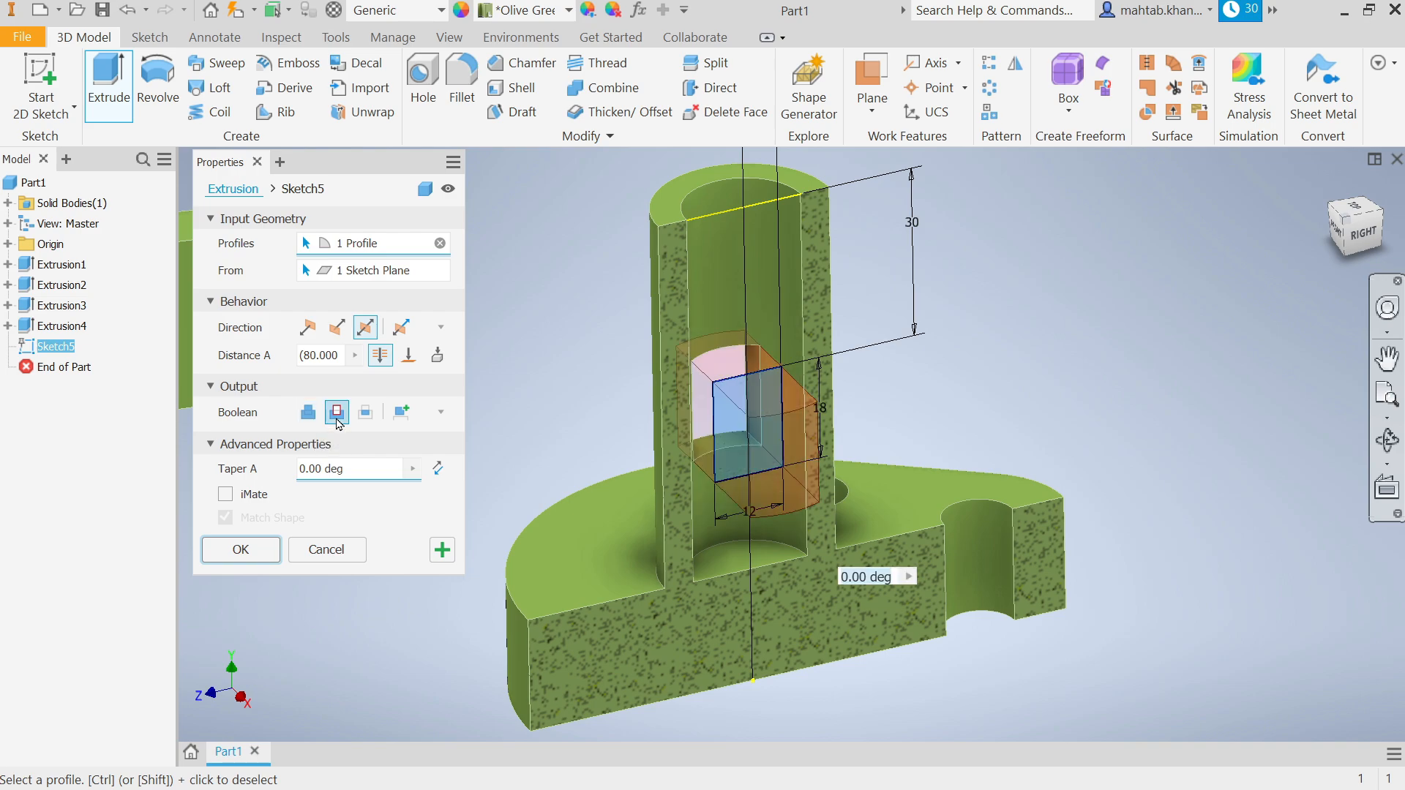
pyautogui.click(241, 550)
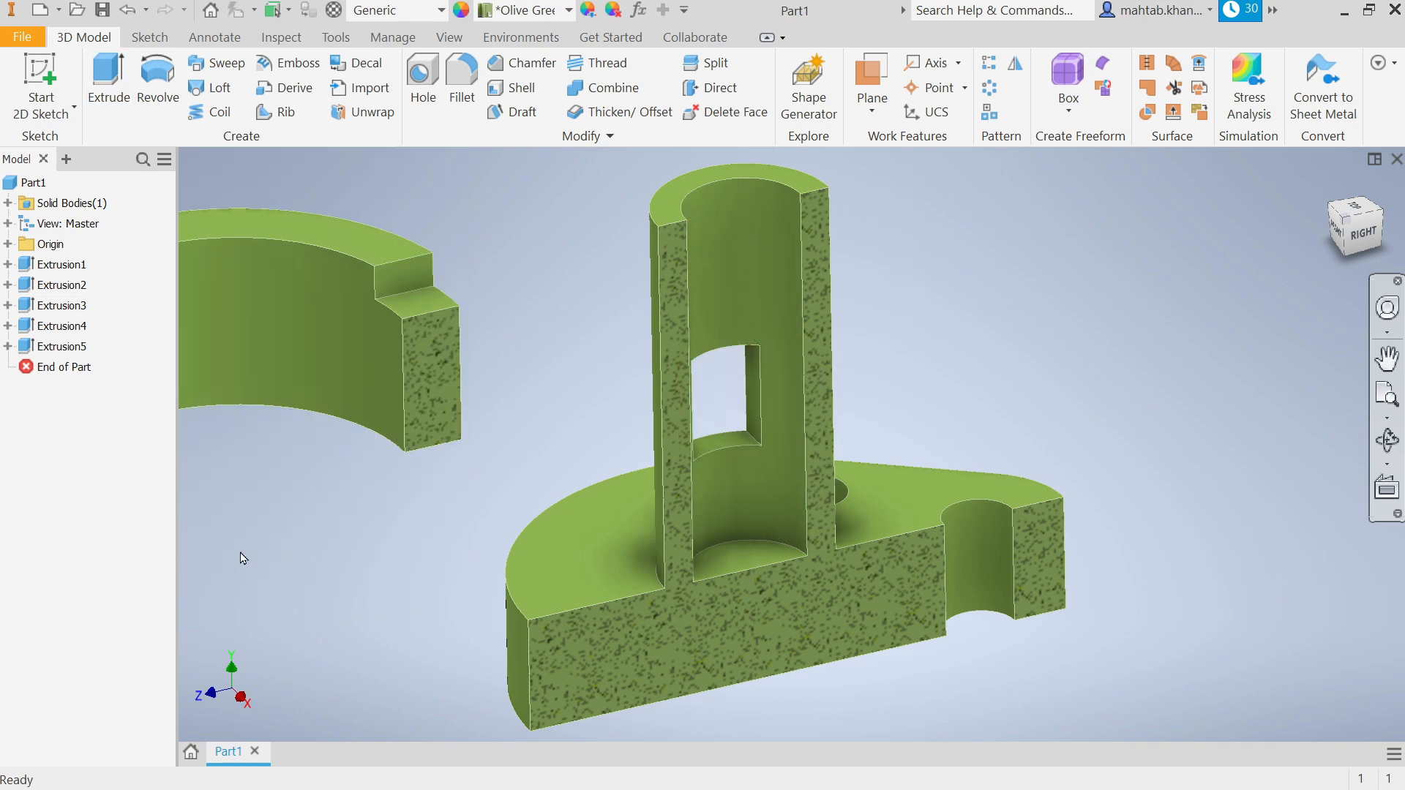
# - End the section view and inspect the window cut in the whole boss
pyautogui.click(450, 36)
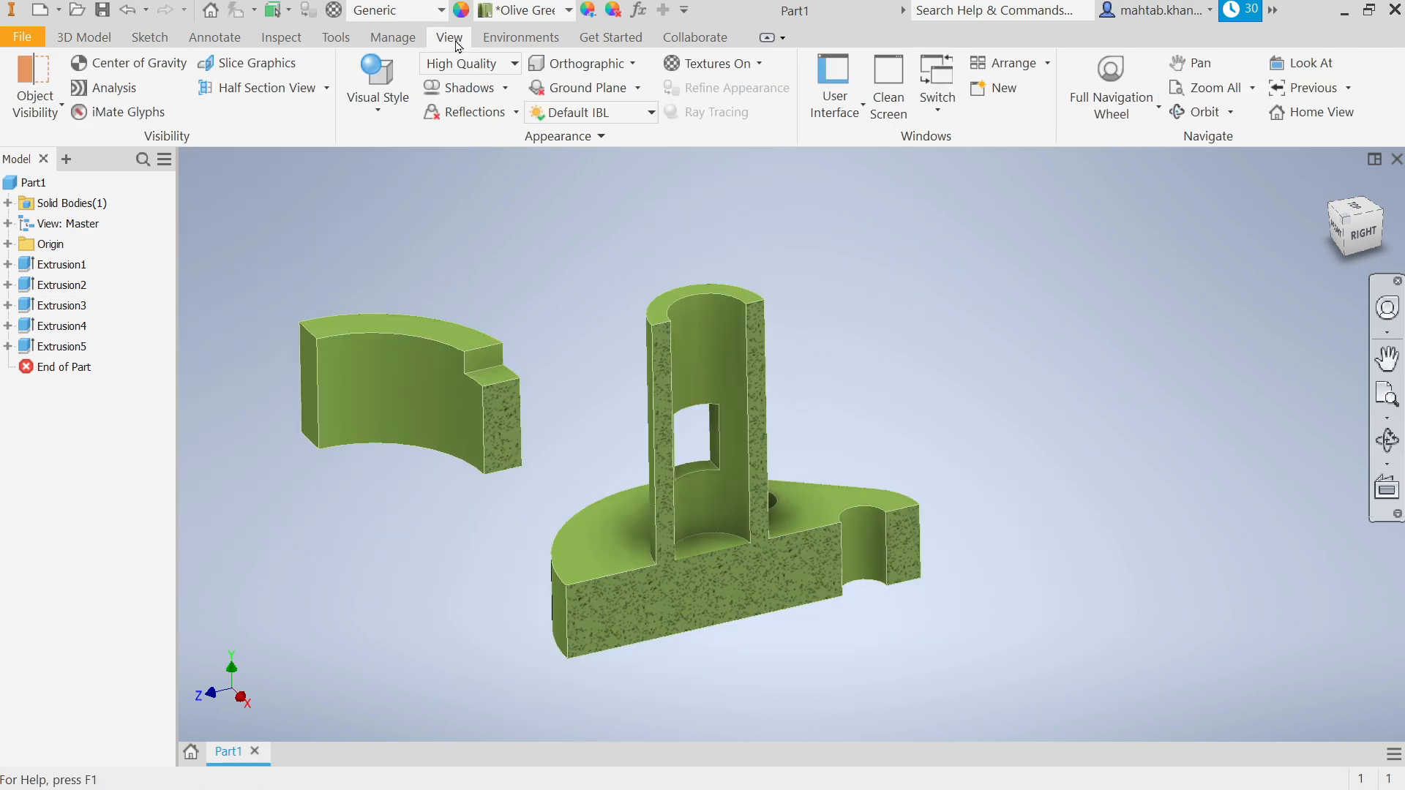
pyautogui.click(327, 87)
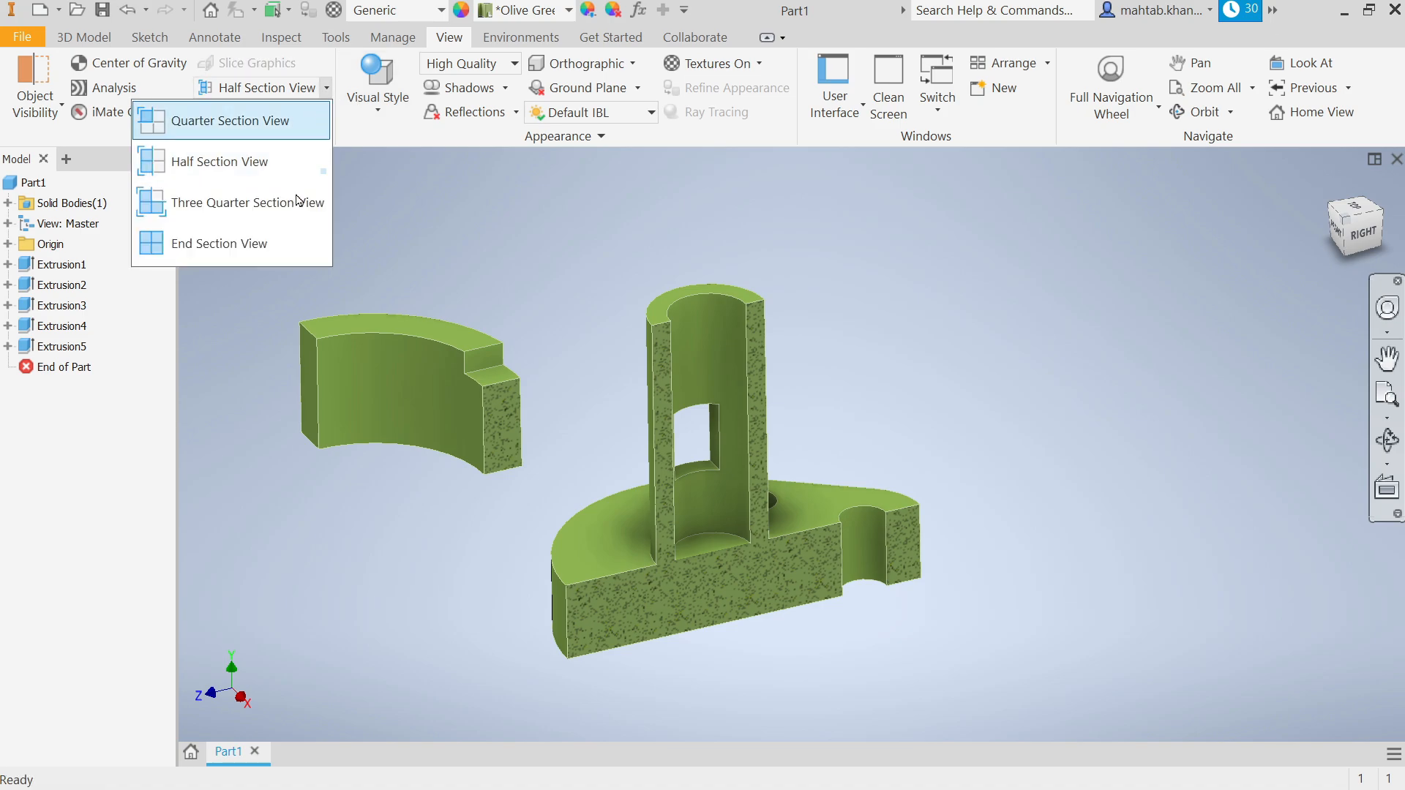
pyautogui.click(220, 242)
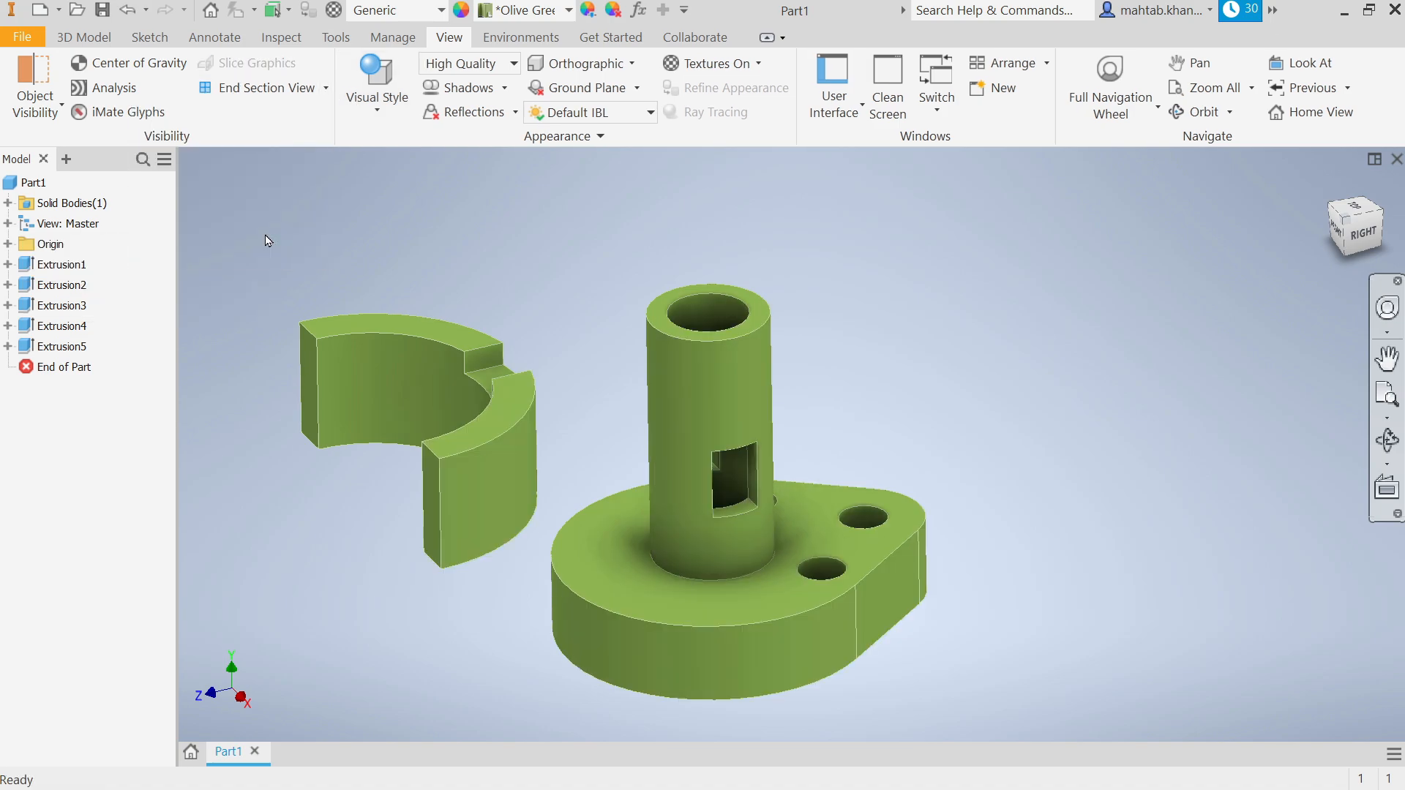
pyautogui.scroll(-3, 722, 547)
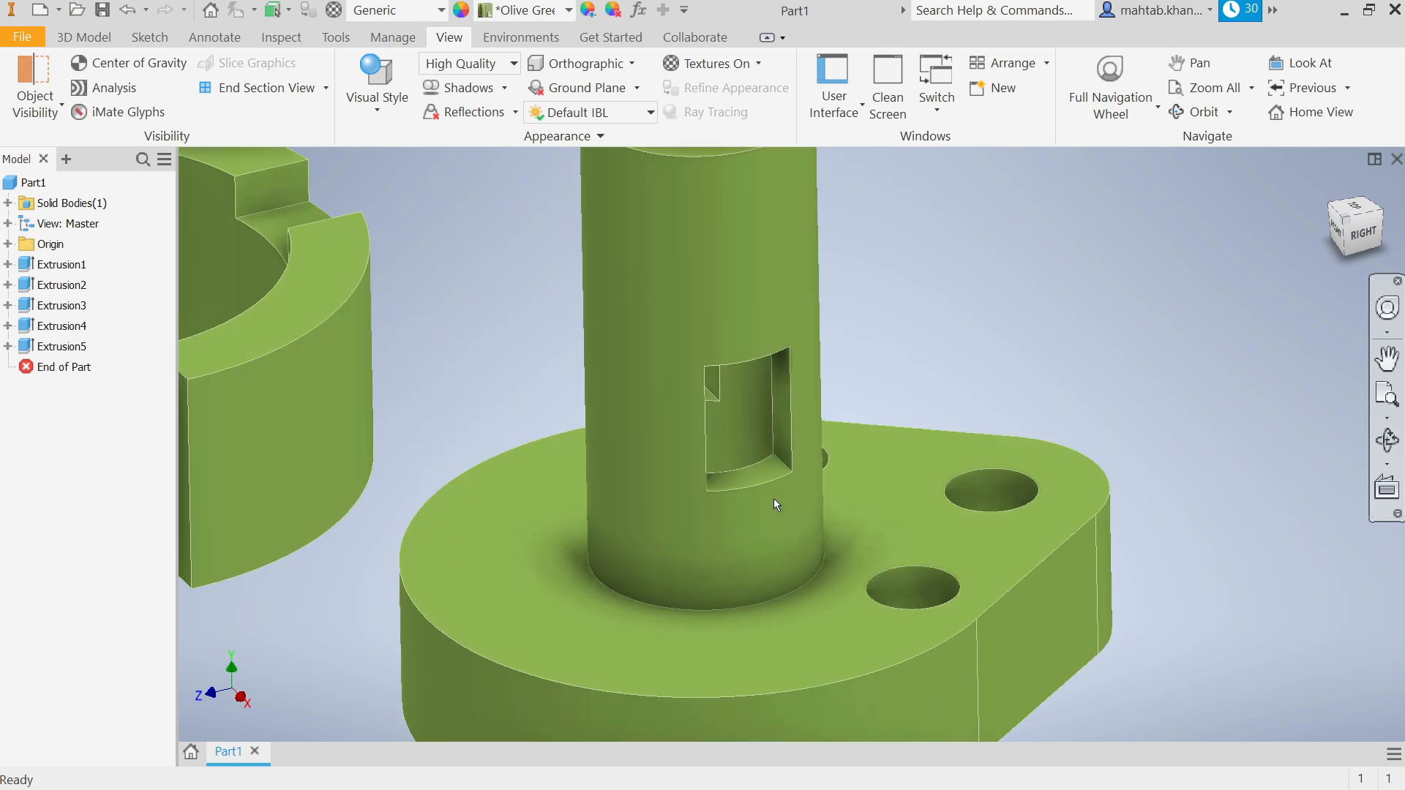
pyautogui.keyDown('shift'); pyautogui.moveTo(774, 498); pyautogui.dragTo(675, 300, button='middle'); pyautogui.keyUp('shift')
pyautogui.scroll(2, 674, 300)
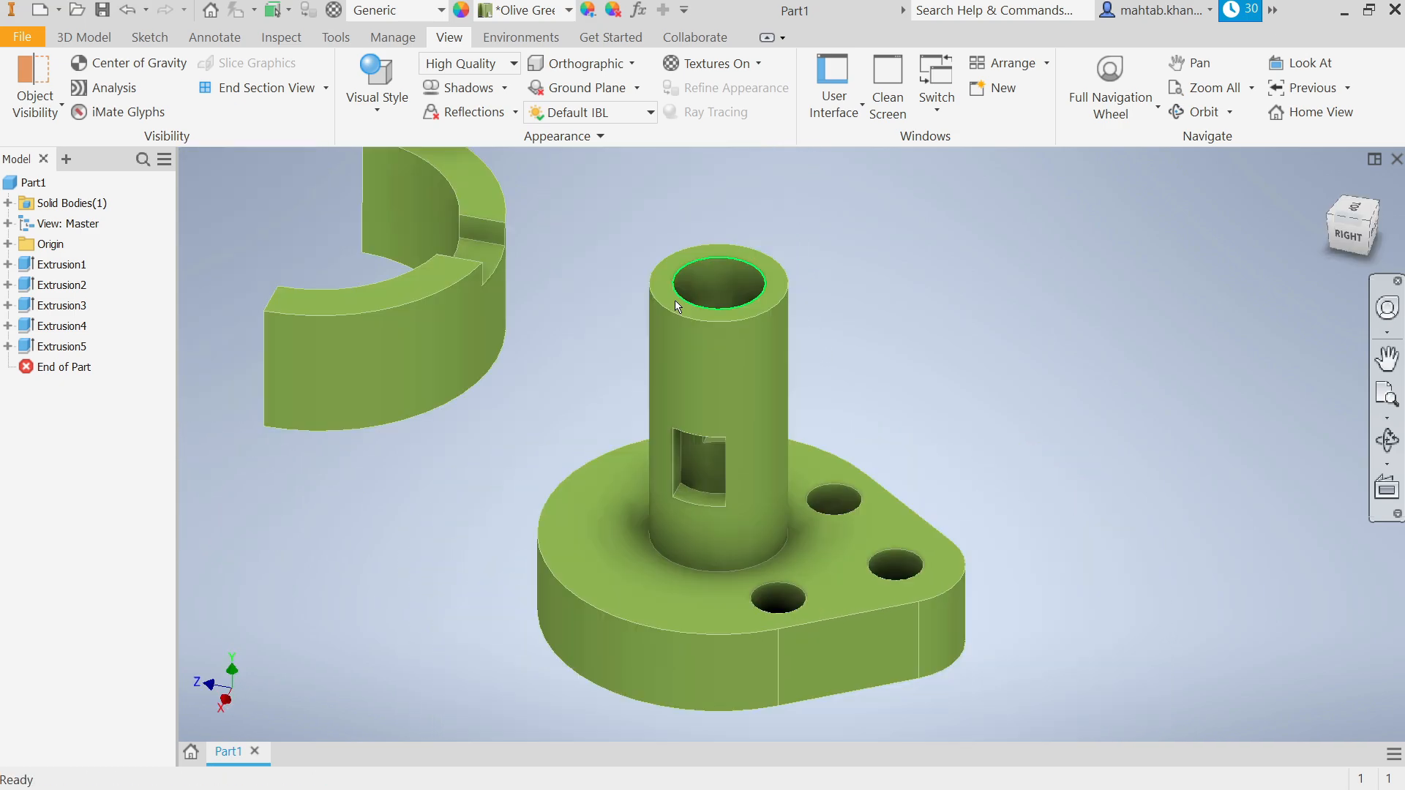
# - Create a work plane offset -10 mm from the tubular boss's top face and start a sketch on it
pyautogui.click(100, 41)
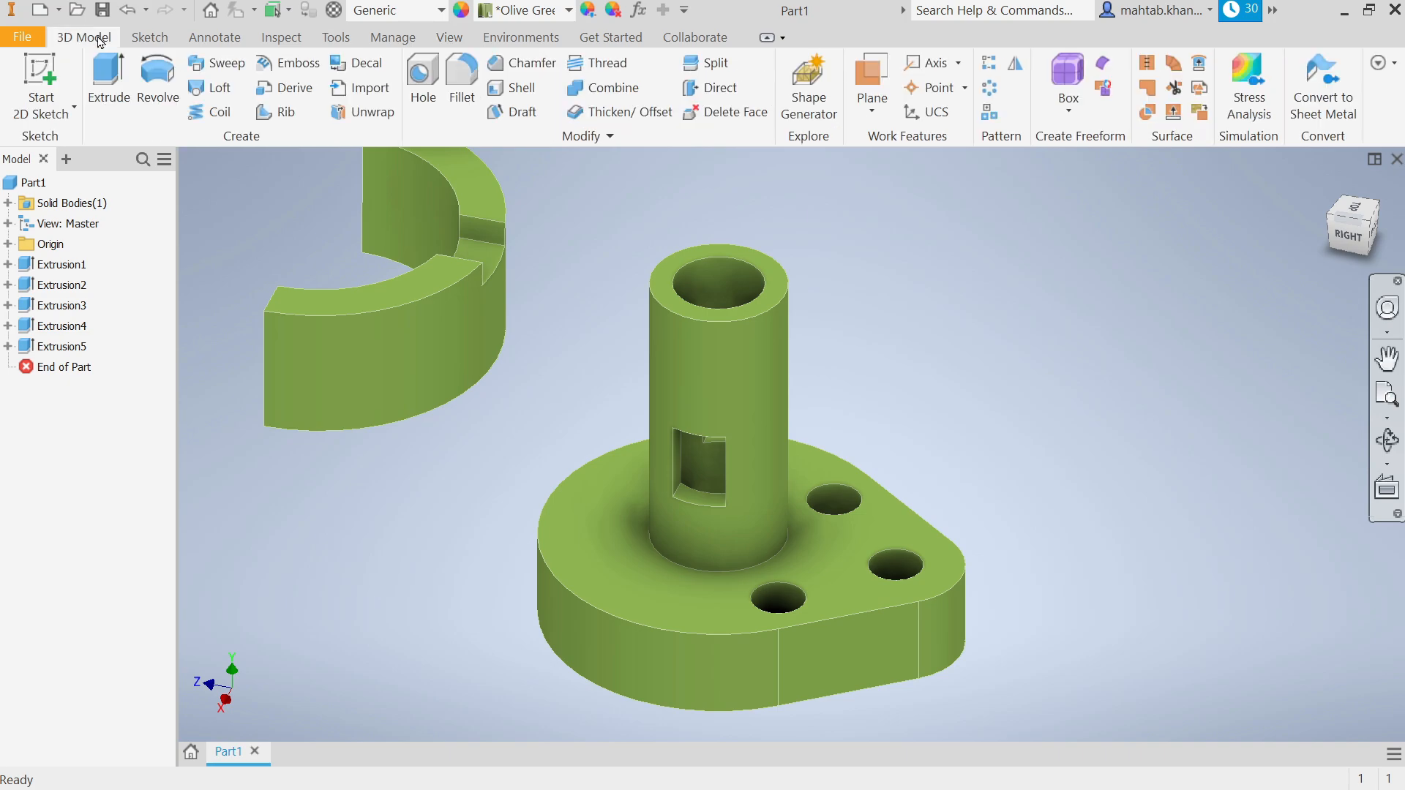
pyautogui.click(872, 113)
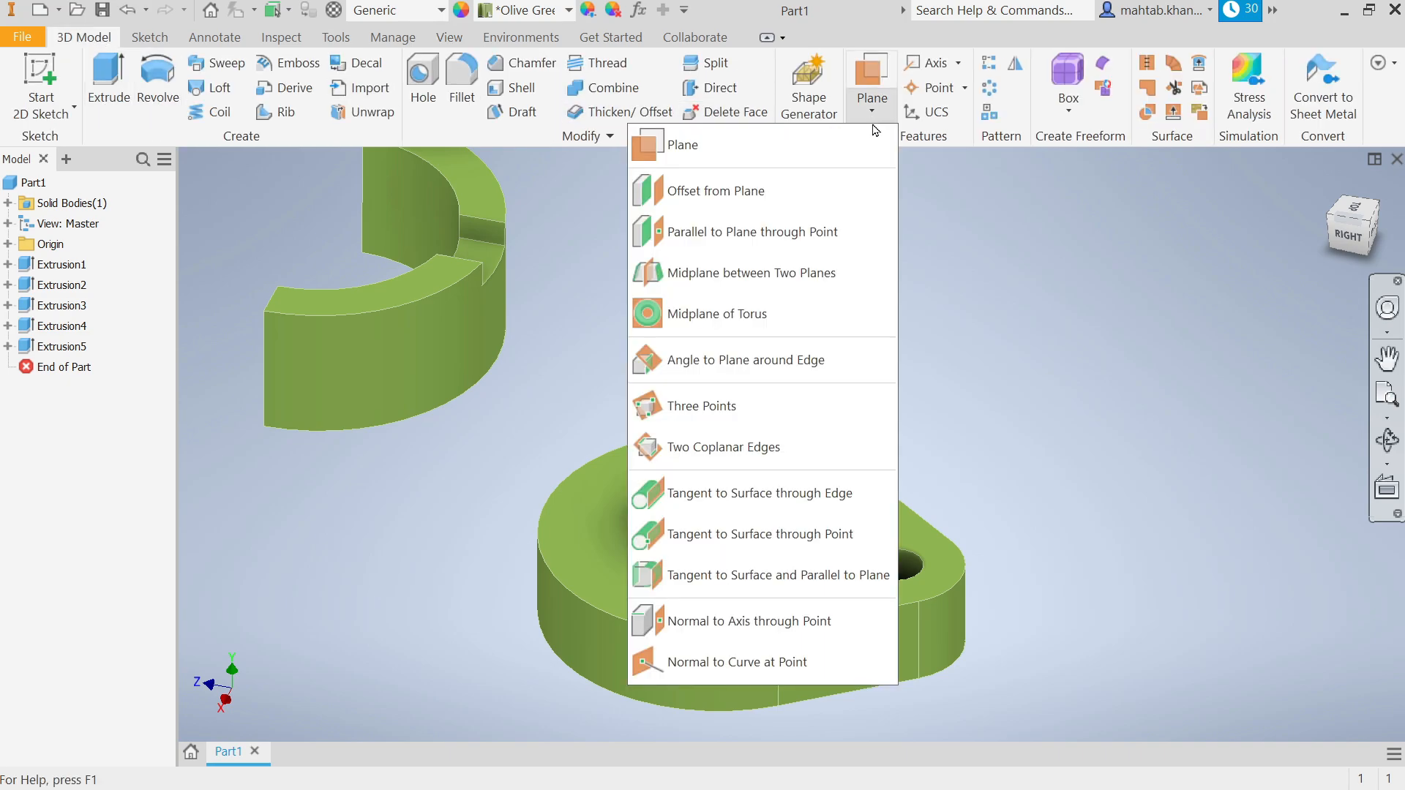
pyautogui.click(823, 144)
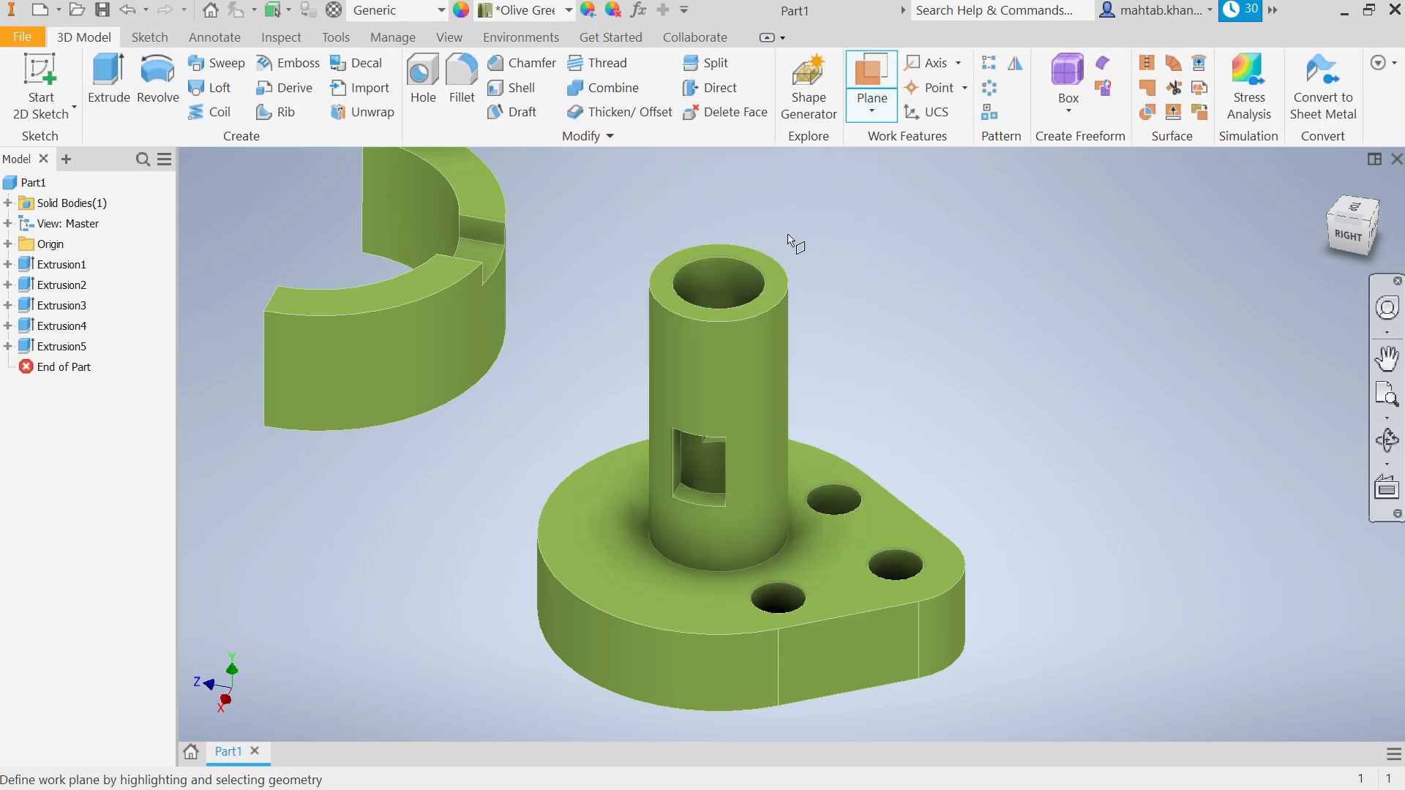
pyautogui.click(776, 291)
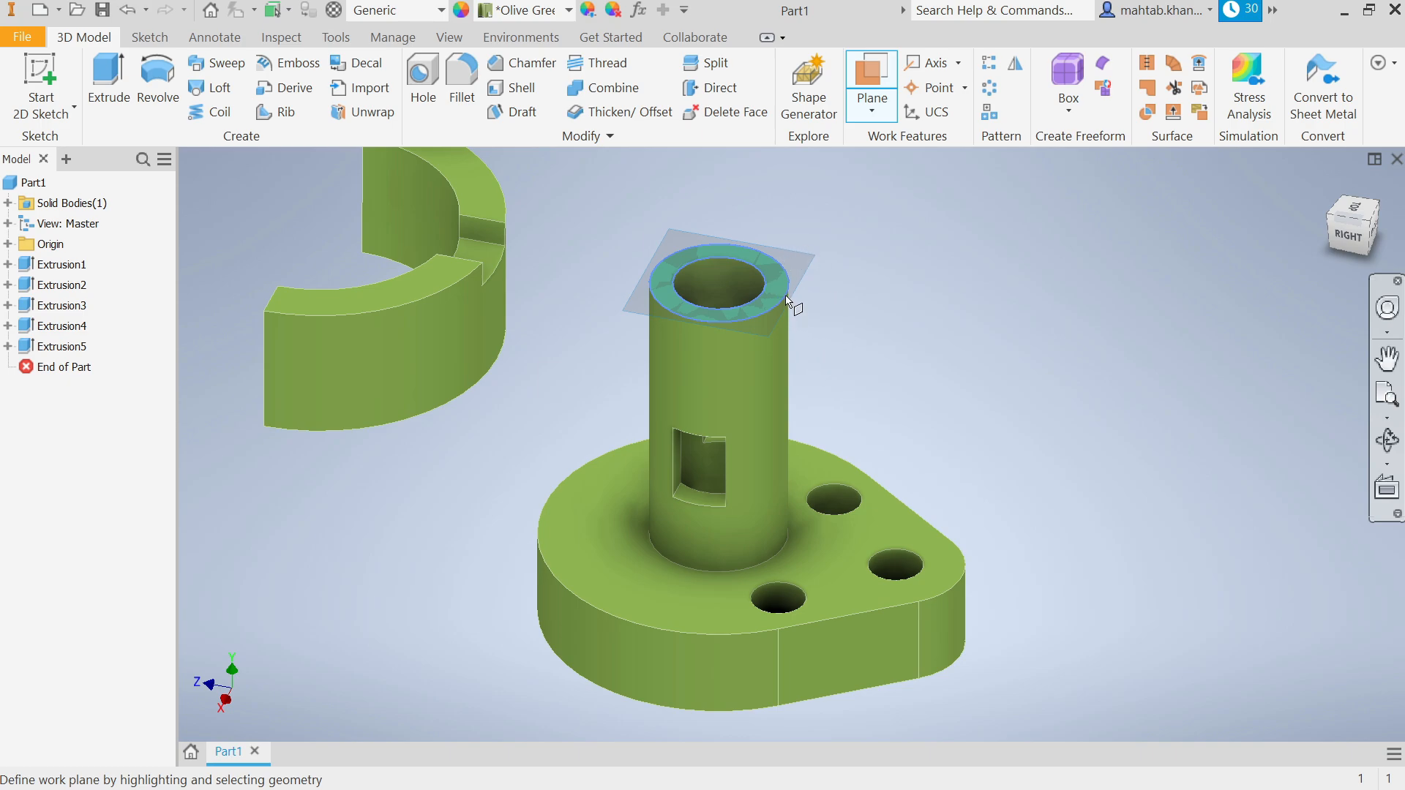
pyautogui.click(796, 271)
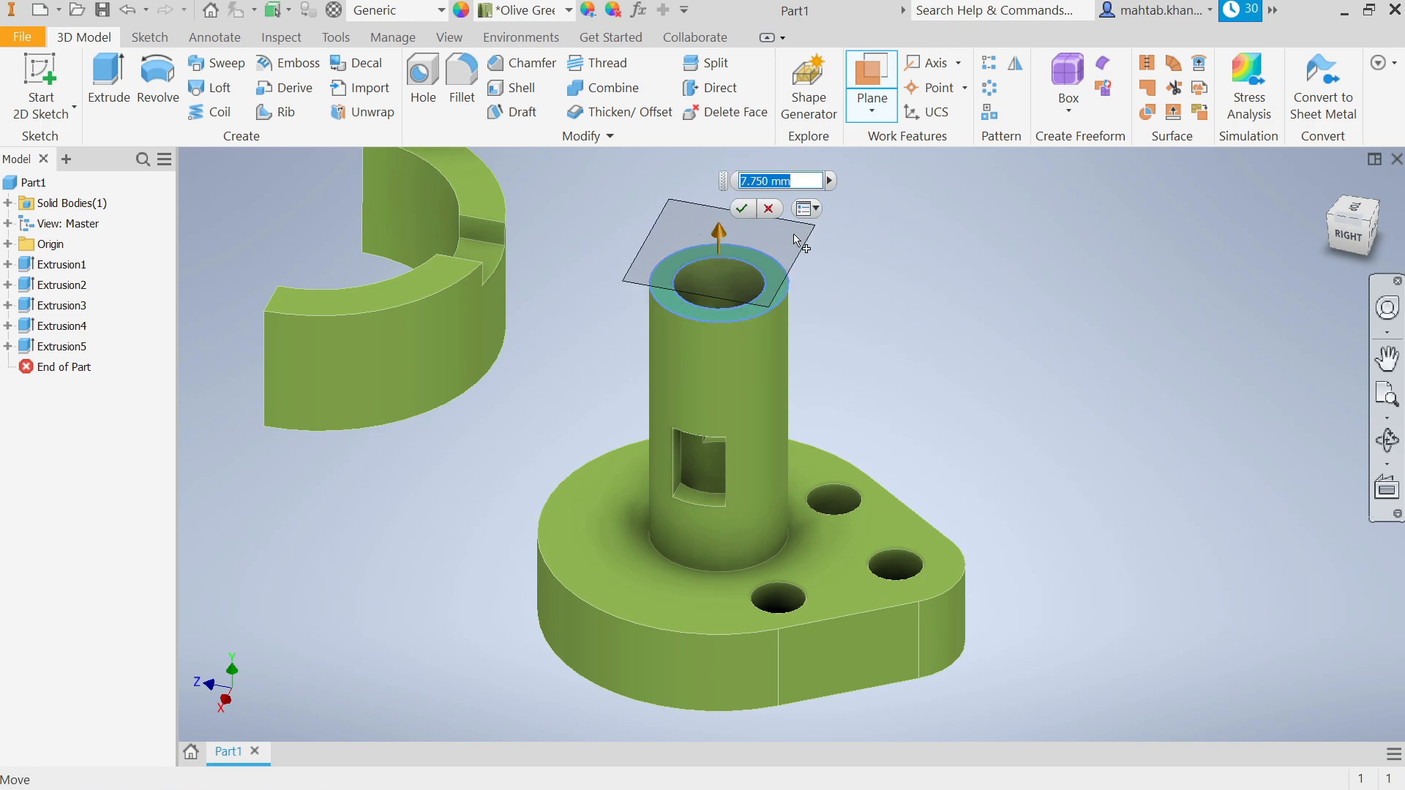
pyautogui.moveTo(797, 241); pyautogui.dragTo(805, 313)
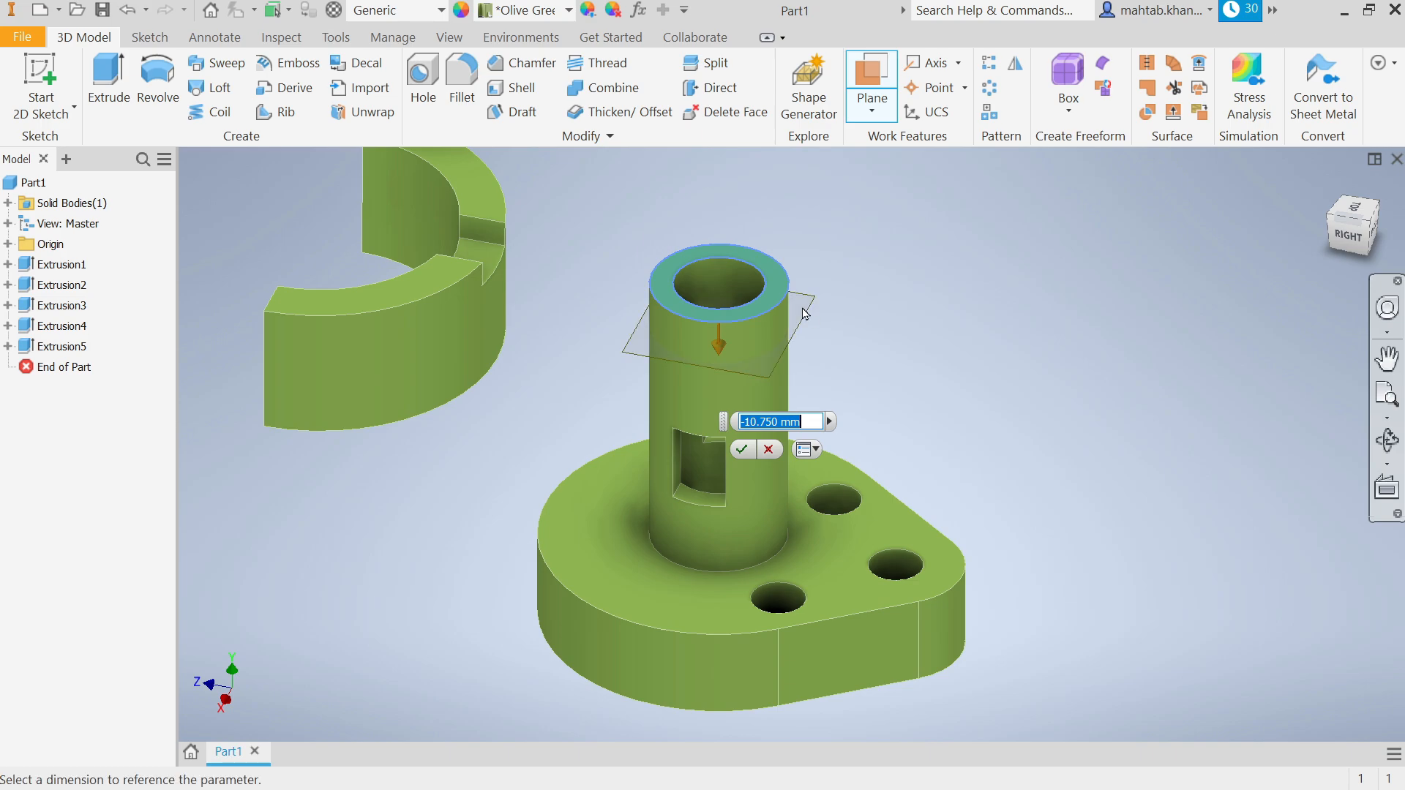
pyautogui.write('-10')
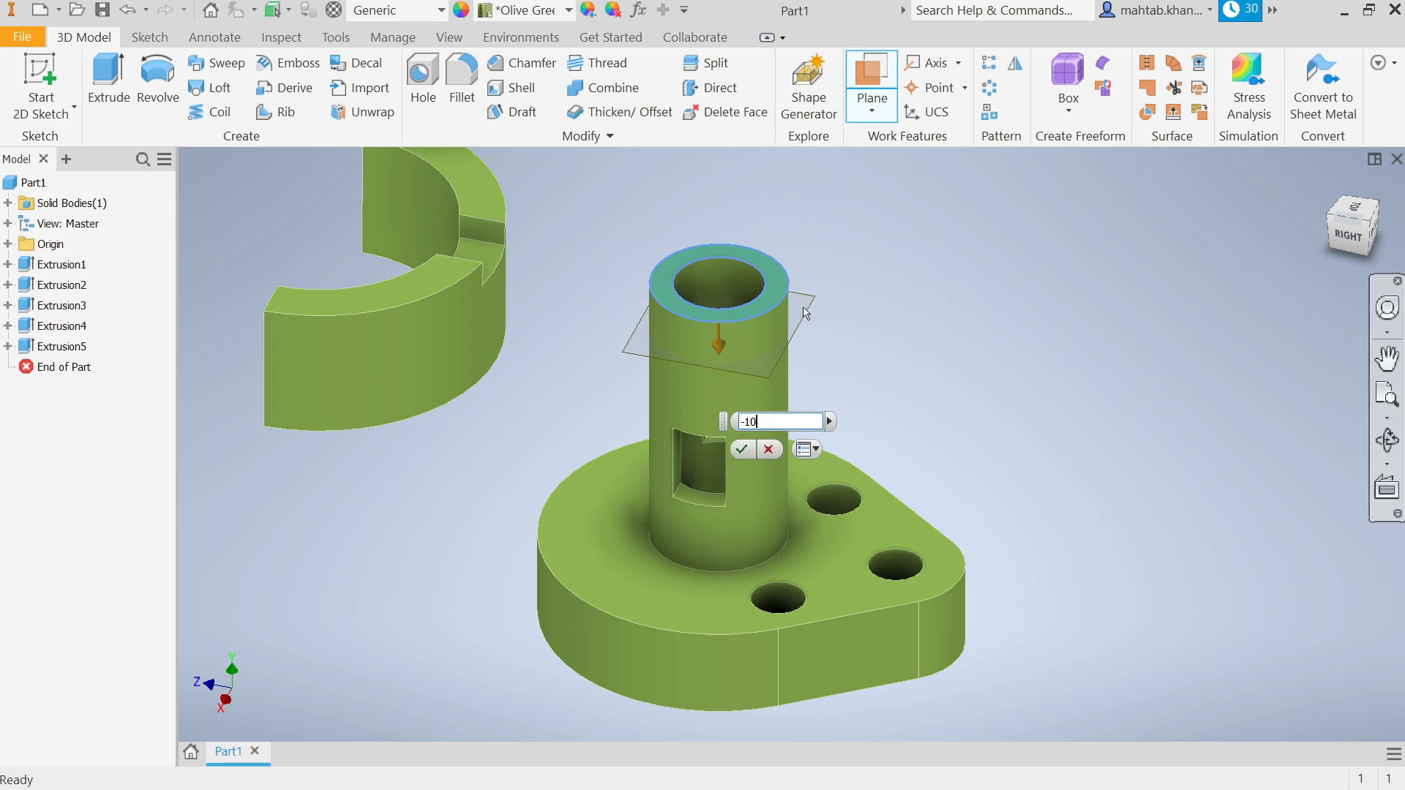
pyautogui.click(741, 451)
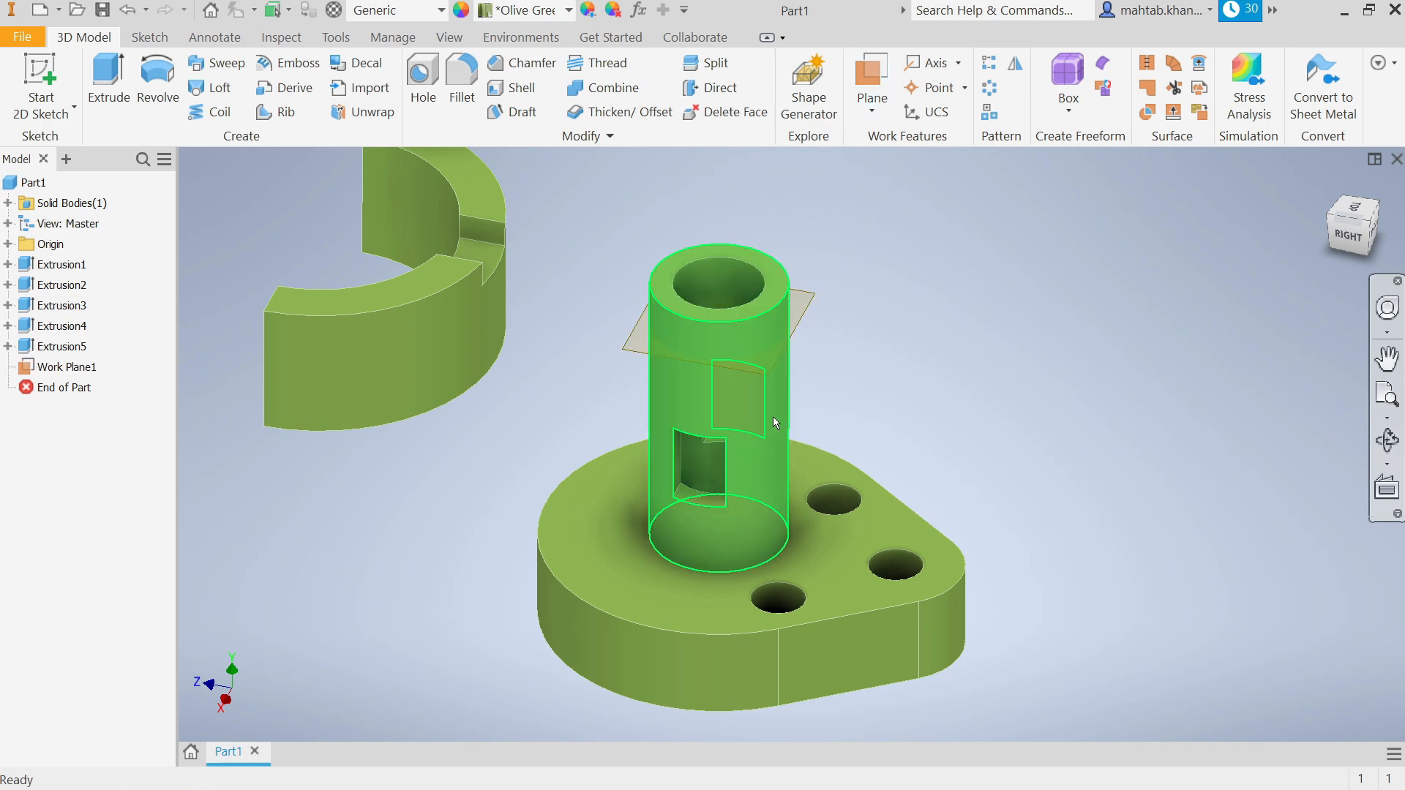
pyautogui.click(803, 313)
pyautogui.click(825, 290)
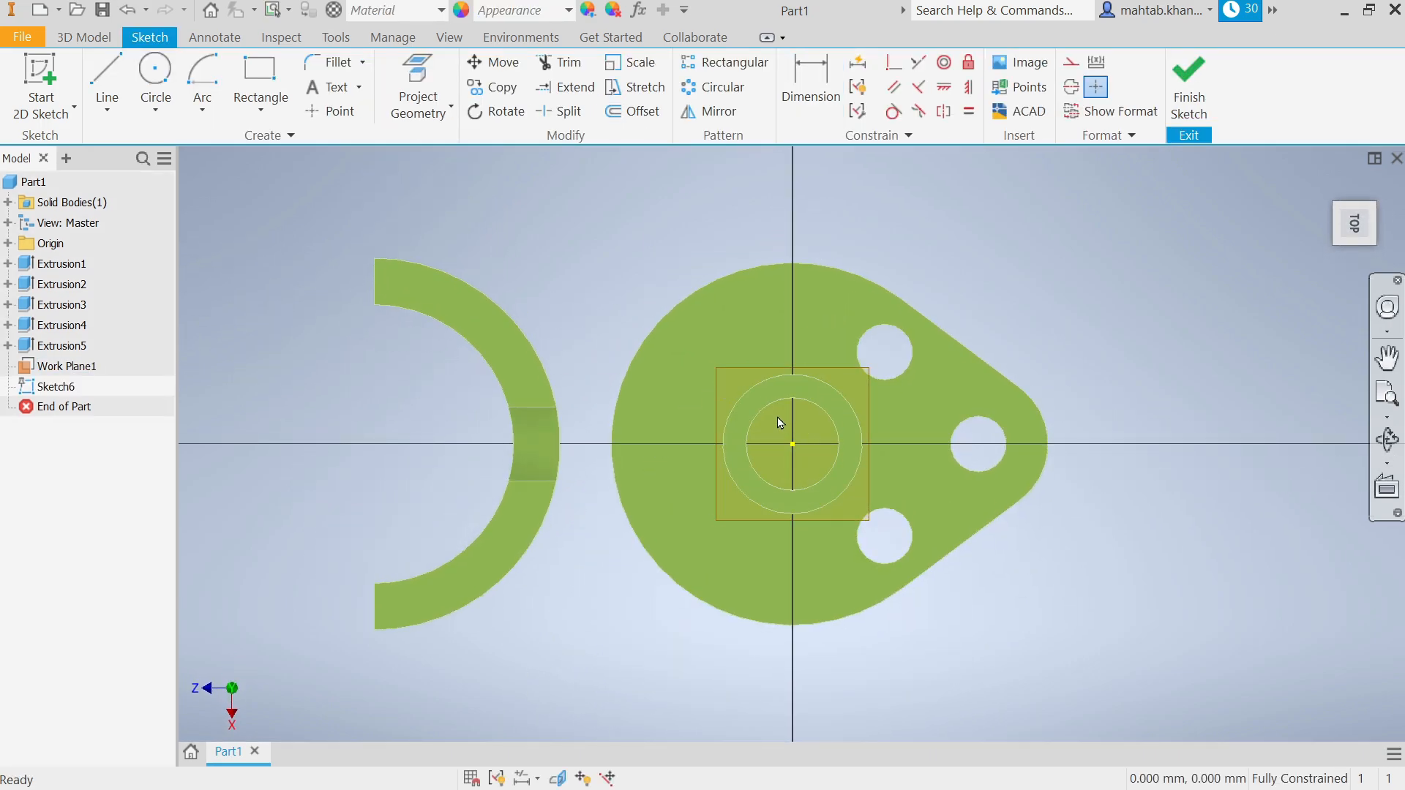
# - Draw a slanted line from the upper side of the boss's outer circle to the half-ring's outer edge
pyautogui.click(105, 79)
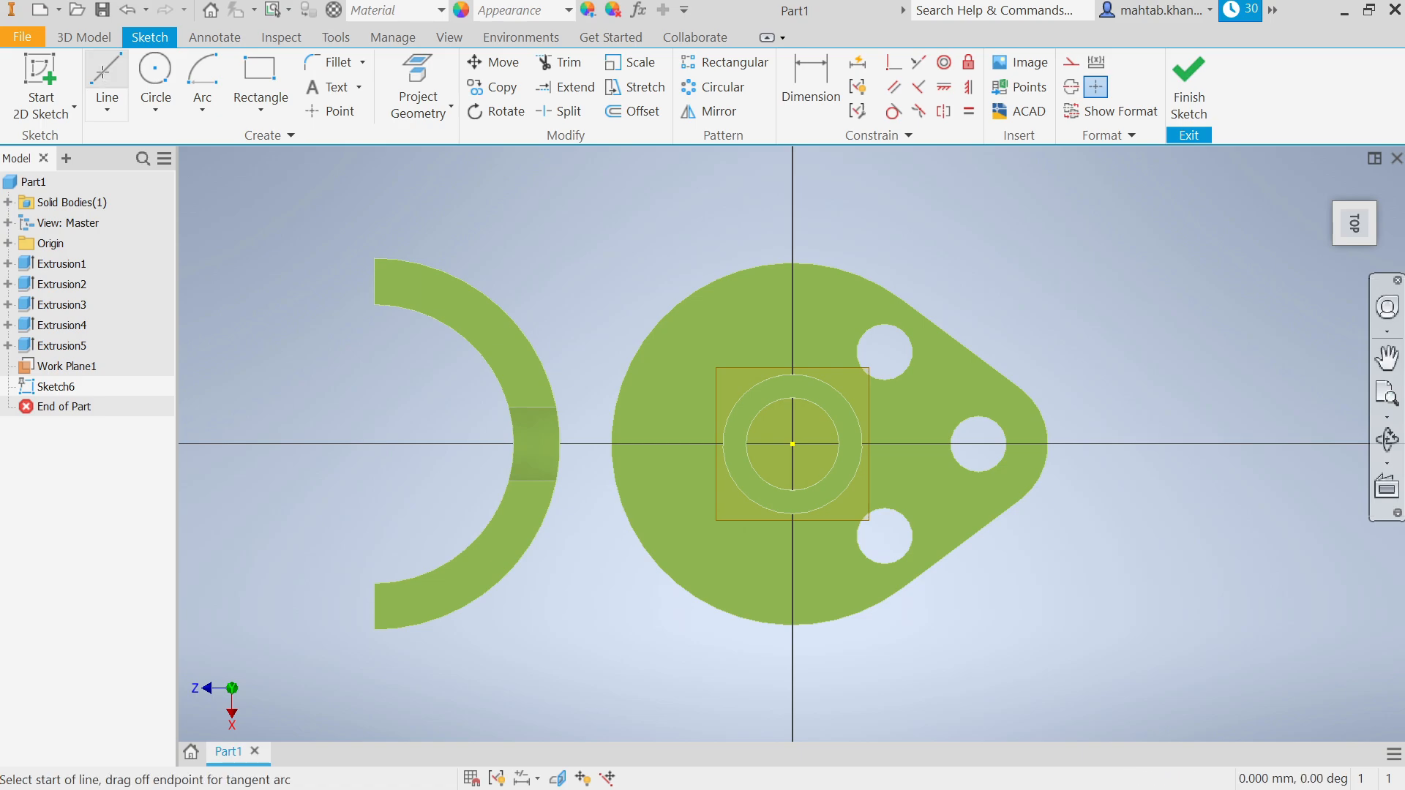
pyautogui.click(793, 373)
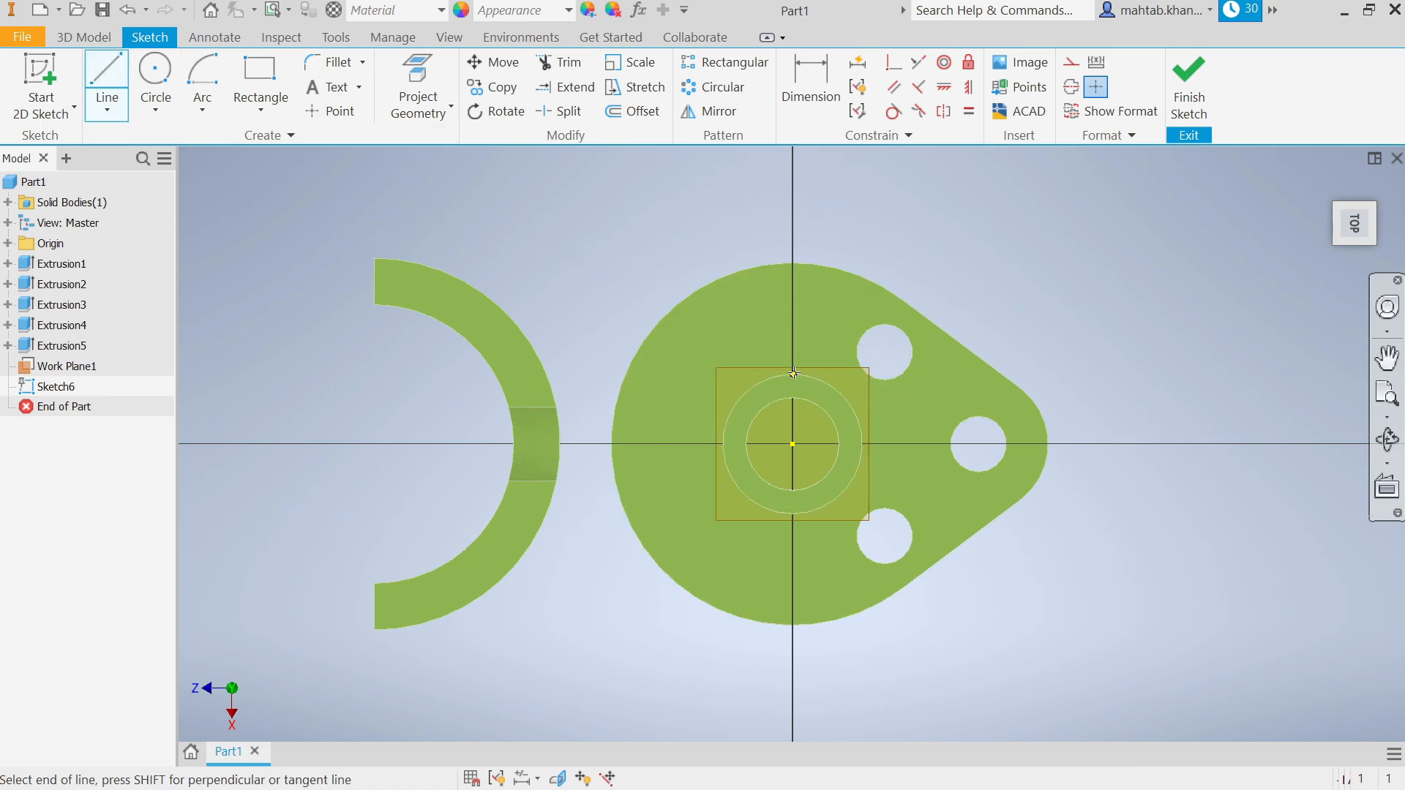
pyautogui.doubleClick(527, 339)
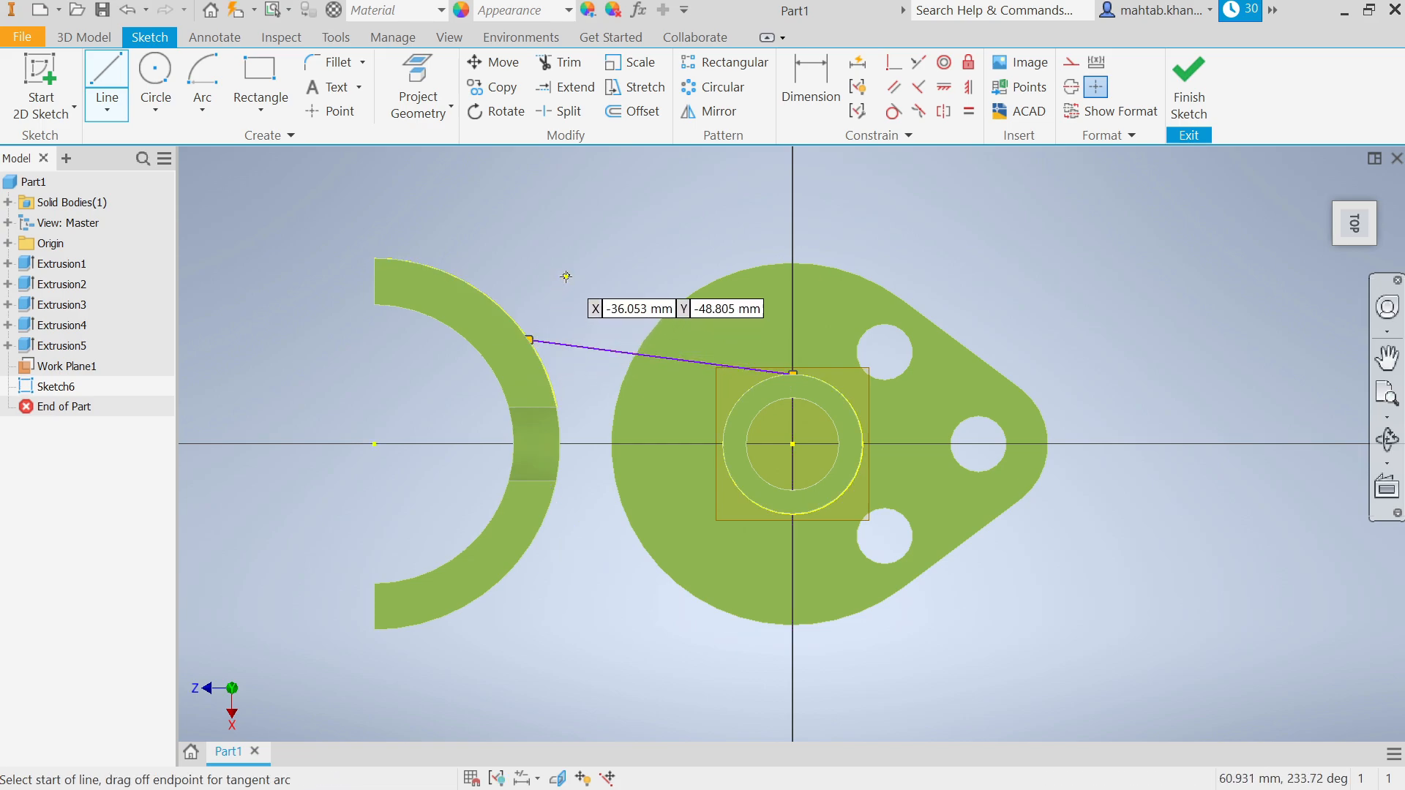
# - Draw a straight axis line from the sketch origin to the half-ring's inner edge and make it construction
pyautogui.click(793, 443)
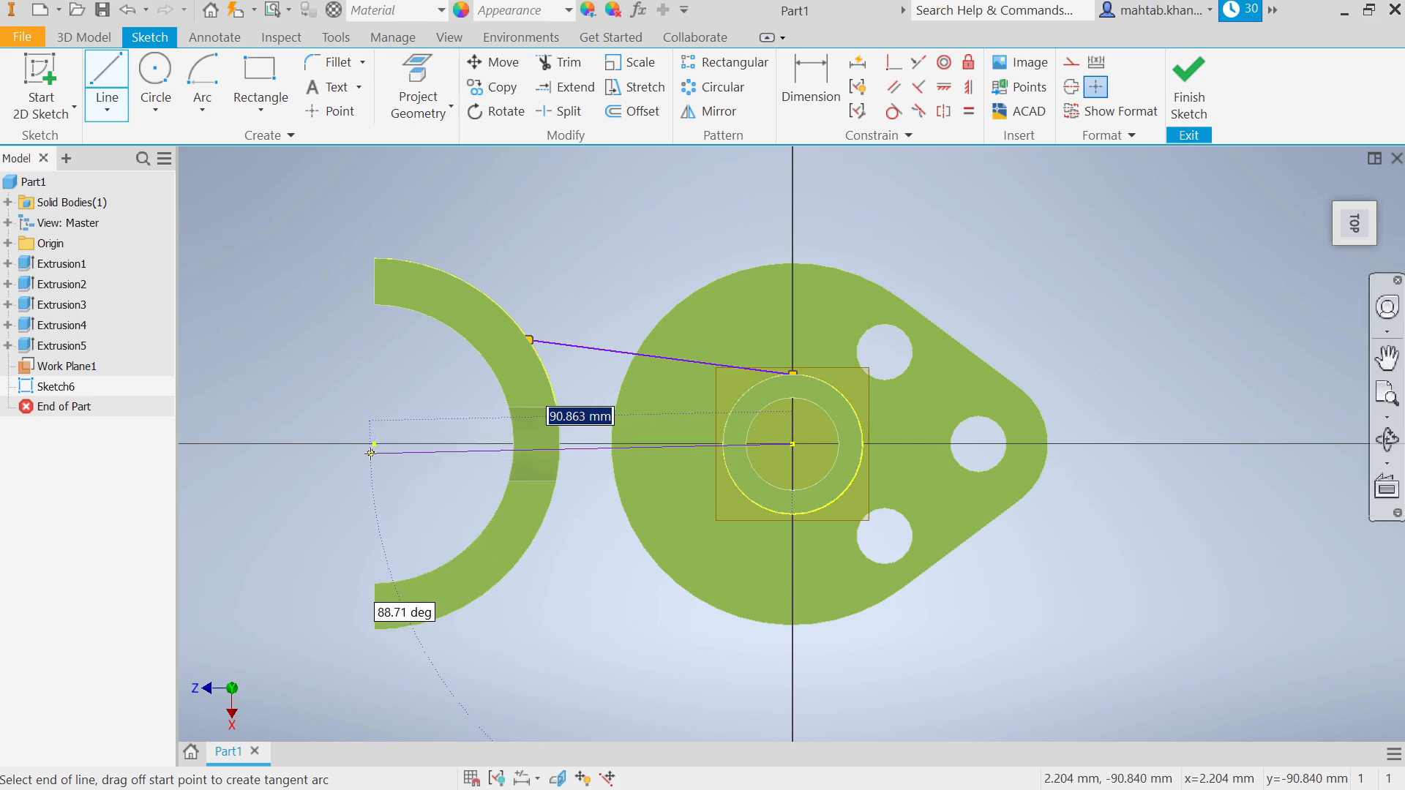
pyautogui.click(514, 443)
pyautogui.rightClick(406, 413)
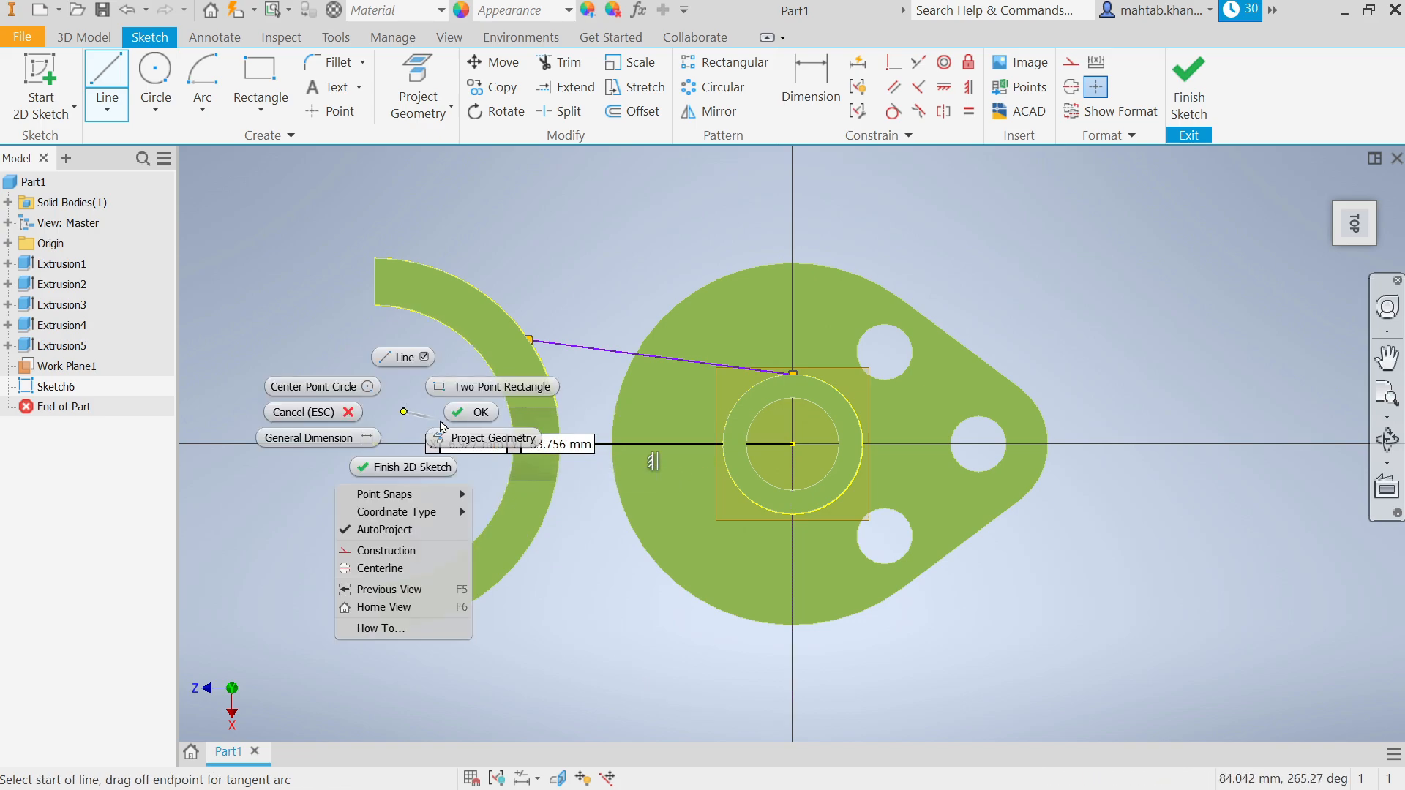
pyautogui.click(464, 415)
pyautogui.rightClick(586, 447)
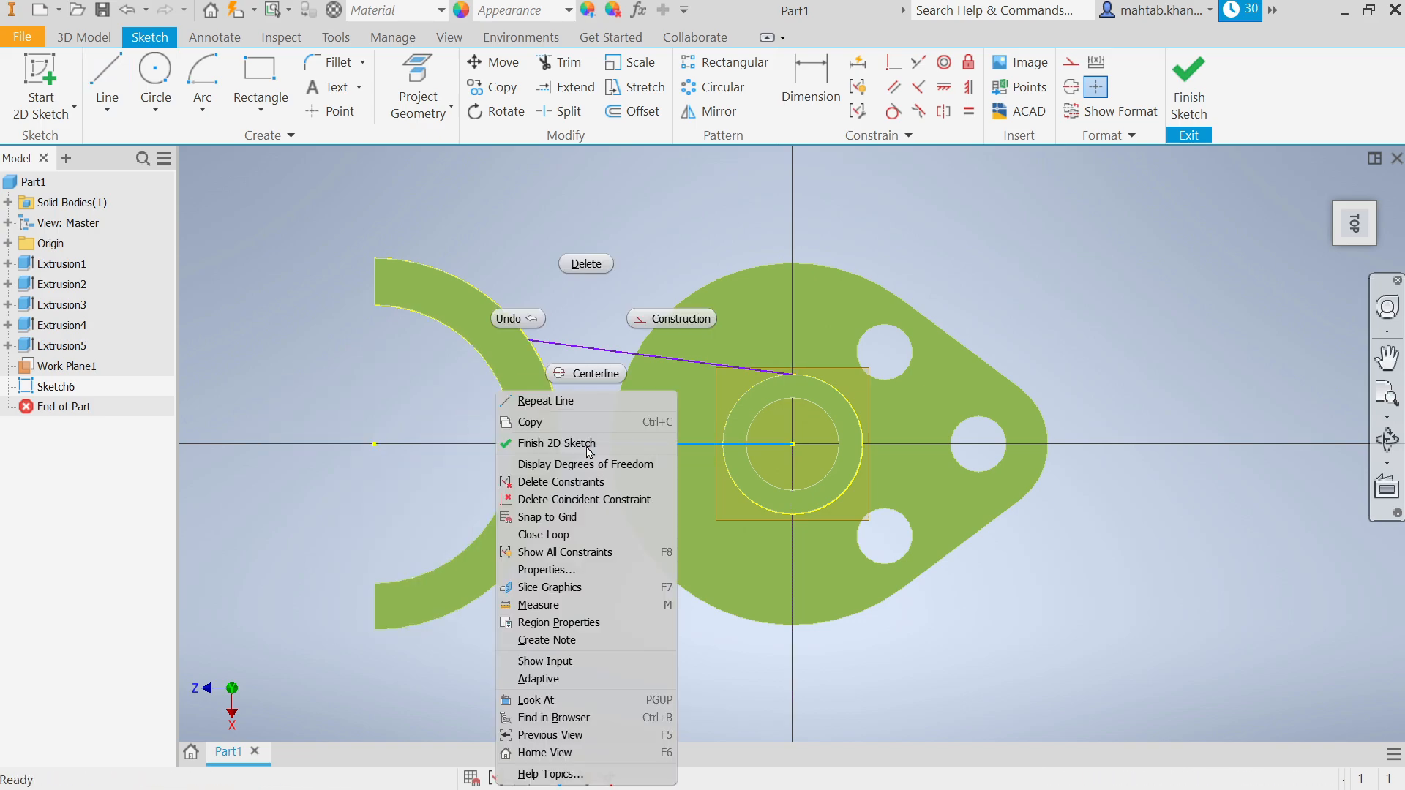
pyautogui.click(681, 331)
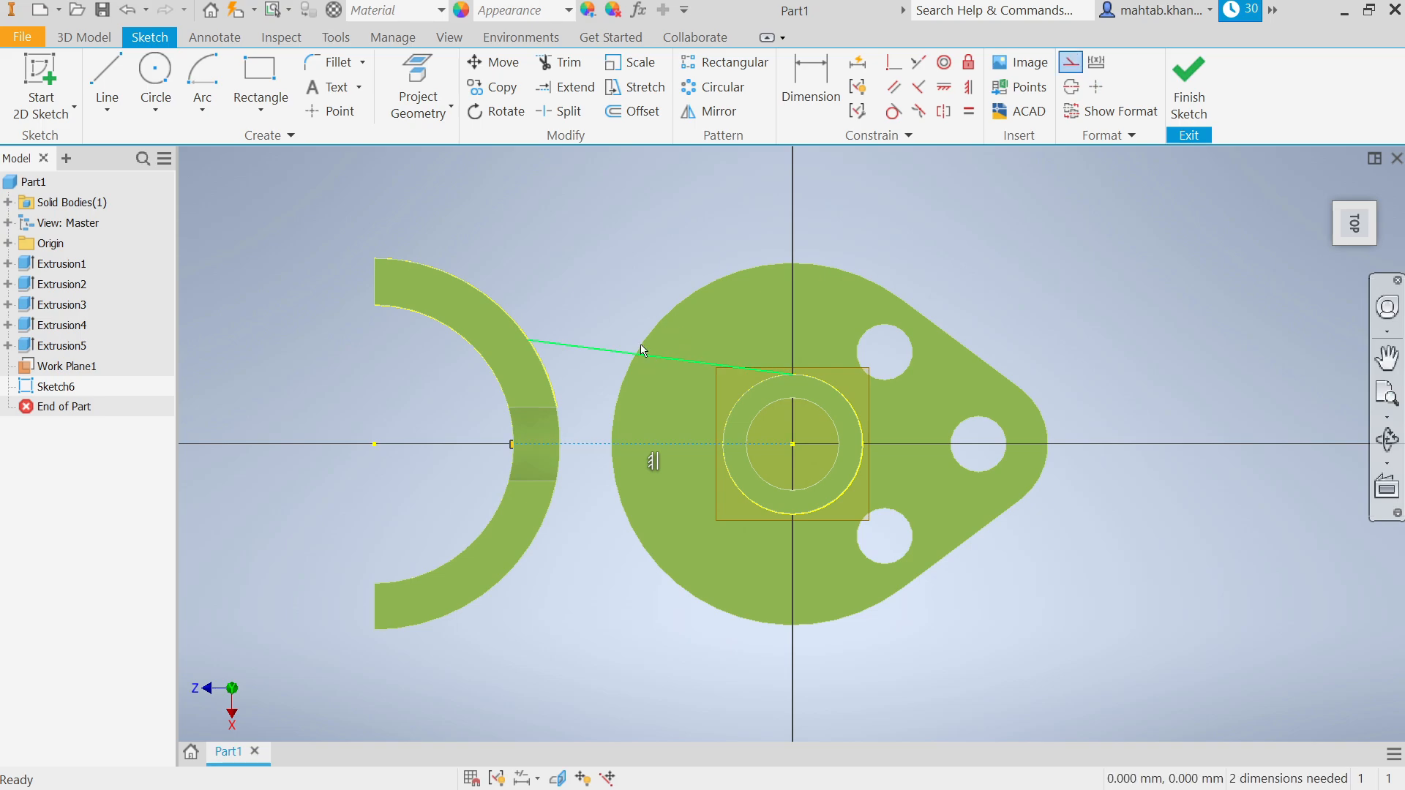
# - Mirror the slanted line about the construction axis line
pyautogui.click(713, 111)
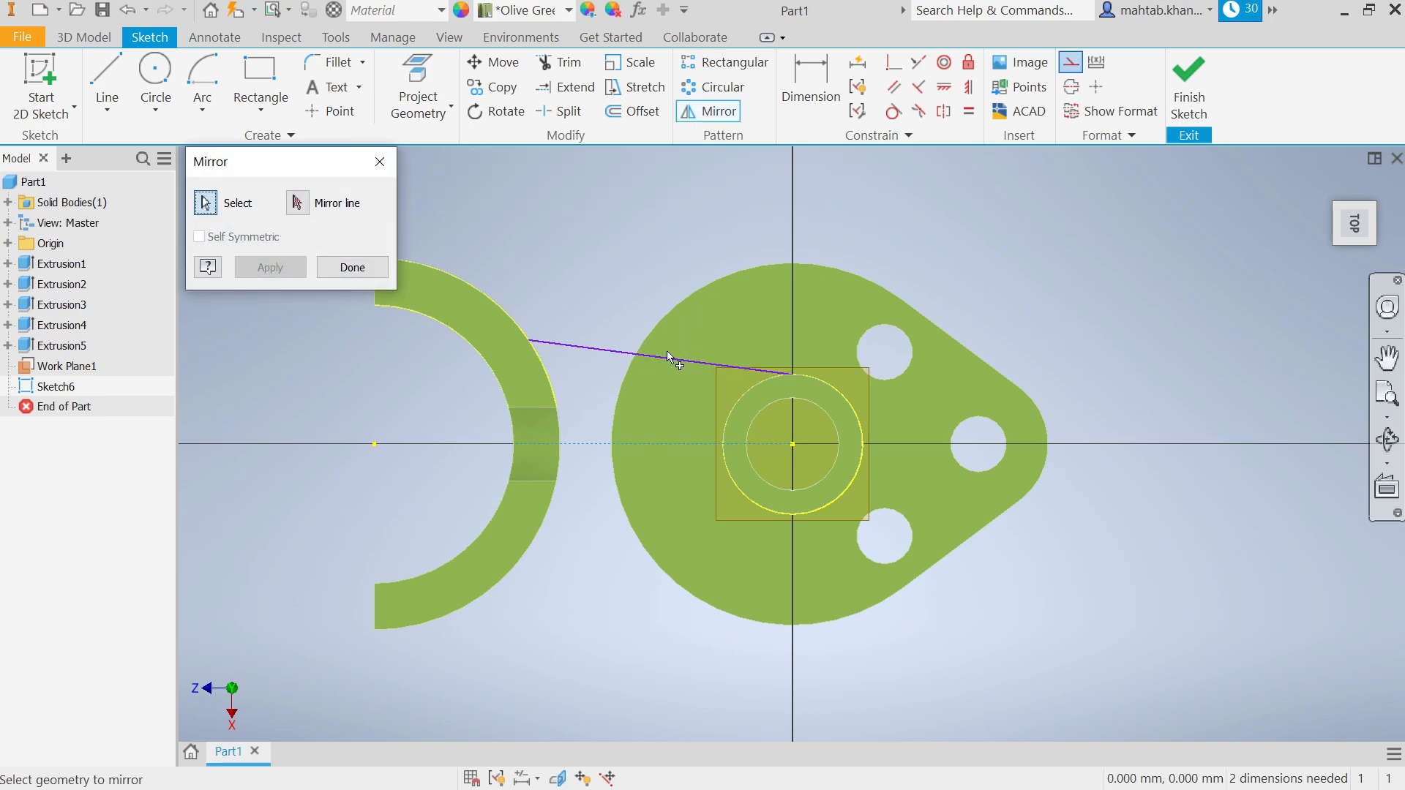
pyautogui.click(662, 362)
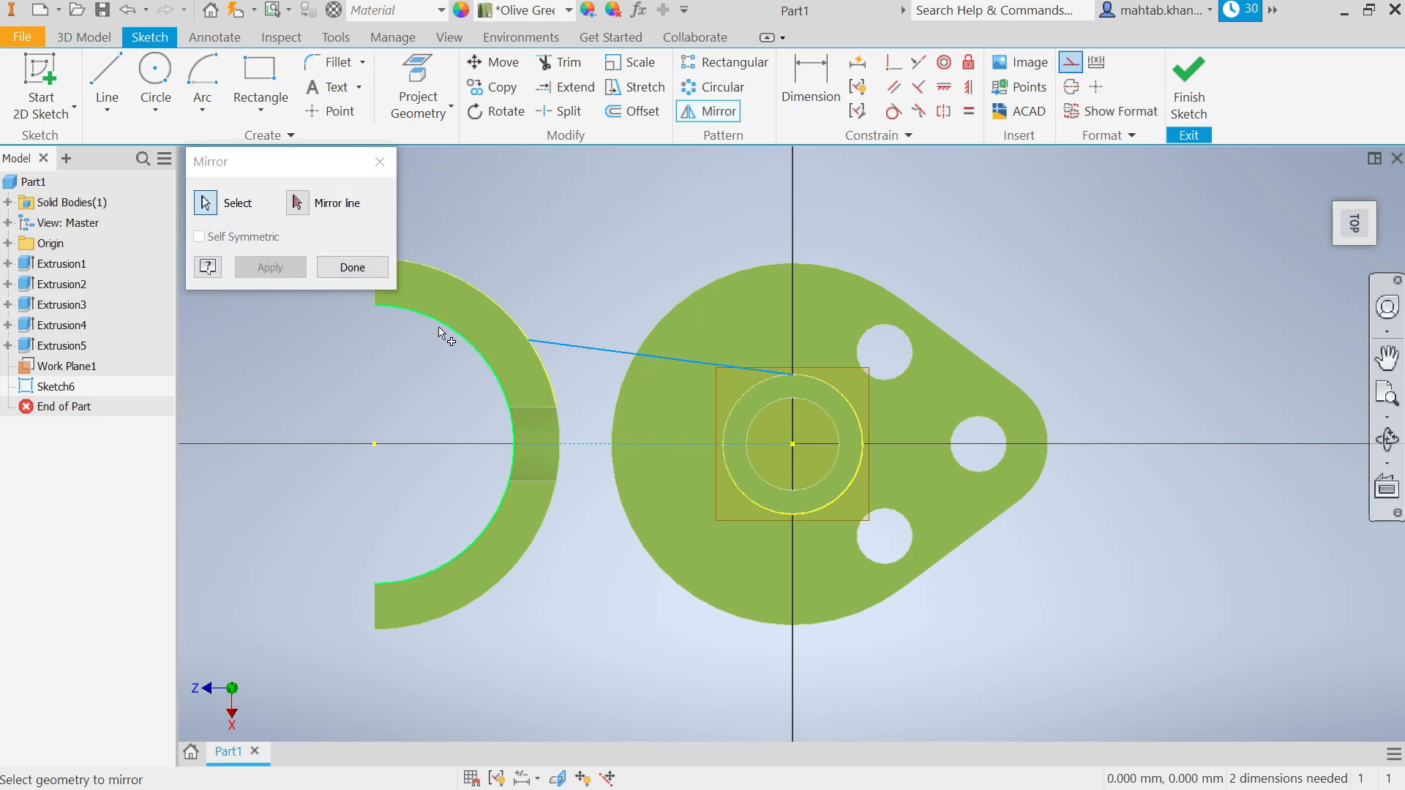
pyautogui.click(304, 208)
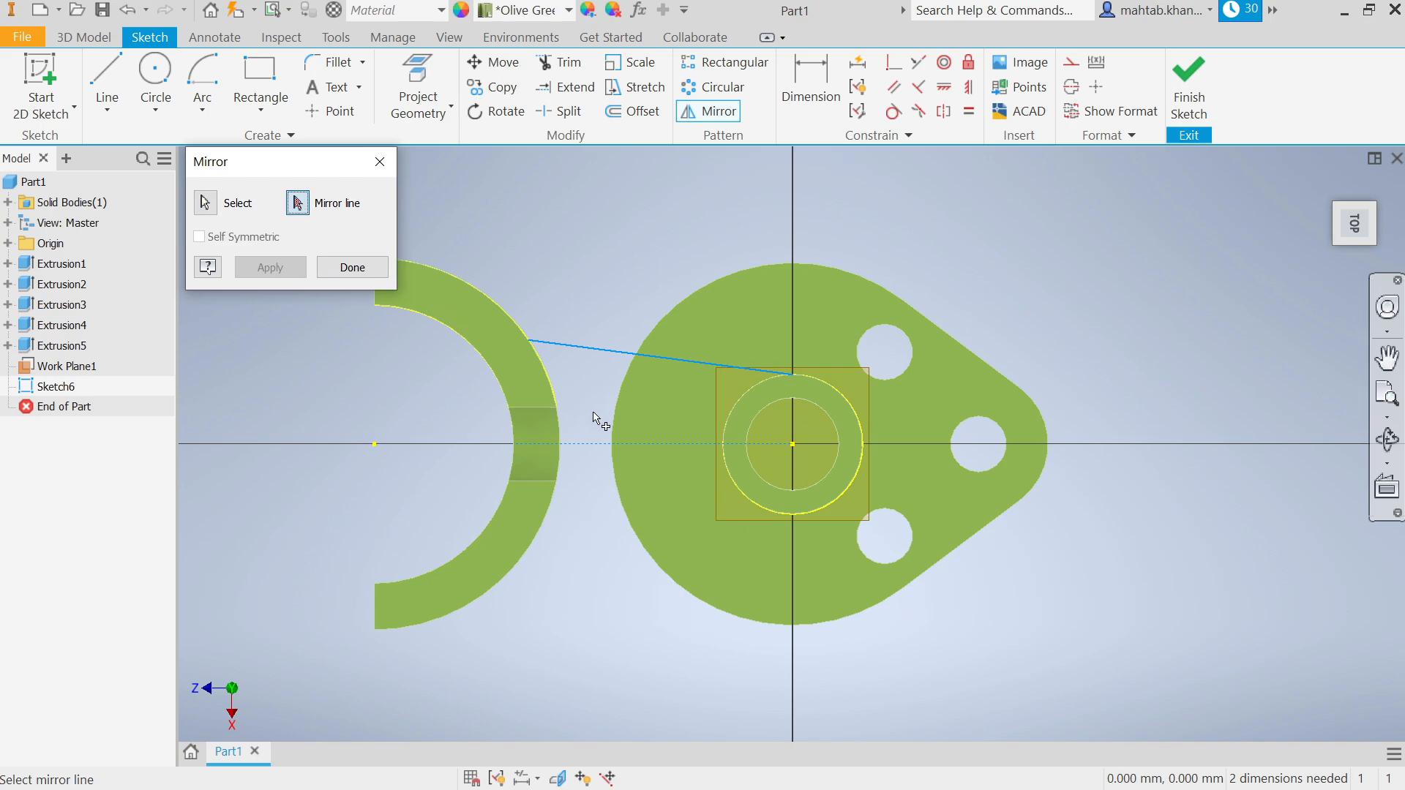
pyautogui.click(595, 446)
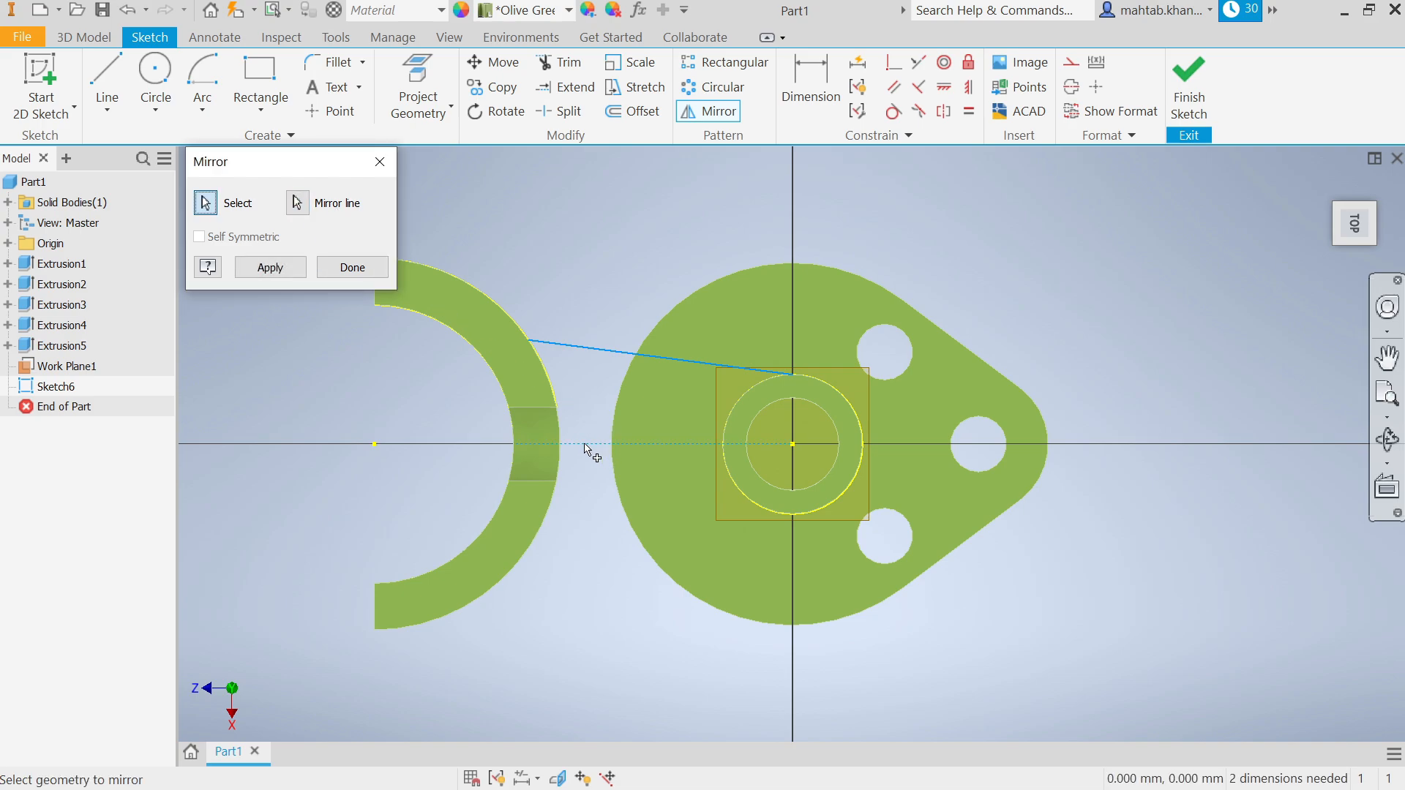
pyautogui.click(285, 275)
pyautogui.click(351, 267)
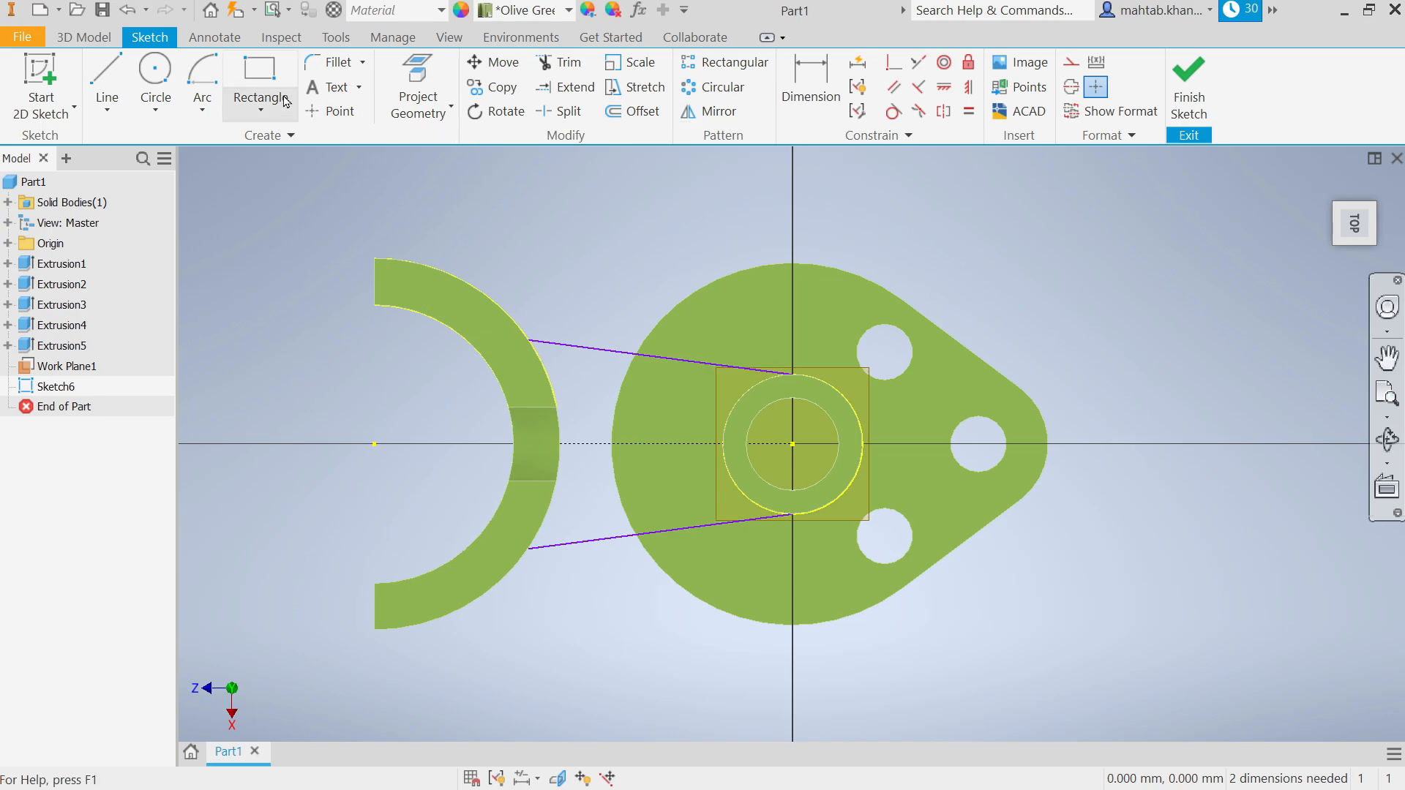
# - Dimension the angle between the upper slanted line and the construction axis line as 12 degrees
pyautogui.click(810, 85)
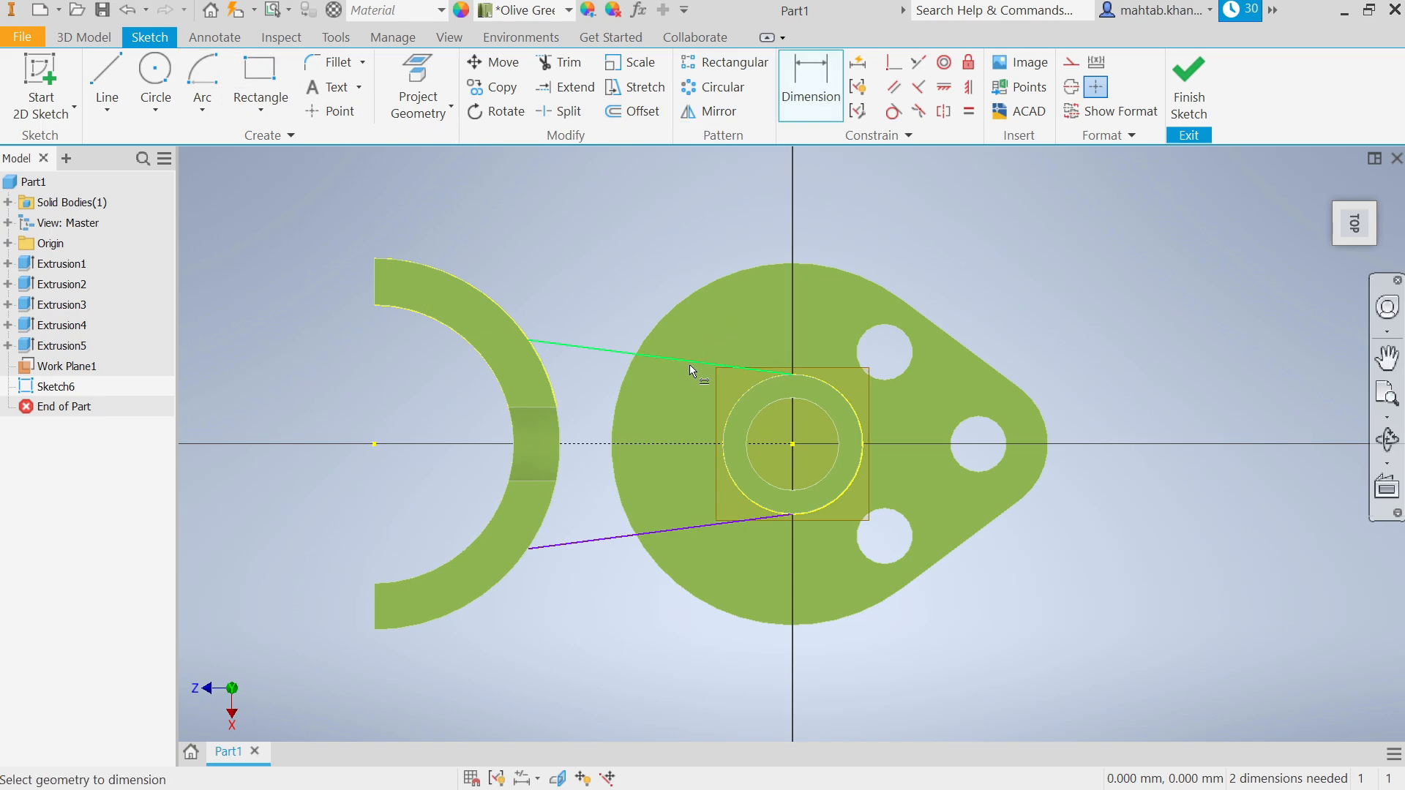
pyautogui.click(690, 363)
pyautogui.click(655, 444)
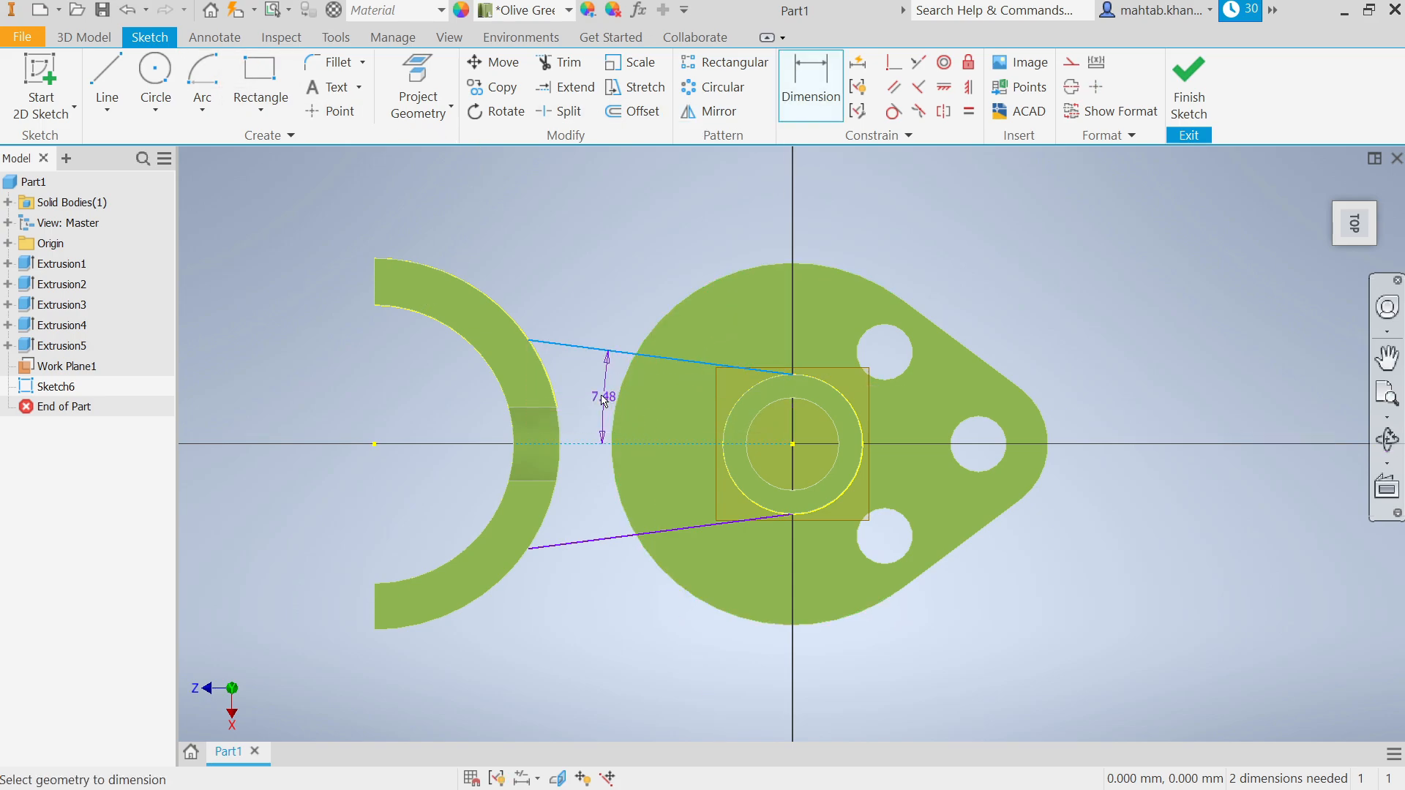
pyautogui.click(593, 396)
pyautogui.write('12')
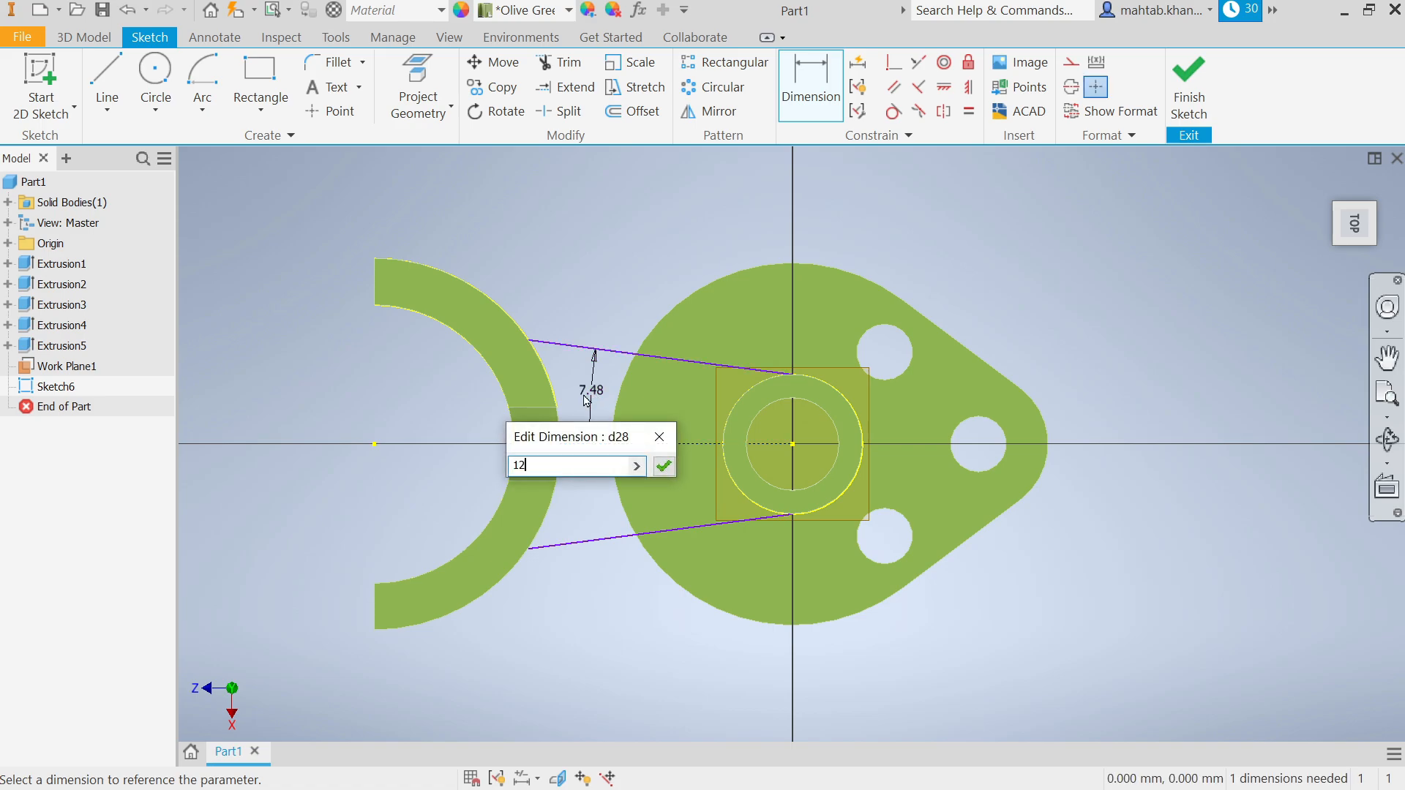
pyautogui.click(664, 467)
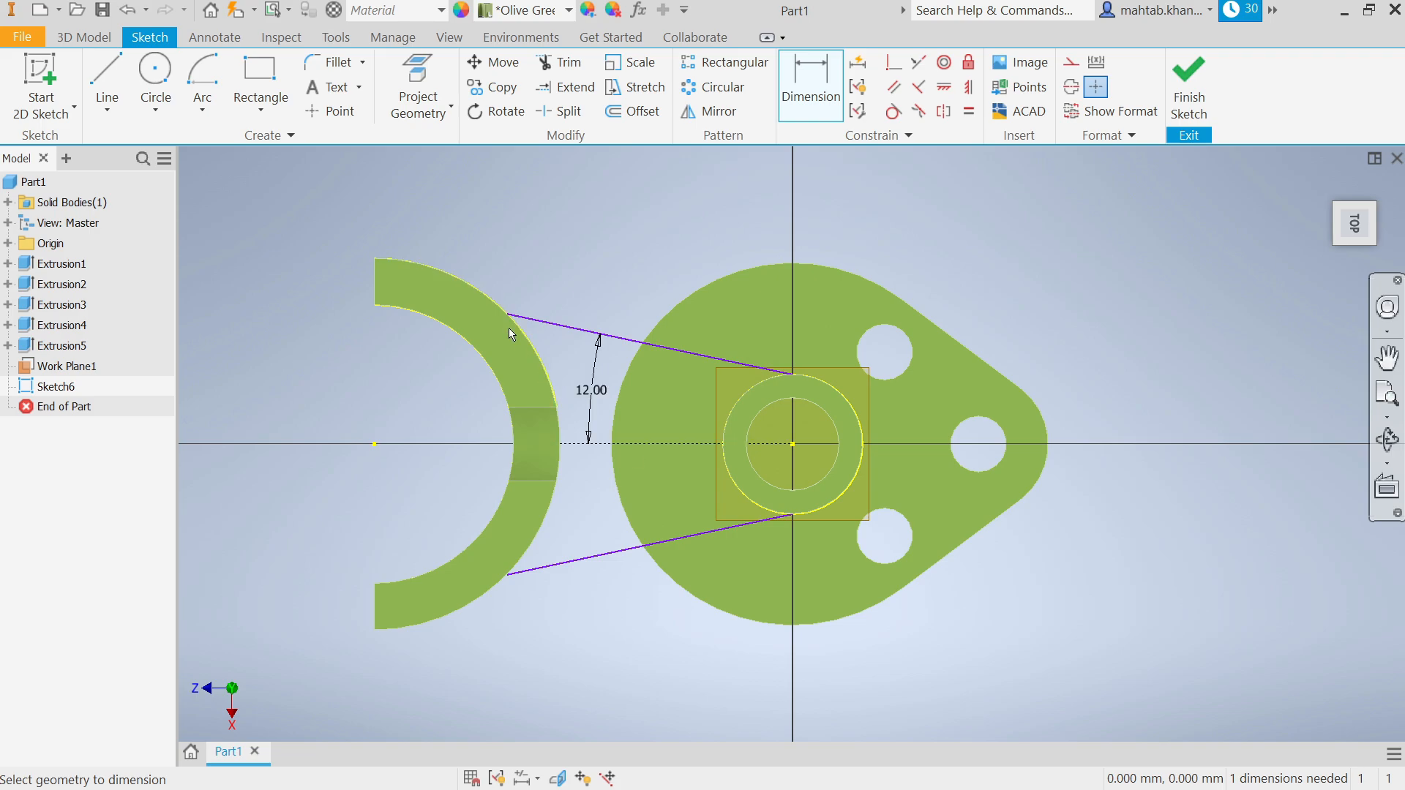
pyautogui.rightClick(418, 212)
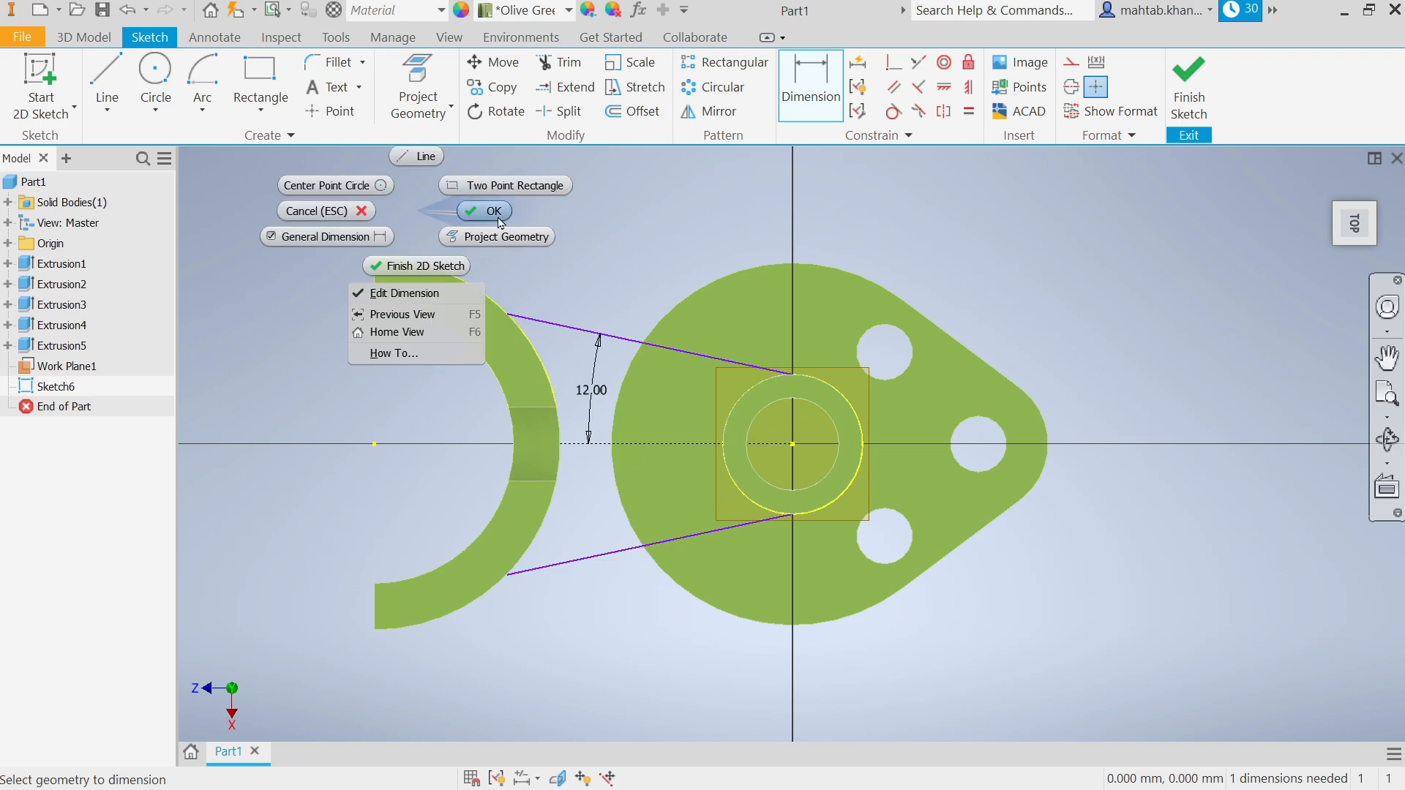
pyautogui.click(494, 212)
# - Try to reposition the upper slanted line's endpoints freehand along the half-ring and boss circle, and undo the last change
pyautogui.moveTo(508, 316); pyautogui.dragTo(525, 335)
pyautogui.scroll(-3, 804, 399)
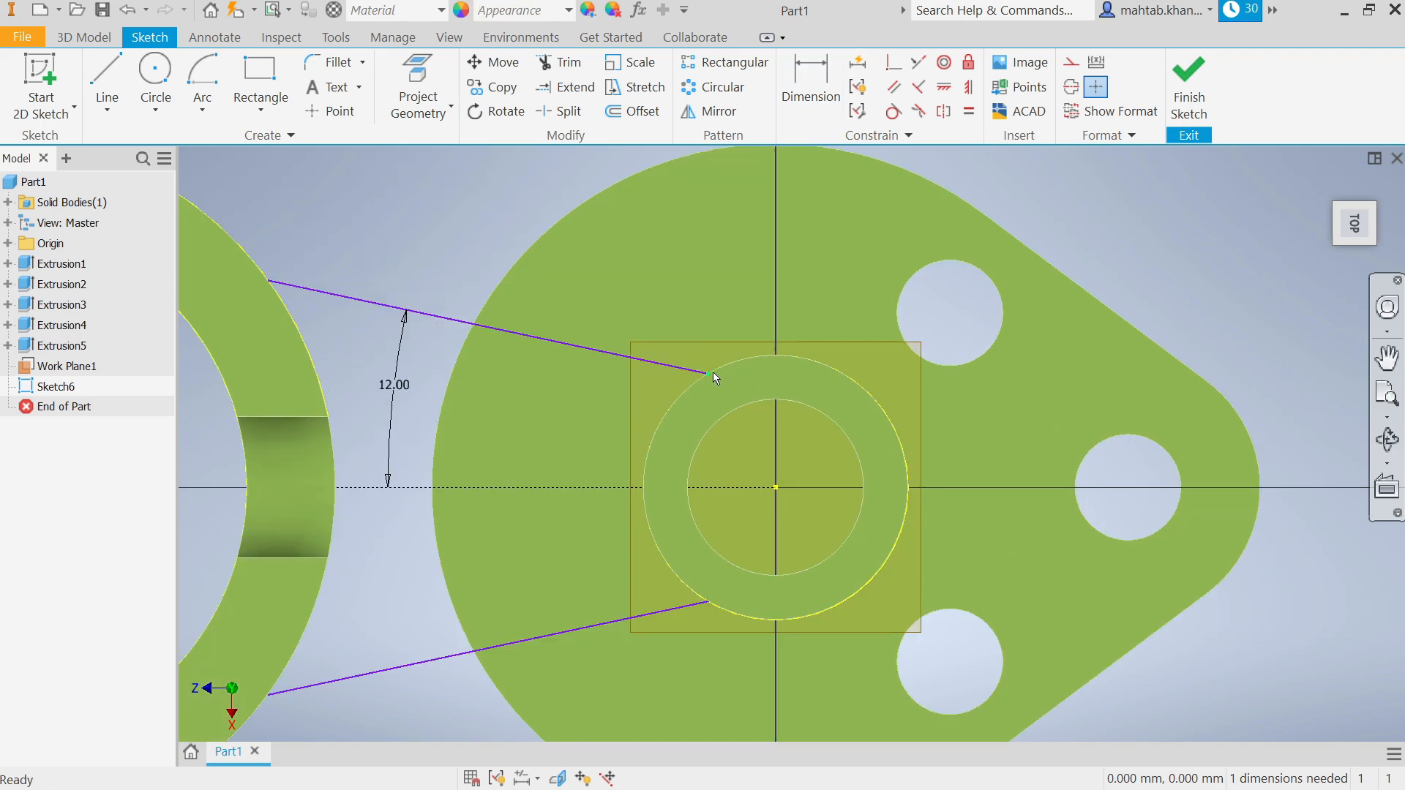
pyautogui.moveTo(712, 374); pyautogui.dragTo(780, 359)
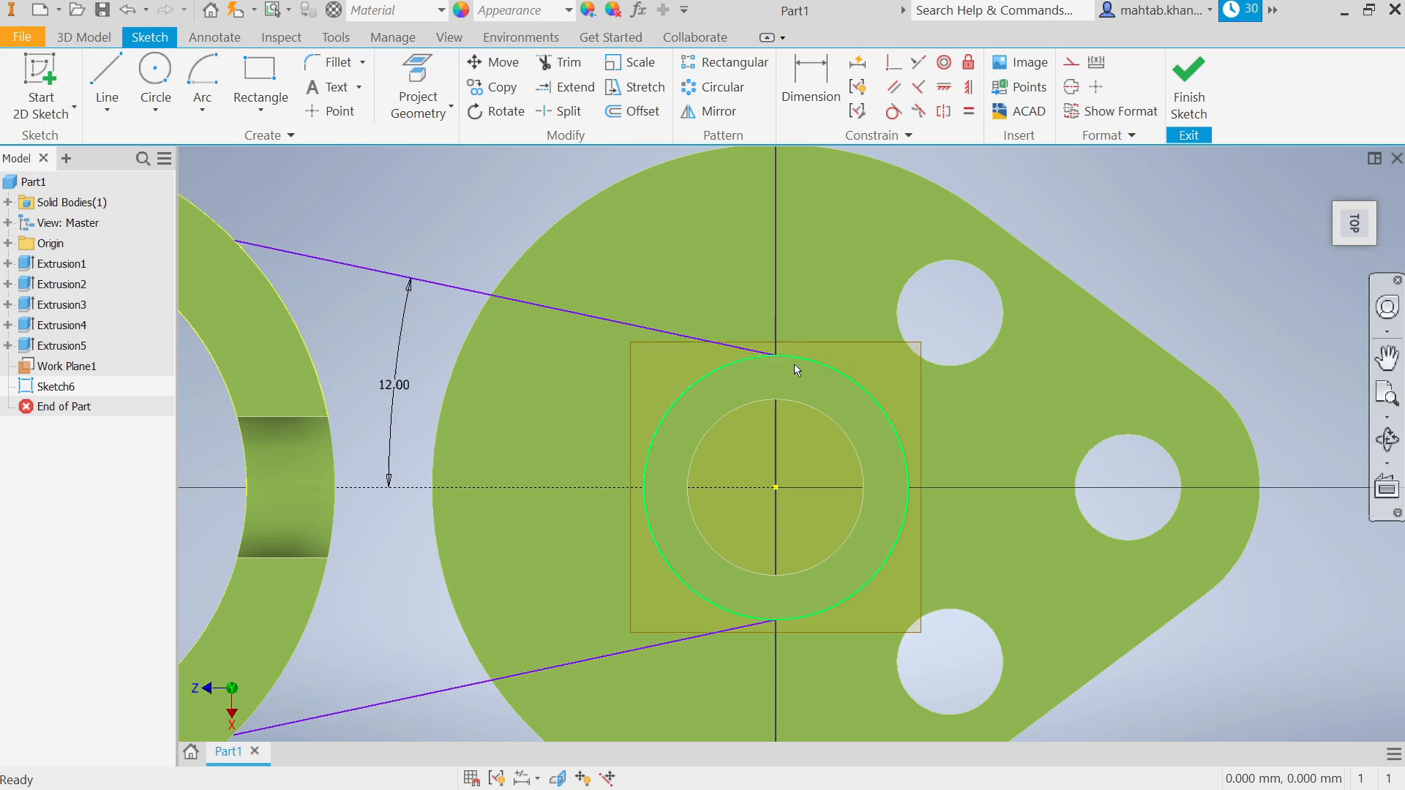
pyautogui.click(775, 355)
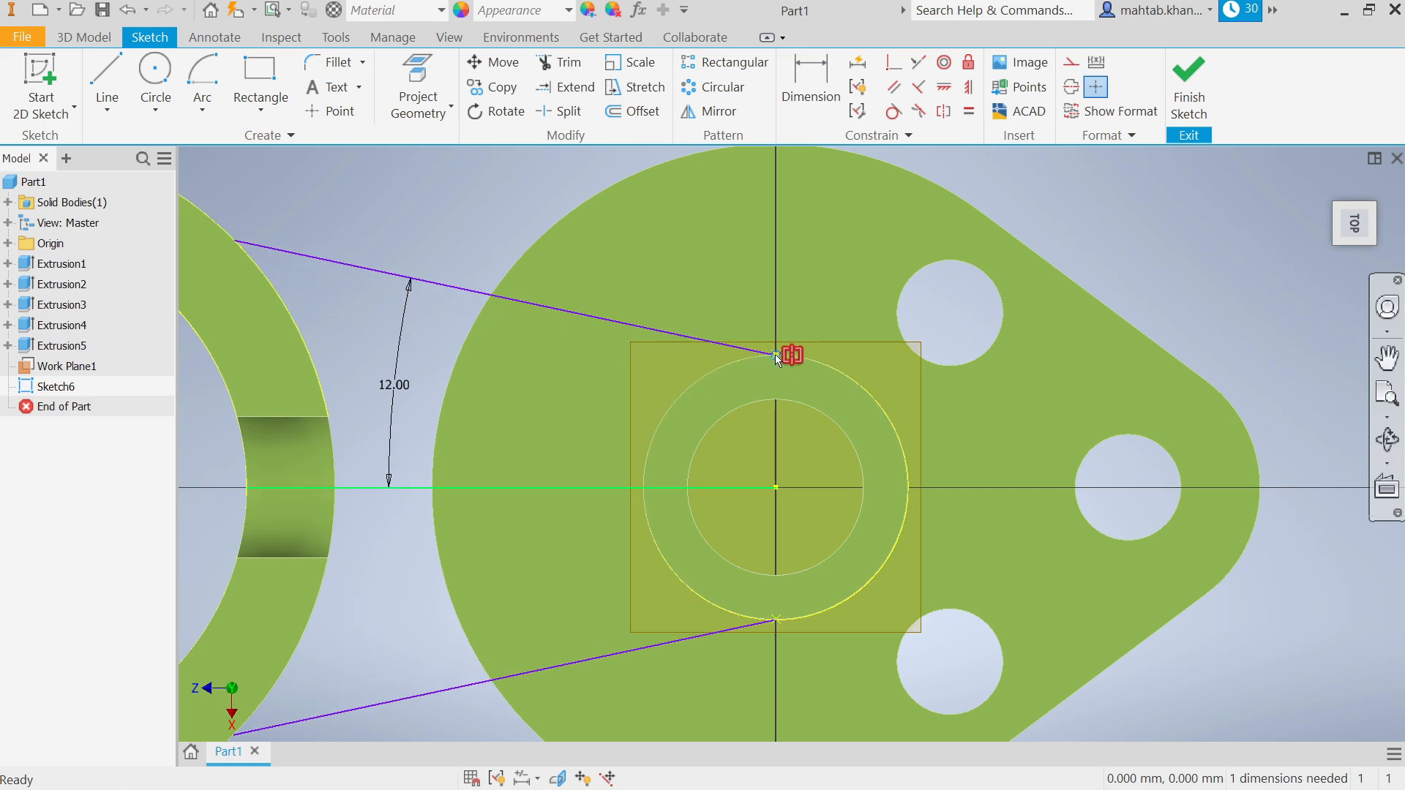
pyautogui.hotkey('ctrl', 'z')
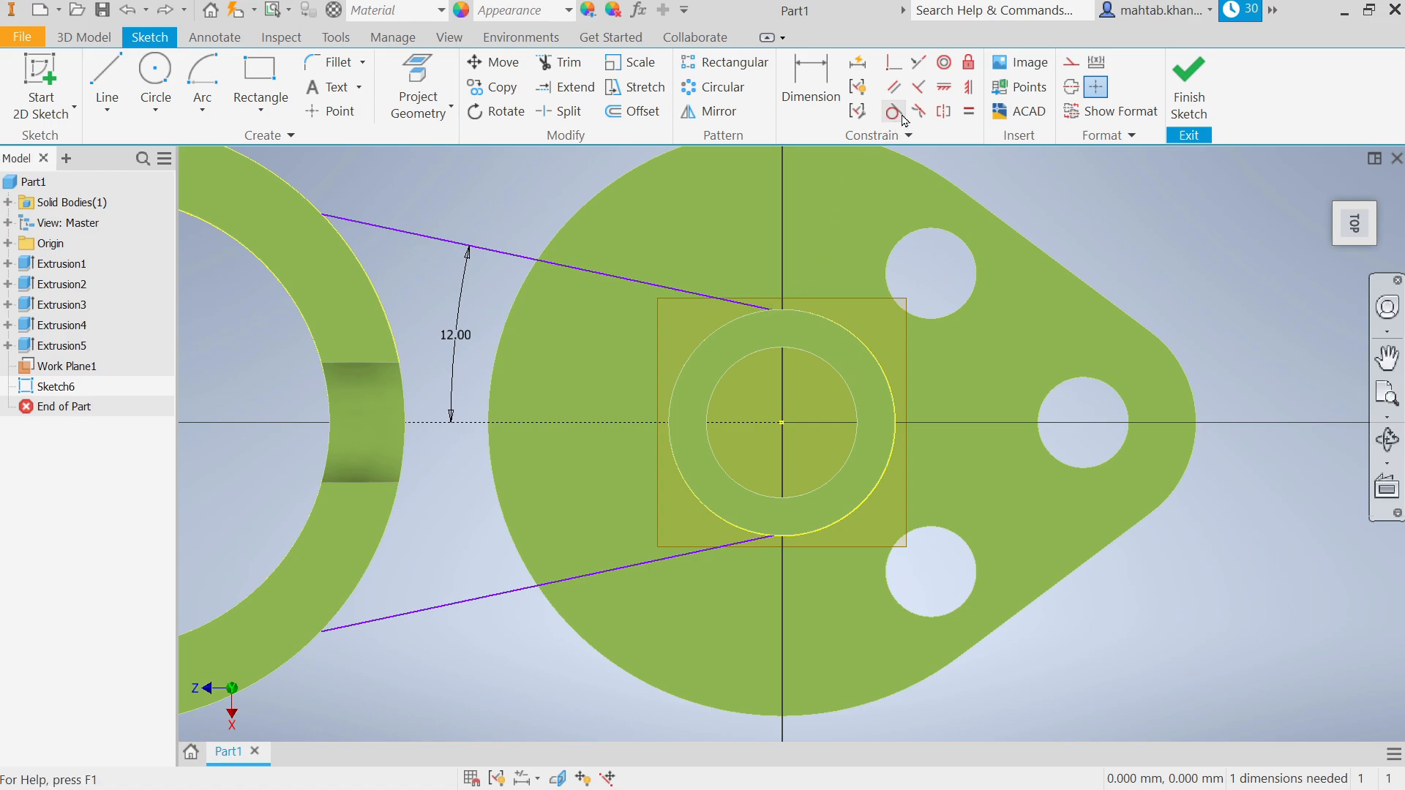
# - Align the upper slanted line's boss endpoint with the sketch origin using a horizontal constraint
pyautogui.click(946, 88)
pyautogui.click(773, 311)
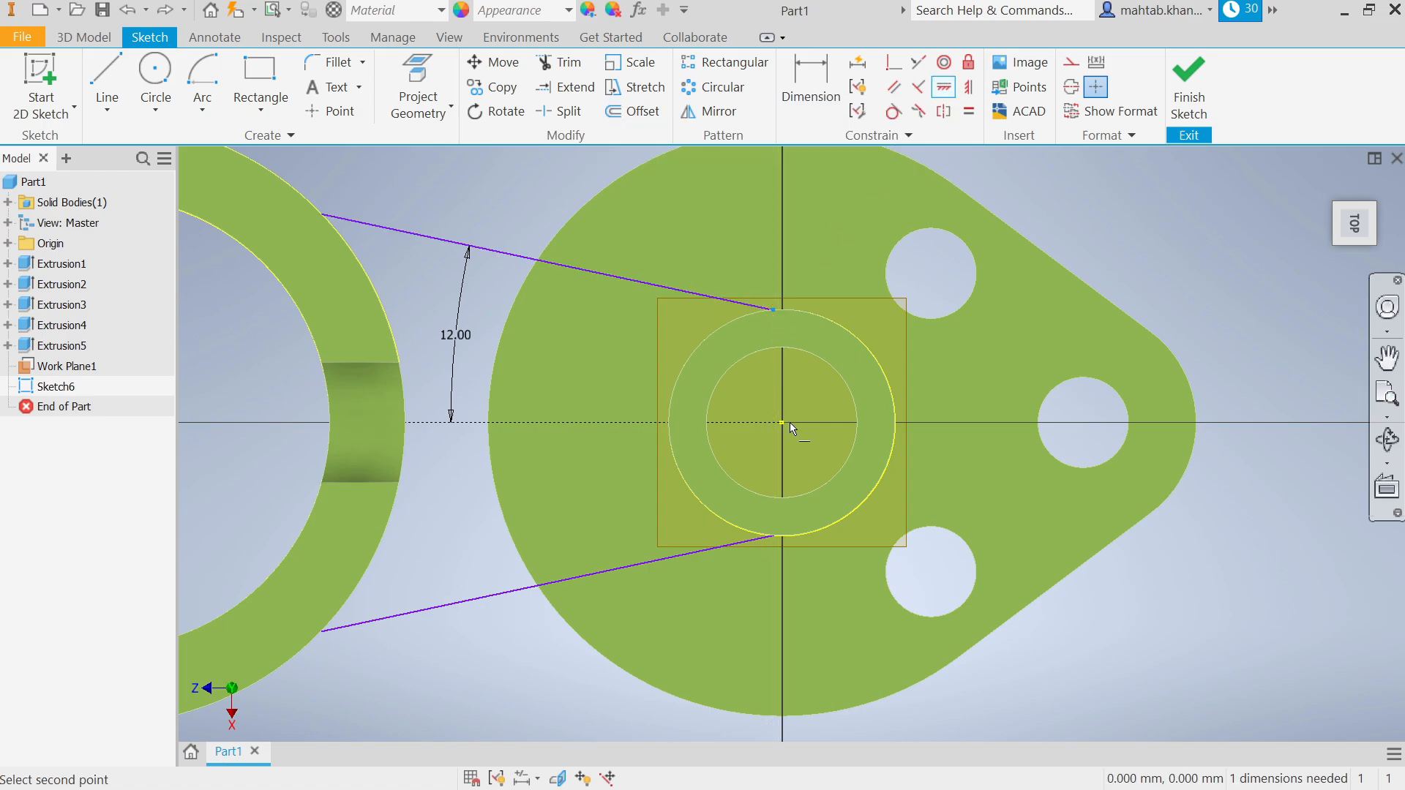
pyautogui.click(788, 424)
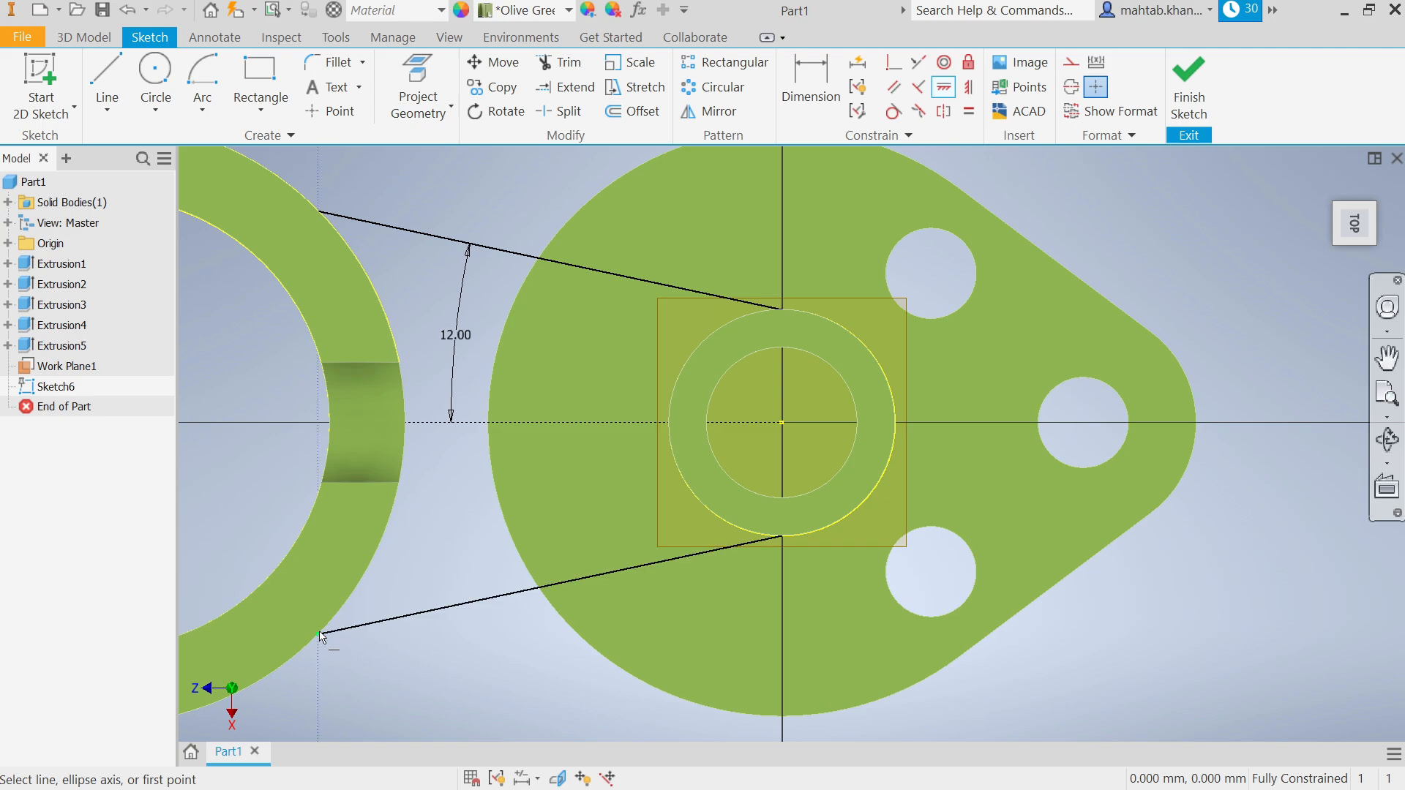
# - Draw a three-point arc along the half-ring's outer edge, joining the outer ends of the two slanted lines
pyautogui.click(202, 116)
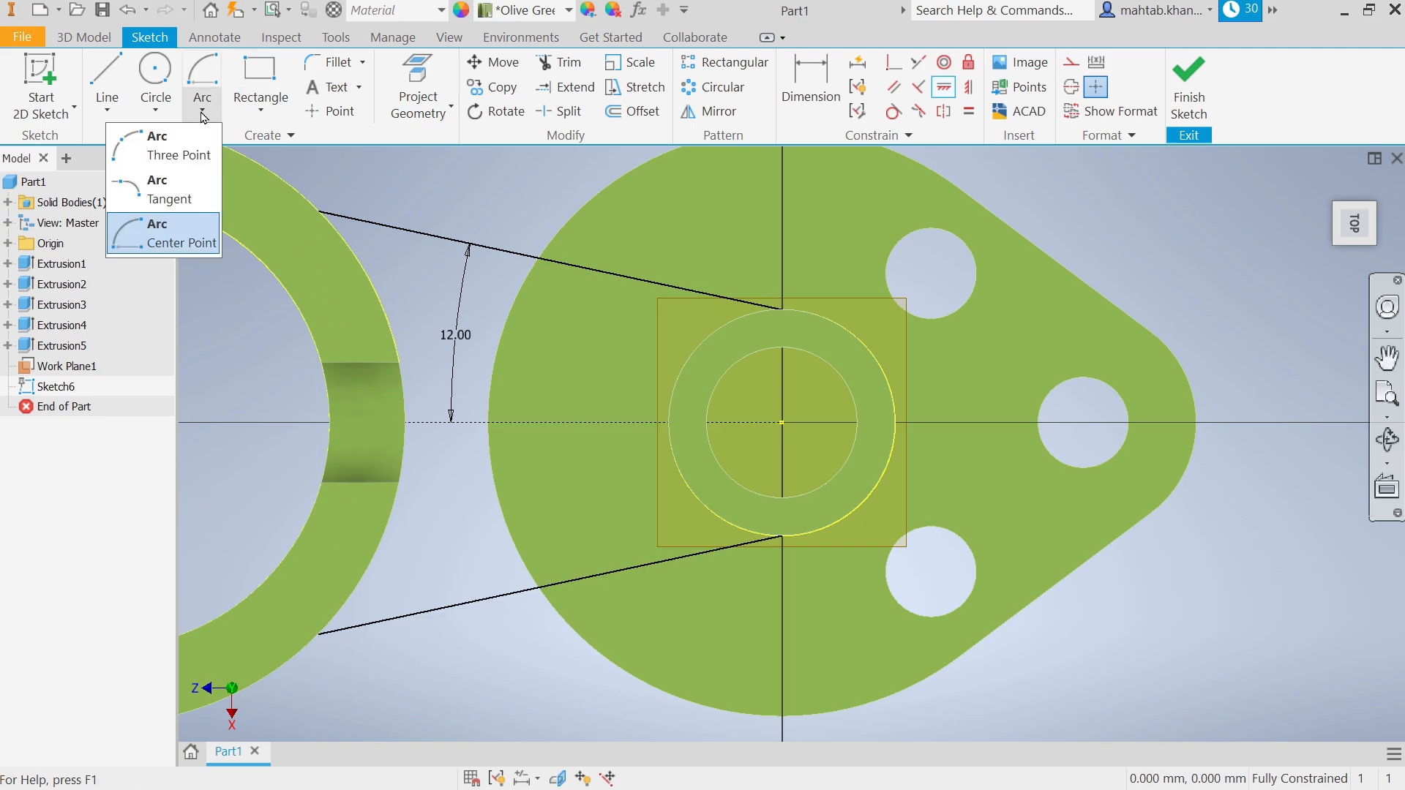
pyautogui.click(176, 153)
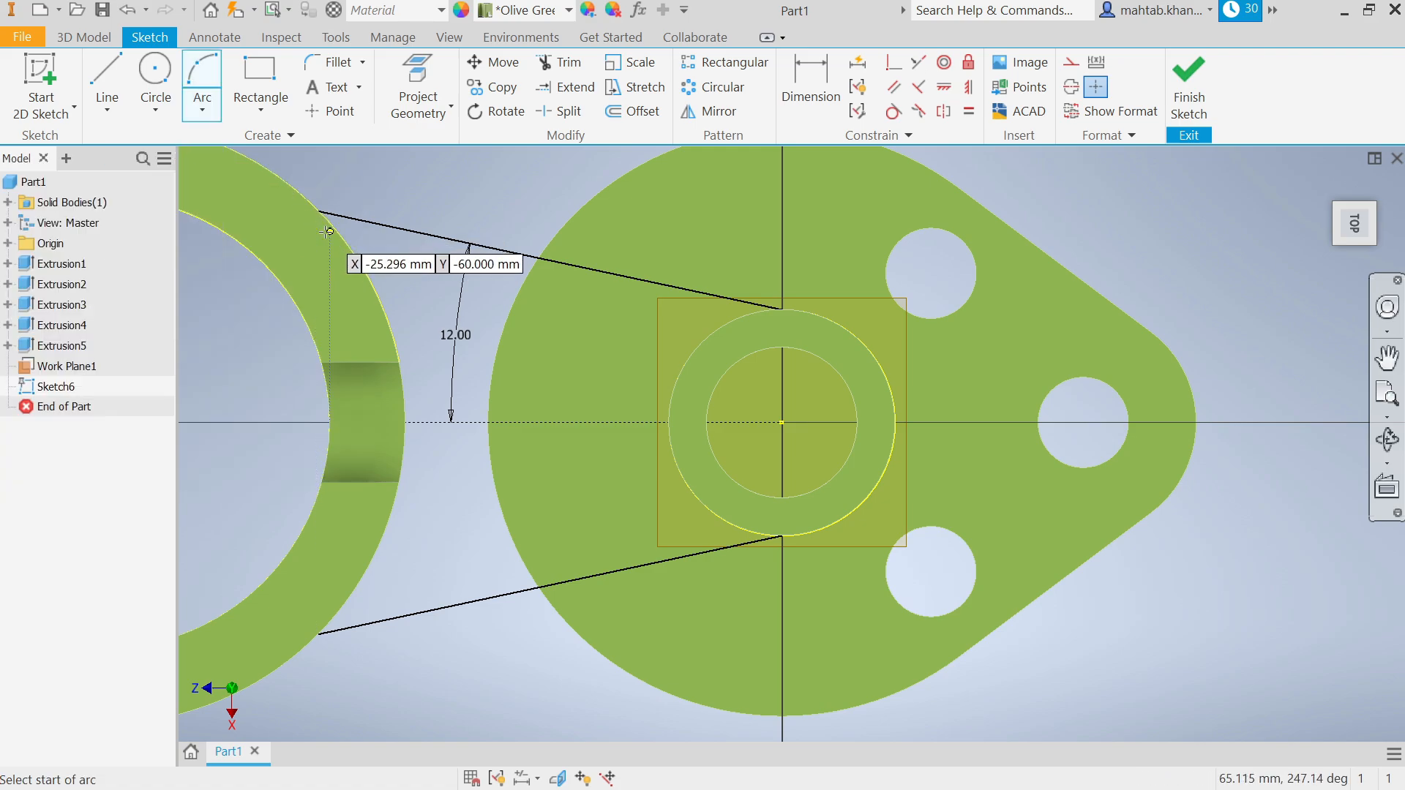
pyautogui.click(319, 212)
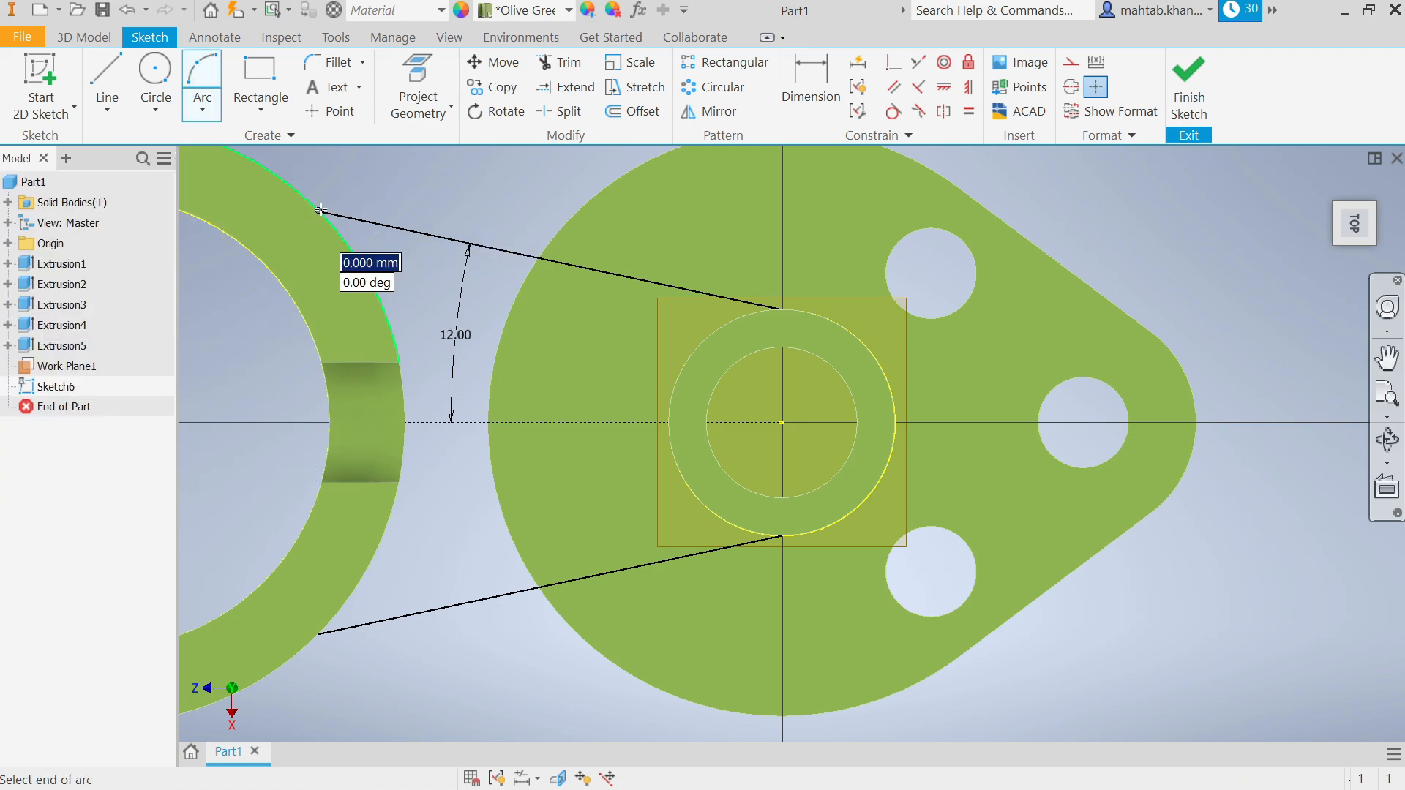
pyautogui.click(319, 634)
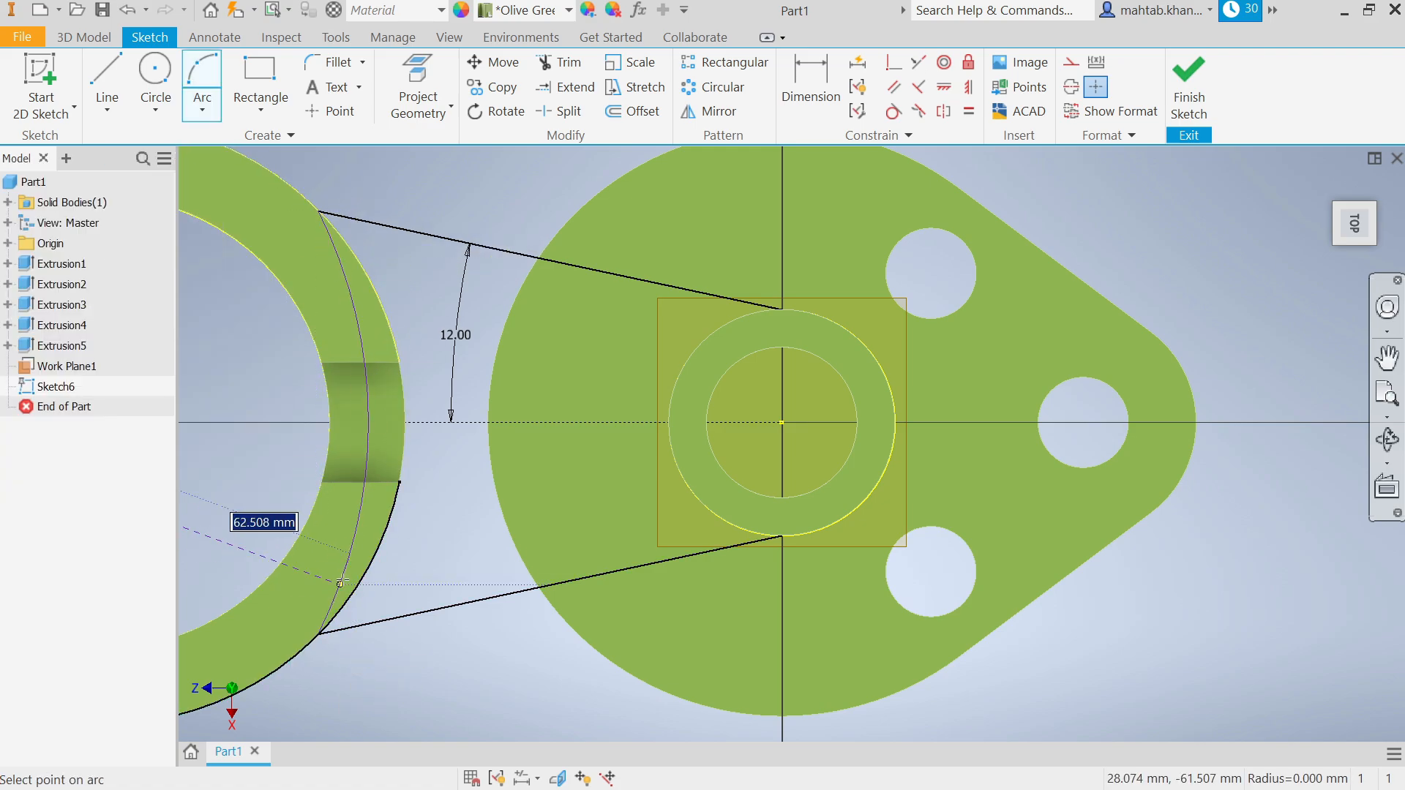
pyautogui.click(388, 528)
pyautogui.scroll(-3, 502, 481)
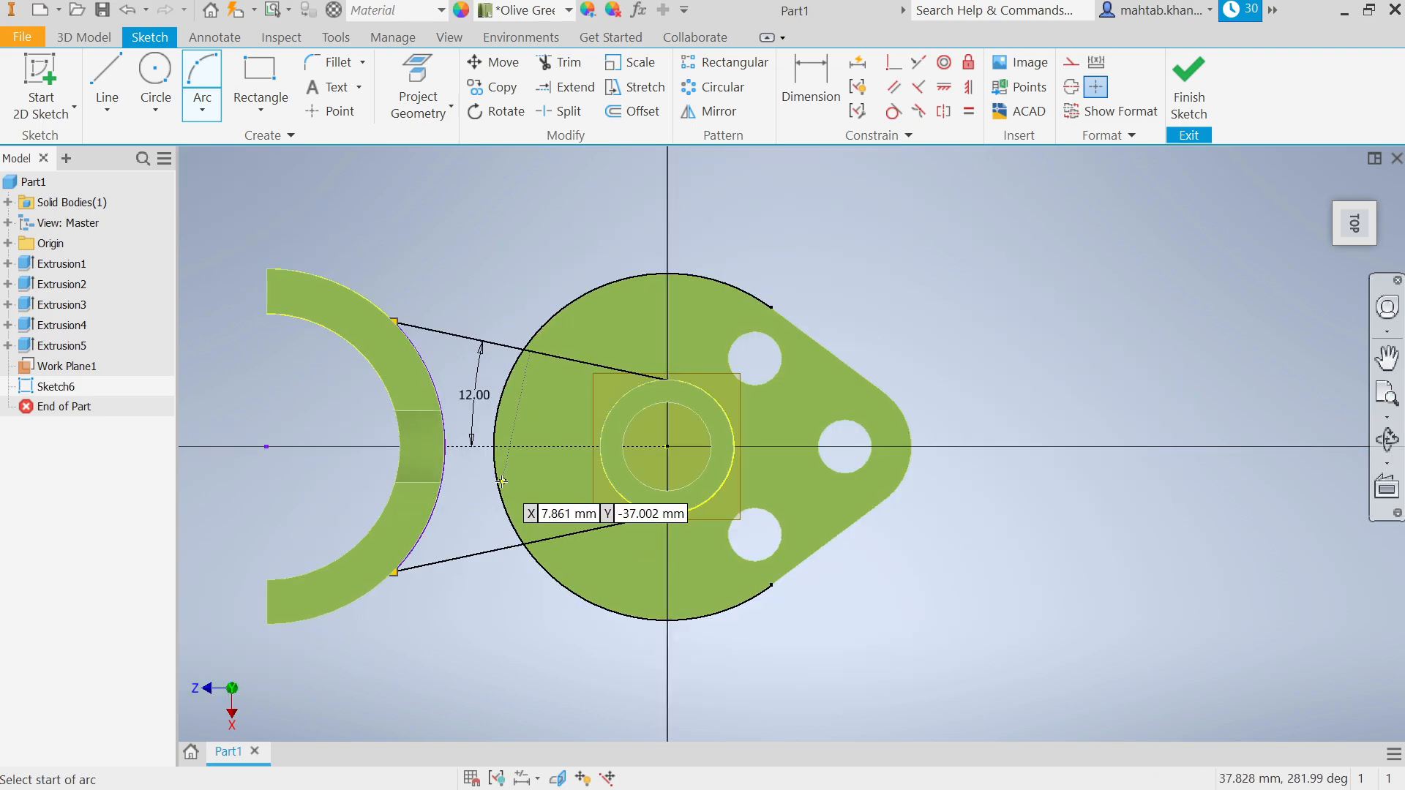
pyautogui.rightClick(815, 253)
pyautogui.click(882, 253)
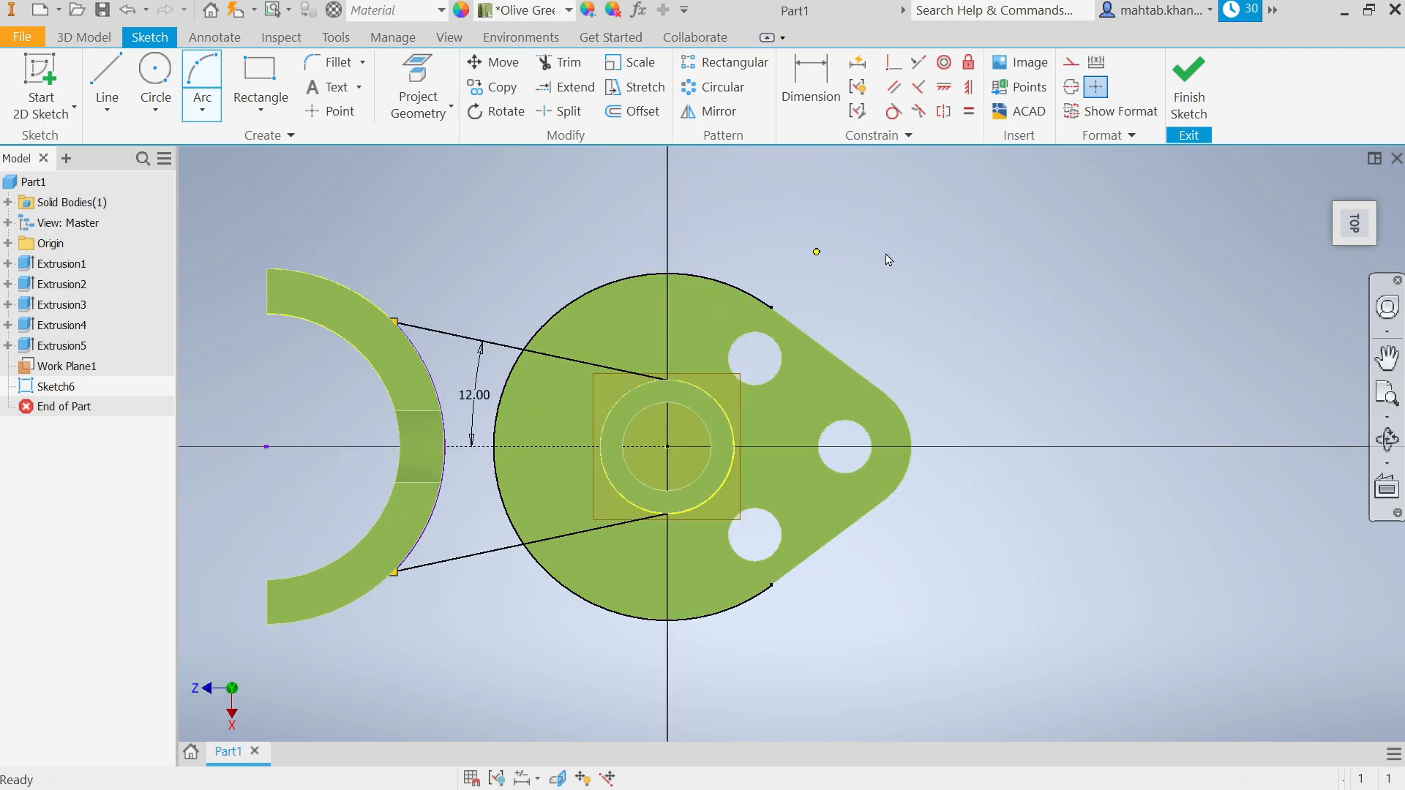
# - Dimension the arc's radius as 40 mm and finish the sketch
pyautogui.scroll(3, 431, 496)
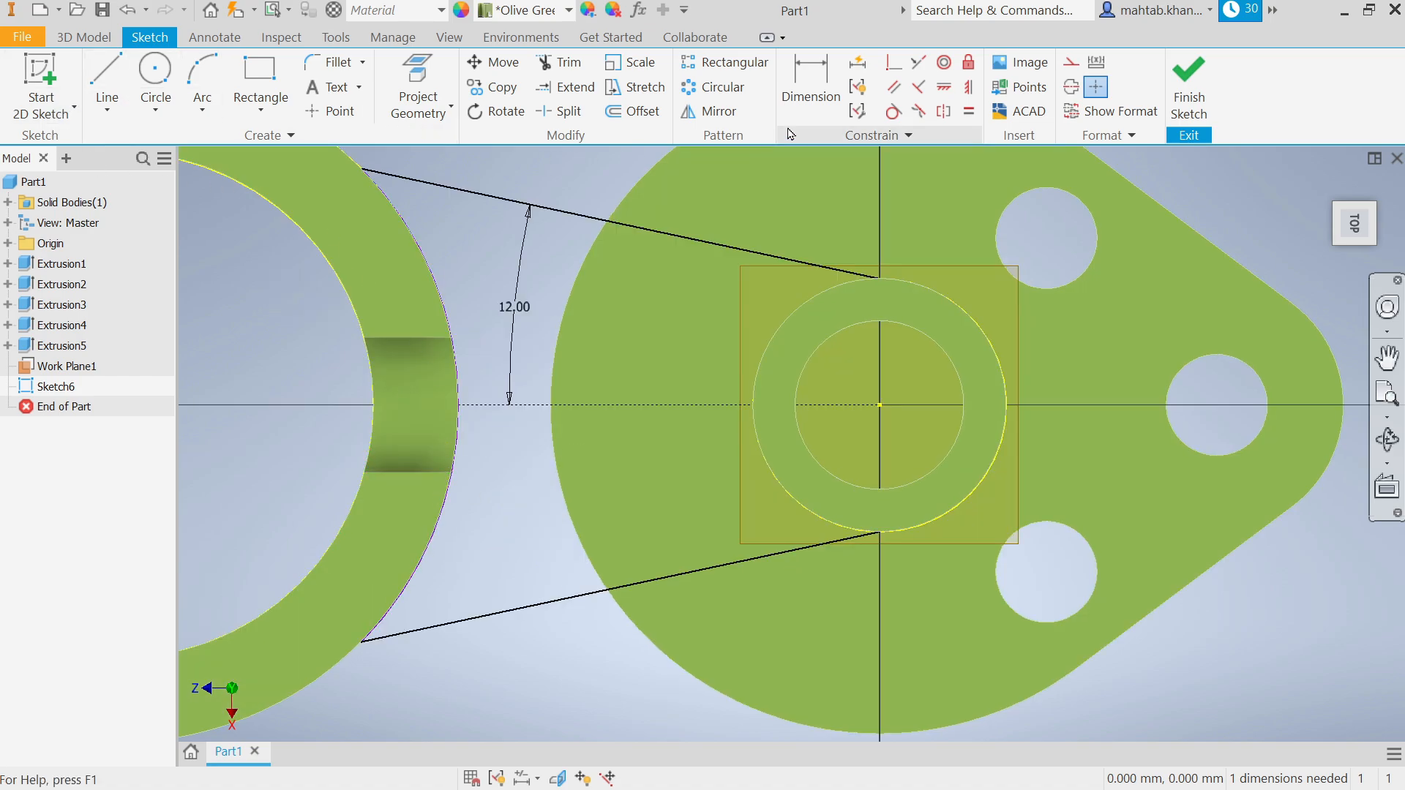
pyautogui.press('d')
pyautogui.click(452, 513)
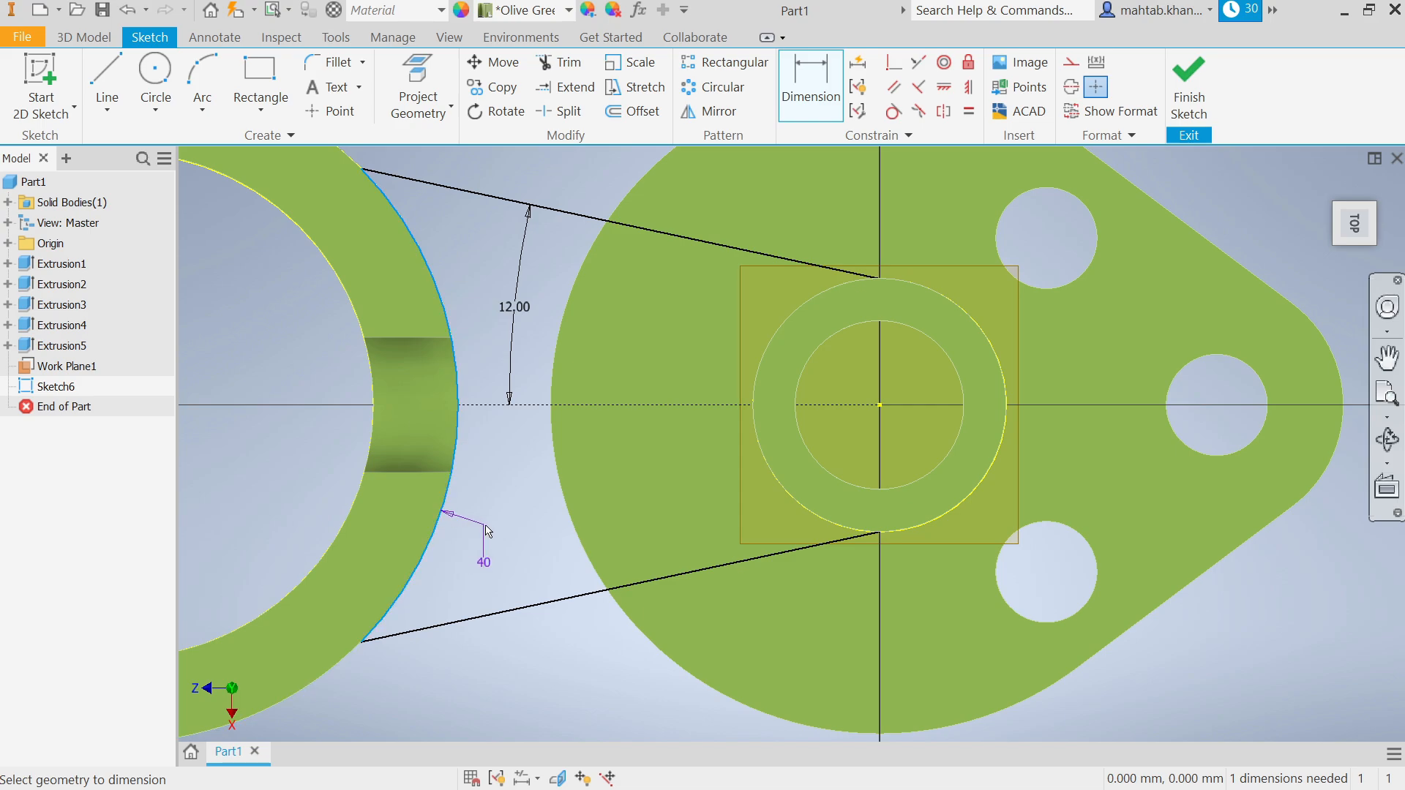
pyautogui.click(490, 531)
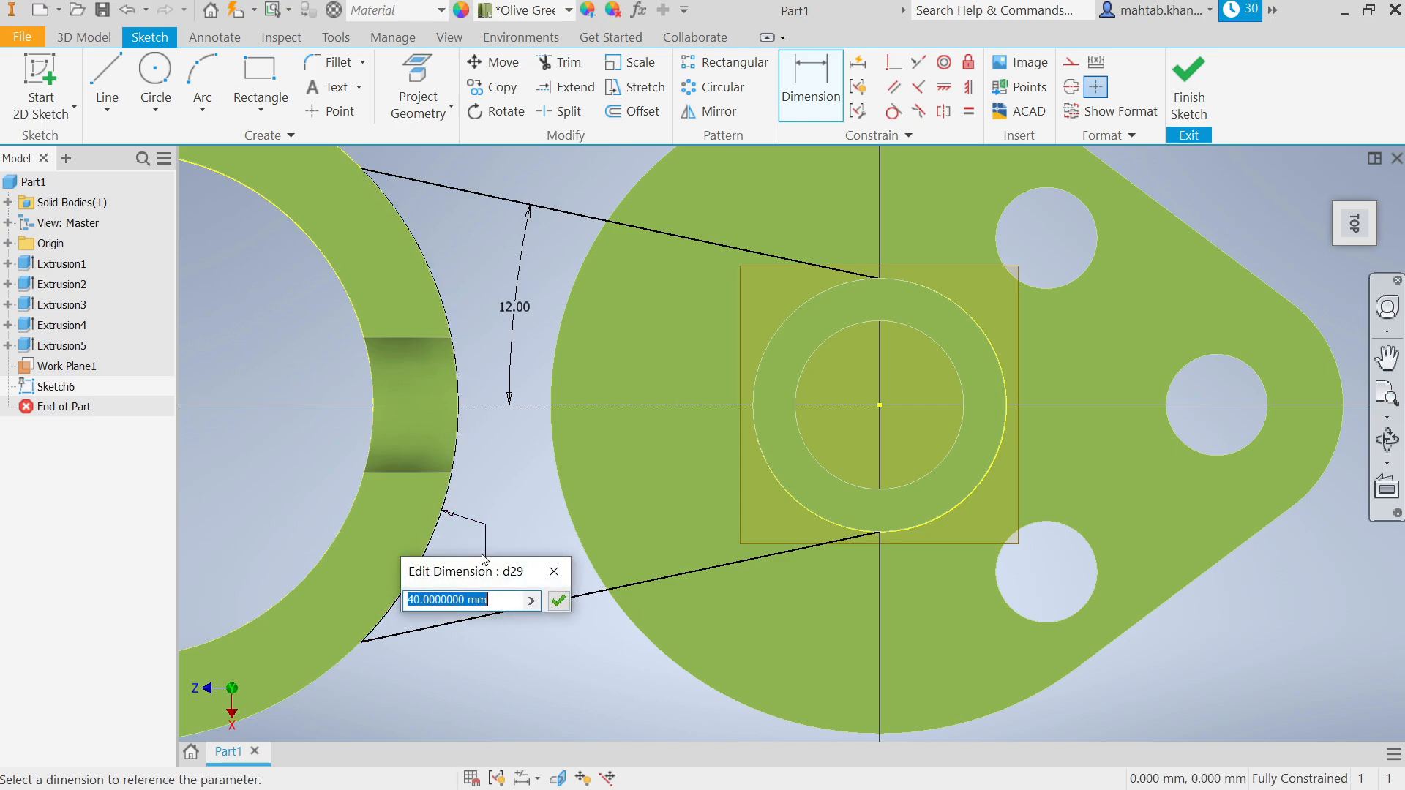
pyautogui.click(552, 596)
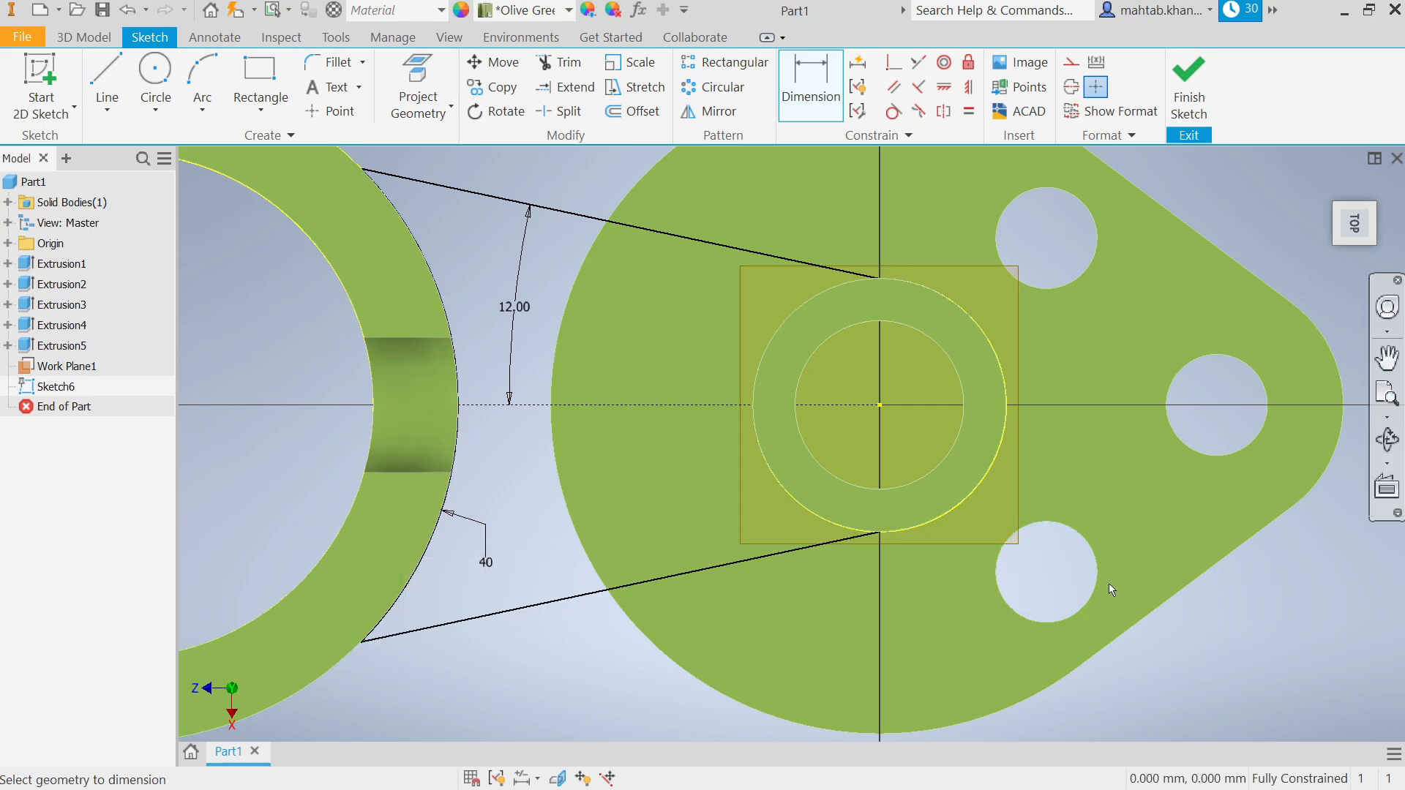
pyautogui.click(1188, 81)
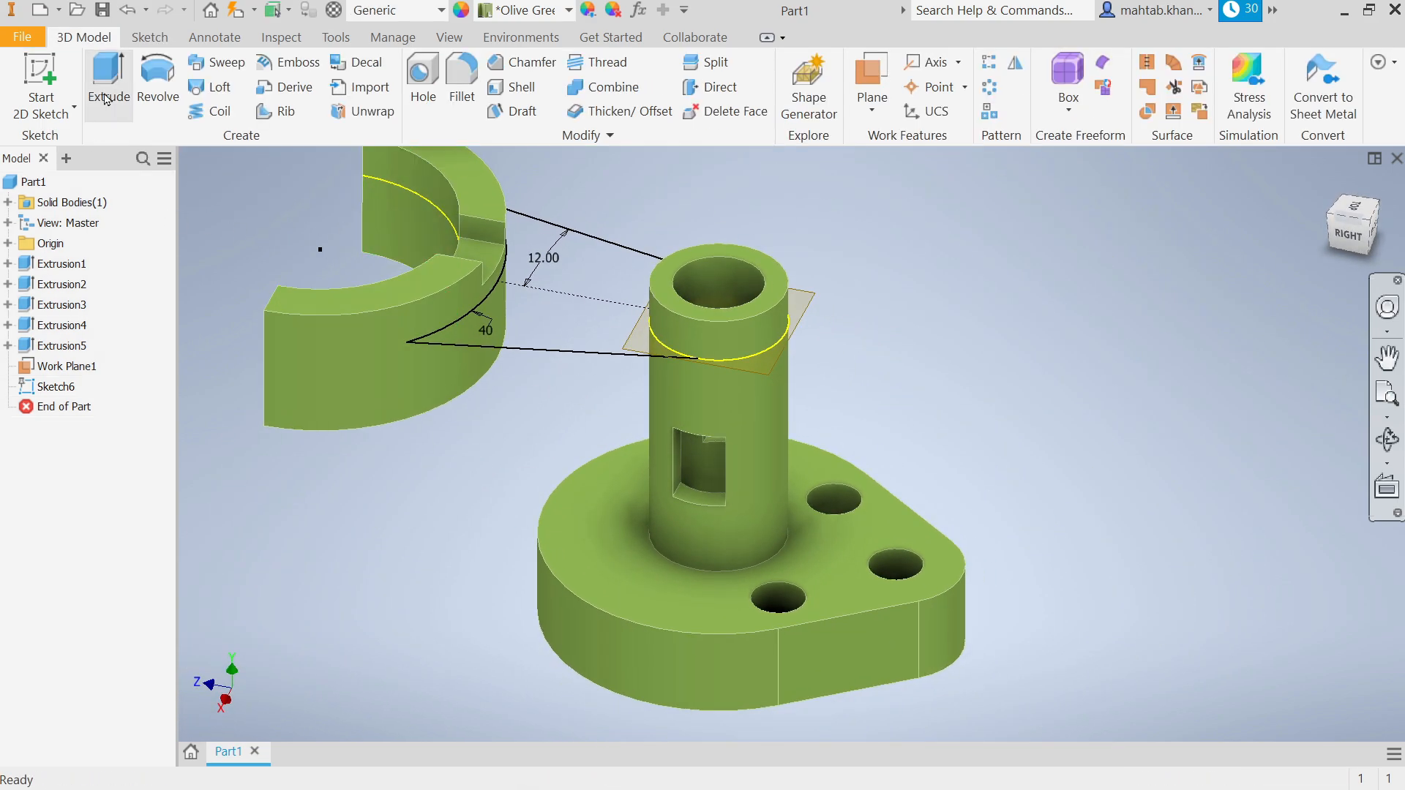
# - Extrude the tapered web profile 10 mm downward from the sketch plane, joining it to the half-ring and boss
pyautogui.click(110, 86)
pyautogui.click(561, 313)
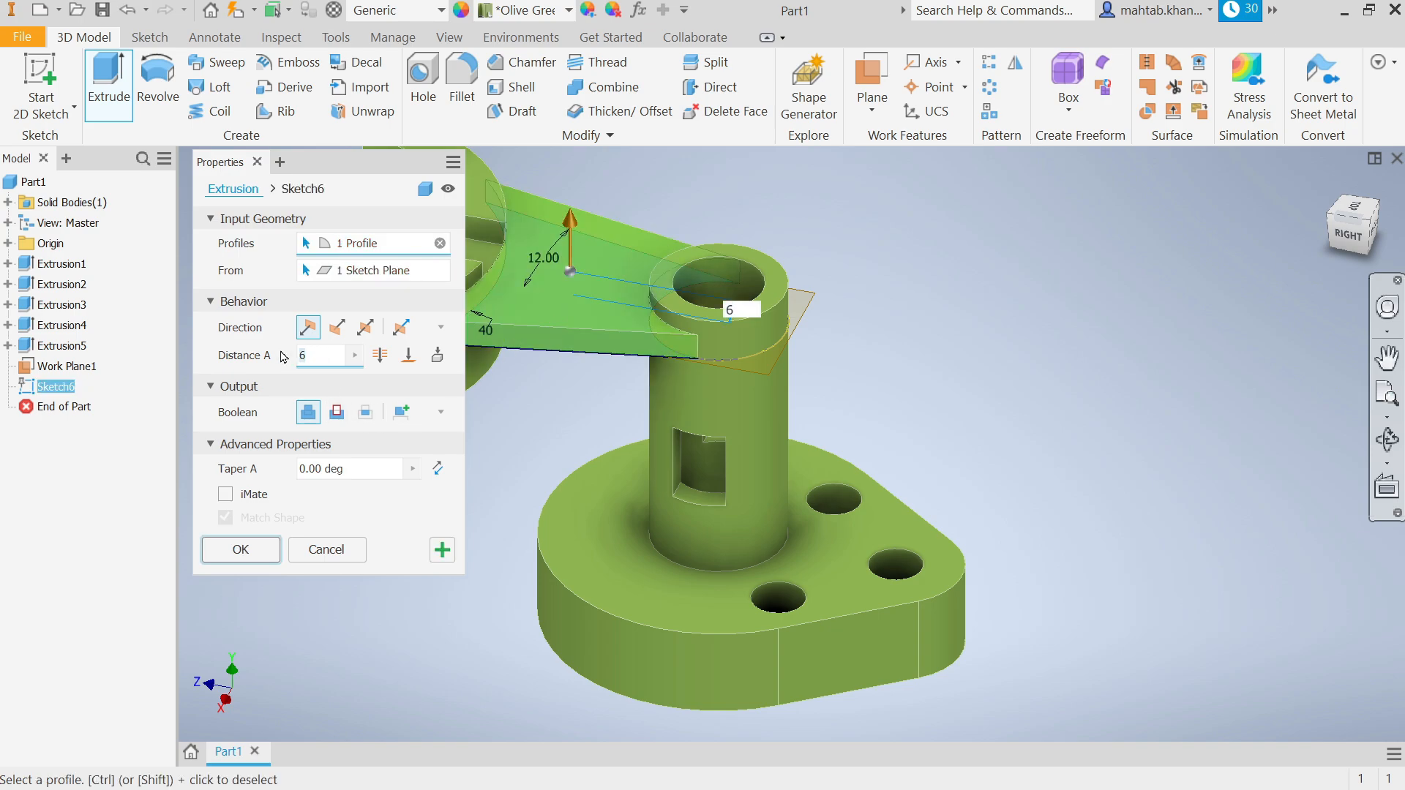
pyautogui.write('10')
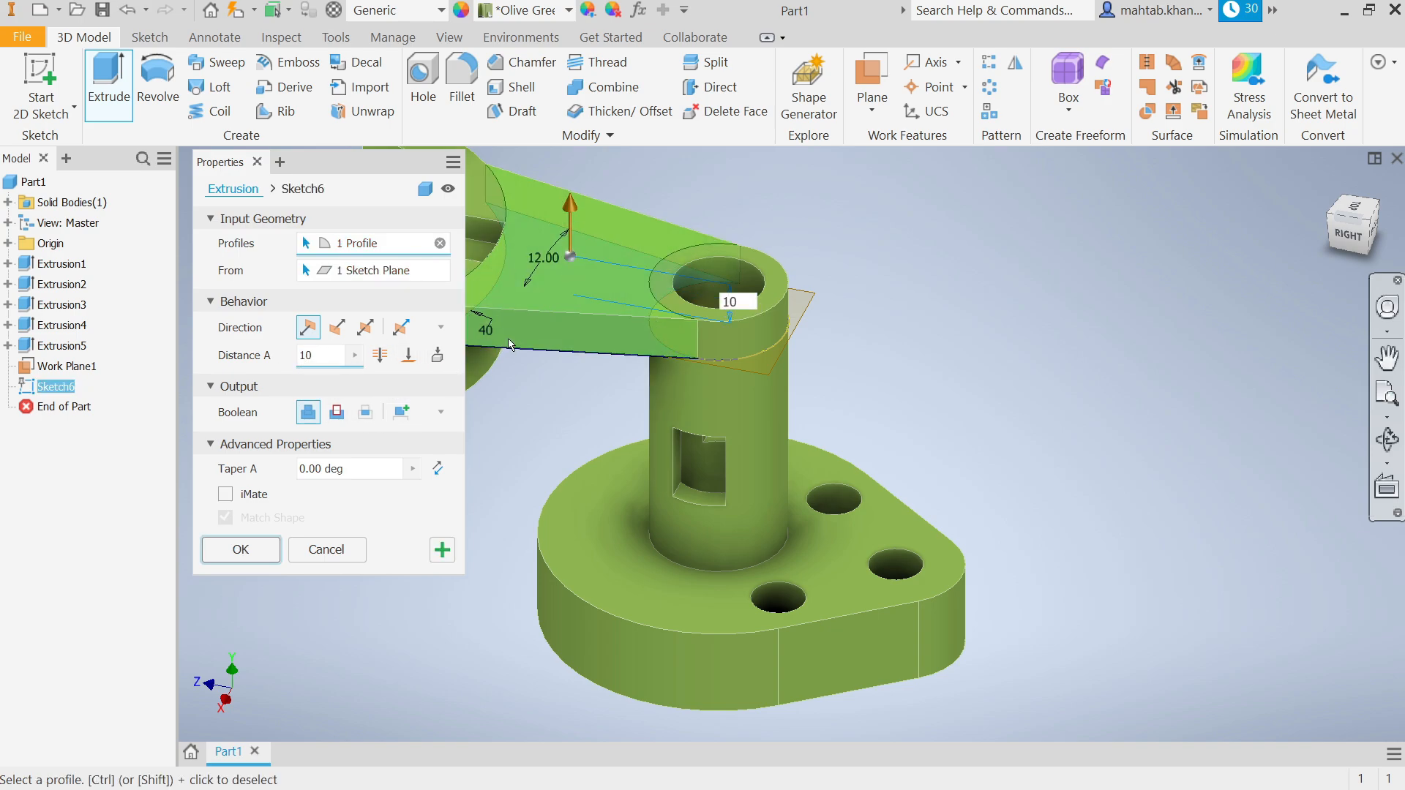
pyautogui.scroll(-3, 663, 346)
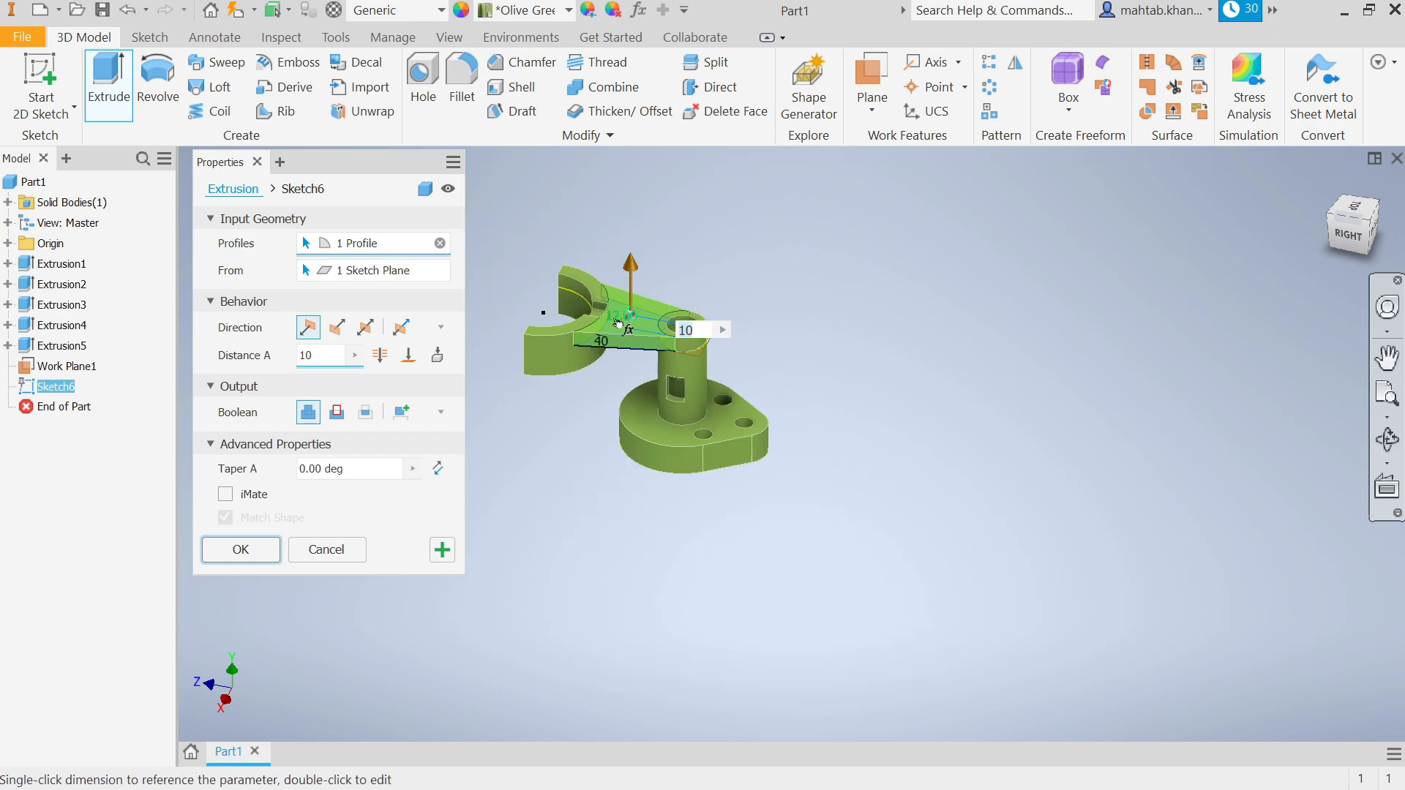
pyautogui.scroll(6, 568, 314)
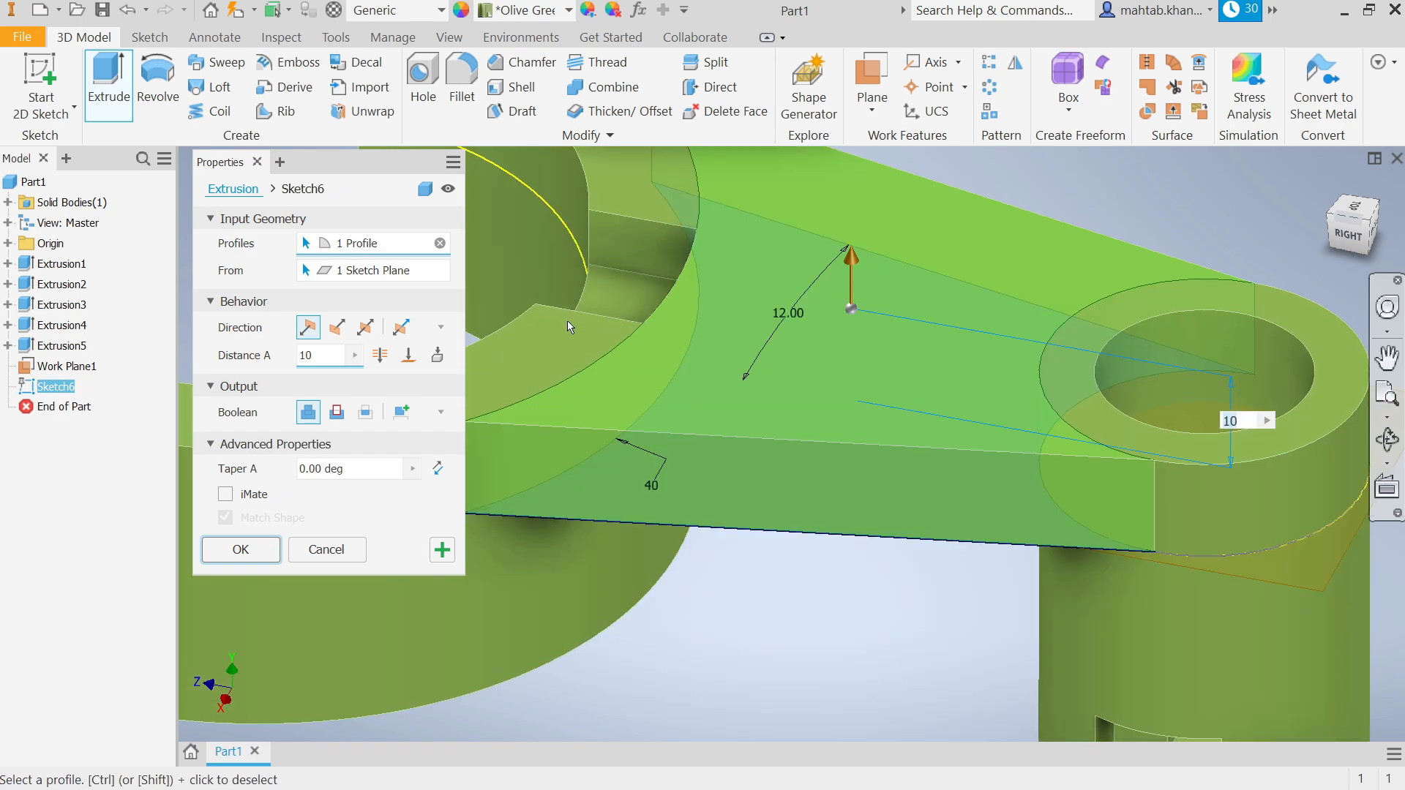
pyautogui.click(337, 328)
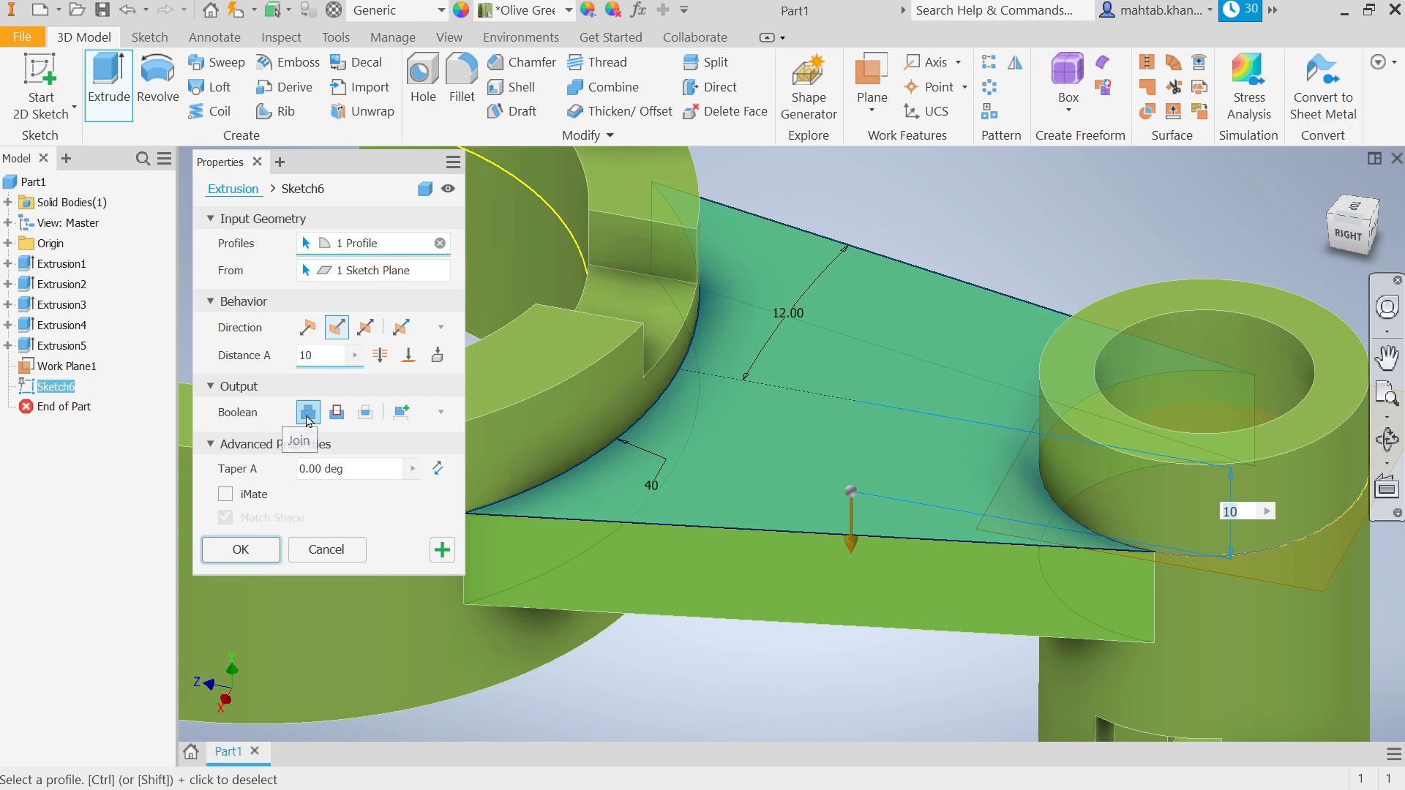
pyautogui.click(238, 550)
# - Sketch a slanted line on the YZ plane from the base plate's upper rounded-end corner to the half-ring's lower boss-side corner, and finish the sketch
pyautogui.scroll(4, 722, 561)
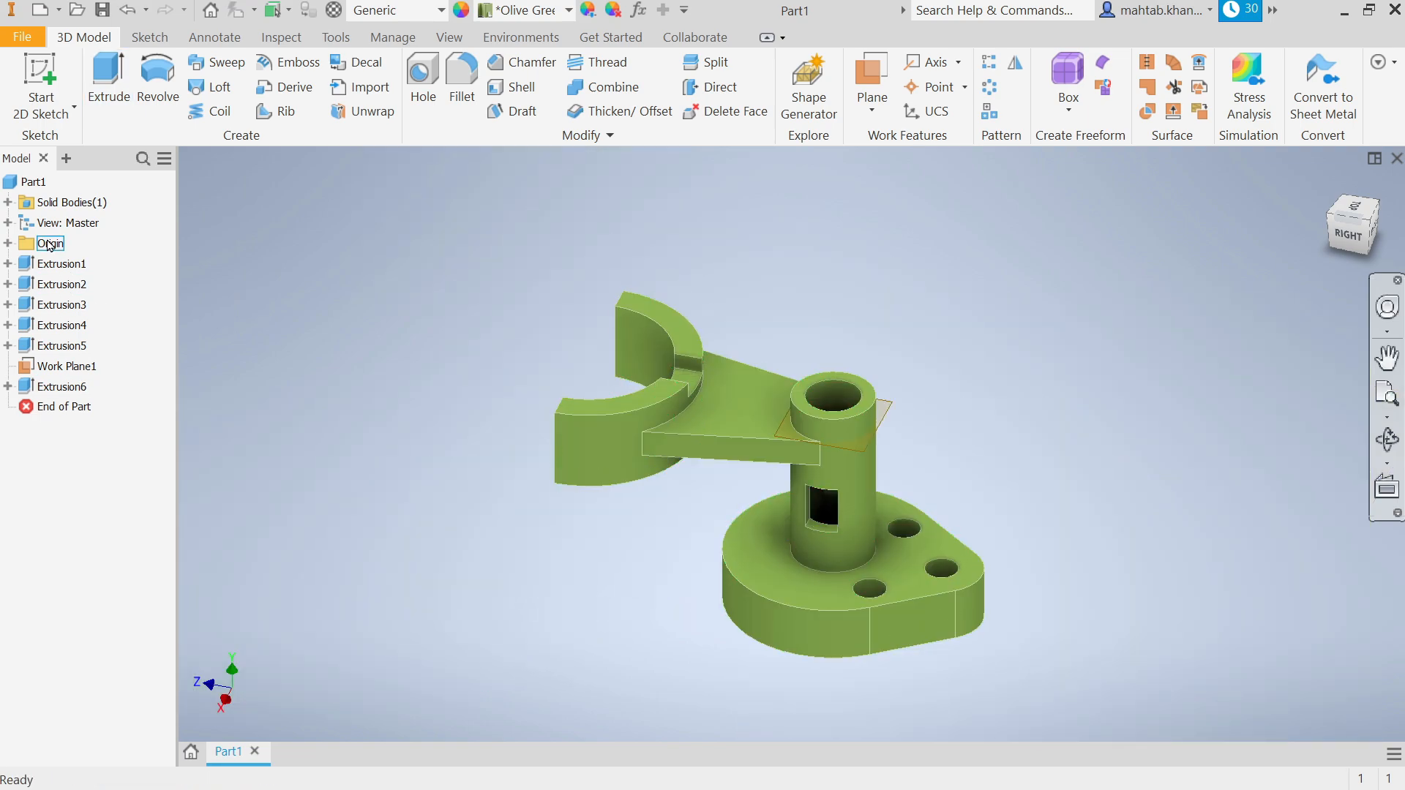
pyautogui.click(8, 244)
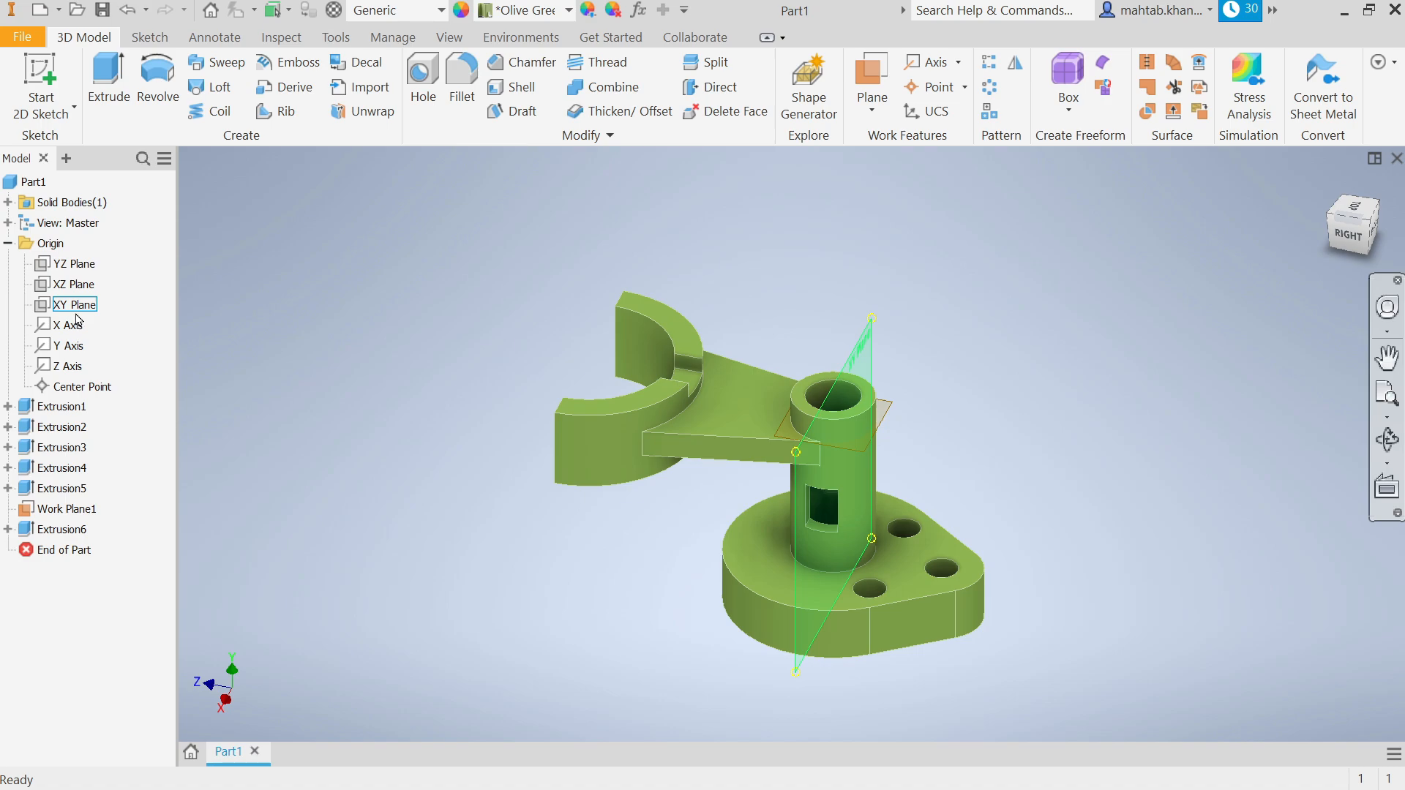
pyautogui.click(79, 264)
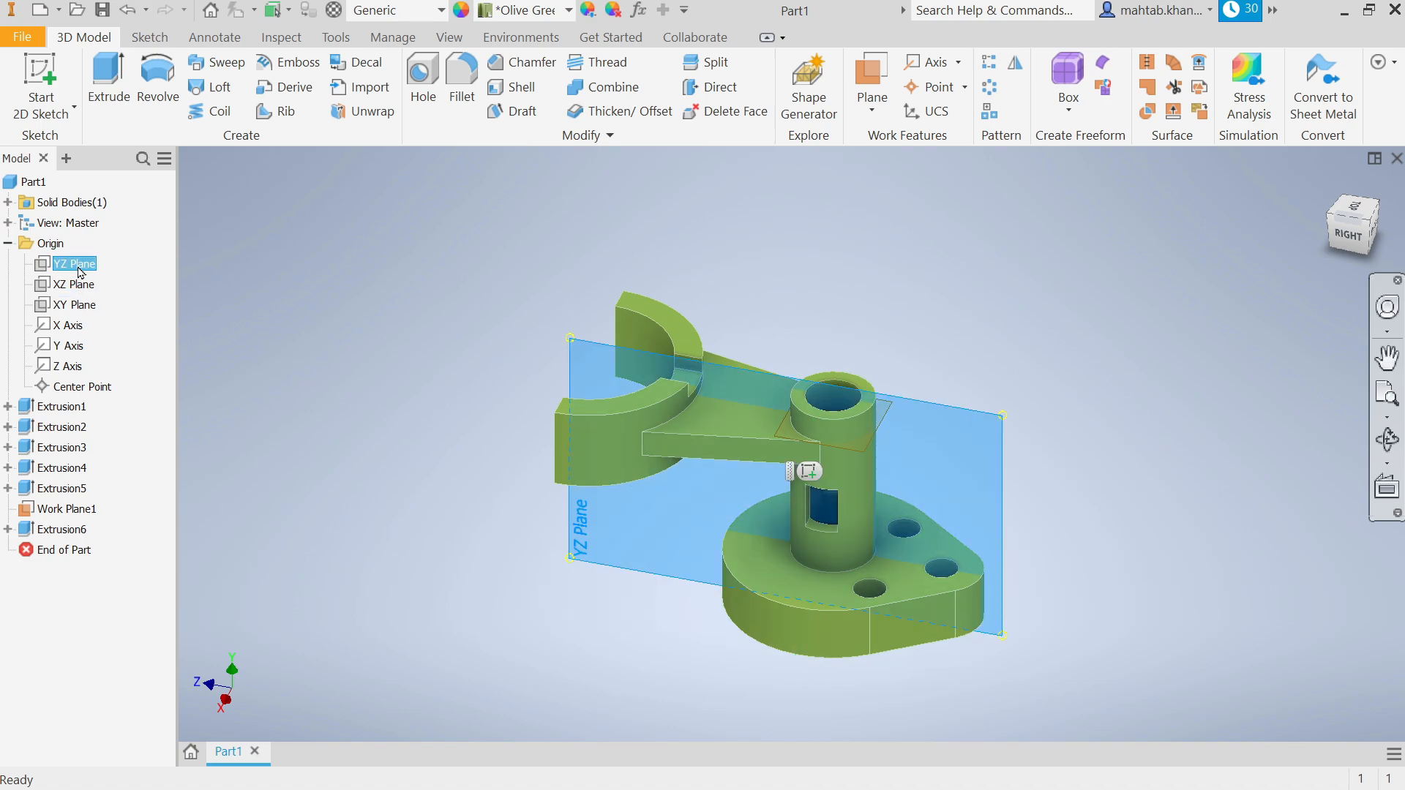
pyautogui.click(809, 471)
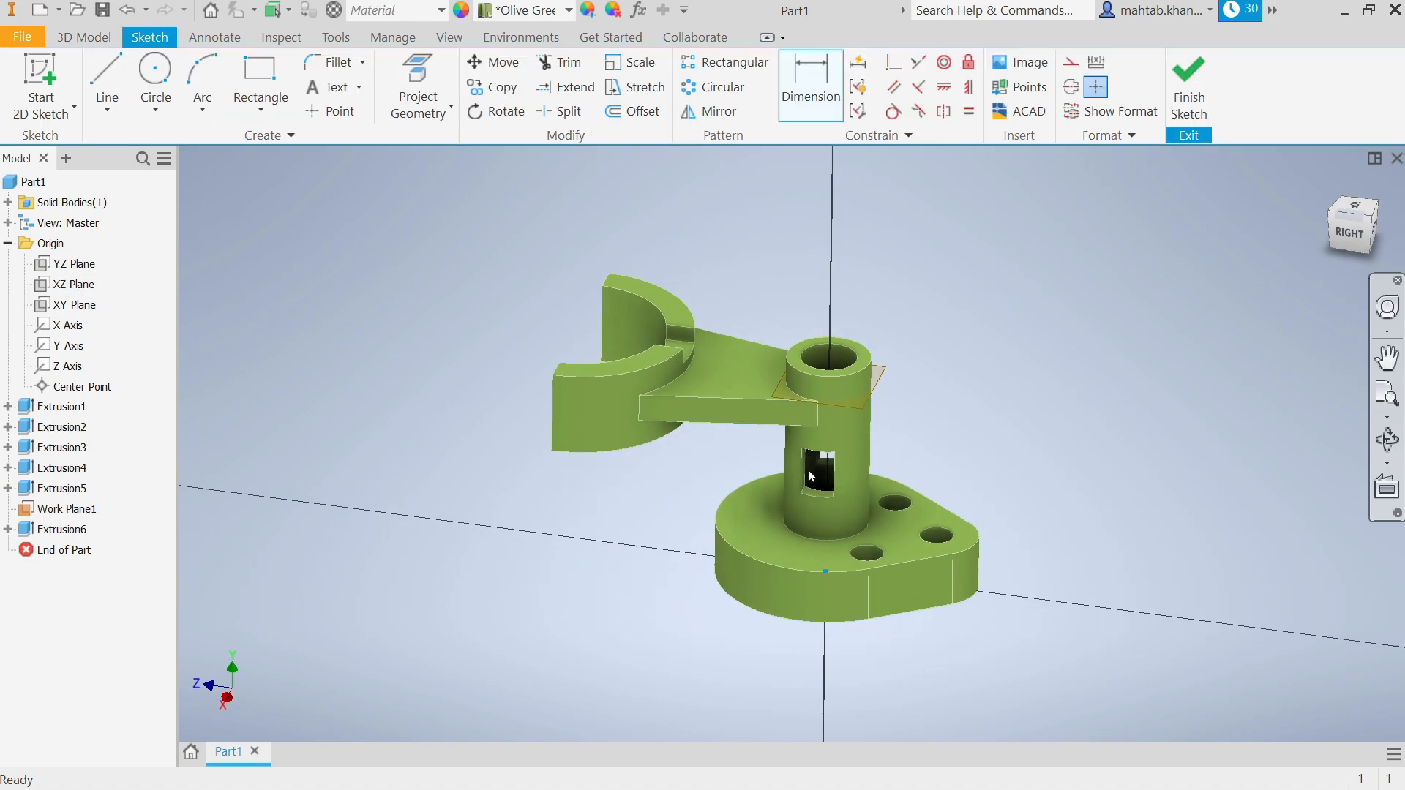
pyautogui.press('l')
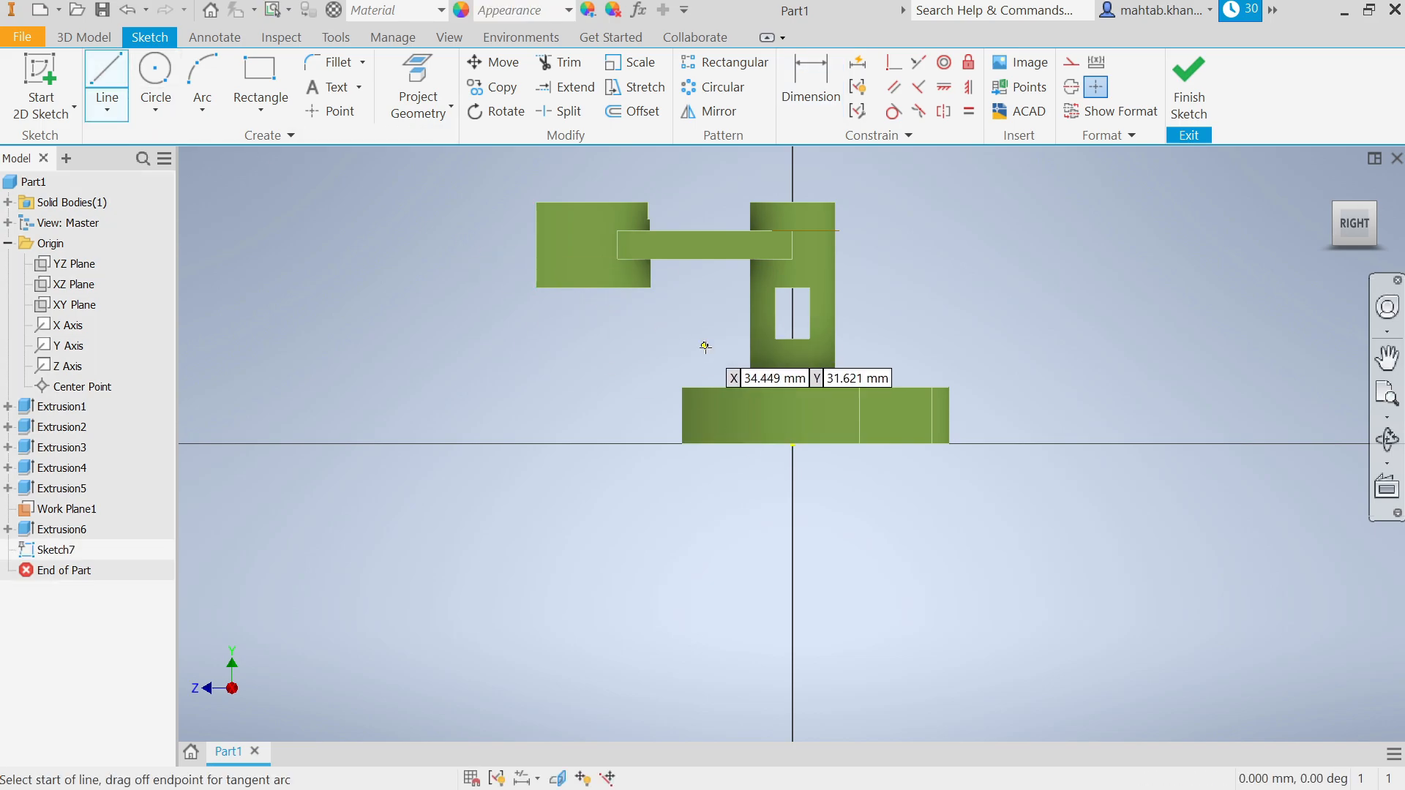
pyautogui.click(651, 287)
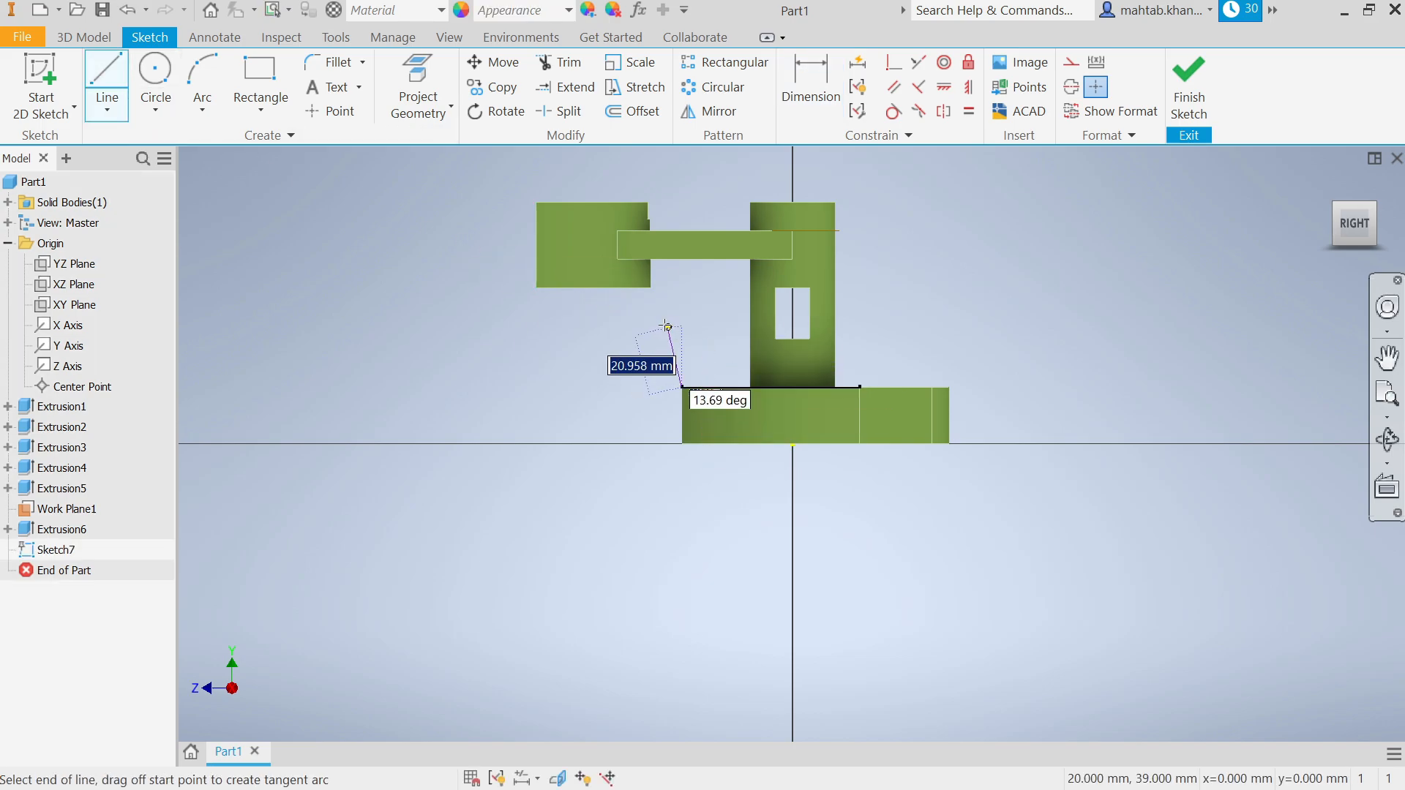
pyautogui.click(650, 287)
pyautogui.rightClick(575, 330)
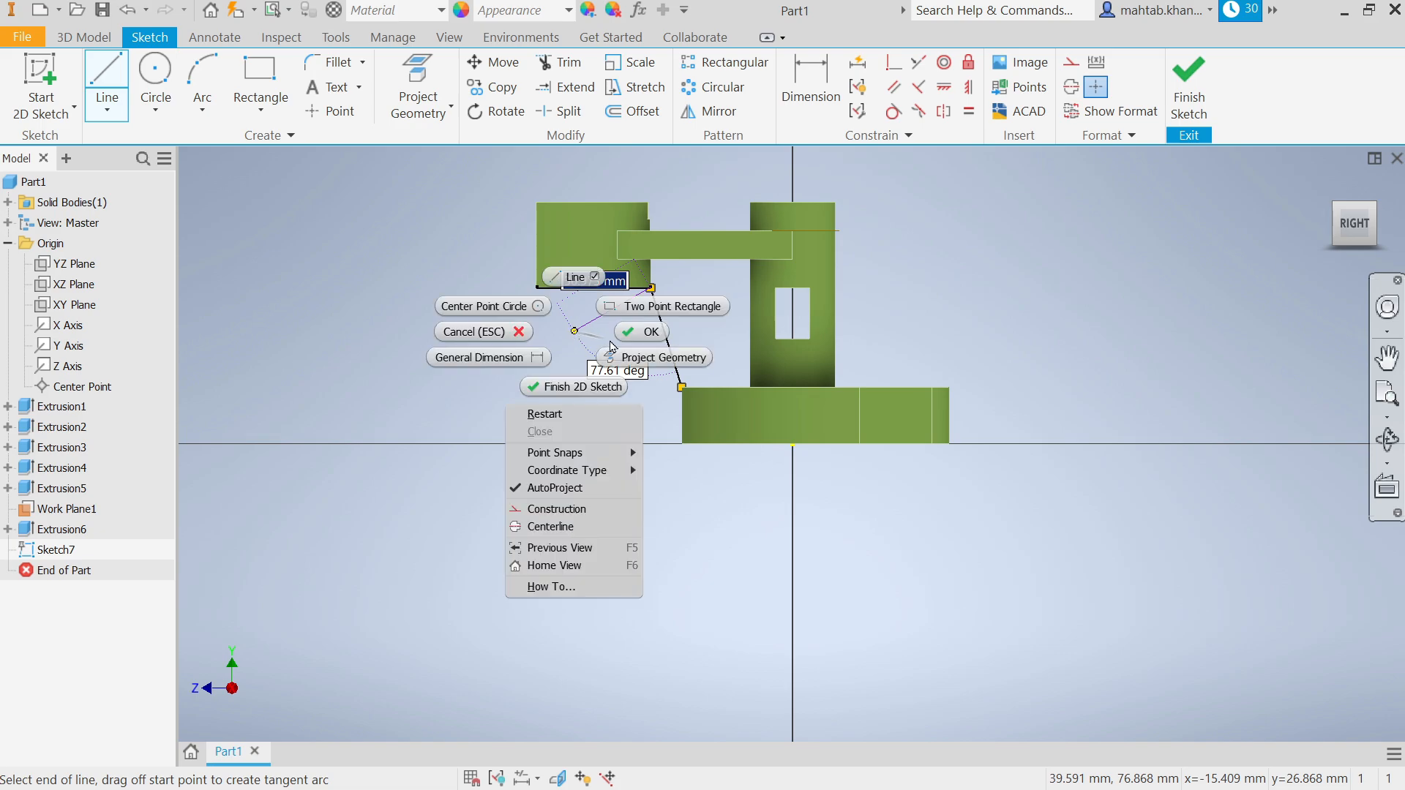
pyautogui.click(626, 335)
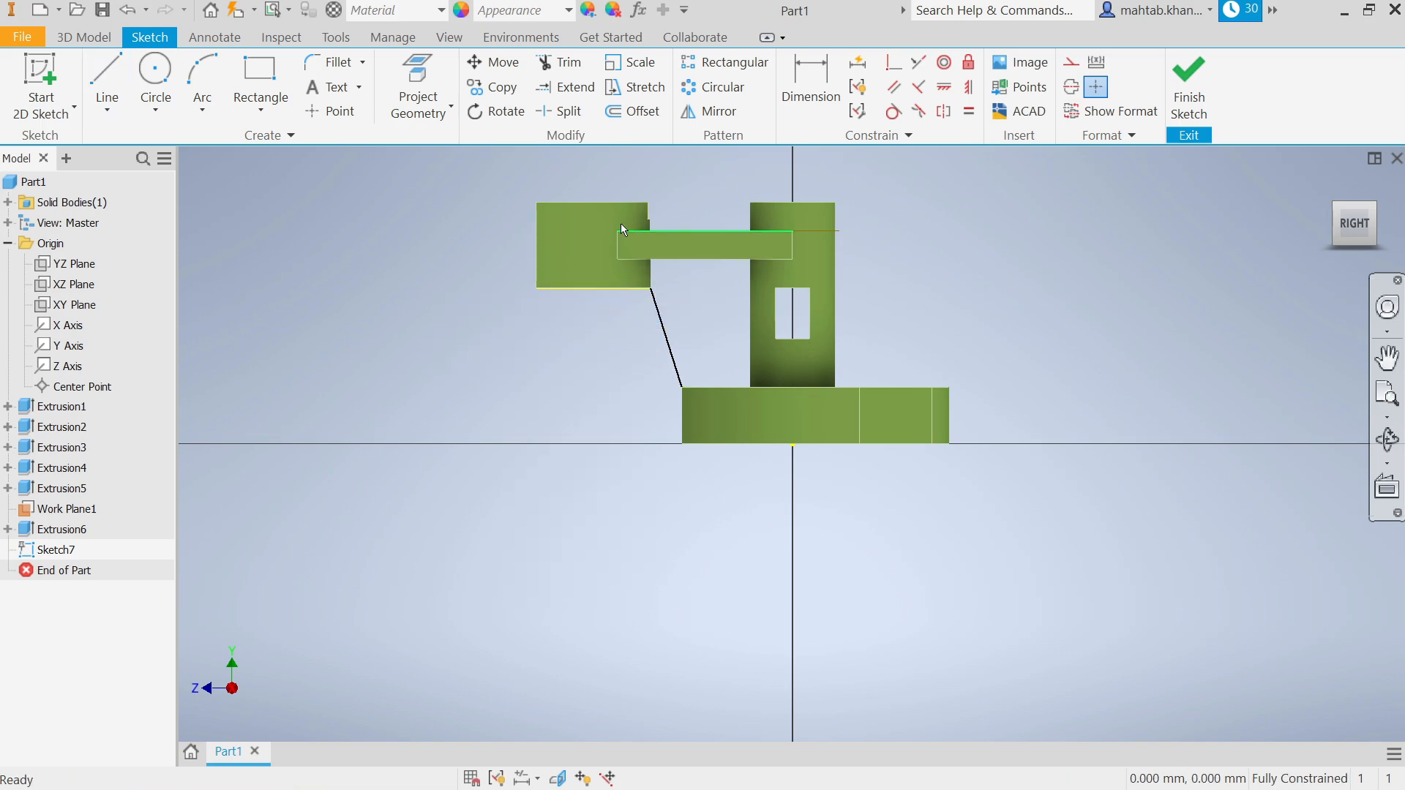
pyautogui.click(1169, 89)
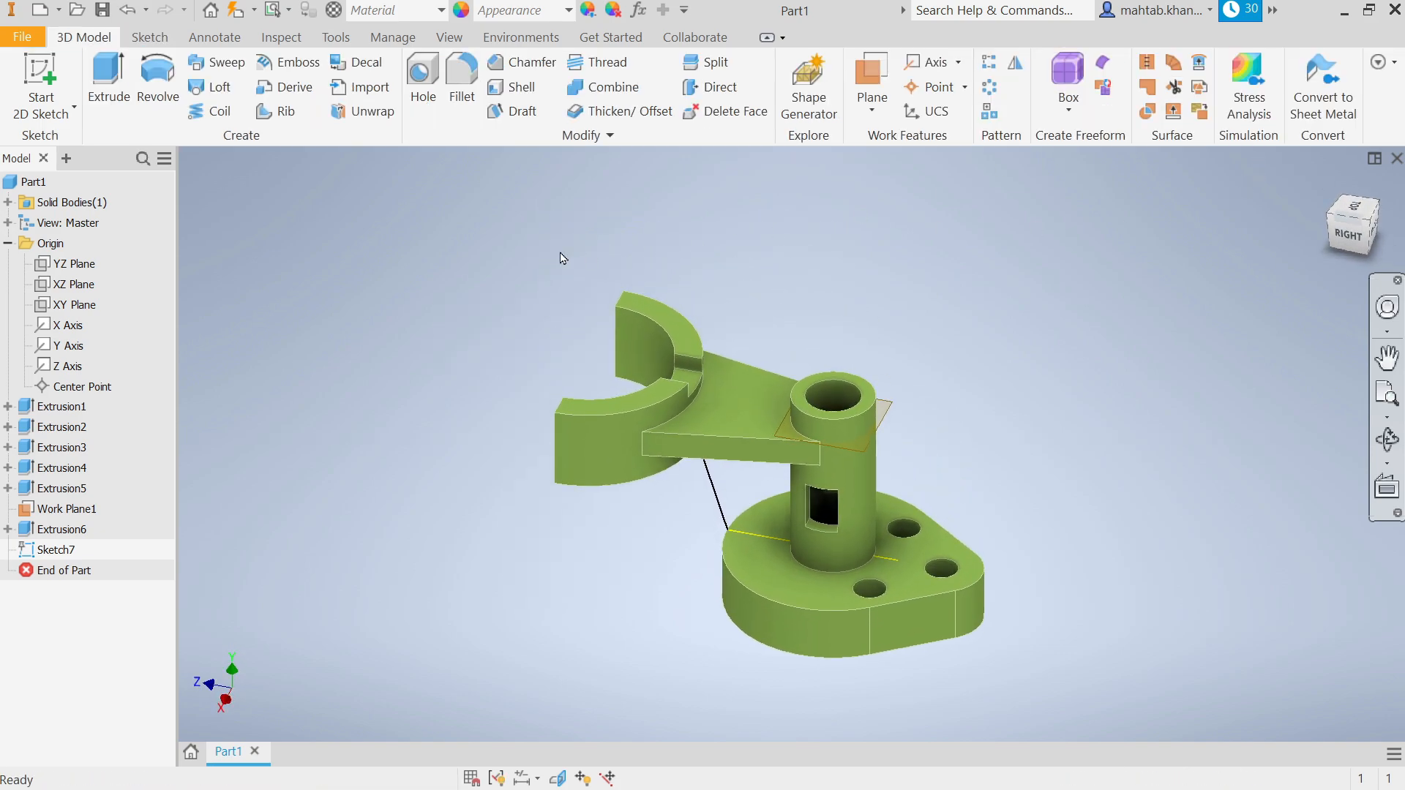
# - Create a 10 mm thick rib parallel to the sketch plane from the slanted line, filling the space beneath the web
pyautogui.click(287, 113)
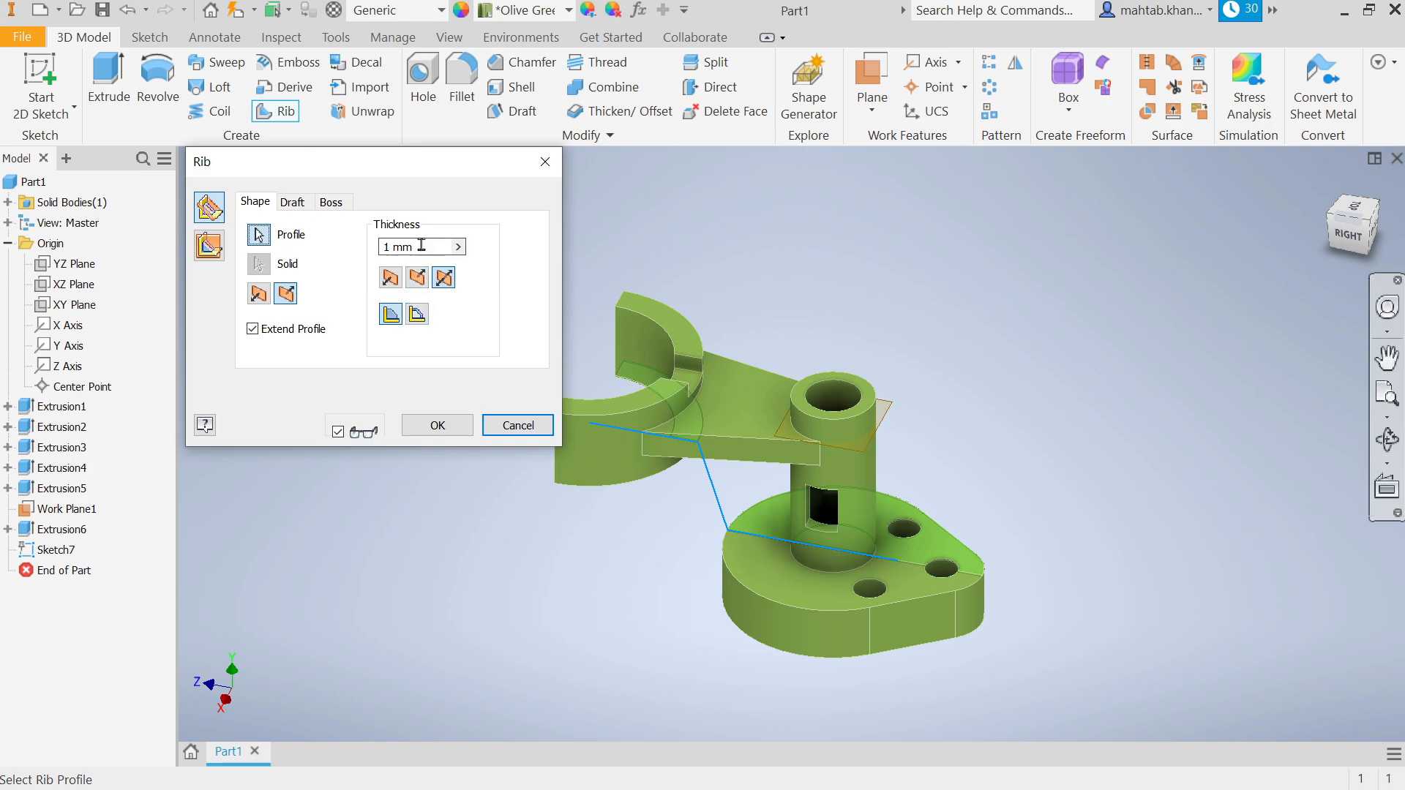
pyautogui.click(382, 246)
pyautogui.write('10')
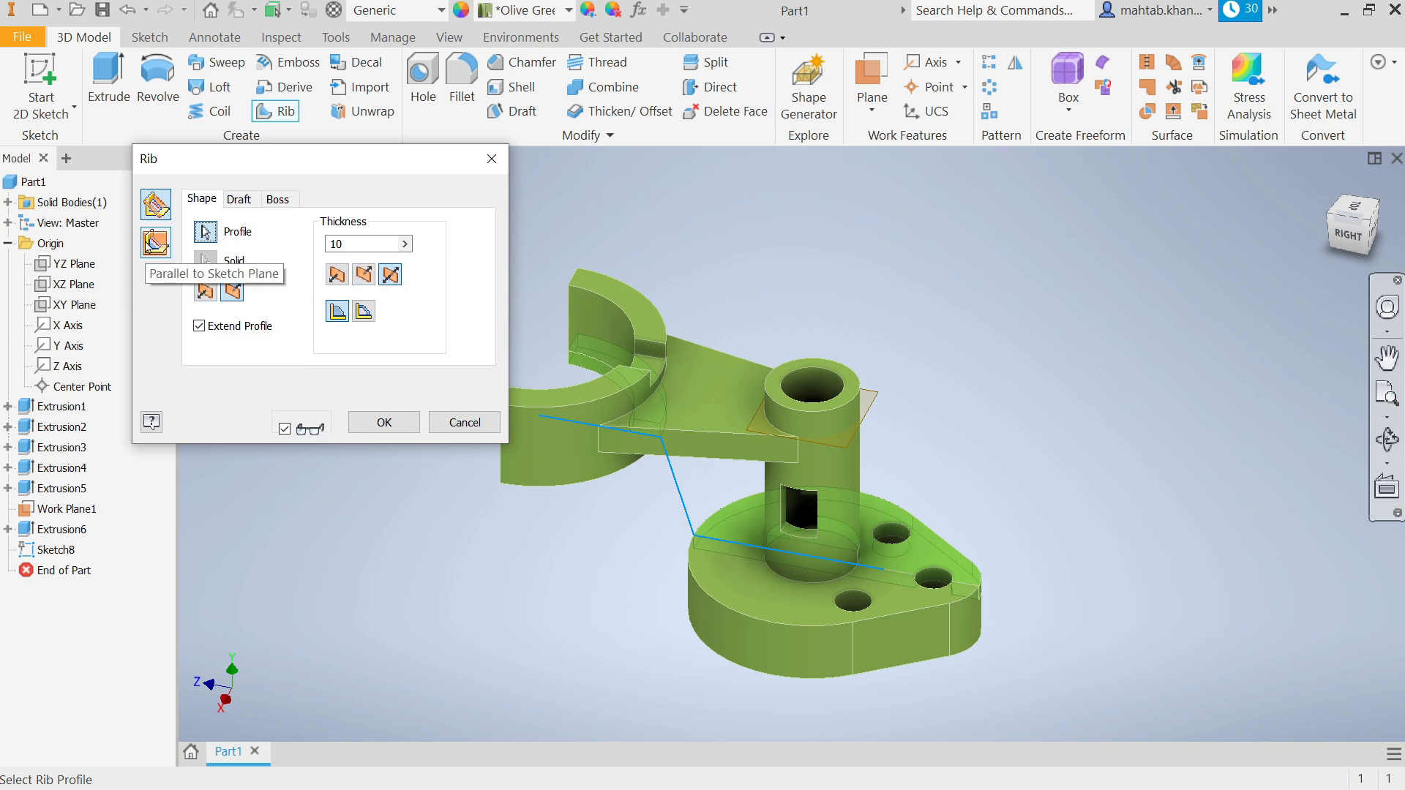
pyautogui.click(154, 244)
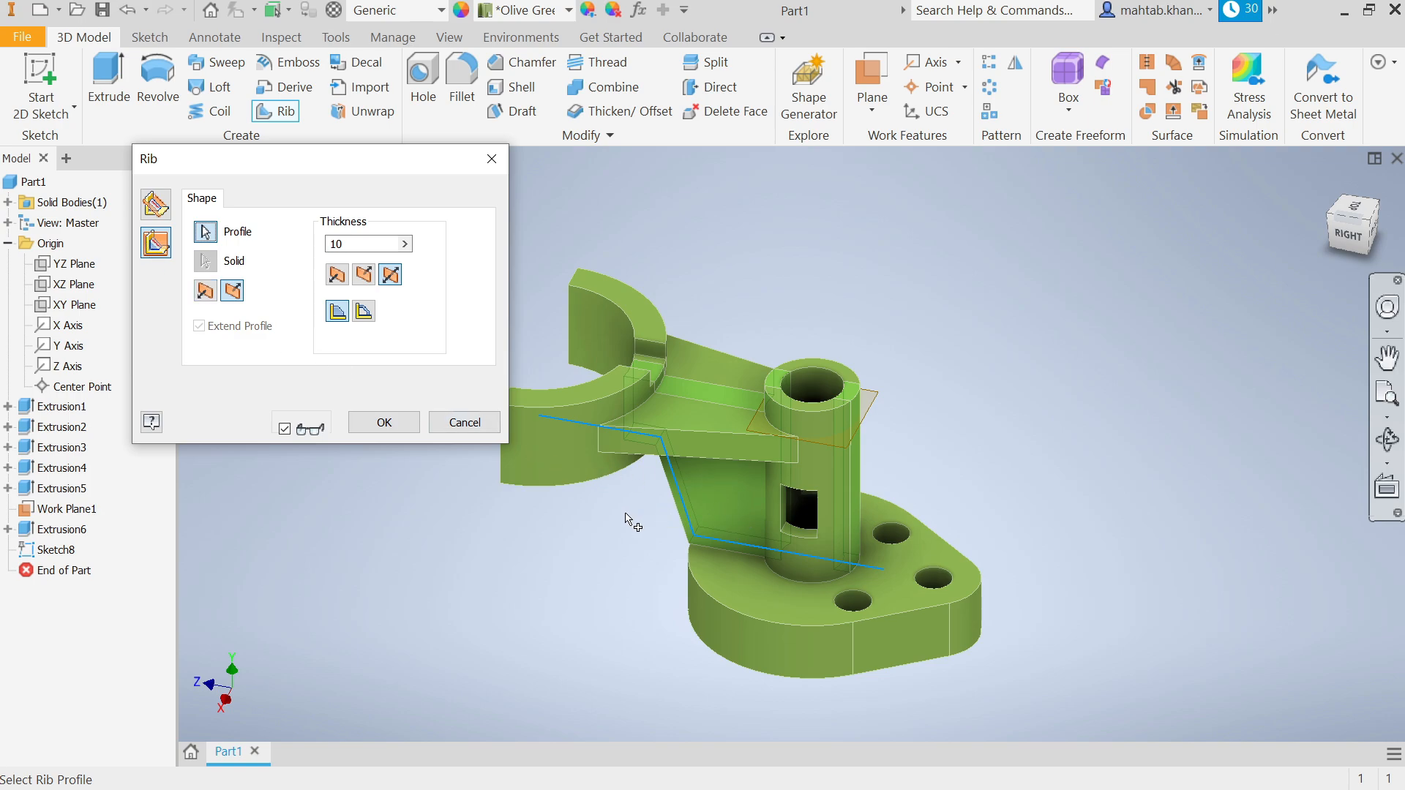
pyautogui.keyDown('shift'); pyautogui.moveTo(605, 485); pyautogui.dragTo(711, 519, button='middle'); pyautogui.keyUp('shift')
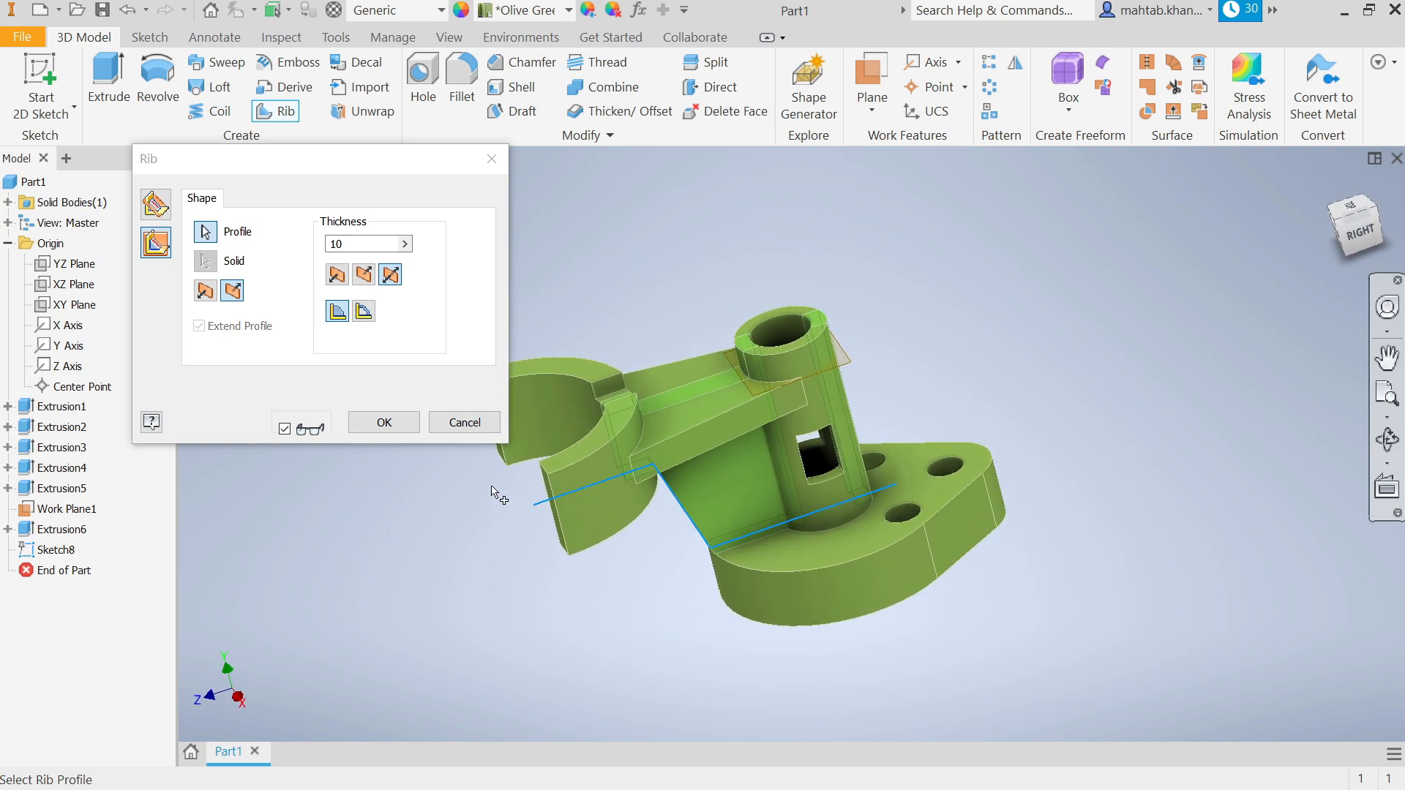
pyautogui.click(383, 423)
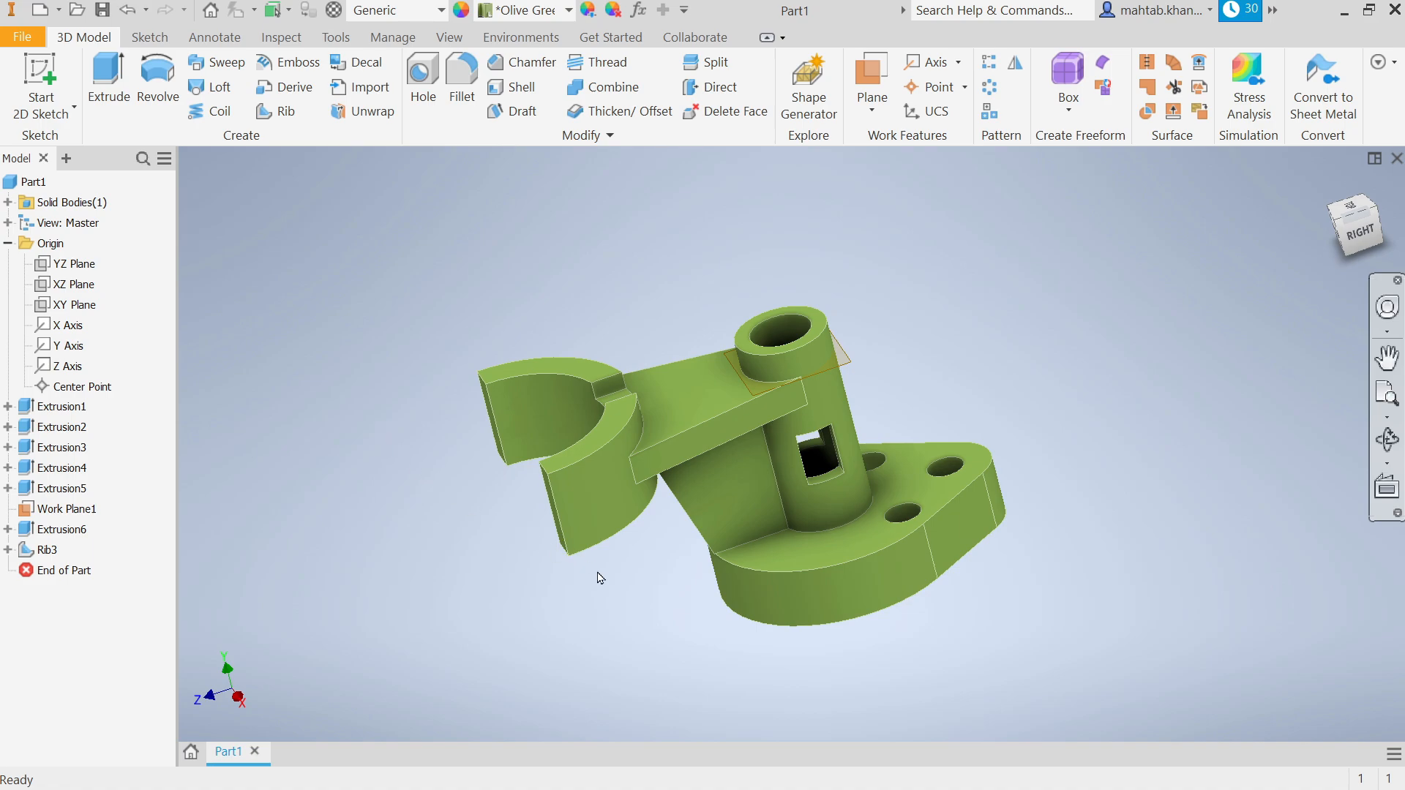
# - Hide the work plane around the boss and view the finished bracket from the home orientation
pyautogui.keyDown('shift'); pyautogui.moveTo(613, 588); pyautogui.dragTo(552, 552, button='middle'); pyautogui.keyUp('shift')
pyautogui.press('F6')
pyautogui.rightClick(55, 511)
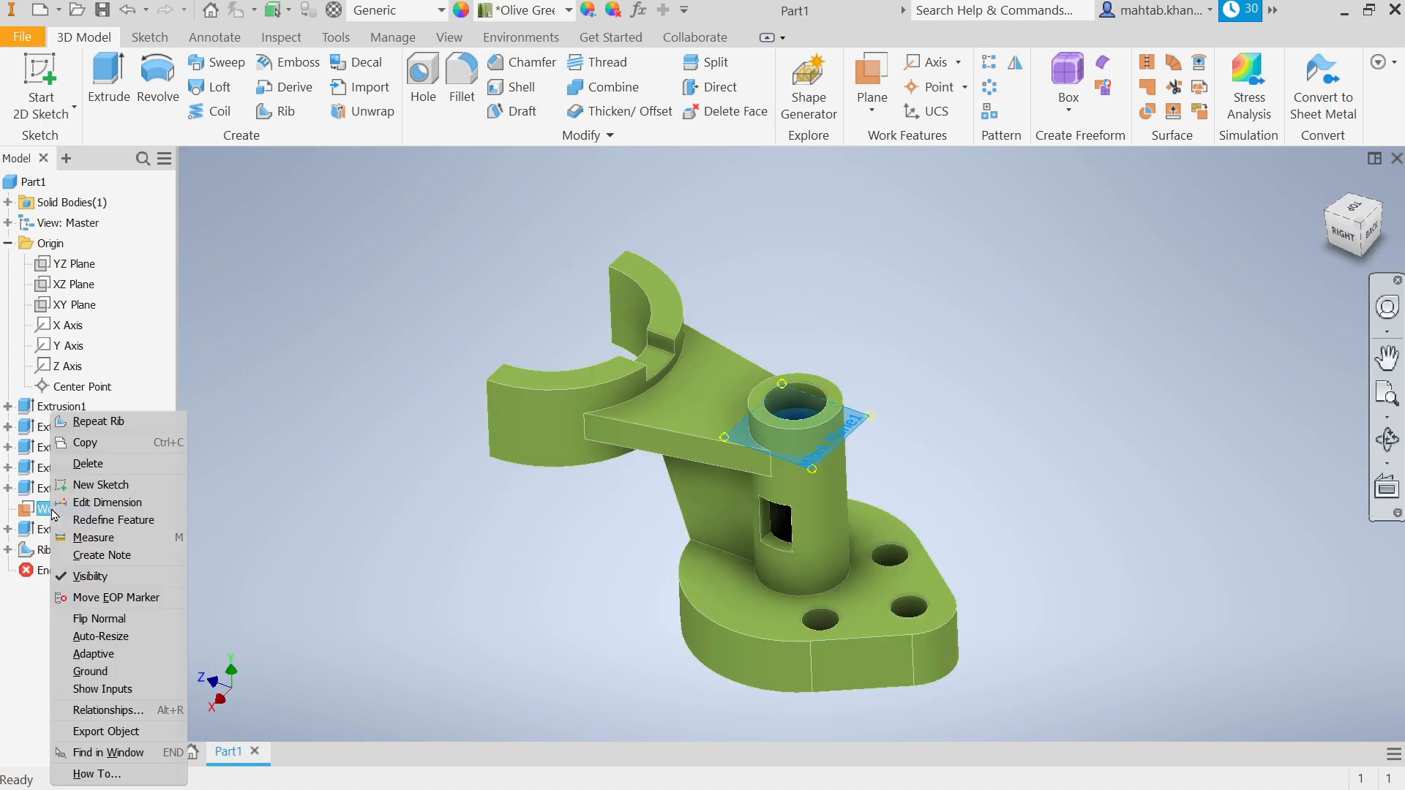
pyautogui.click(90, 576)
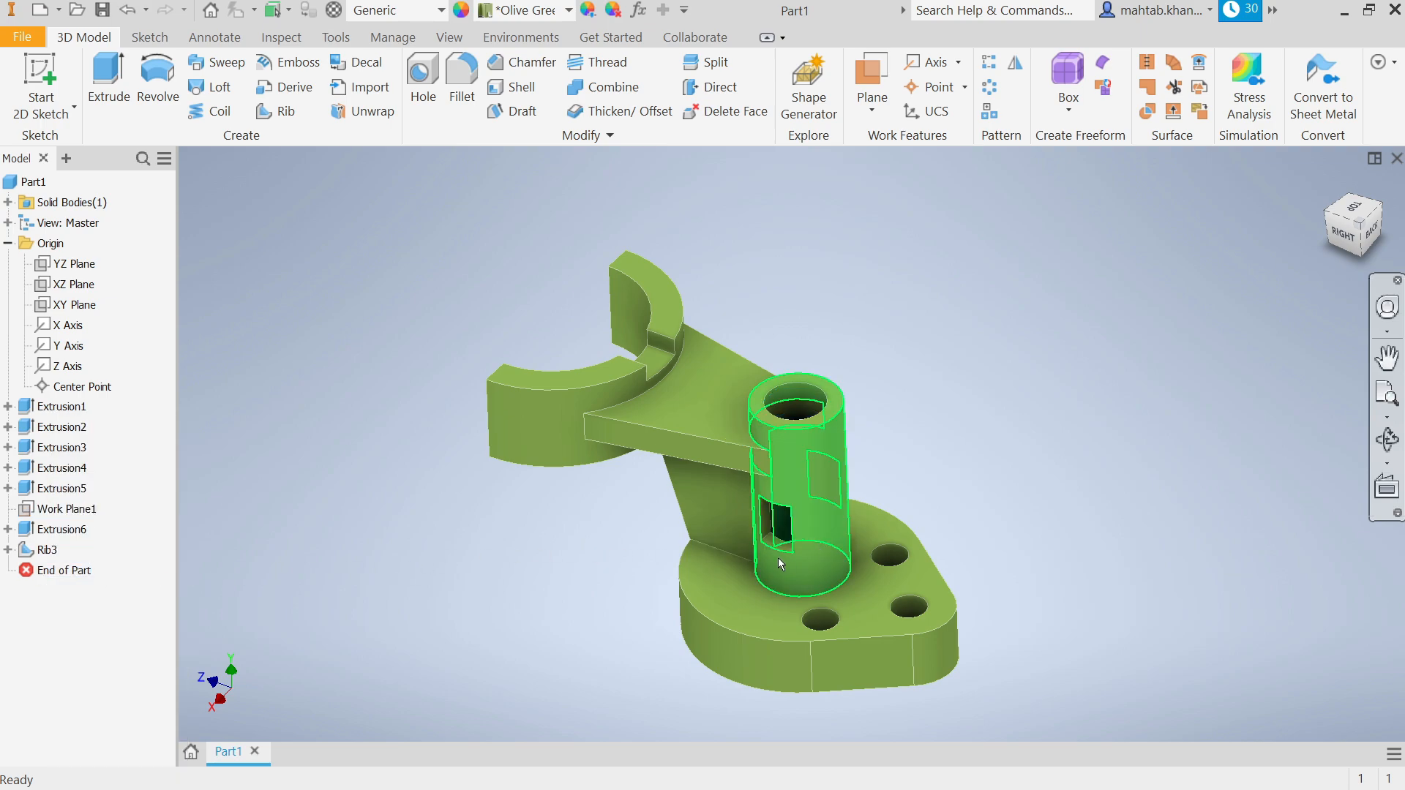
pyautogui.scroll(-2, 754, 512)
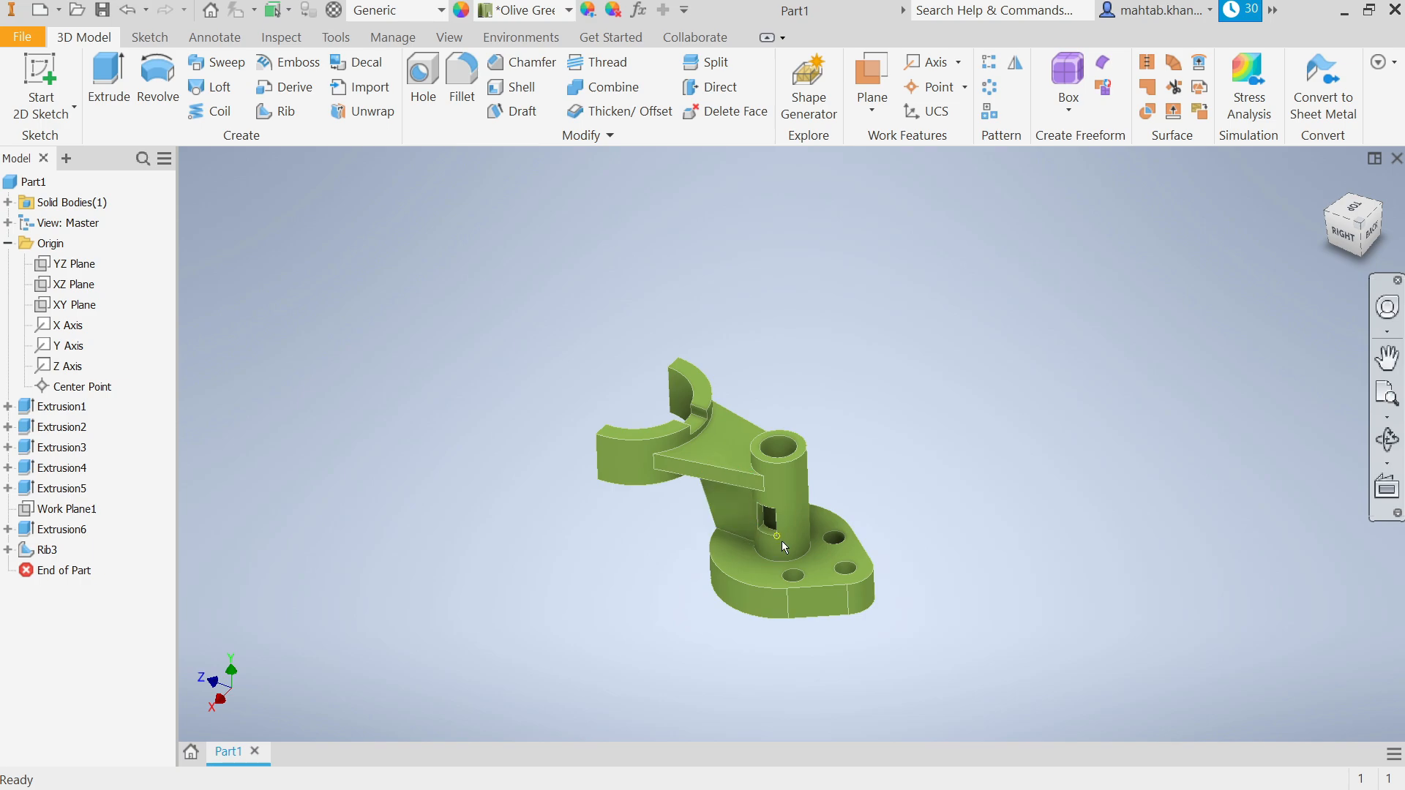
pyautogui.scroll(2, 781, 542)
pyautogui.keyDown('shift'); pyautogui.moveTo(875, 461); pyautogui.dragTo(908, 465, button='middle'); pyautogui.keyUp('shift')
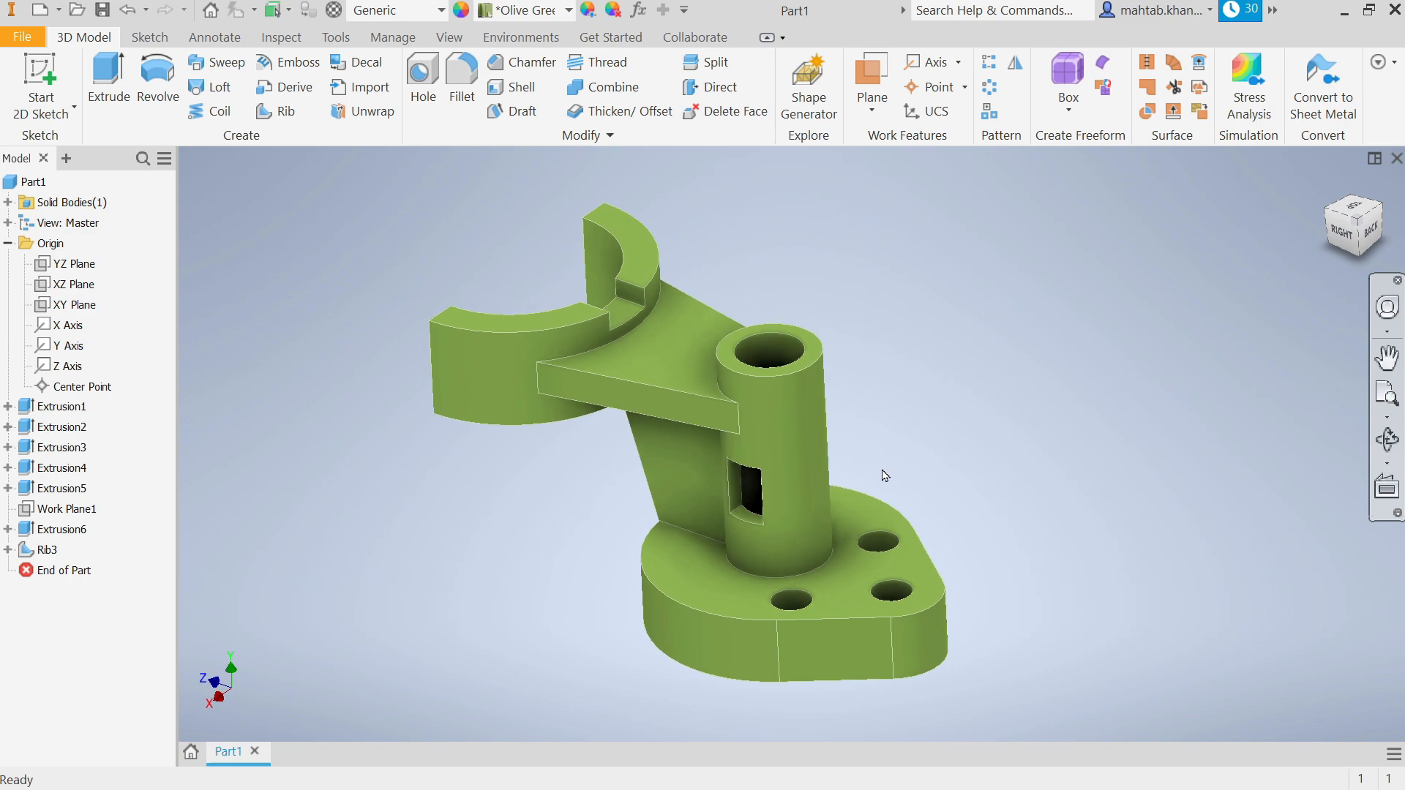